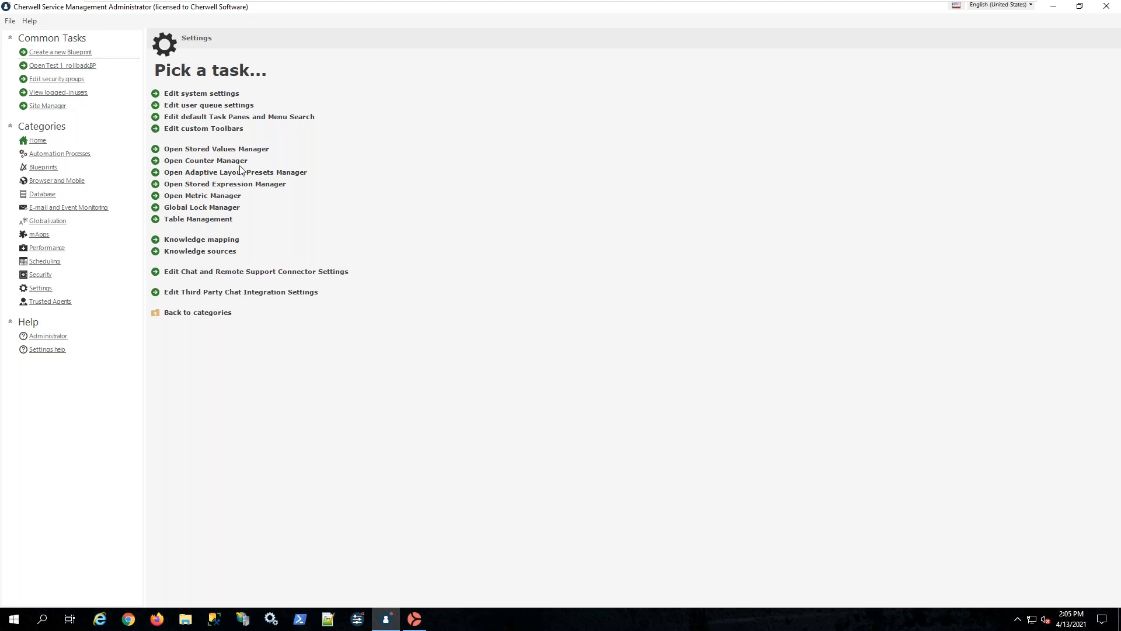
# - Examine the Search Settings in the system settings and close them without changes
pyautogui.click(40, 146)
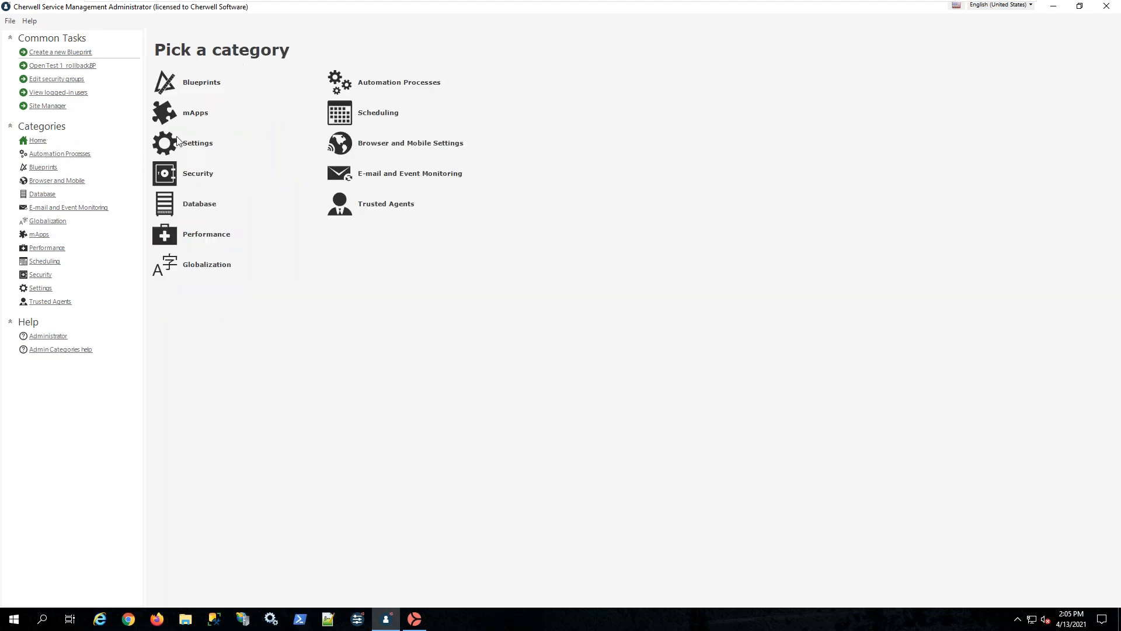
pyautogui.click(195, 144)
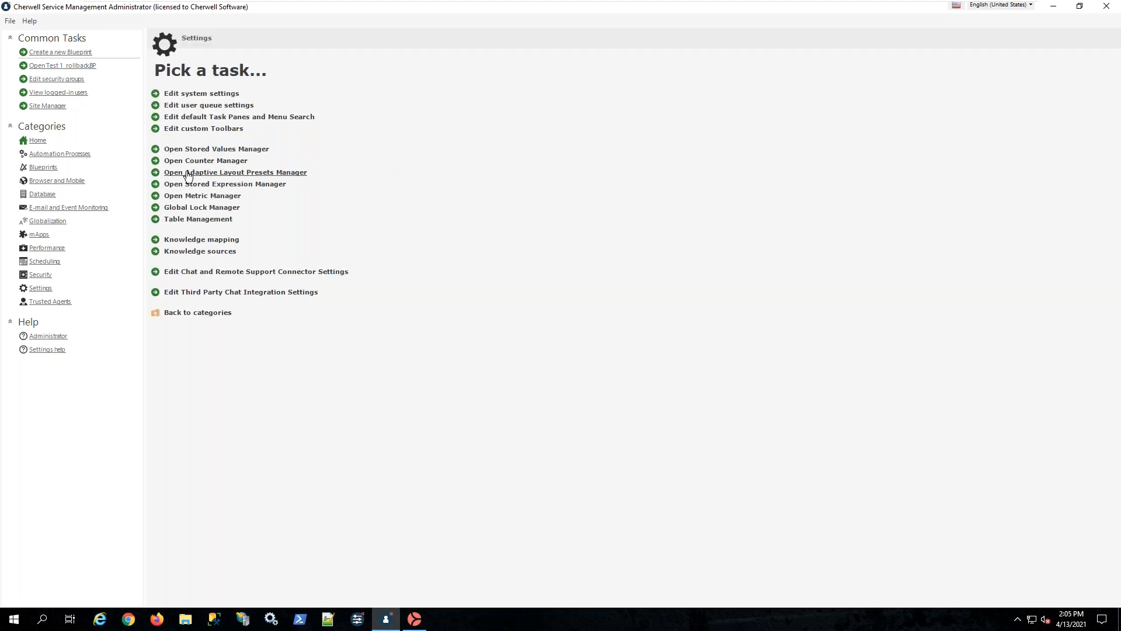
pyautogui.click(208, 95)
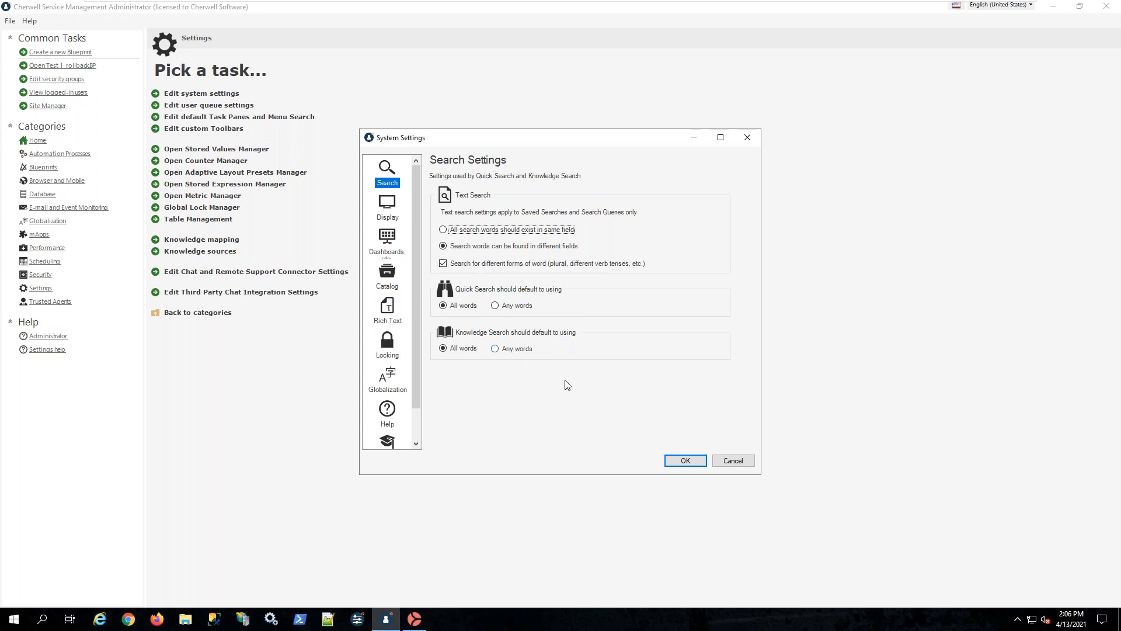
pyautogui.click(725, 460)
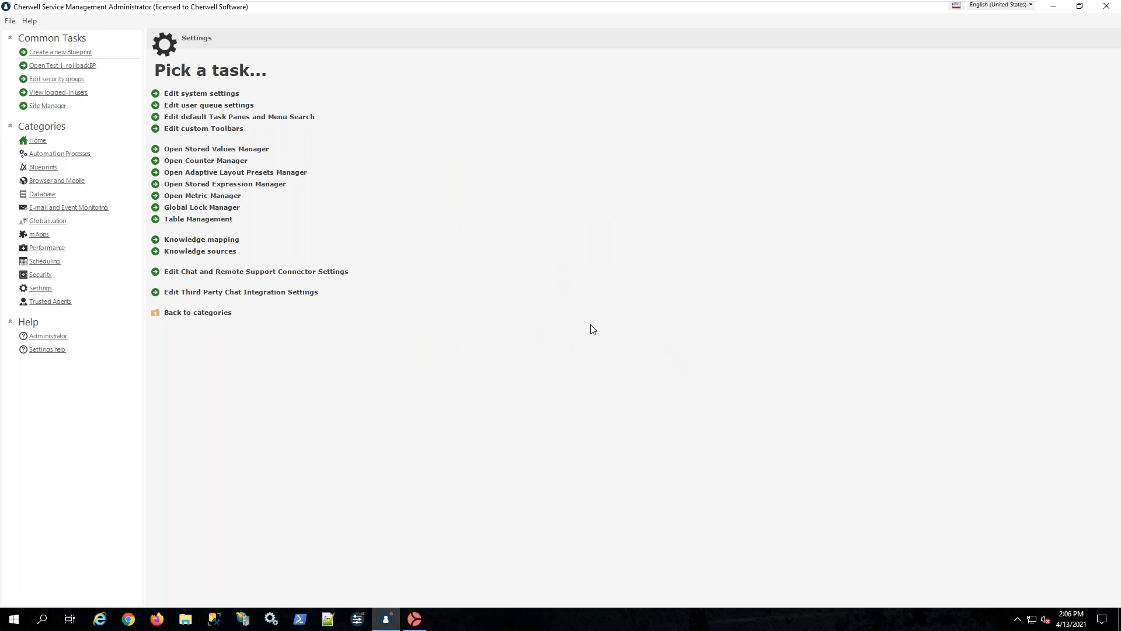
# - Create a new Blueprint and examine the full-text search option in the Incident business object's Search Results properties, discarding any changes
pyautogui.click(69, 54)
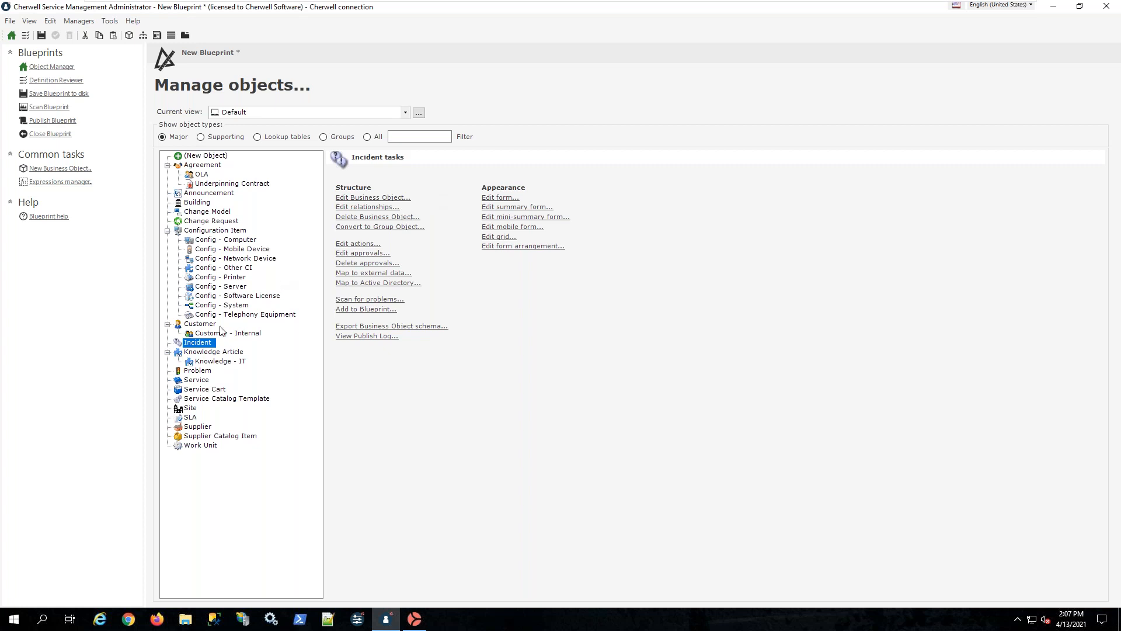
pyautogui.click(386, 198)
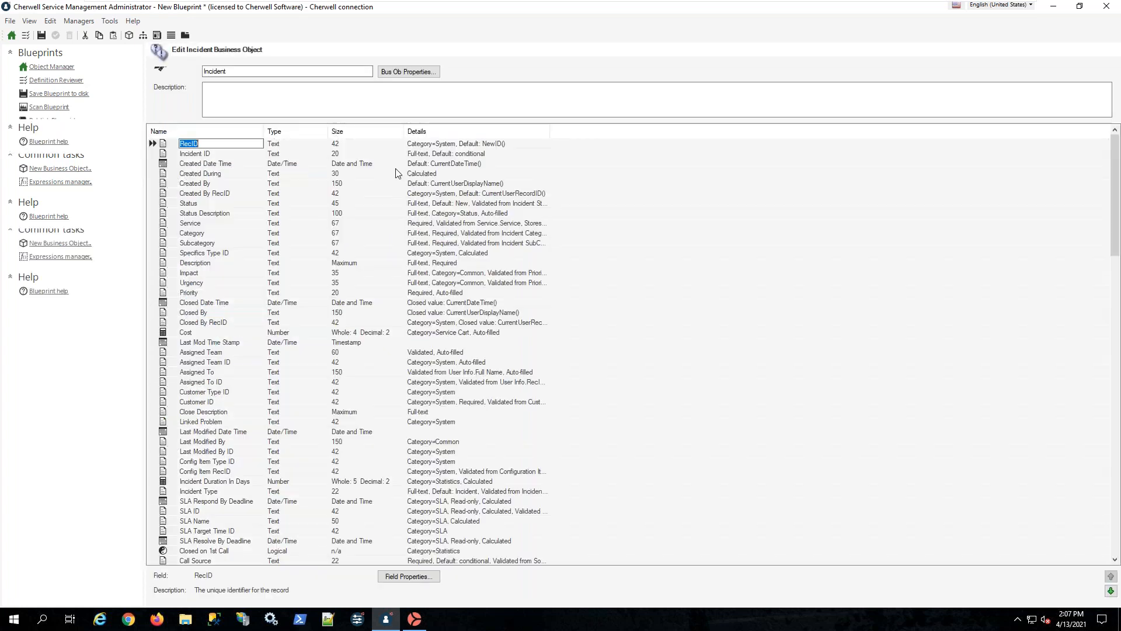
pyautogui.click(407, 73)
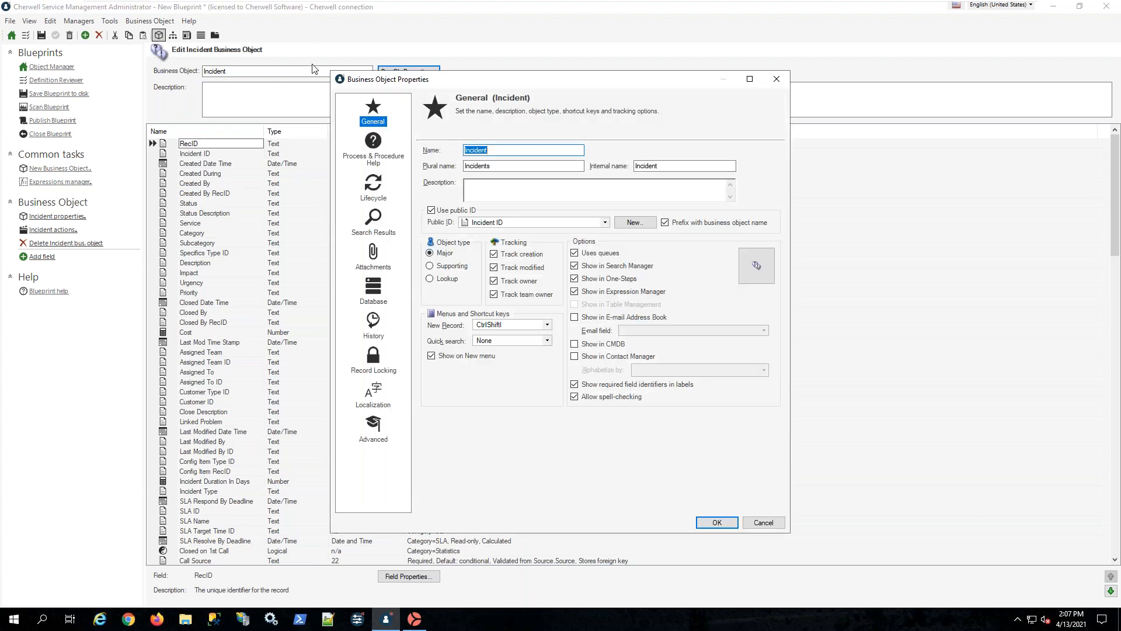
pyautogui.click(372, 221)
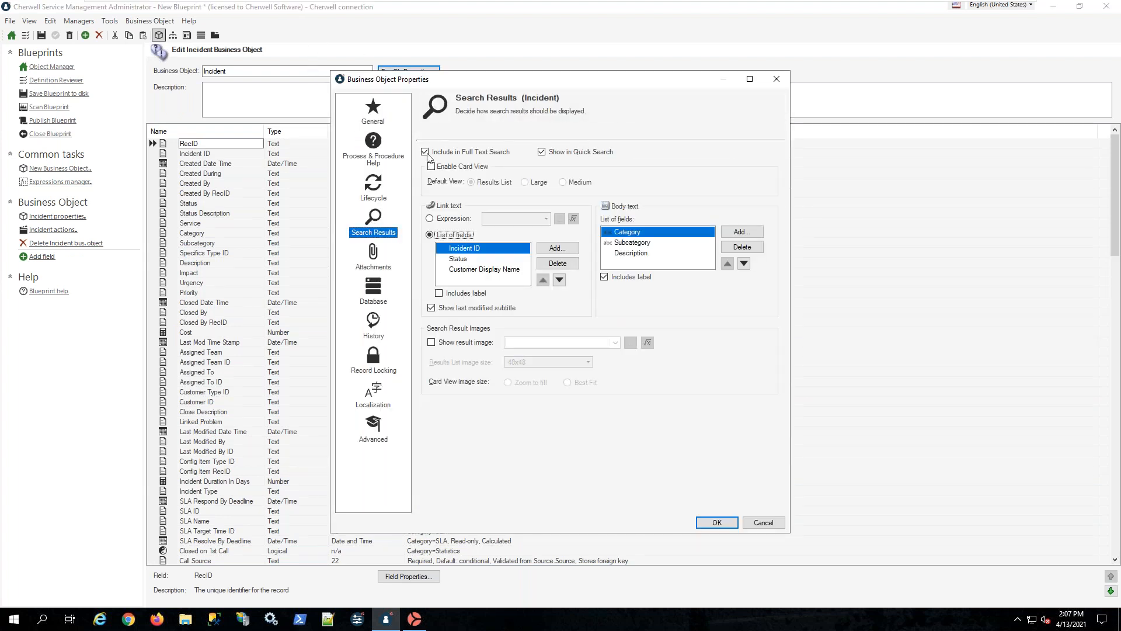
pyautogui.click(457, 153)
pyautogui.click(763, 522)
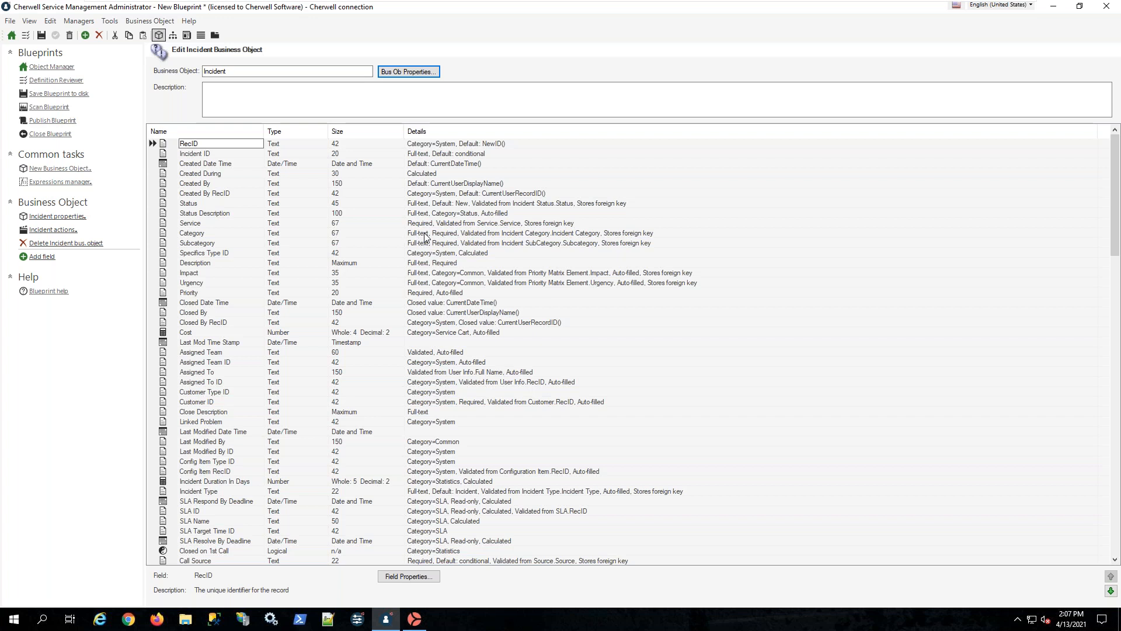
# - Examine the general properties of the Incident Category field, including its full-text search option, and cancel
pyautogui.rightClick(201, 237)
pyautogui.click(234, 285)
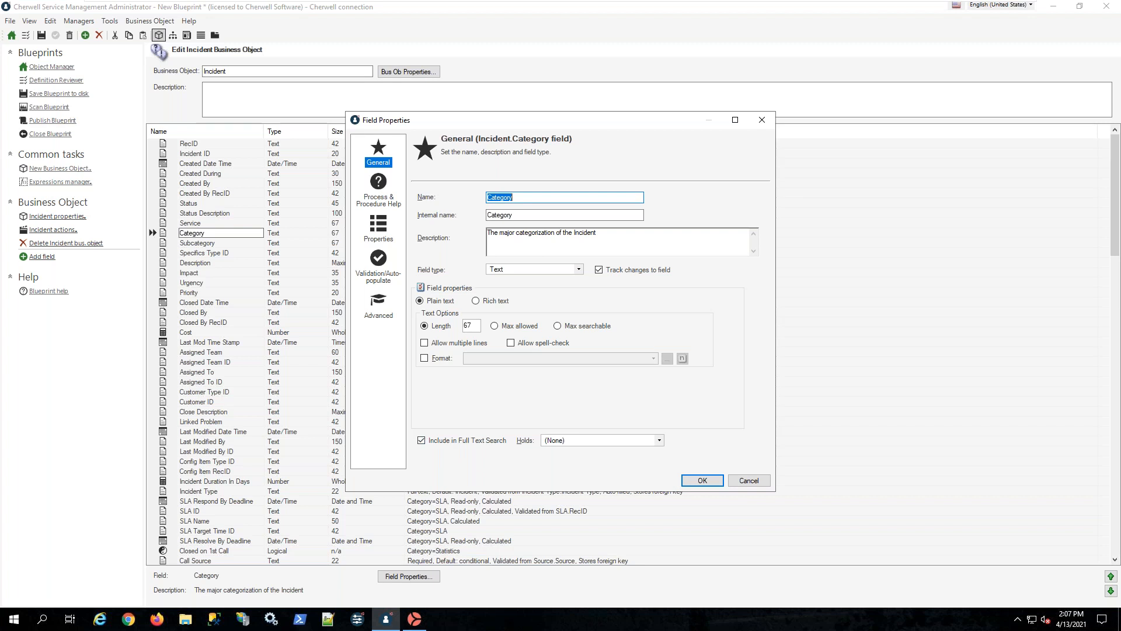
pyautogui.click(750, 480)
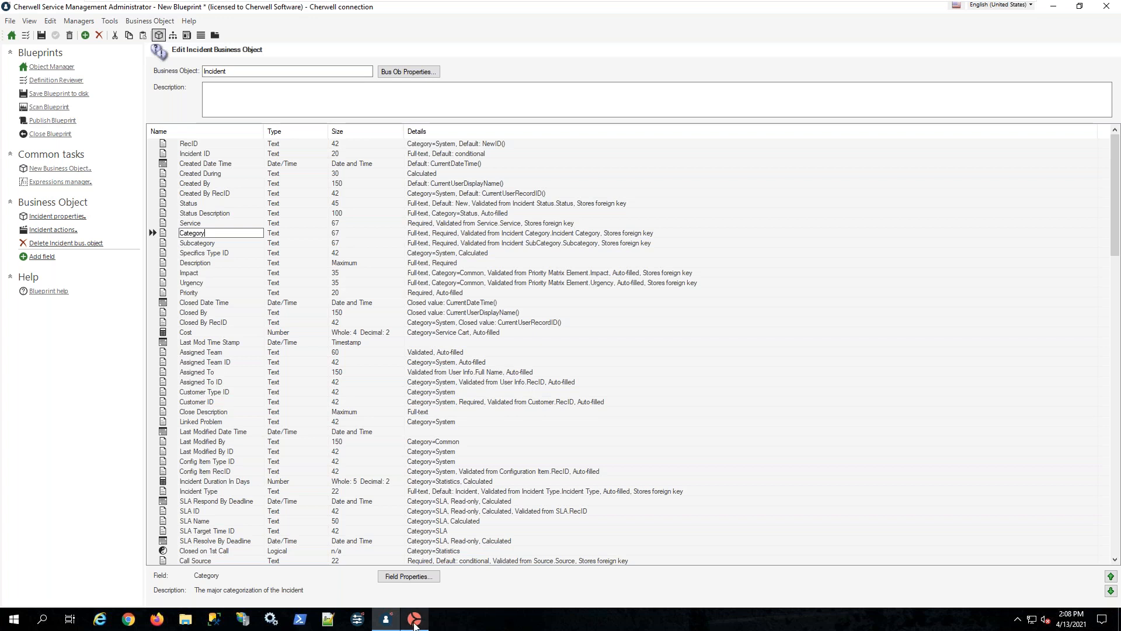
# - Switch to Cherwell Service Management and run a quick search for open incidents whose Call Source equals E-mail
pyautogui.click(414, 620)
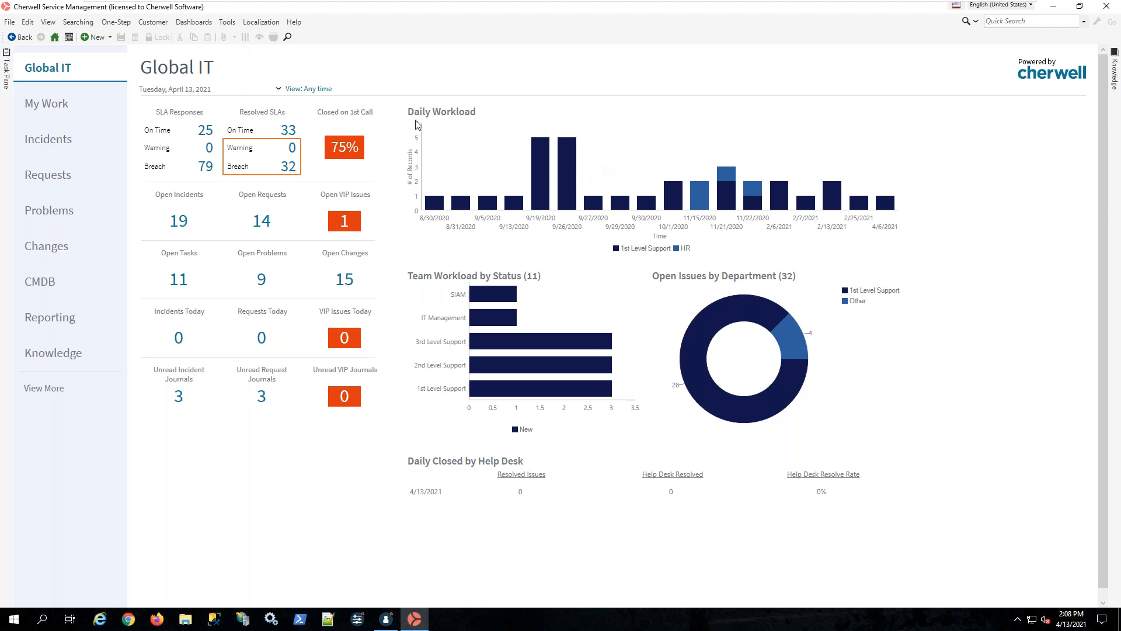
pyautogui.click(82, 27)
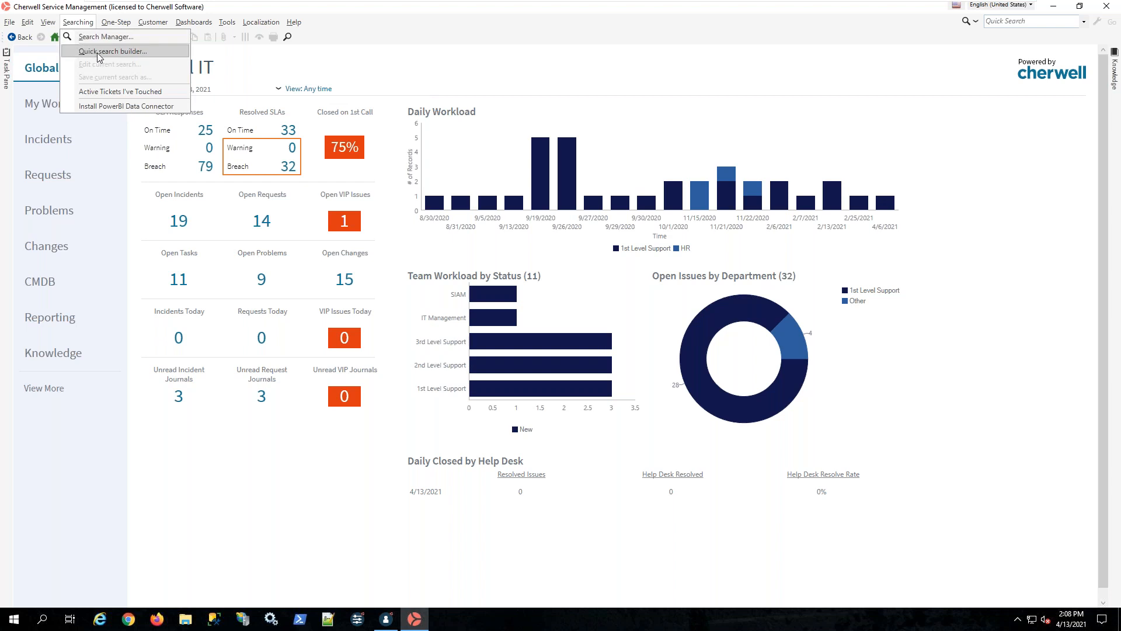
pyautogui.click(100, 52)
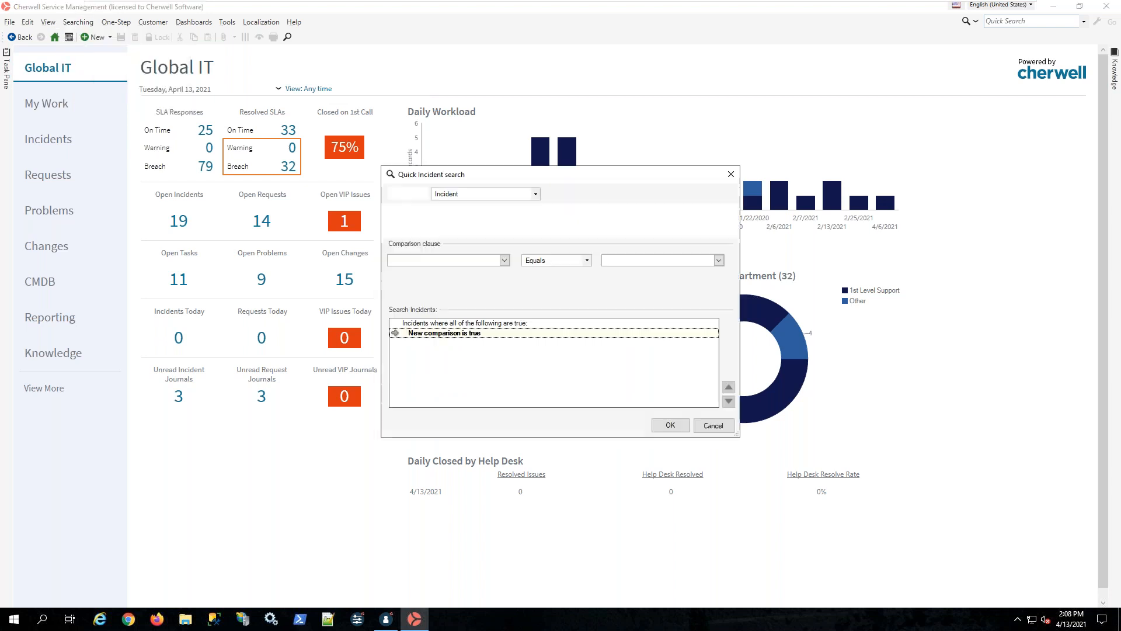
pyautogui.click(456, 263)
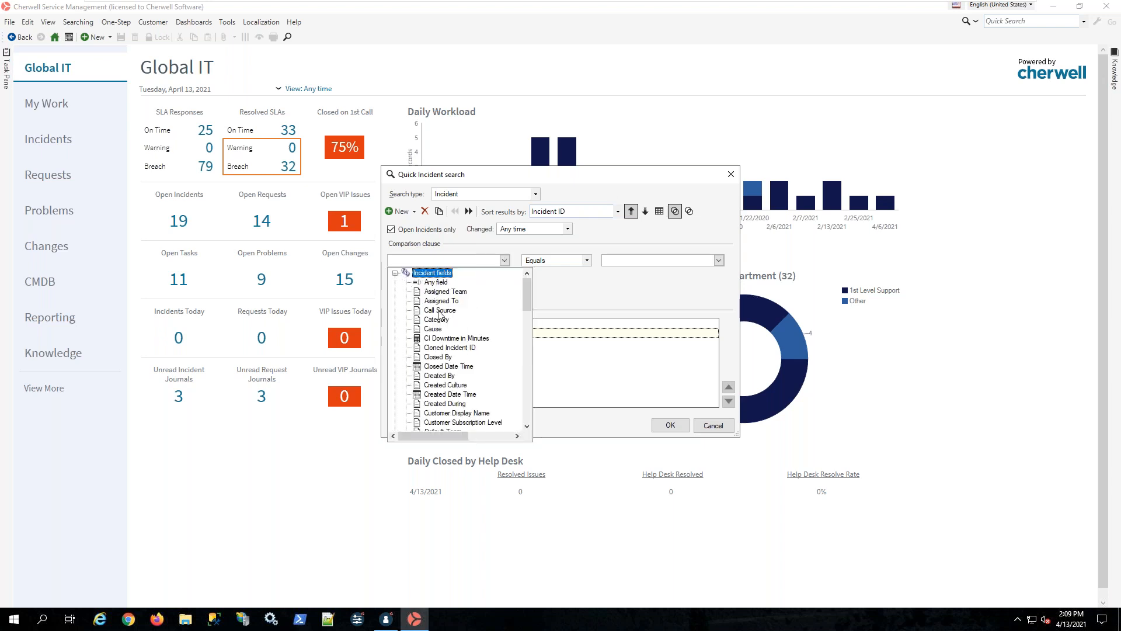
pyautogui.click(441, 311)
pyautogui.click(719, 261)
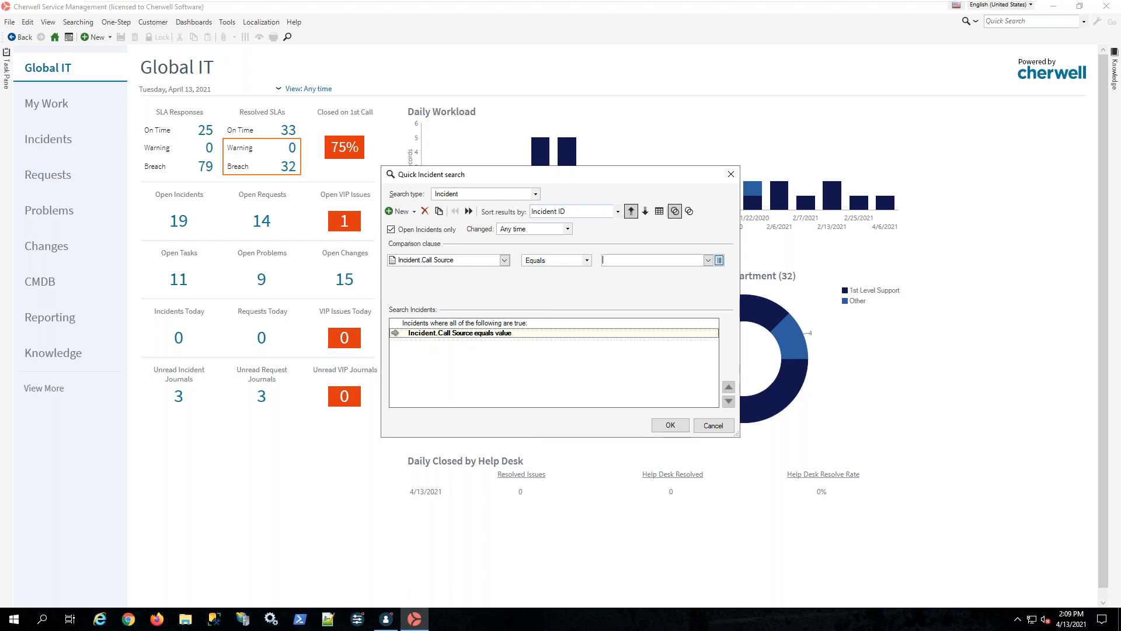
pyautogui.click(424, 227)
pyautogui.doubleClick(423, 225)
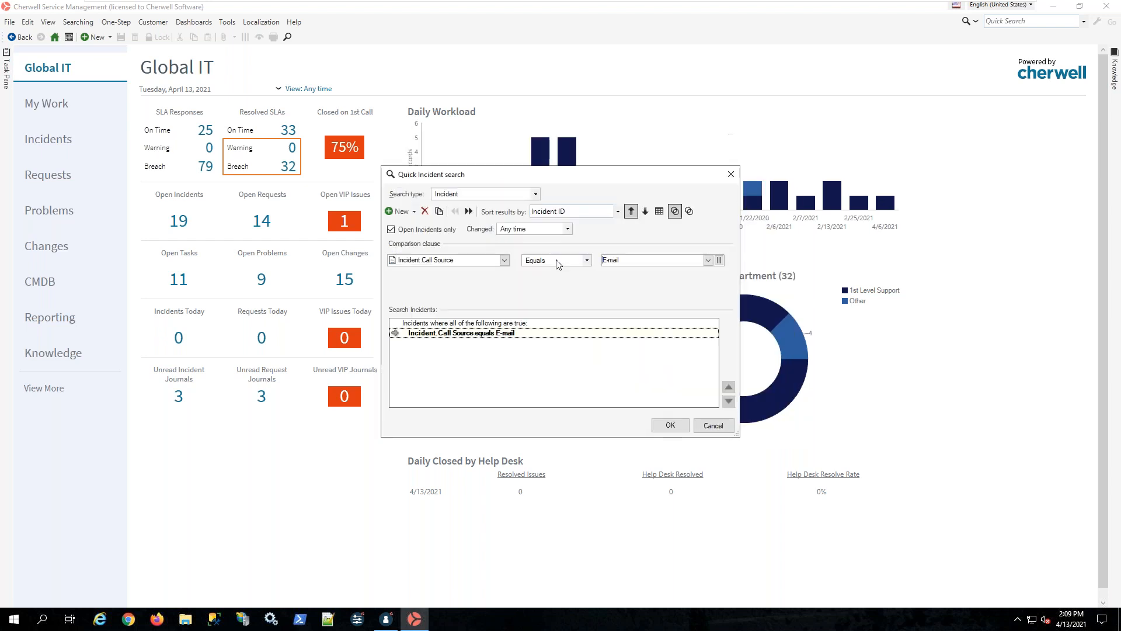
pyautogui.click(676, 427)
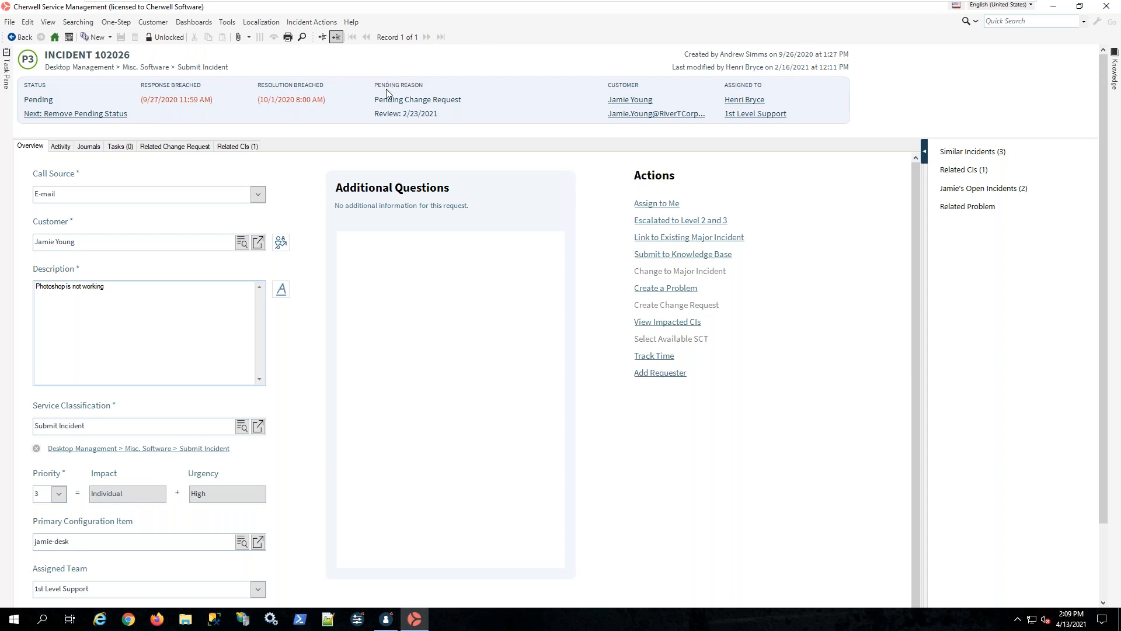
# - Edit the current incident search and remove the condition that Status is not equal to Closed
pyautogui.click(77, 22)
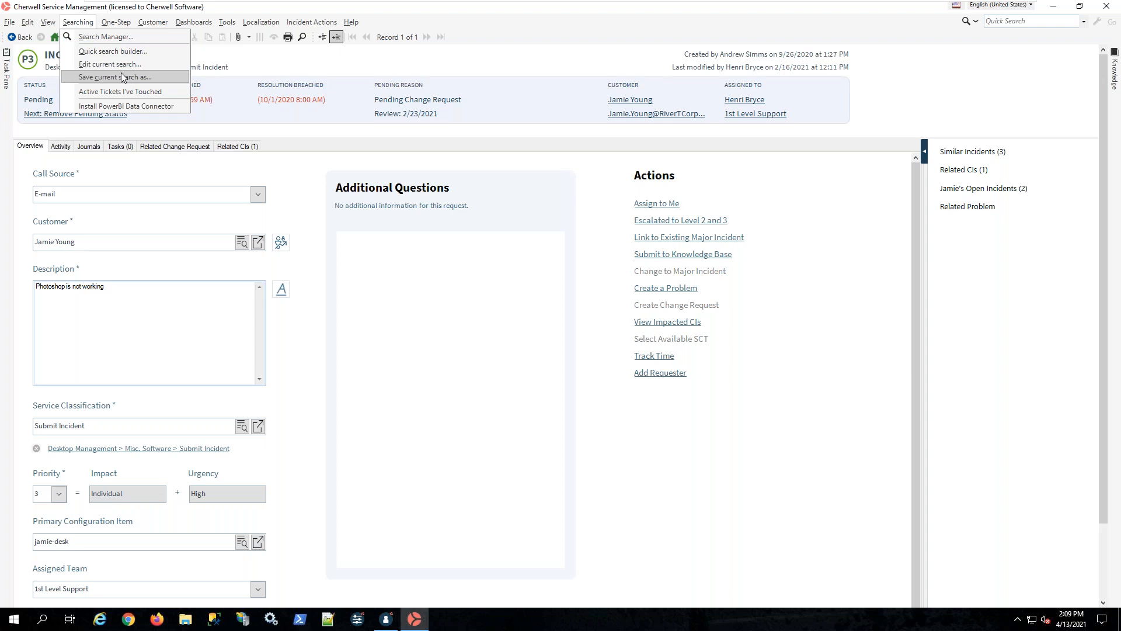
pyautogui.click(121, 66)
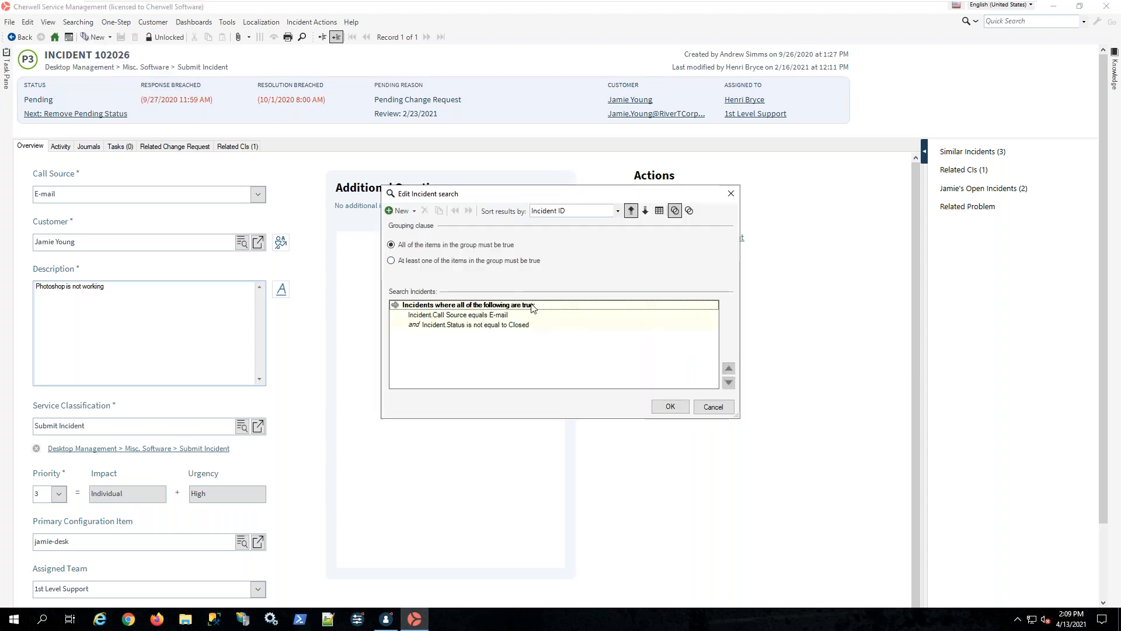
pyautogui.click(487, 326)
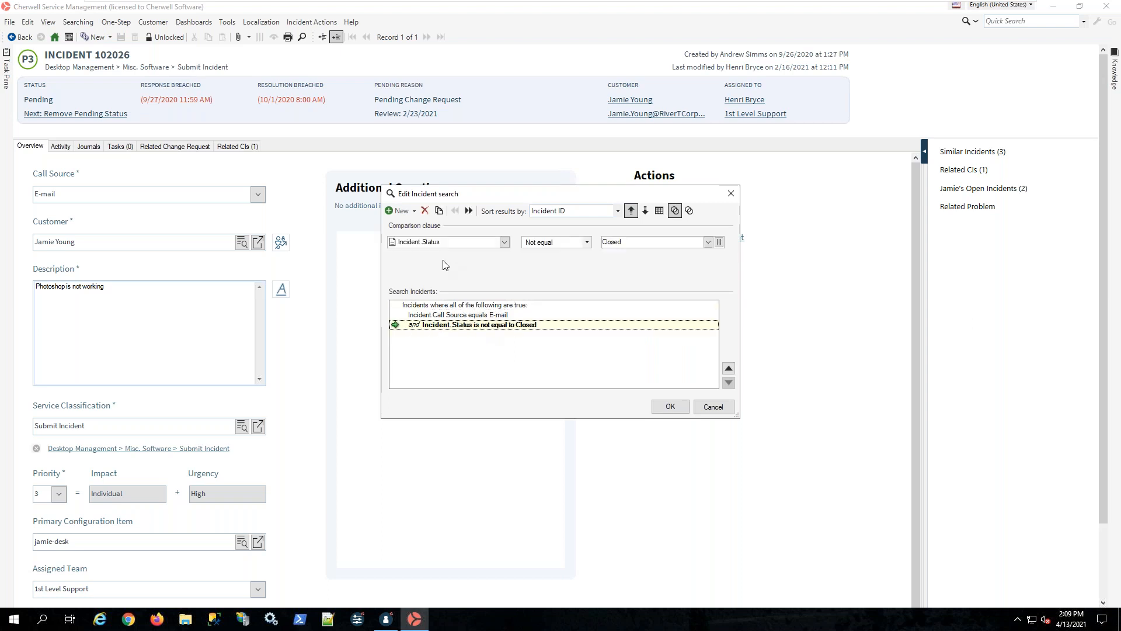
pyautogui.click(425, 210)
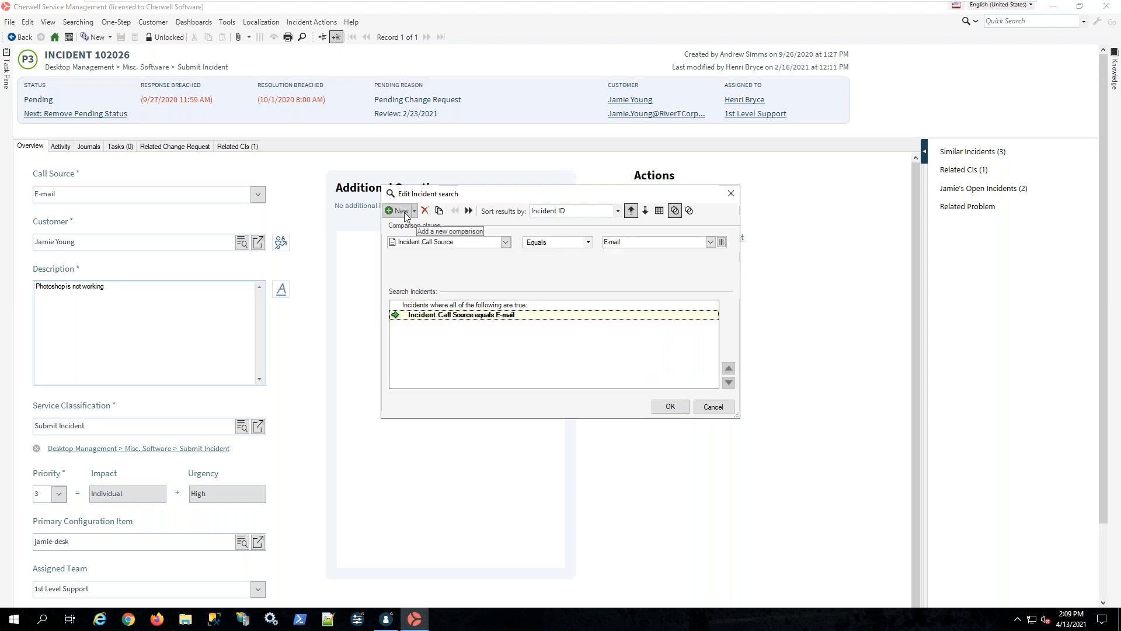
# - Add a search condition requiring the incident's Call Source to equal Phone
pyautogui.click(401, 210)
pyautogui.click(476, 243)
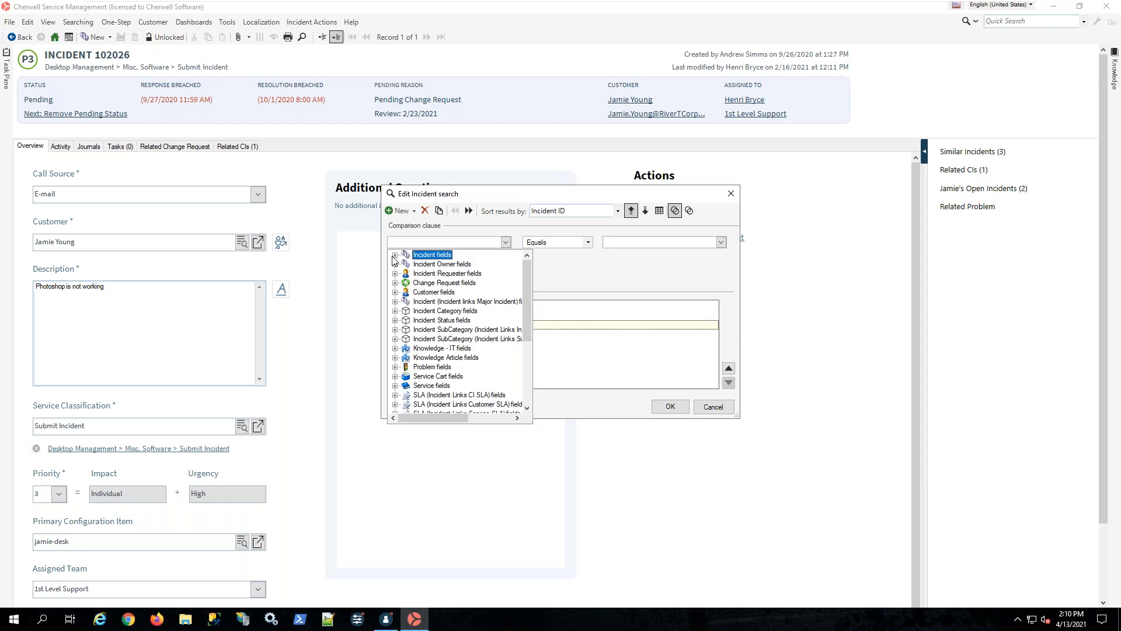
pyautogui.click(440, 292)
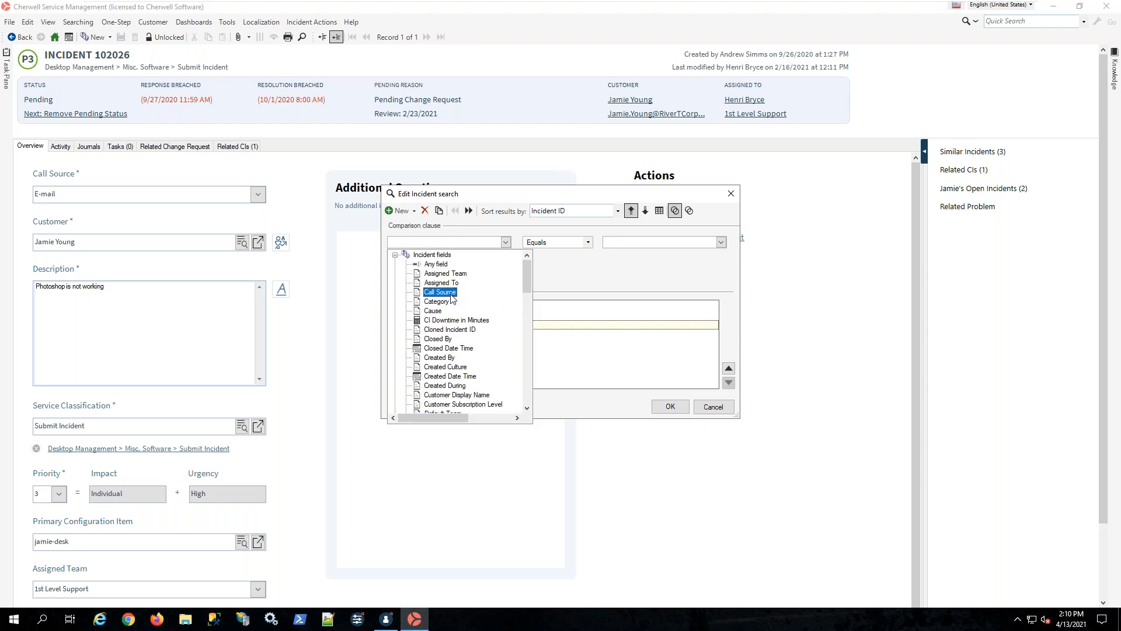
pyautogui.click(710, 242)
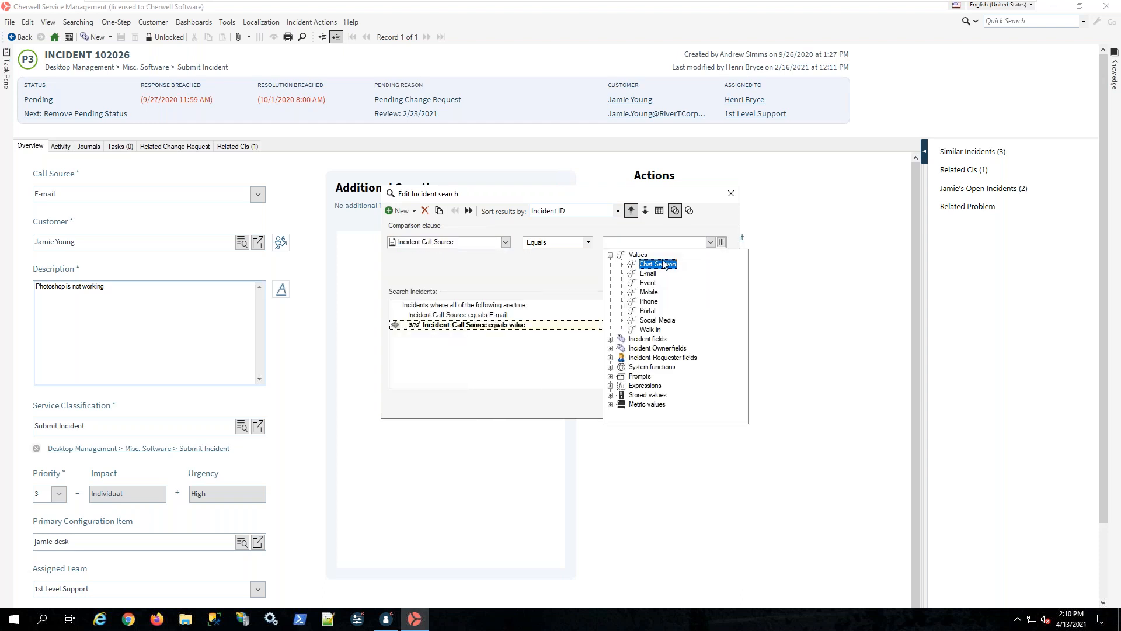
pyautogui.click(648, 301)
# - Set the search group so at least one item must be true, and run the edited search
pyautogui.click(517, 306)
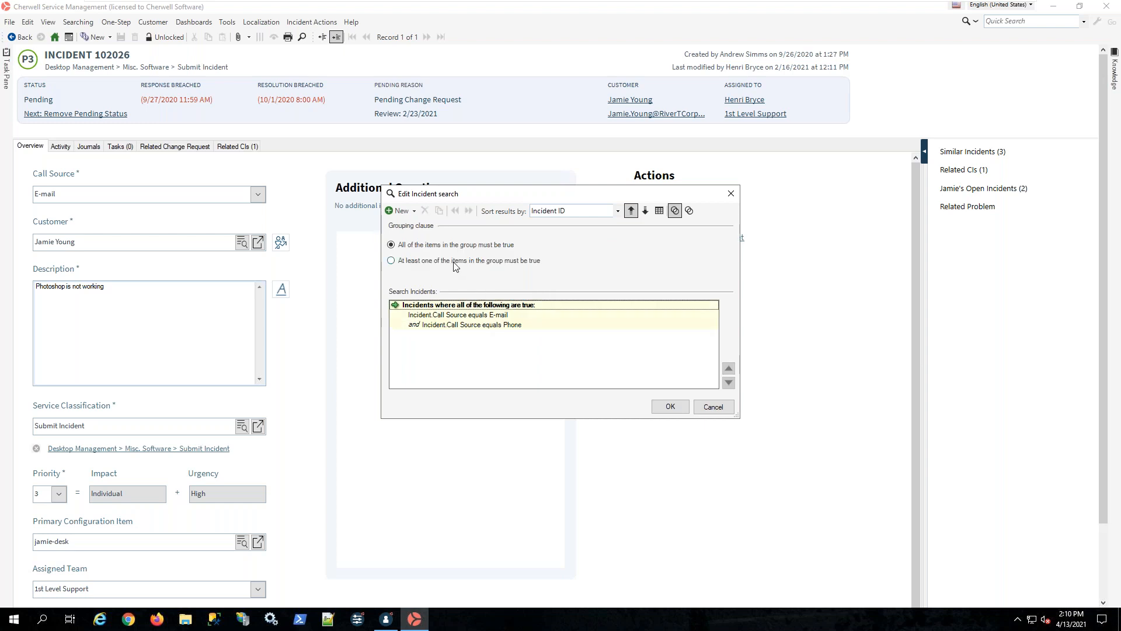
pyautogui.click(456, 261)
pyautogui.click(686, 405)
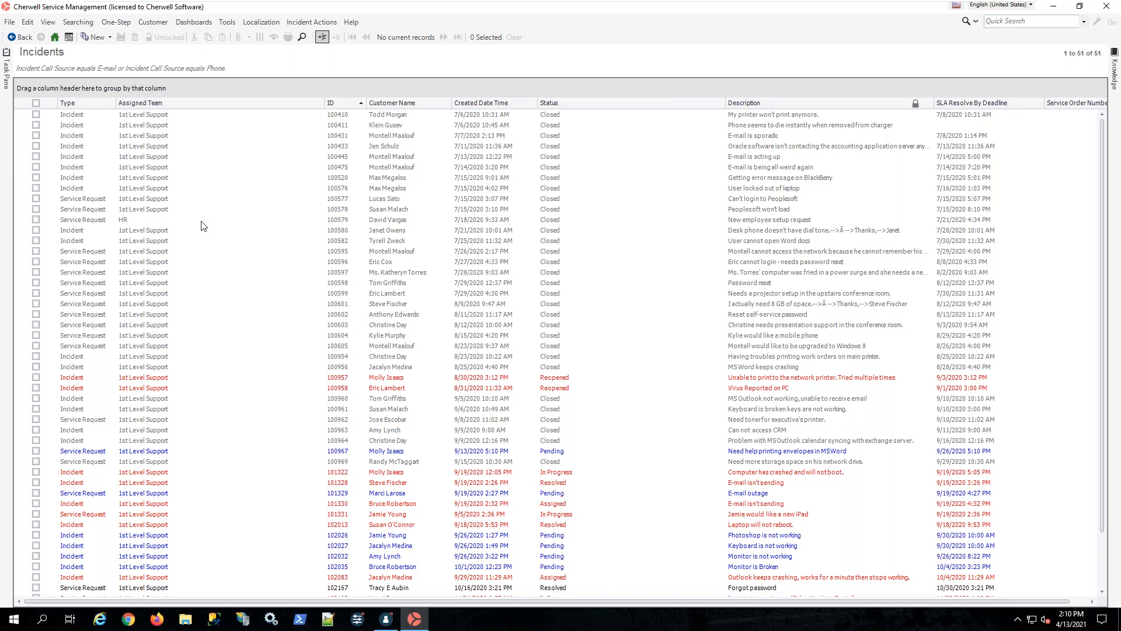
# - Run a blank incident quick search without the open-only restriction, and select the "PC Will not start" incident
pyautogui.moveTo(8, 86)
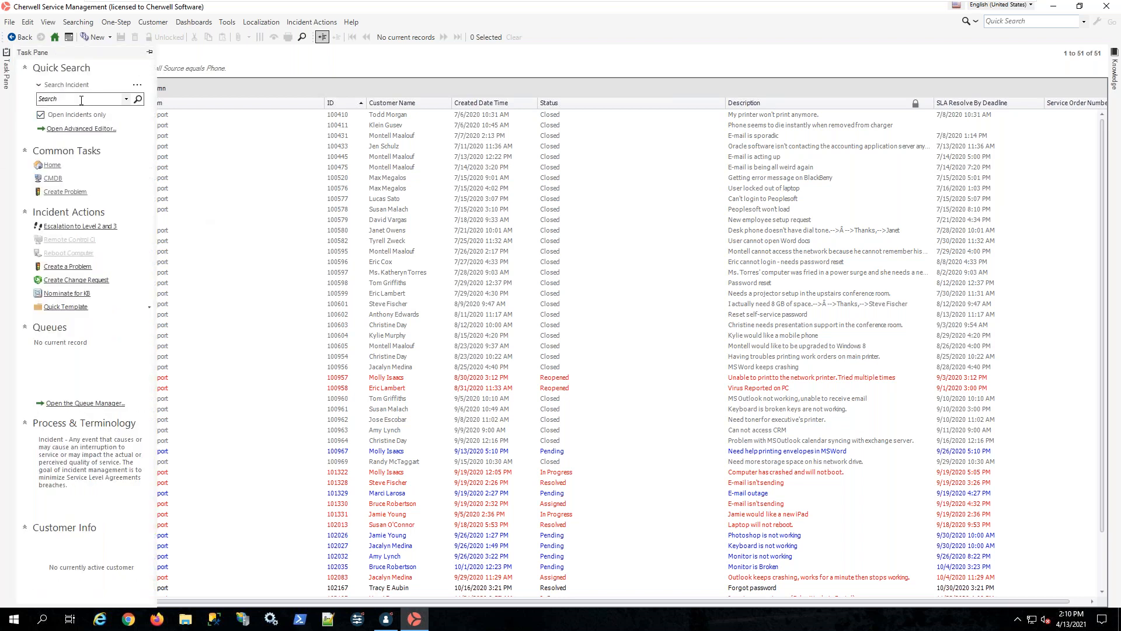
pyautogui.click(41, 115)
pyautogui.click(138, 100)
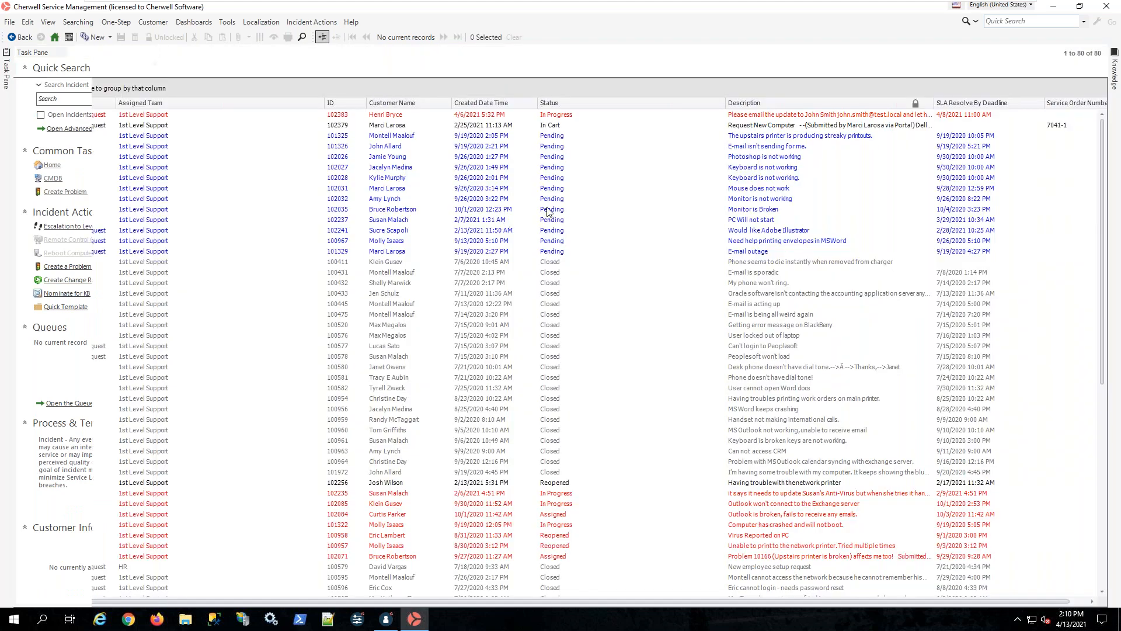
pyautogui.click(479, 222)
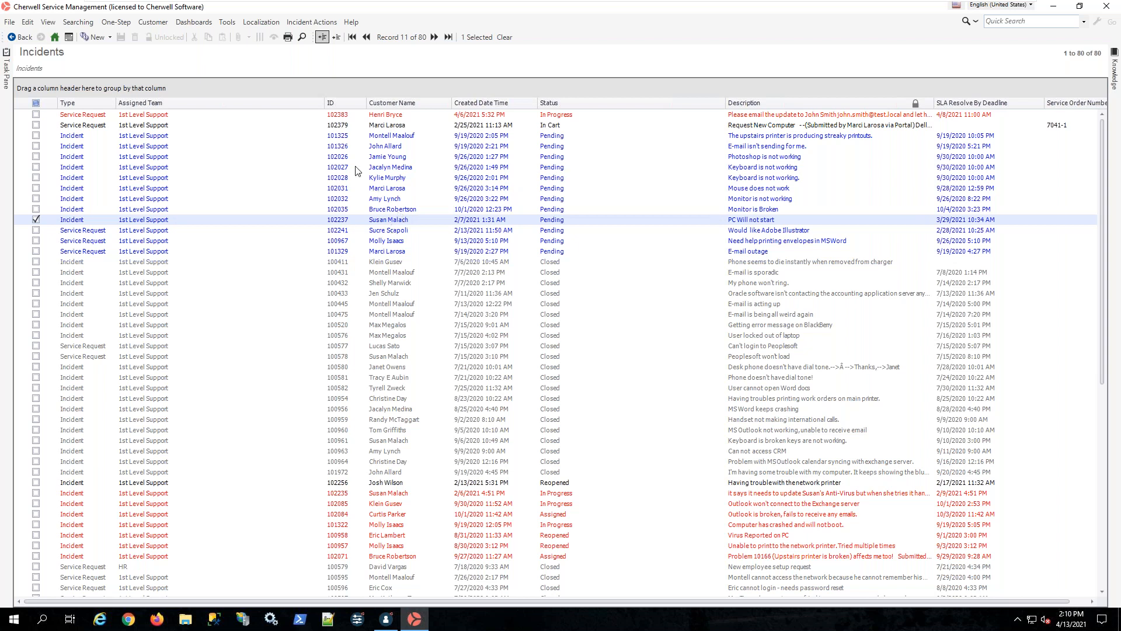
# - Inspect the criteria of the current incident search and cancel without editing them
pyautogui.click(80, 23)
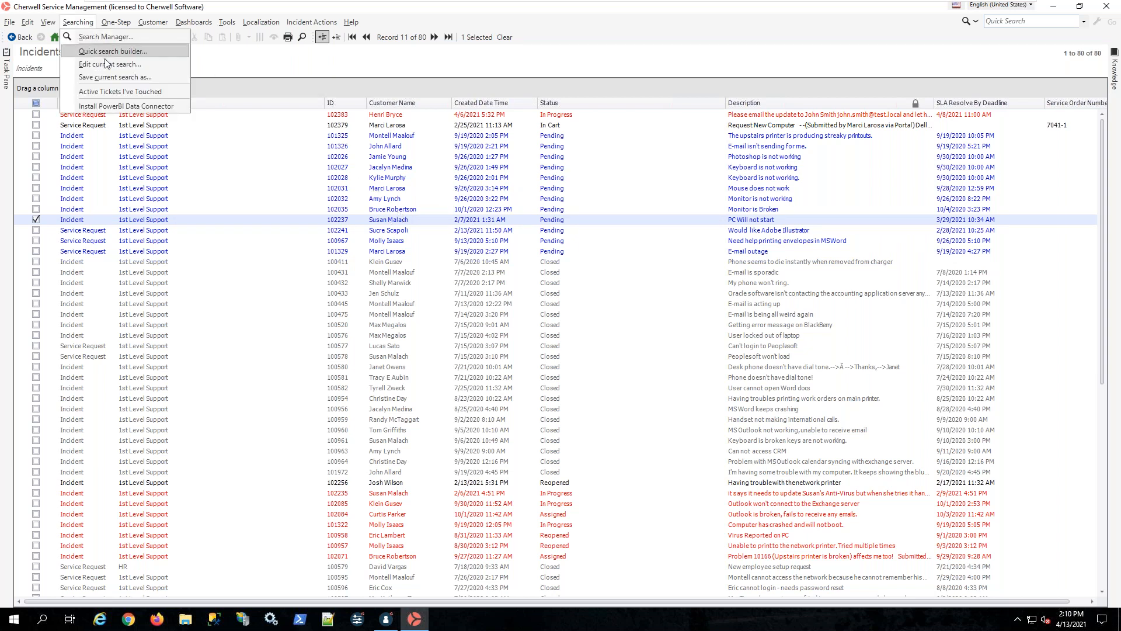
pyautogui.click(107, 63)
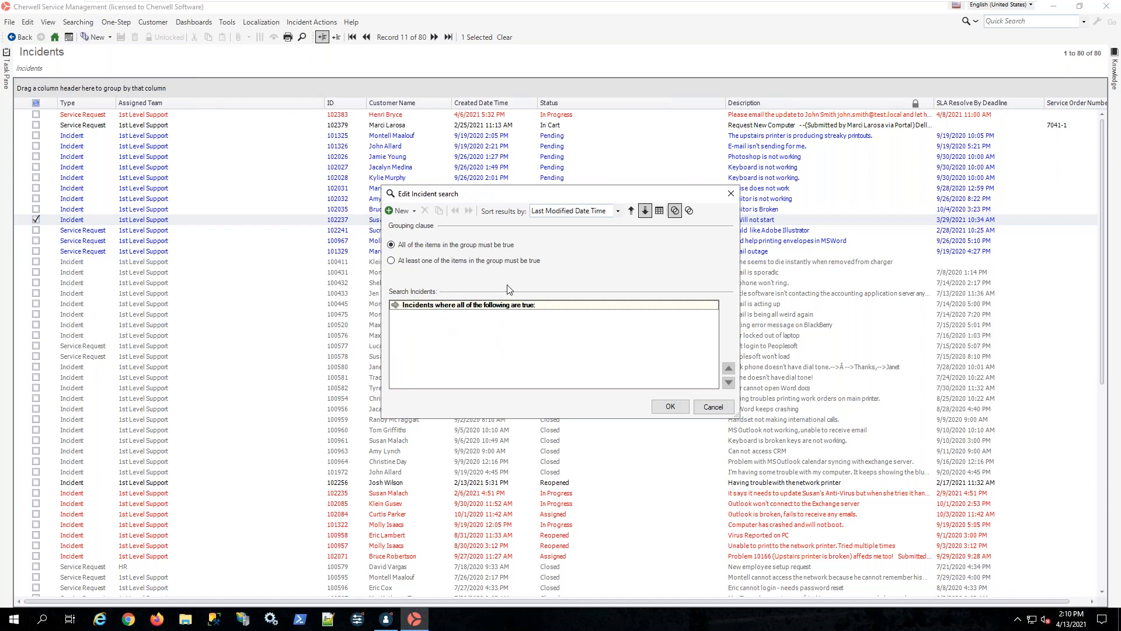
pyautogui.click(713, 407)
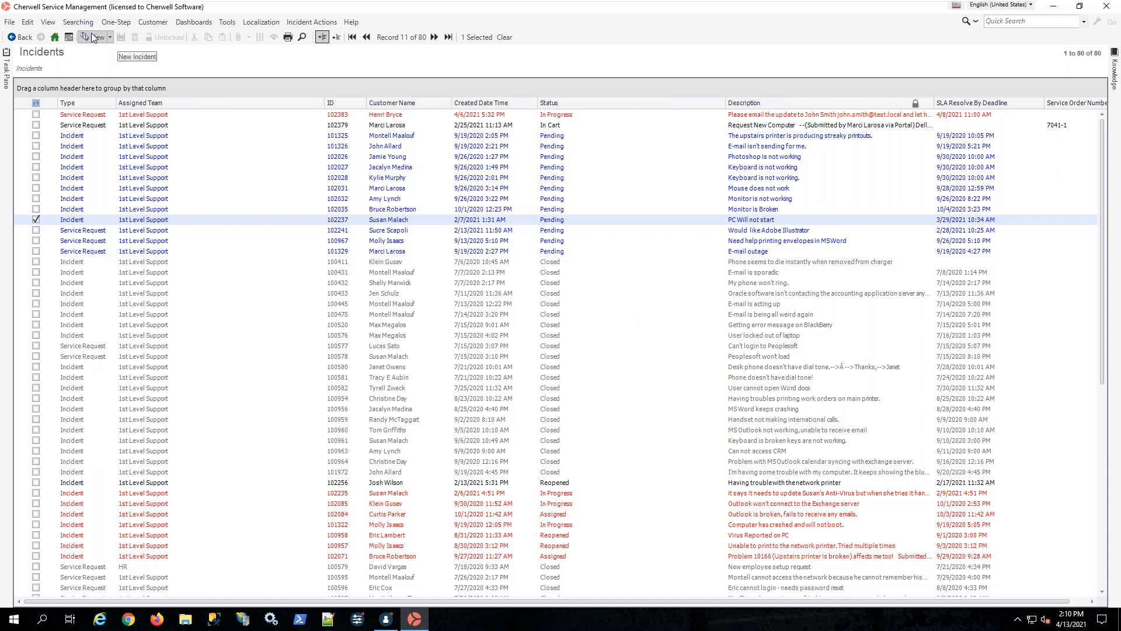
# - Save the current incident search as "Testing1" with Global scope
pyautogui.click(77, 22)
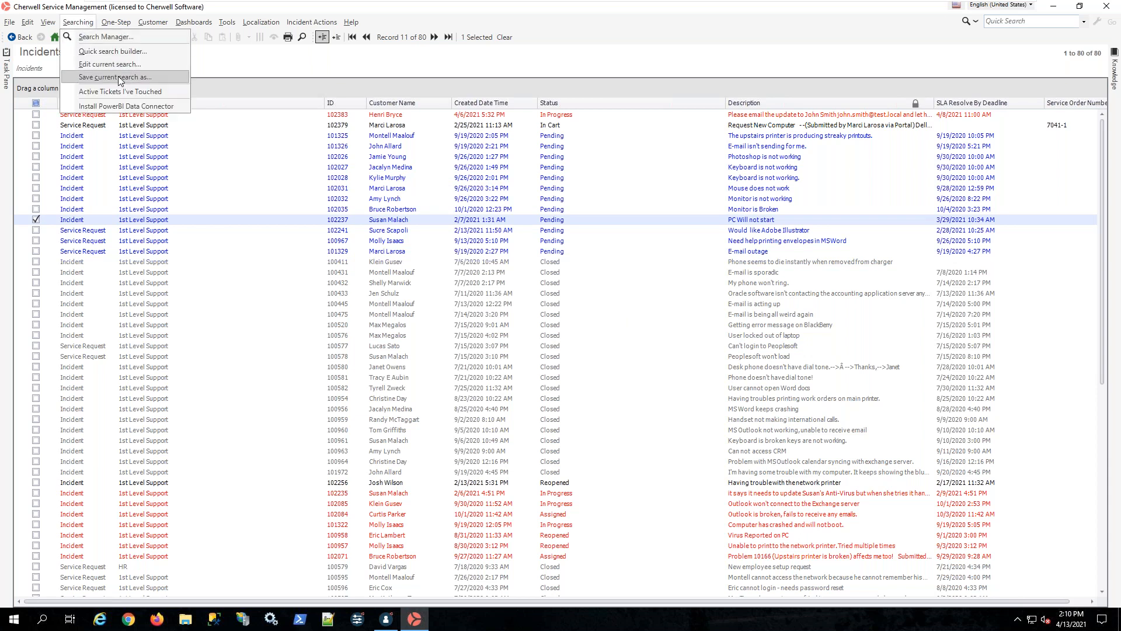
pyautogui.click(118, 77)
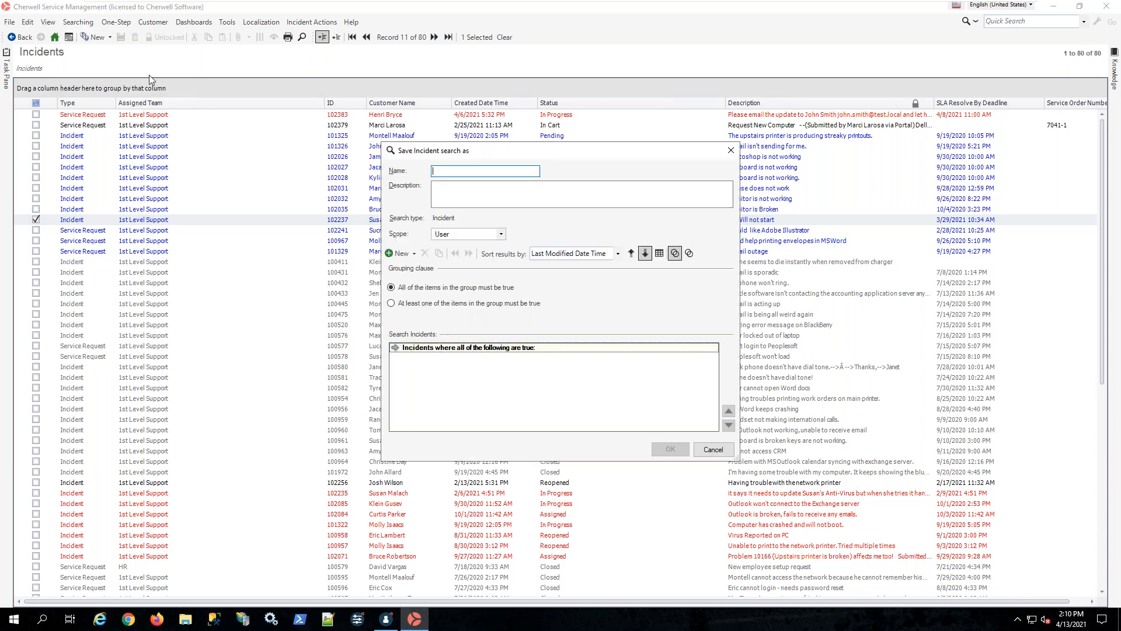
pyautogui.write('Tst')
pyautogui.press('BackSpace')
pyautogui.write('esting1')
pyautogui.click(501, 234)
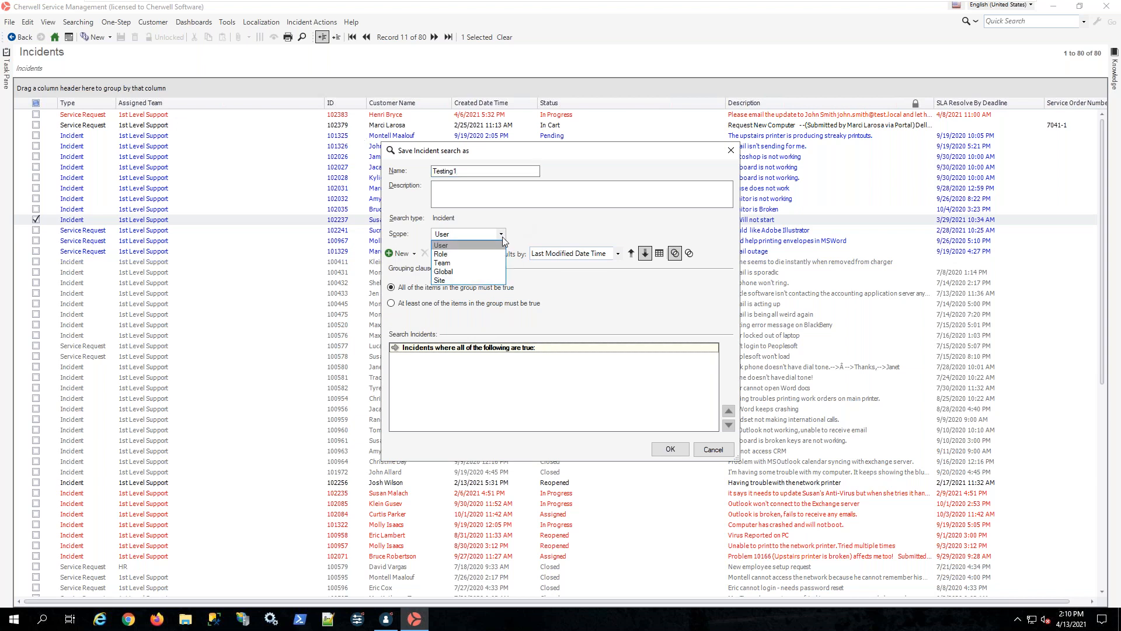
pyautogui.click(478, 271)
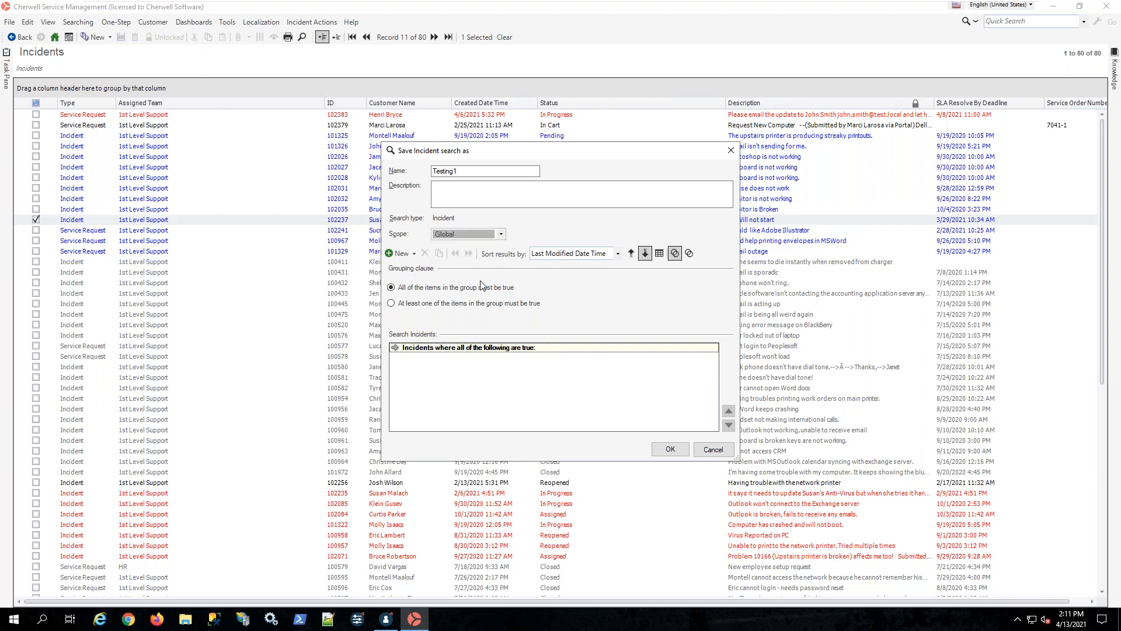
pyautogui.click(501, 234)
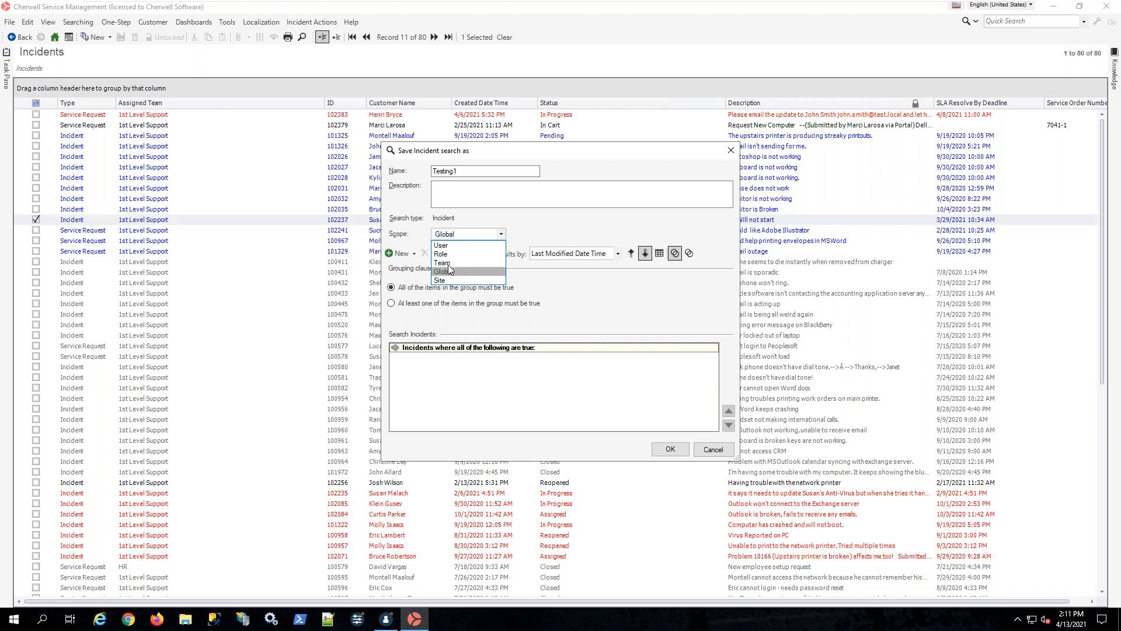
pyautogui.click(463, 268)
pyautogui.click(673, 448)
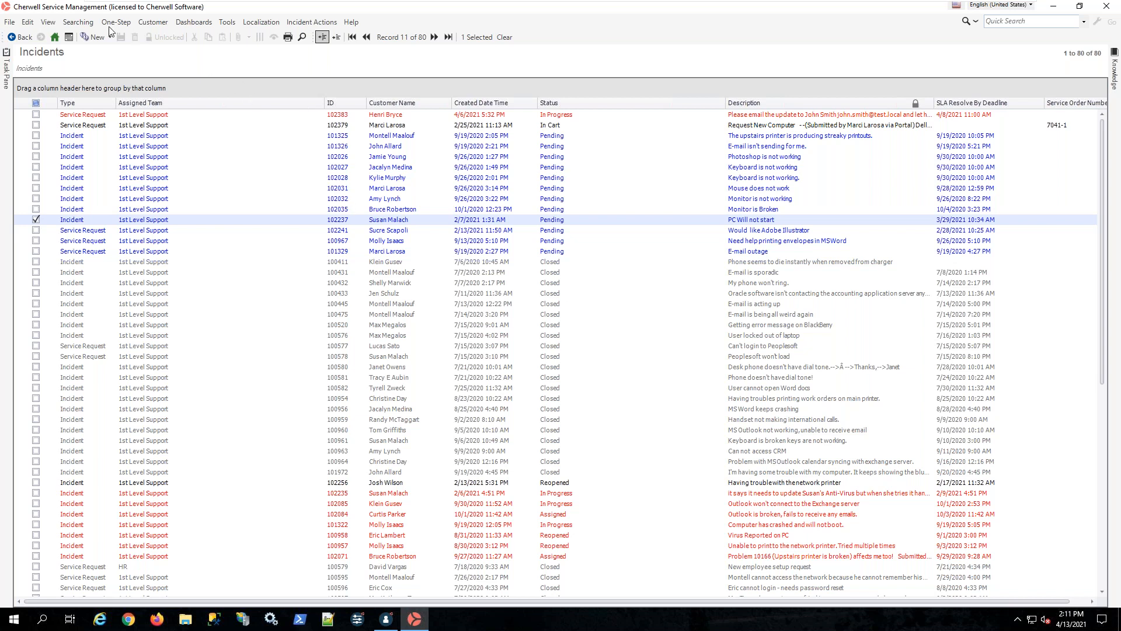
# - Open the "Example" incident search from the Global DEMO folder for editing, and enlarge its Stored Query window
pyautogui.click(73, 25)
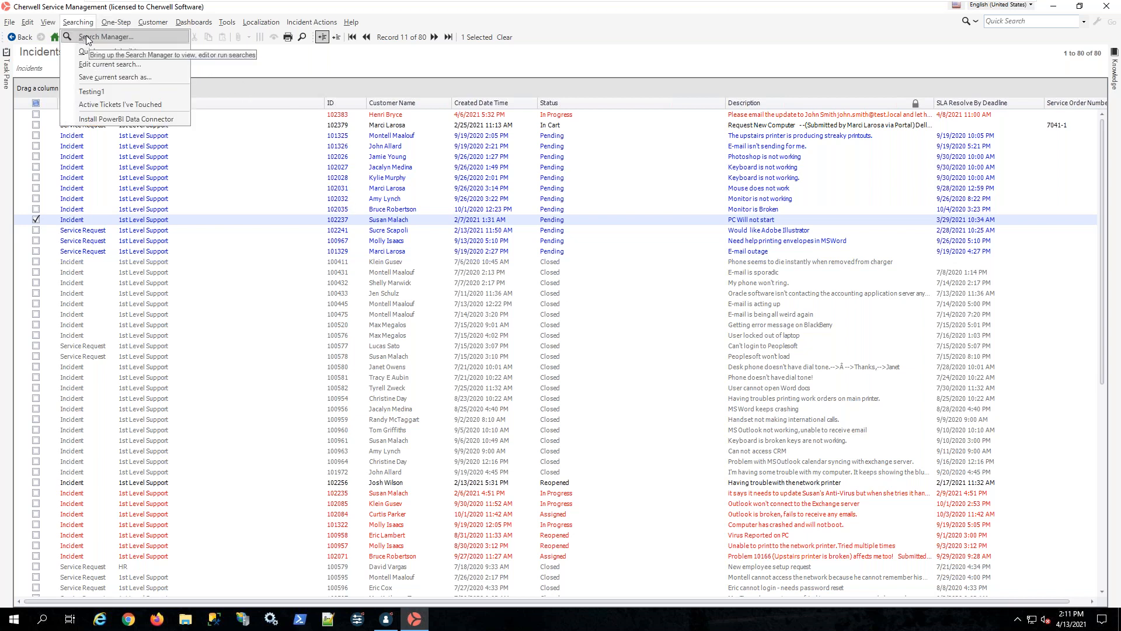
pyautogui.click(86, 36)
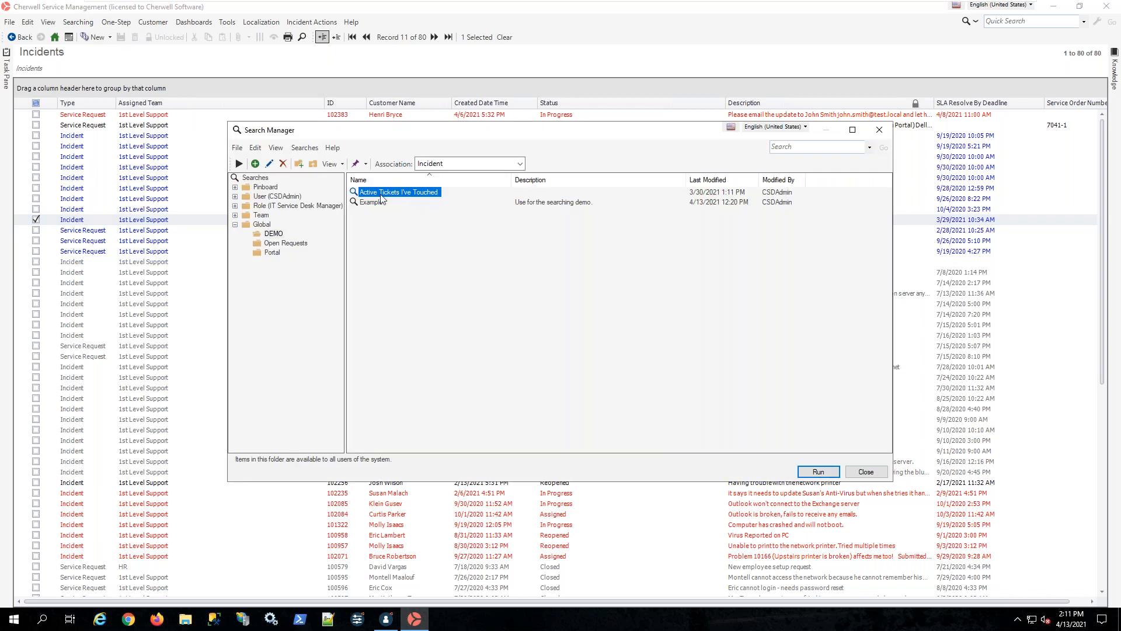
pyautogui.rightClick(369, 202)
pyautogui.click(389, 231)
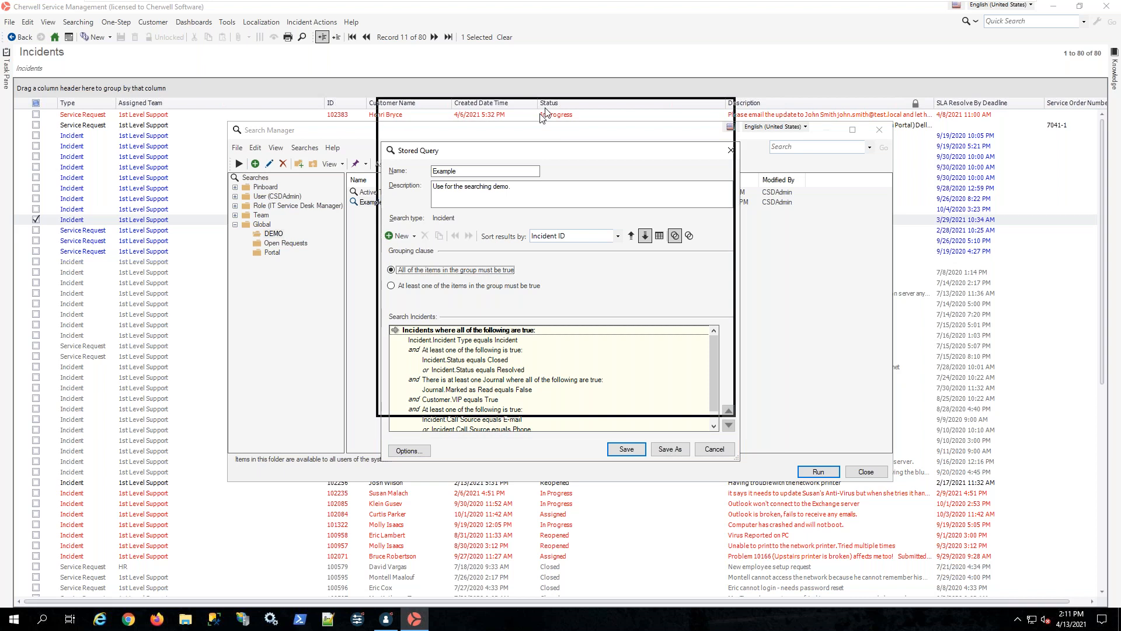
pyautogui.moveTo(545, 114); pyautogui.dragTo(545, 113)
pyautogui.moveTo(736, 417); pyautogui.dragTo(760, 564)
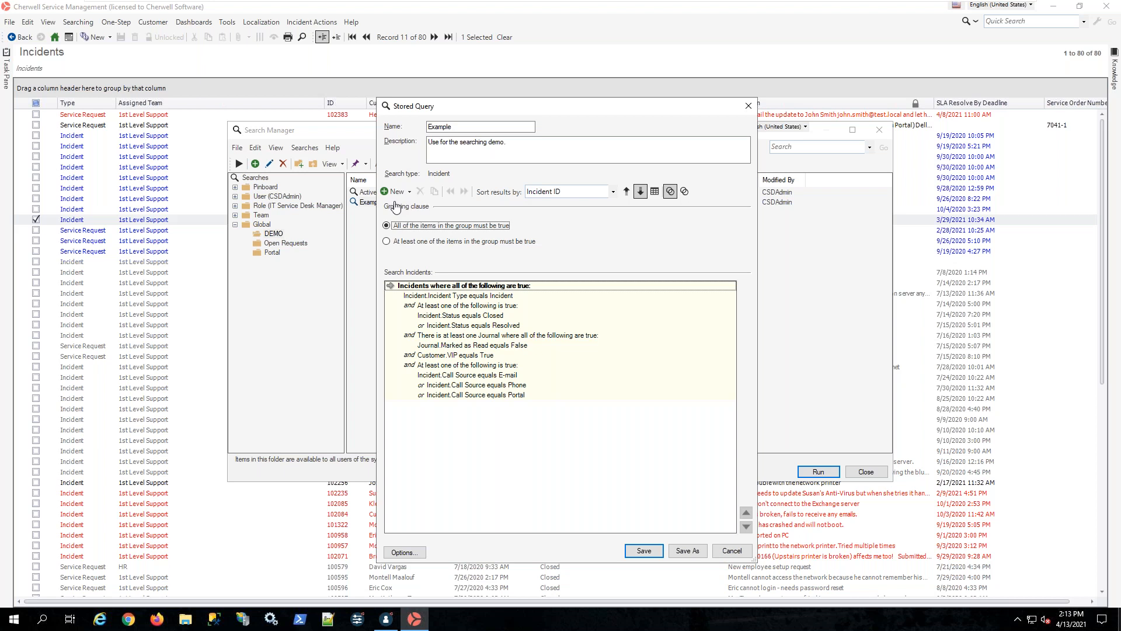
# - Duplicate the group clause that matches a Call Source of E-mail, Phone or Portal
pyautogui.click(444, 297)
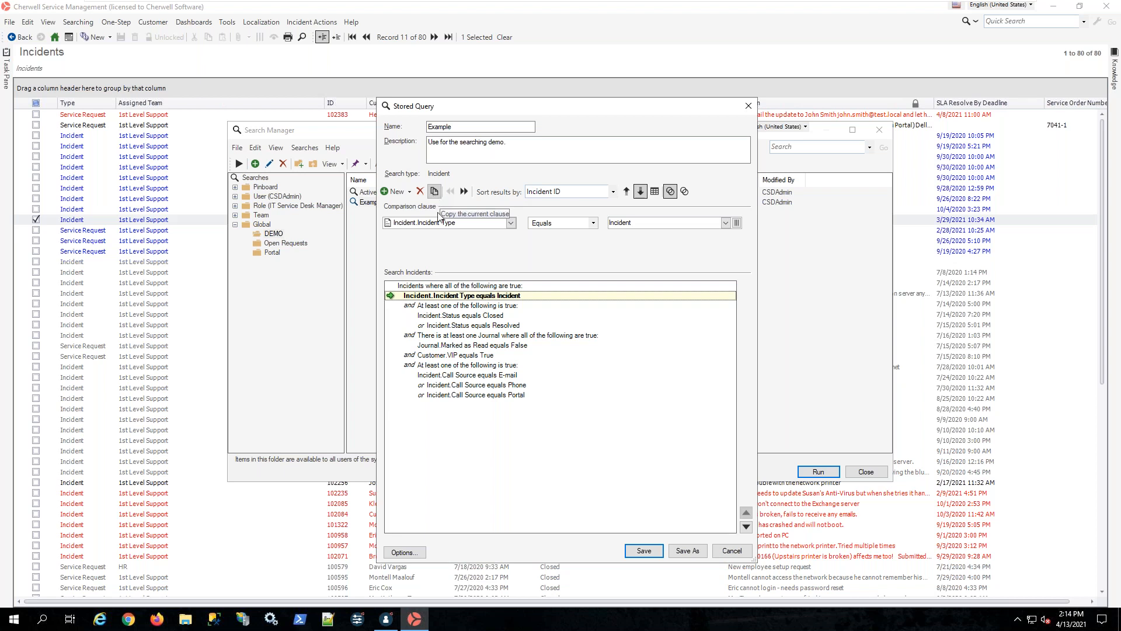
pyautogui.click(454, 367)
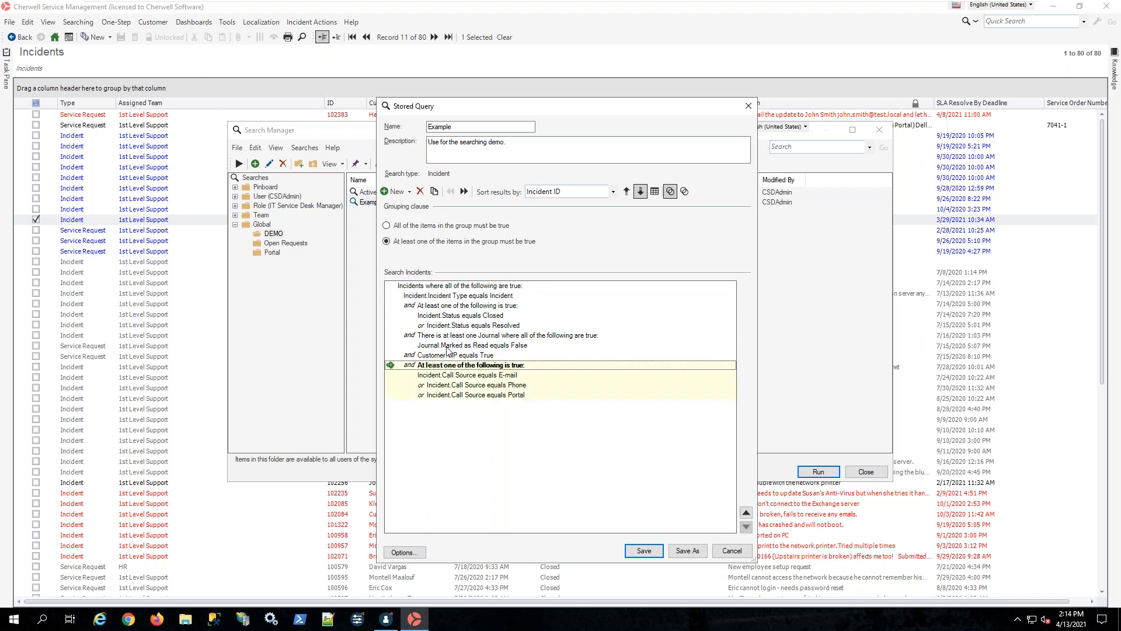
pyautogui.click(434, 192)
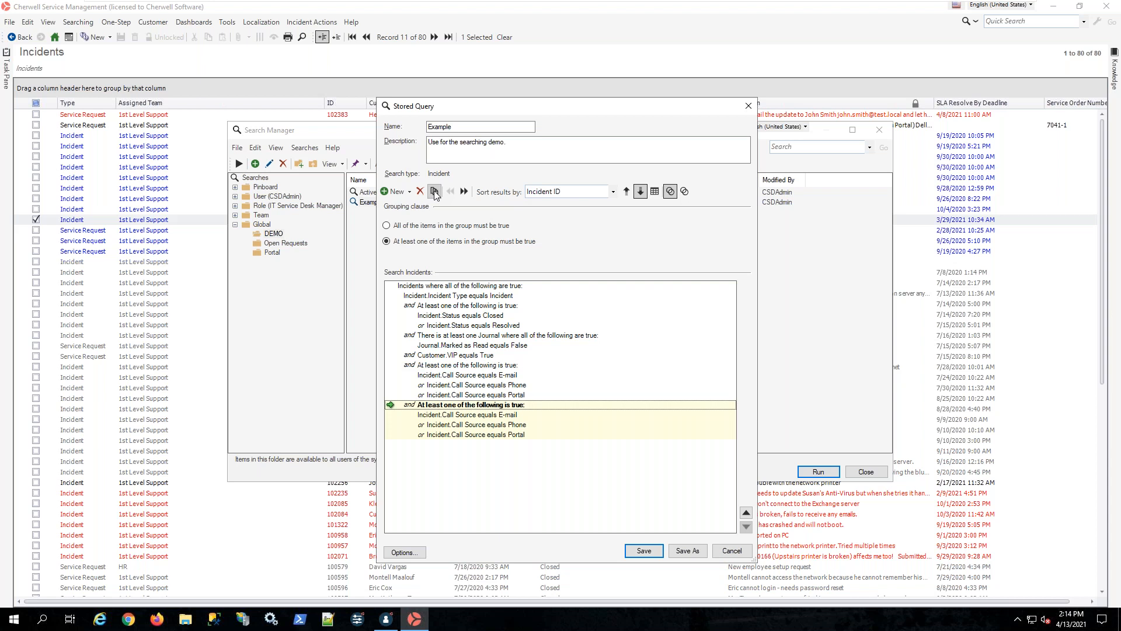
# - Try nesting the copied Call Source group two levels deeper, and return it to the parent level
pyautogui.click(464, 192)
pyautogui.click(464, 192)
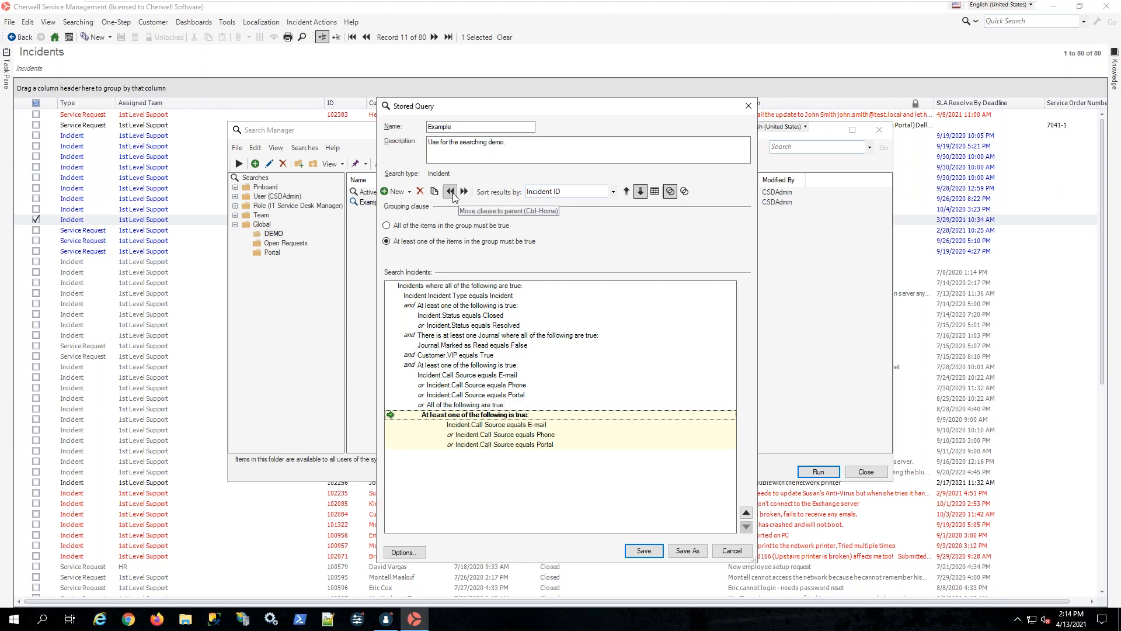
pyautogui.click(450, 192)
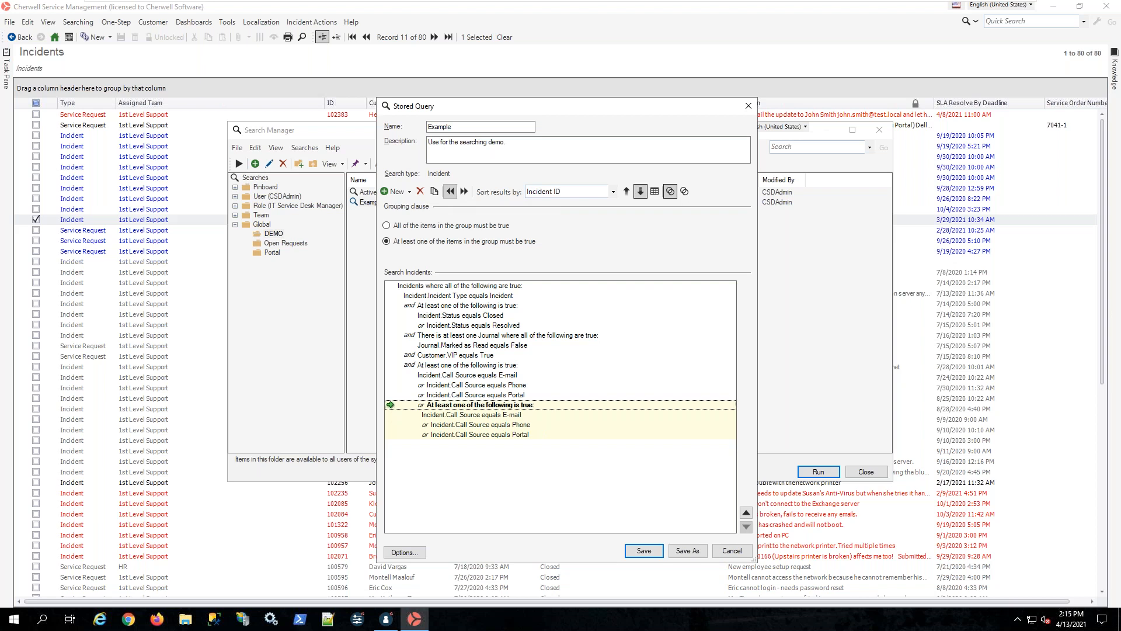
pyautogui.click(450, 192)
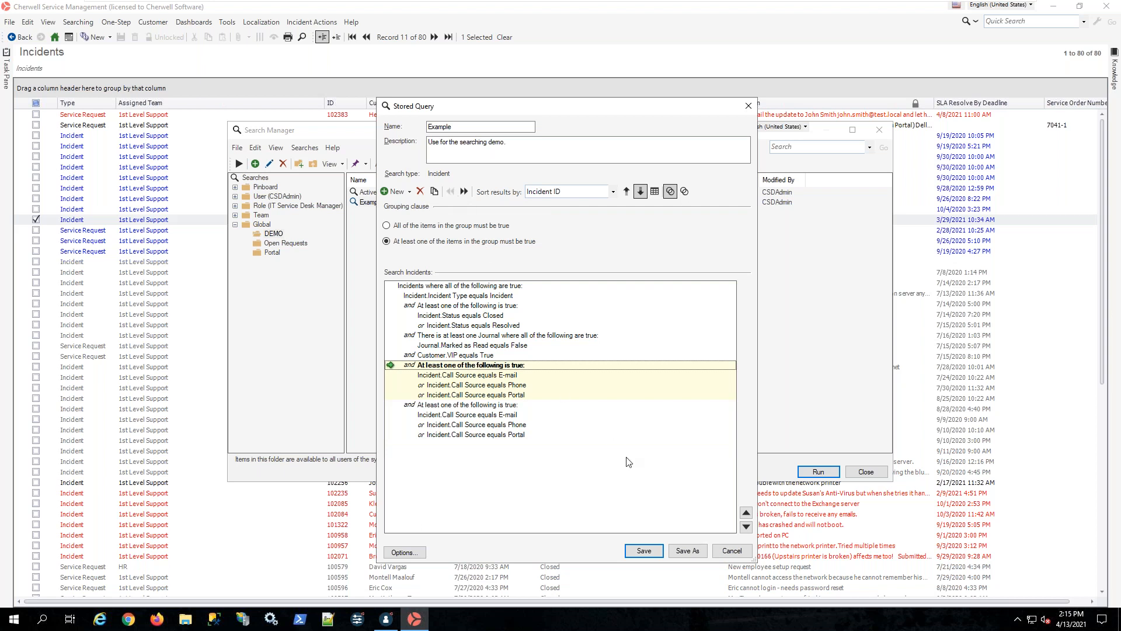
# - Move the selected Call Source group above the Journal clause, and place the Journal clause last inside that group
pyautogui.click(748, 513)
pyautogui.click(748, 512)
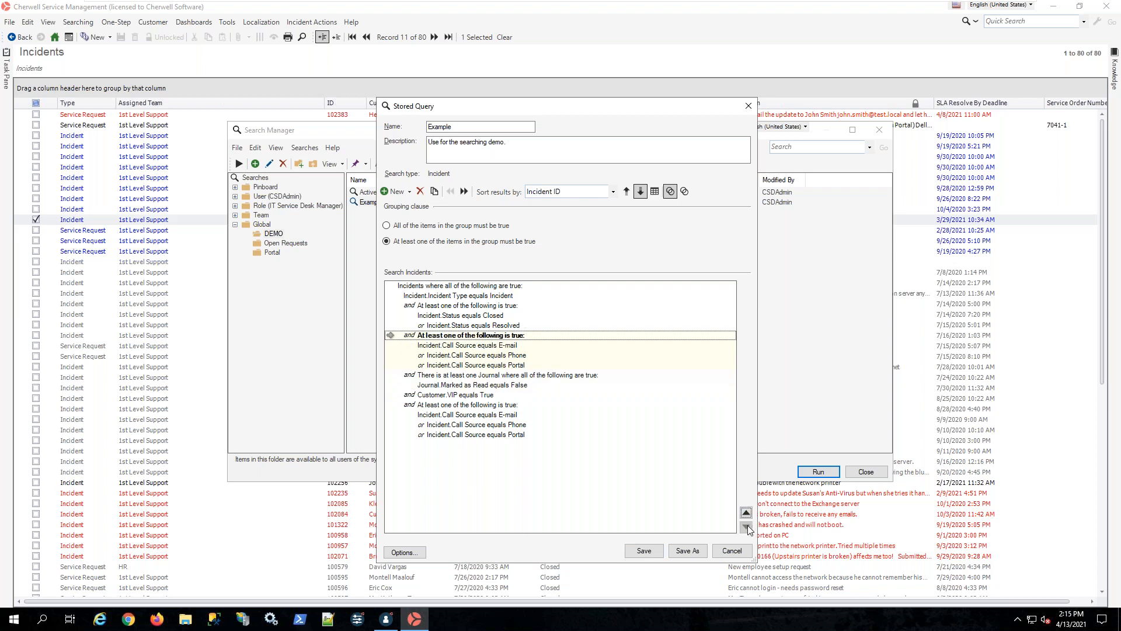
pyautogui.click(538, 376)
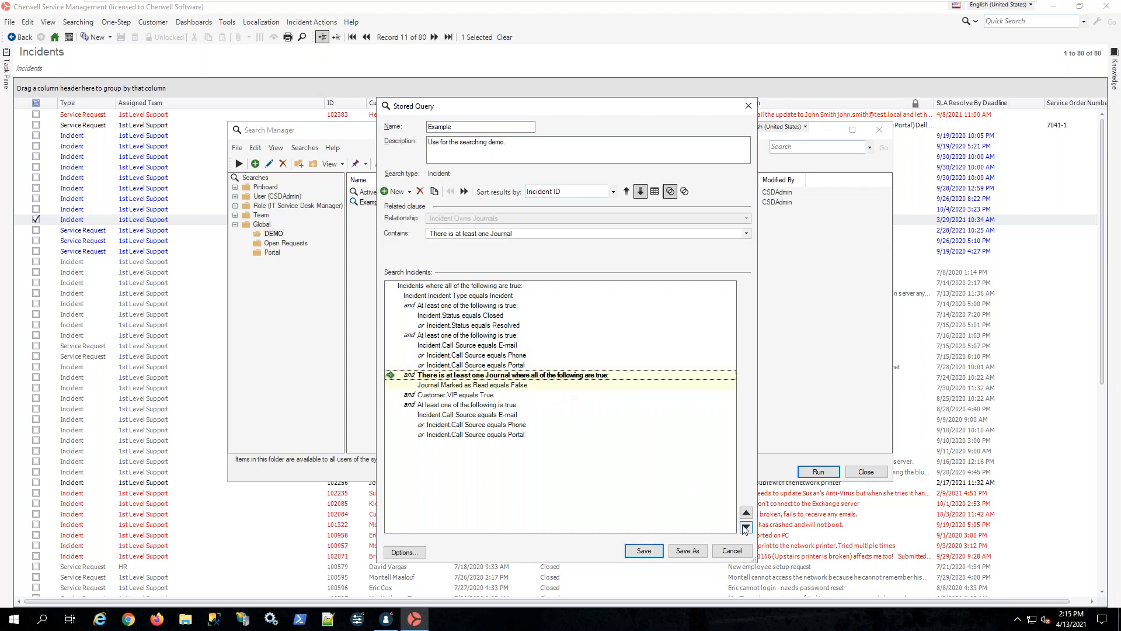
pyautogui.click(746, 528)
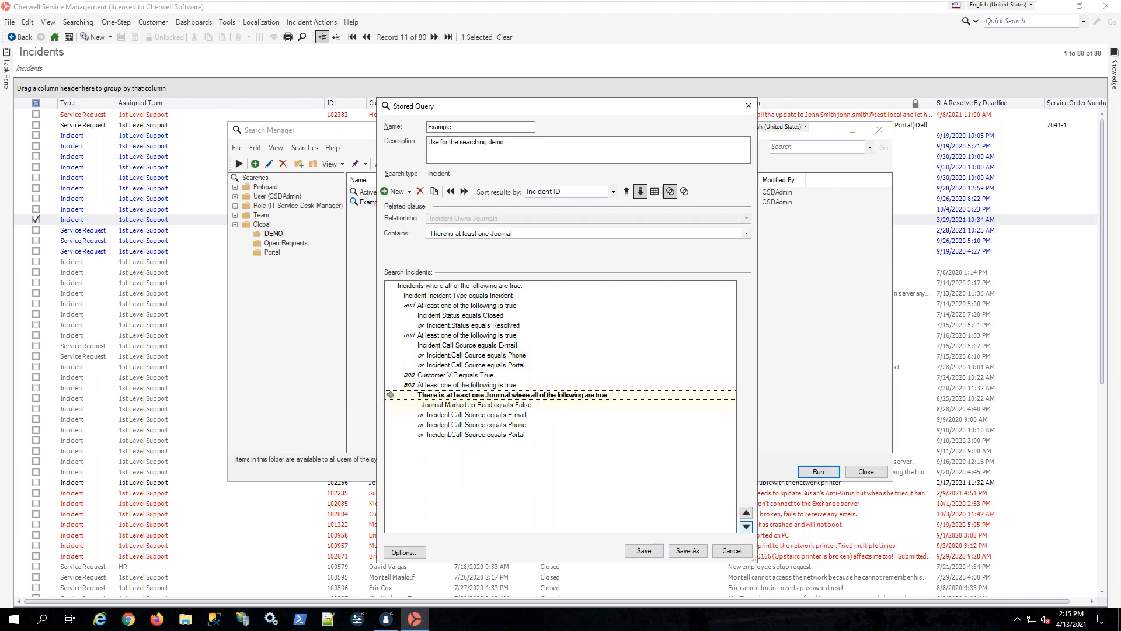
pyautogui.click(746, 527)
pyautogui.click(745, 513)
pyautogui.click(746, 513)
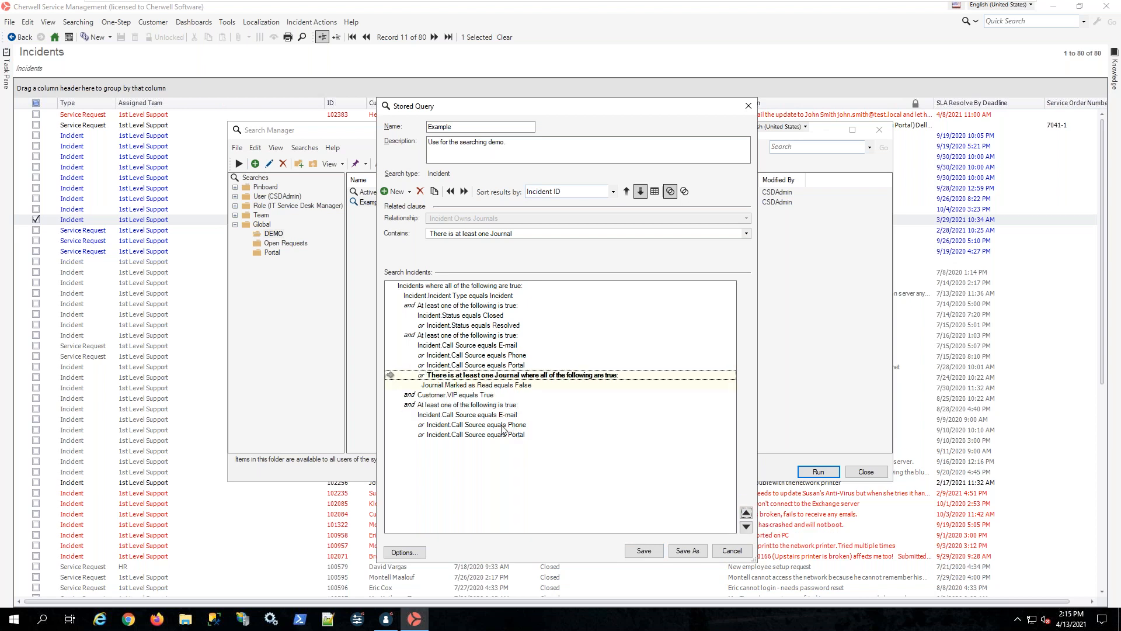
# - Try moving the Phone condition below Portal in the last Call Source group, and put it back
pyautogui.click(502, 425)
pyautogui.click(746, 526)
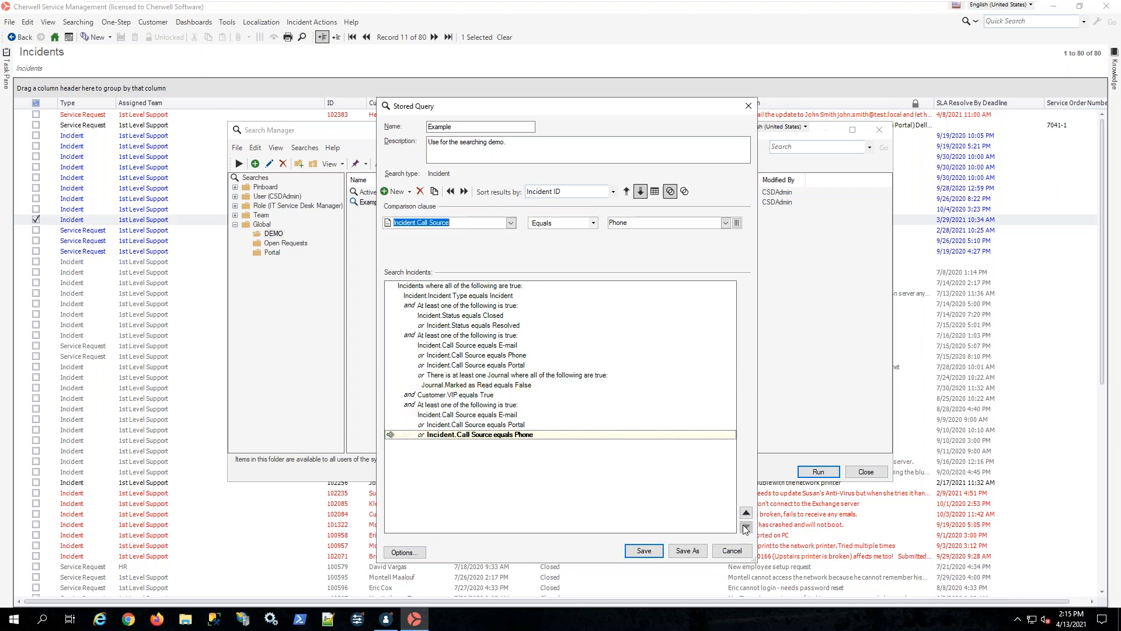
pyautogui.click(746, 514)
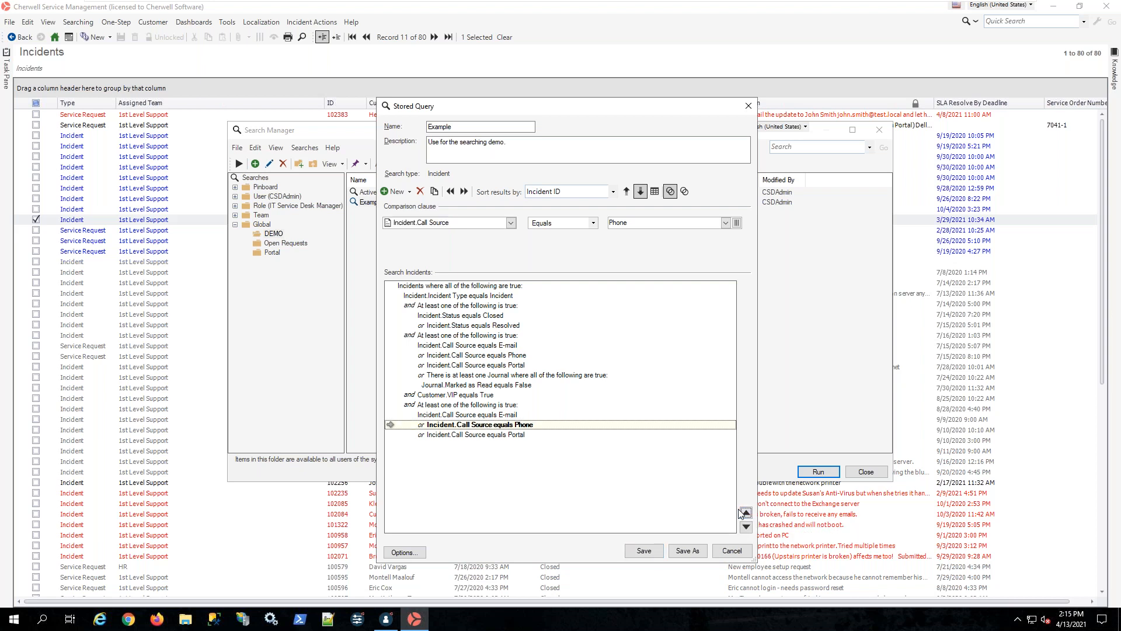
# - Move the Journal clause out of the Call Source group to the parent level, and select that Call Source group
pyautogui.click(552, 376)
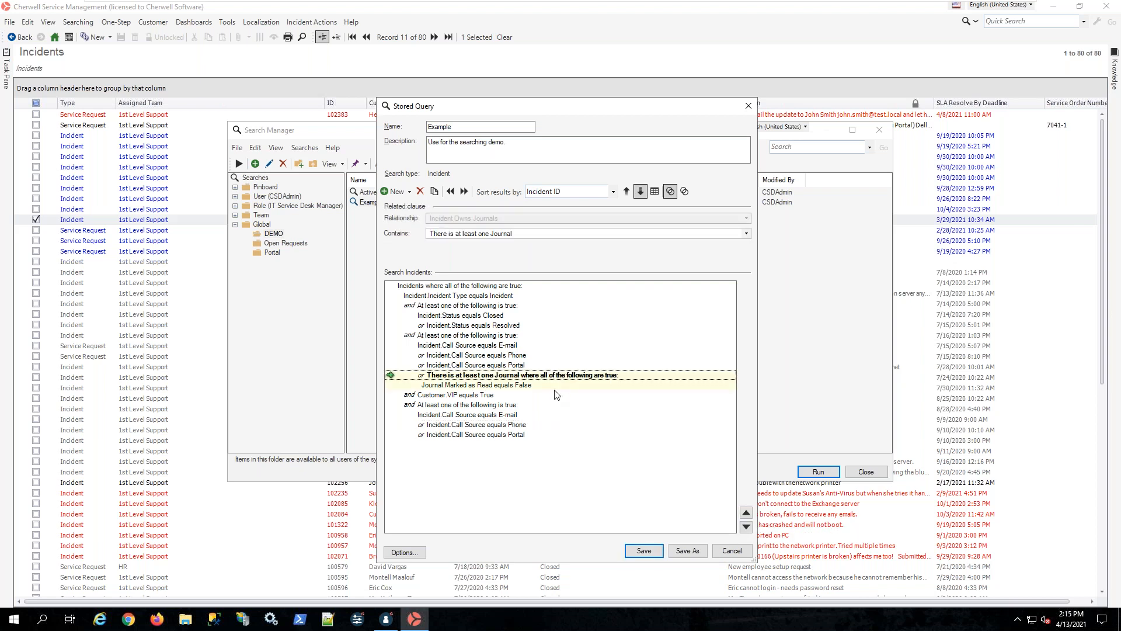
pyautogui.click(451, 193)
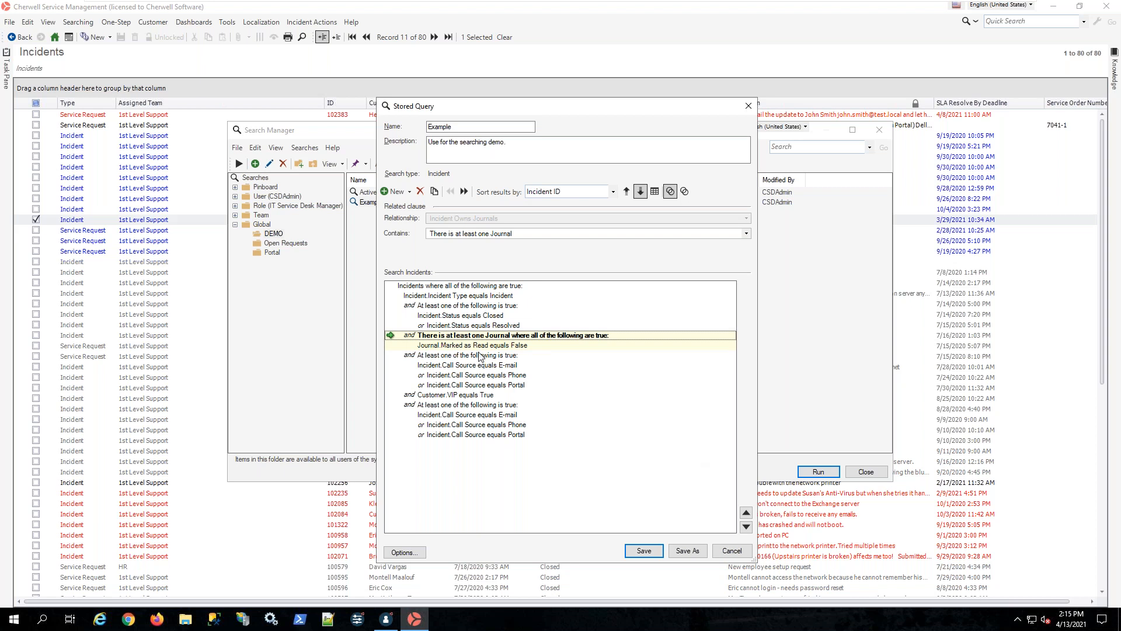
pyautogui.click(480, 356)
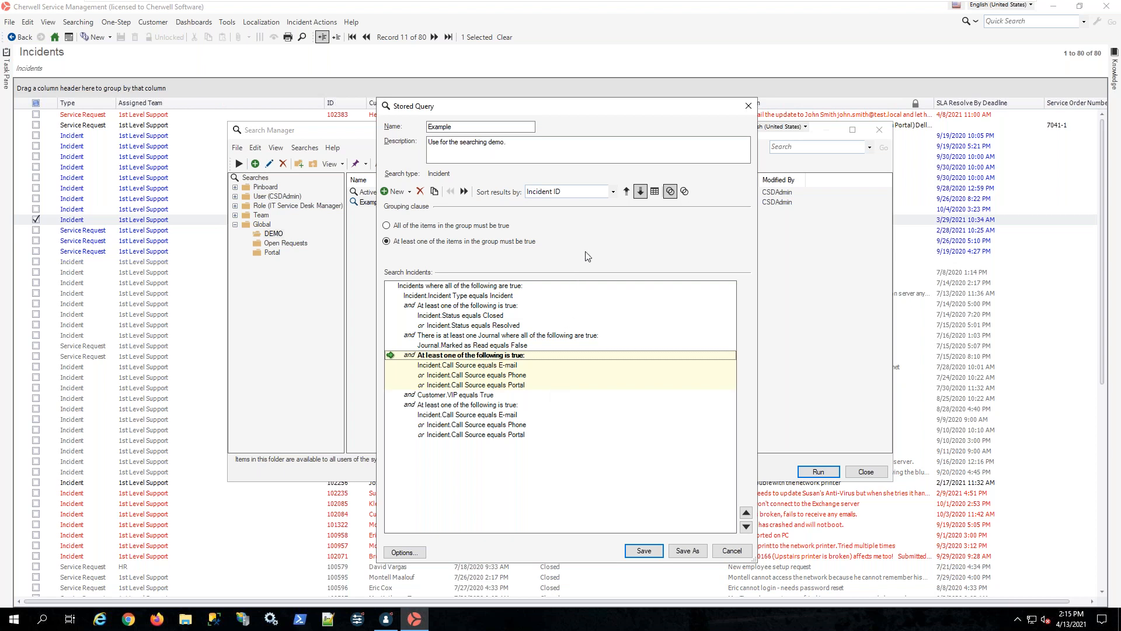
# - Sort the search results by Incident ID in descending order
pyautogui.click(614, 192)
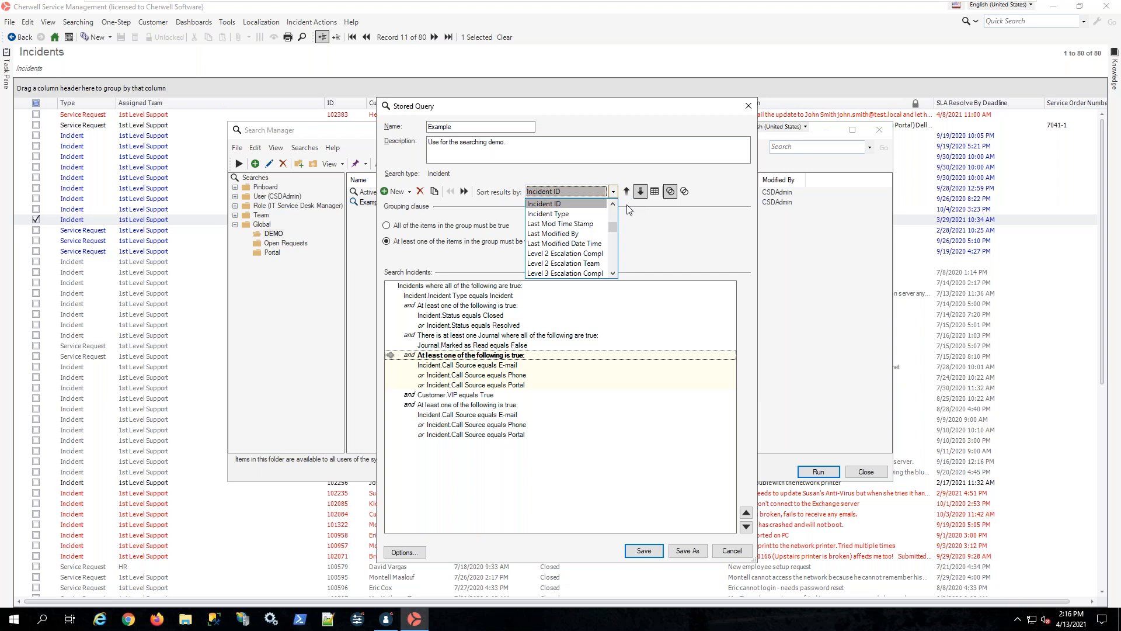
pyautogui.click(594, 208)
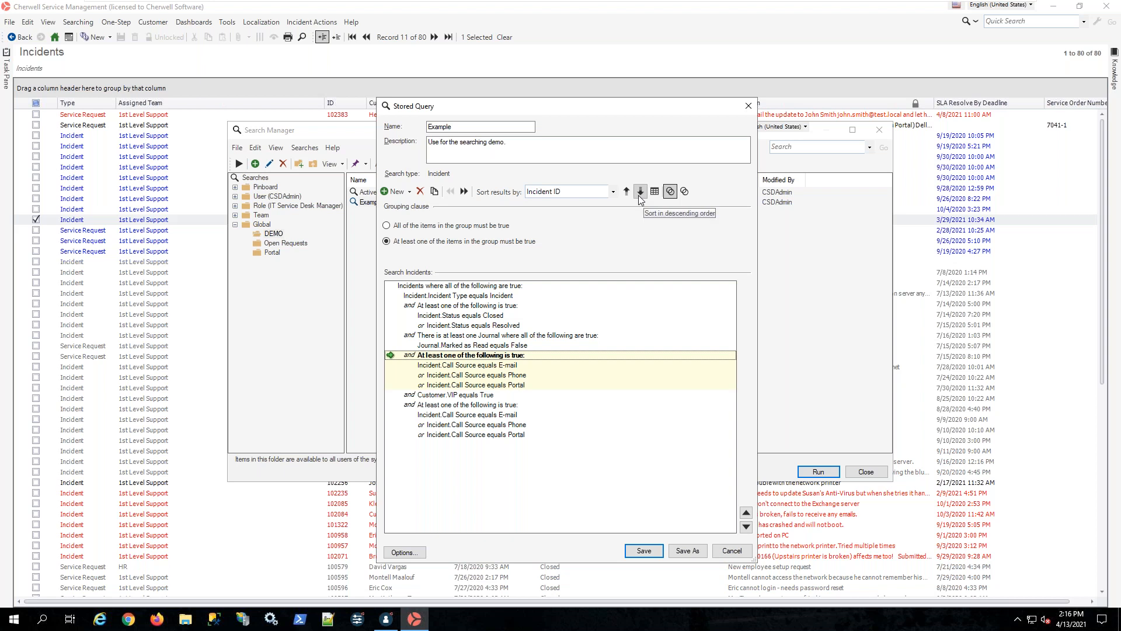
pyautogui.click(639, 195)
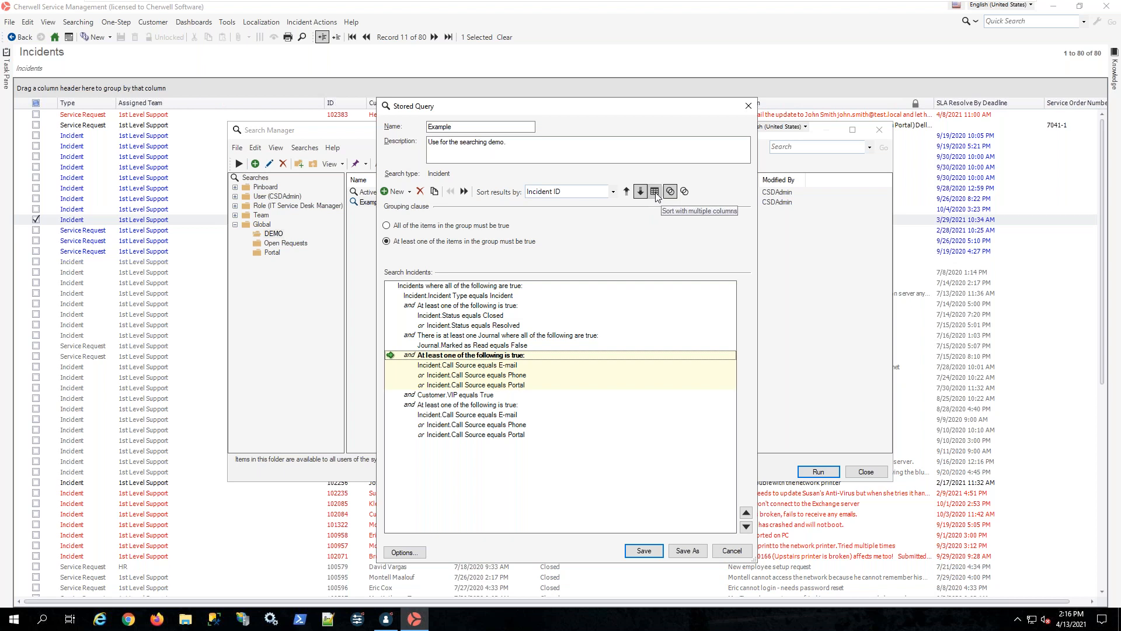
# - Set up a multi-column sort with Category first and Incident ID second, both descending
pyautogui.click(655, 193)
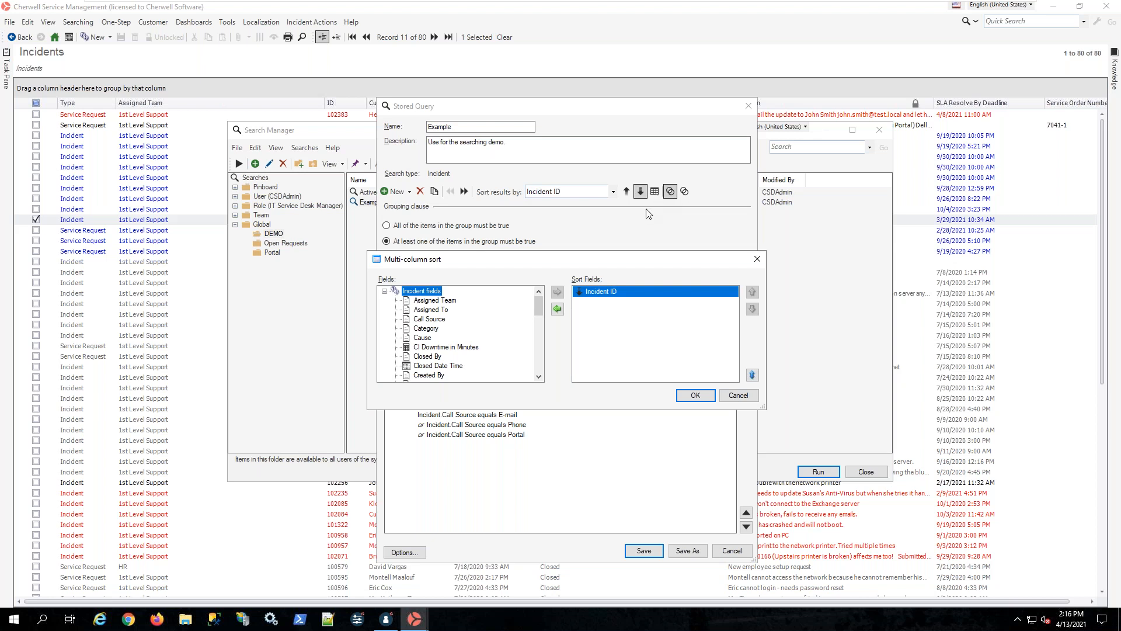
pyautogui.doubleClick(438, 328)
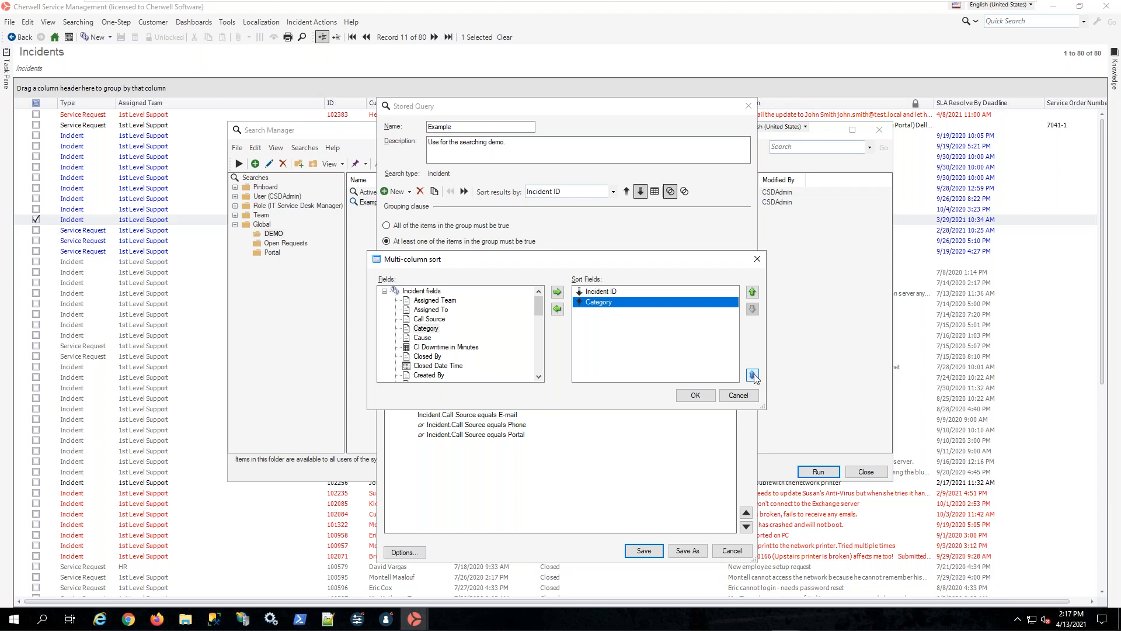
pyautogui.click(753, 292)
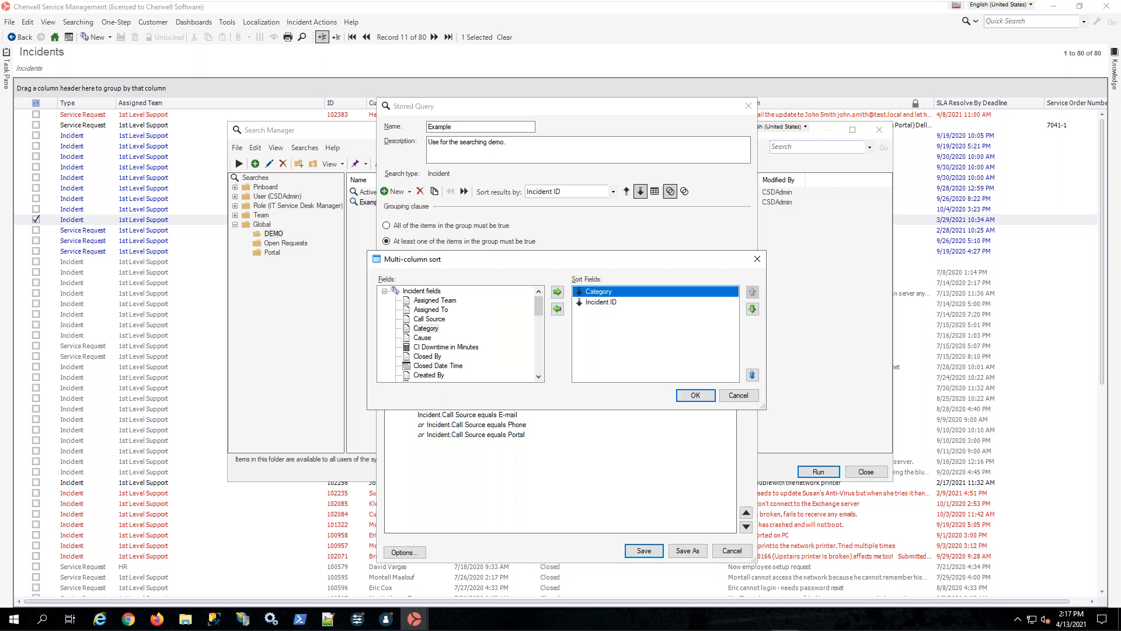
pyautogui.click(752, 308)
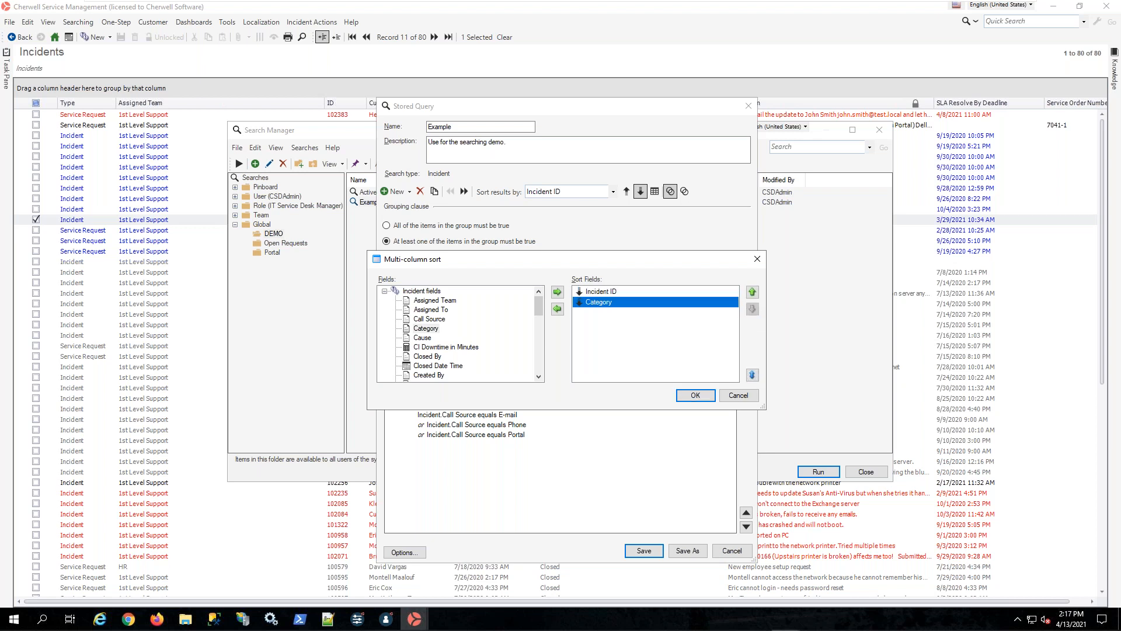
pyautogui.click(754, 295)
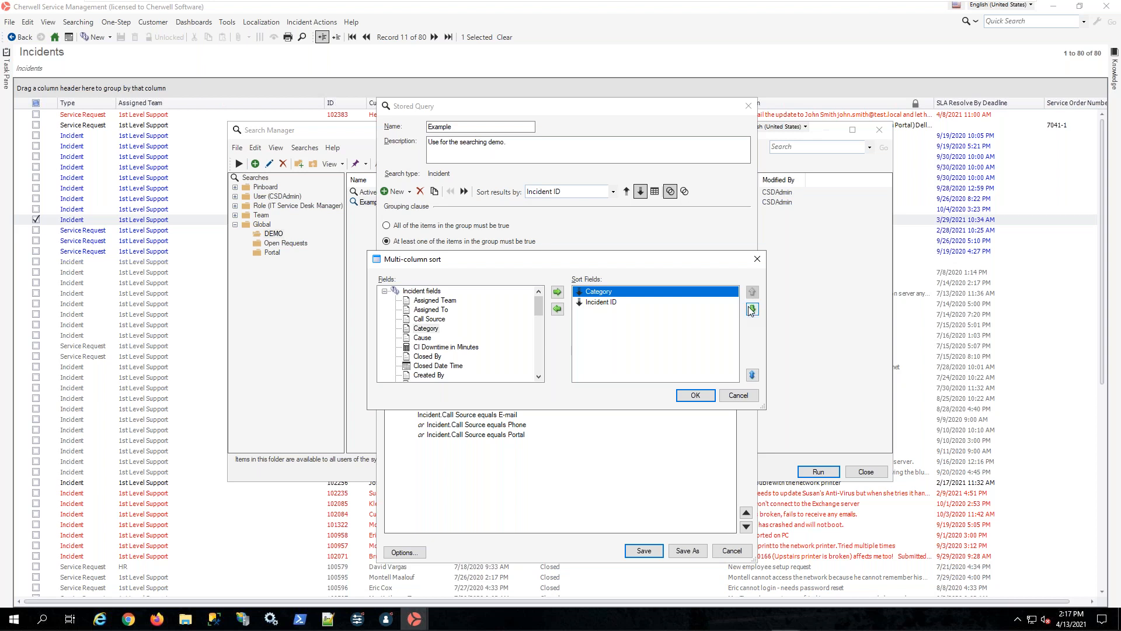
pyautogui.click(696, 396)
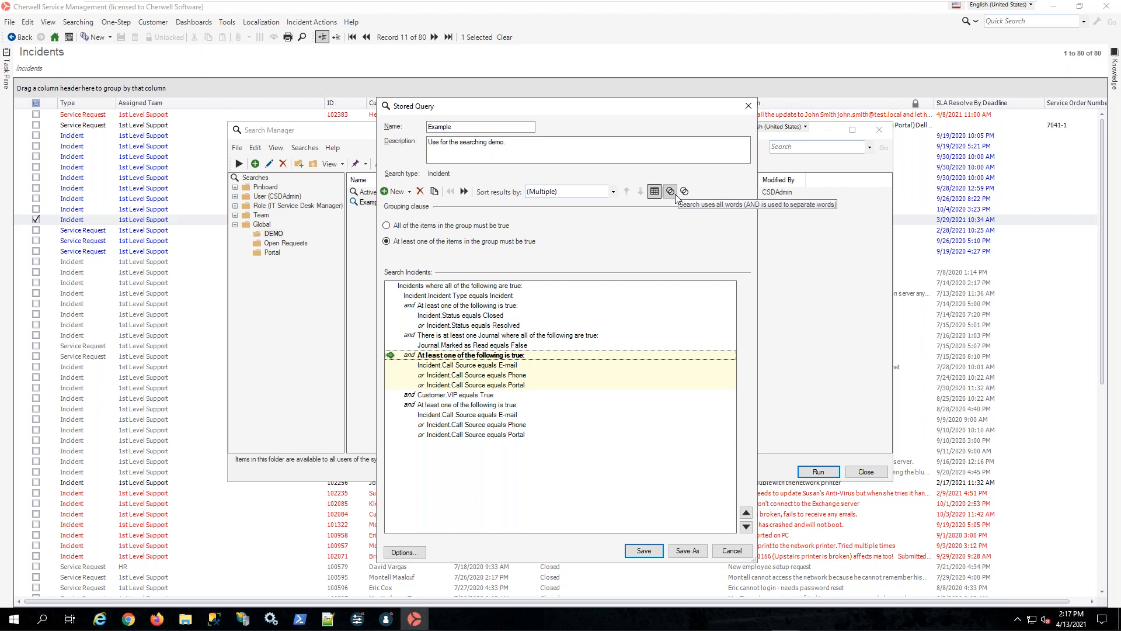
# - Add a comparison clause to the selected Call Source group: Any field Contains "stuff and things"
pyautogui.click(409, 193)
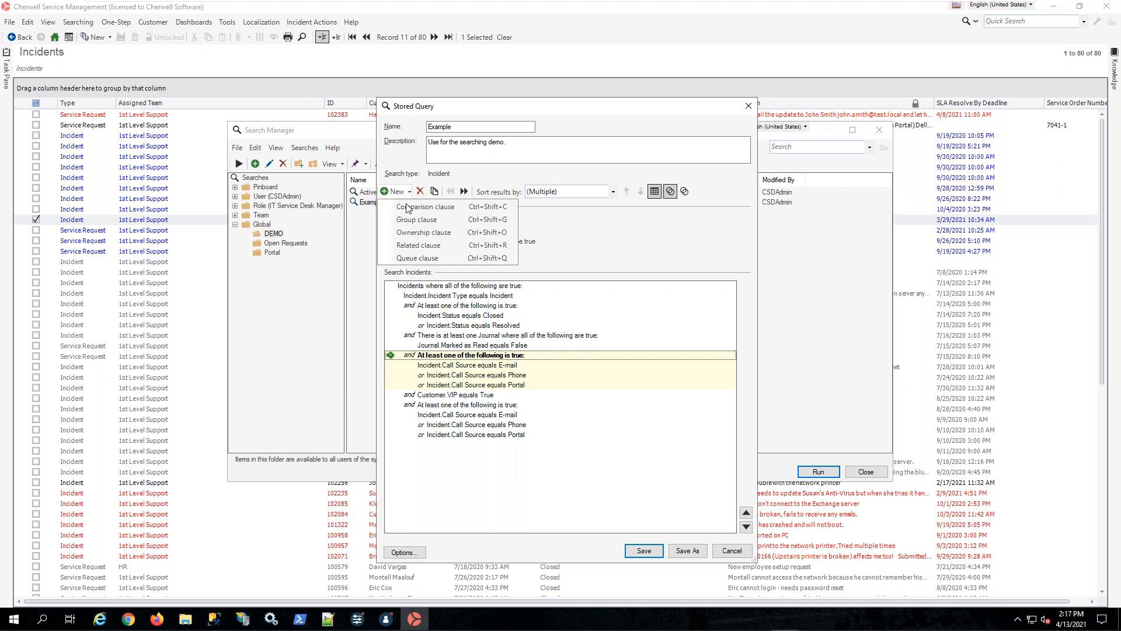
pyautogui.click(416, 207)
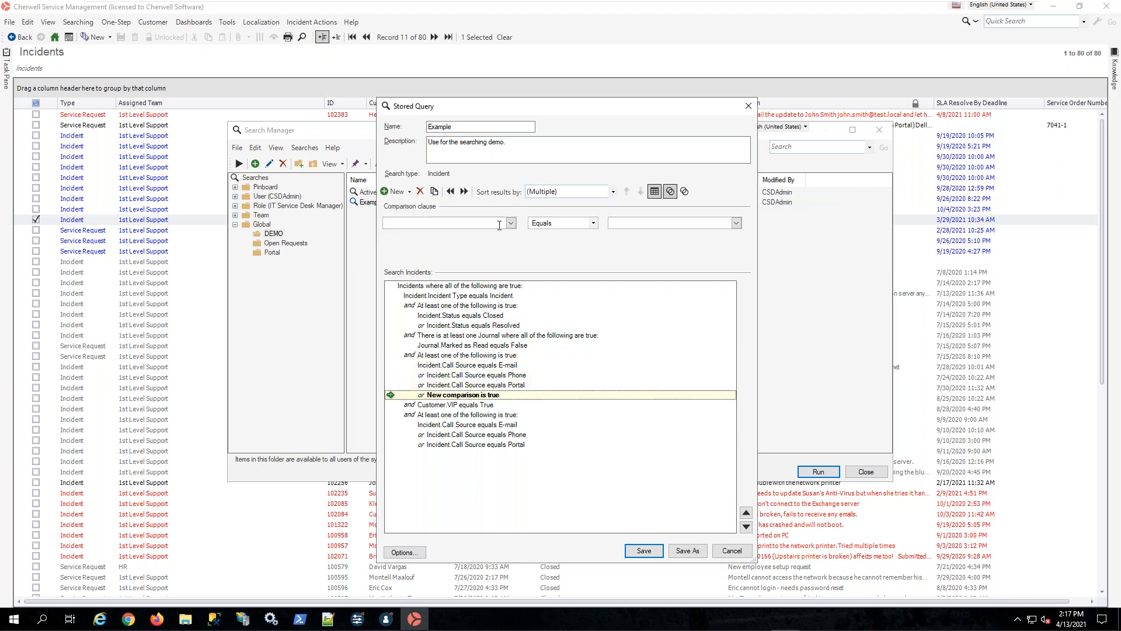
pyautogui.click(511, 223)
pyautogui.click(393, 233)
pyautogui.click(443, 244)
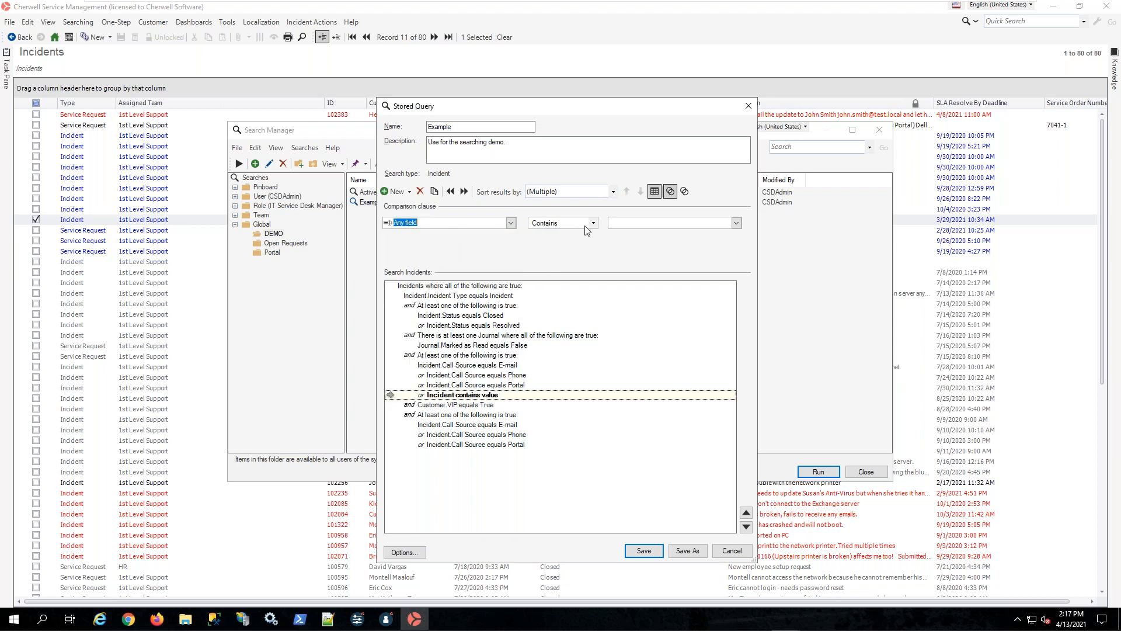
pyautogui.click(679, 223)
pyautogui.write('stuff and thngs')
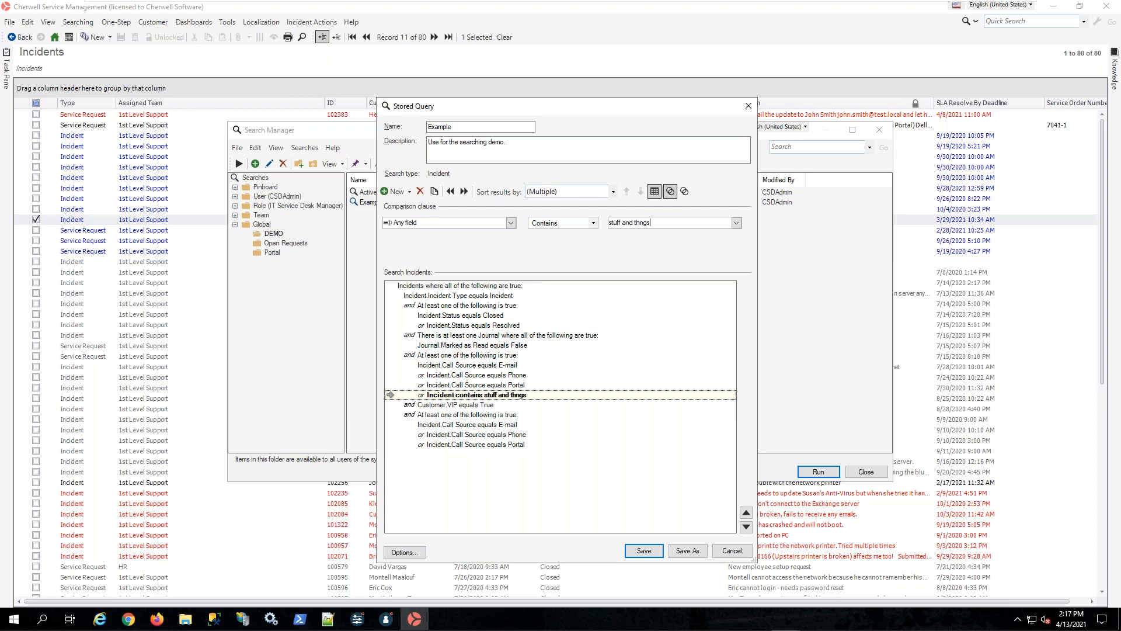
pyautogui.click(640, 222)
pyautogui.write('i')
# - In the stored query's options, try Team availability, and try Role availability with the IT Service Desk Manager association
pyautogui.click(404, 553)
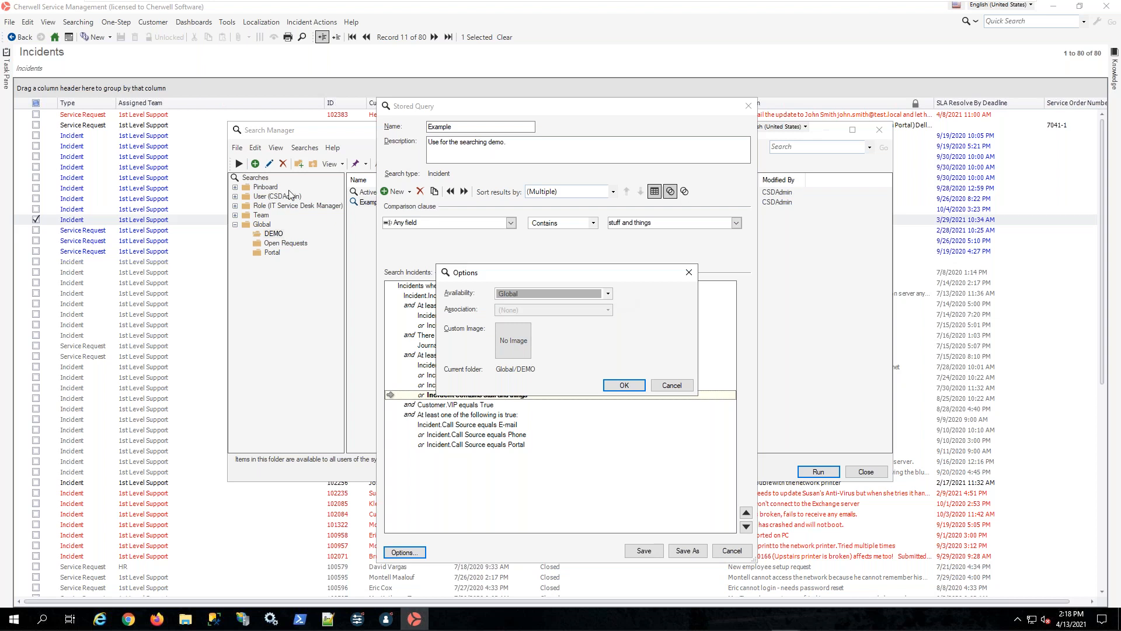
pyautogui.click(608, 294)
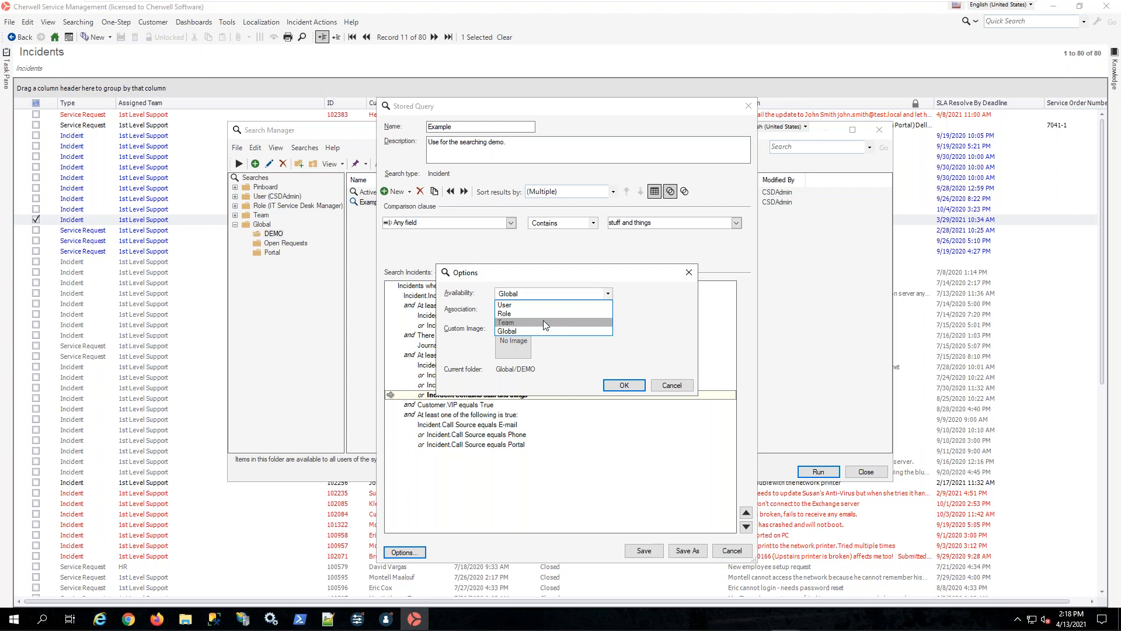
pyautogui.click(543, 322)
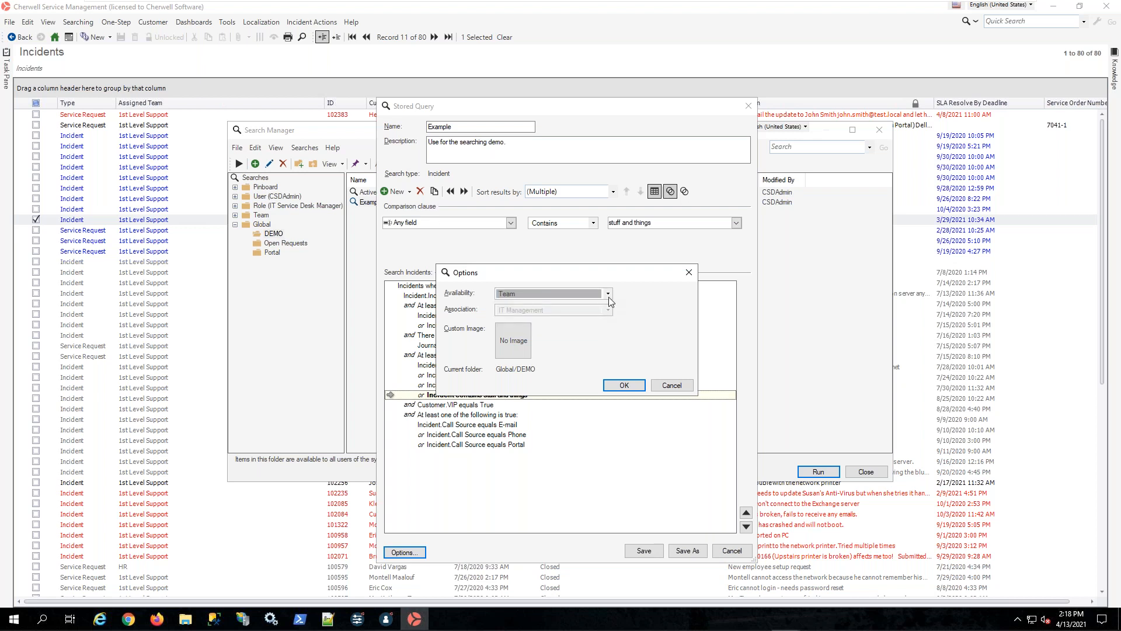
pyautogui.click(609, 293)
pyautogui.click(551, 312)
pyautogui.click(610, 310)
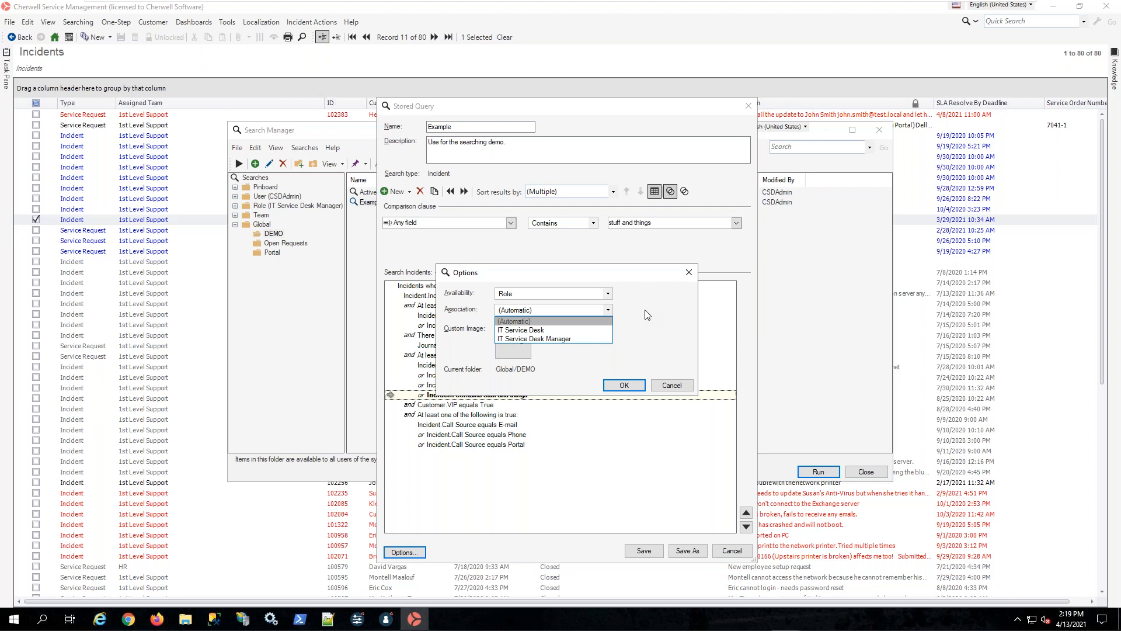
pyautogui.click(569, 339)
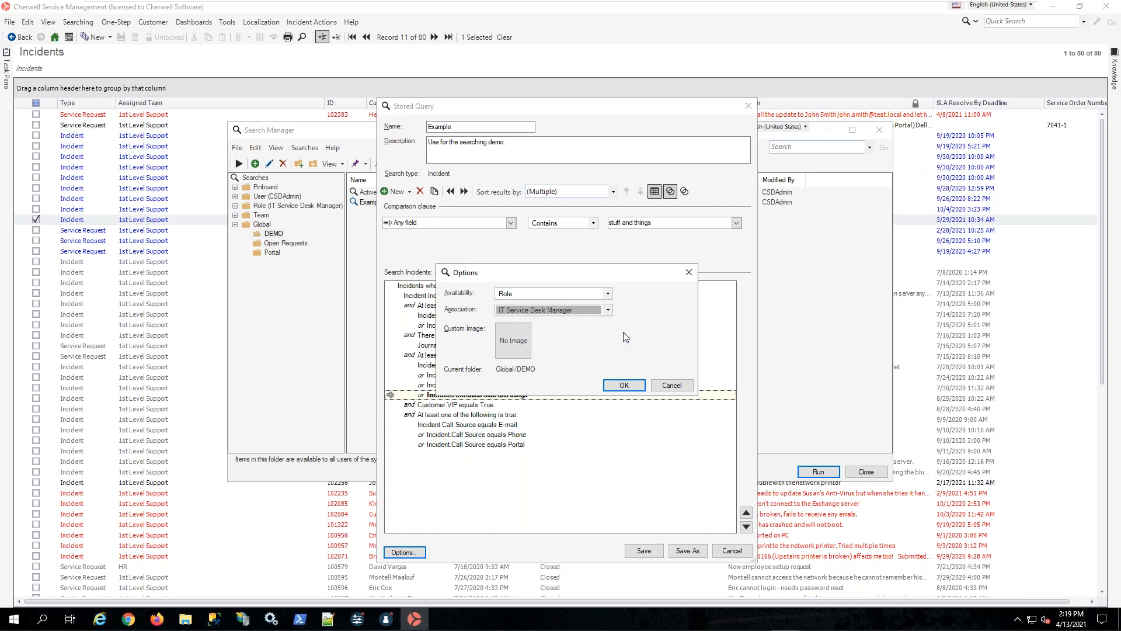
# - Try the global Gear picture as the query's custom image, discard the option changes, and recheck the stored options
pyautogui.click(528, 348)
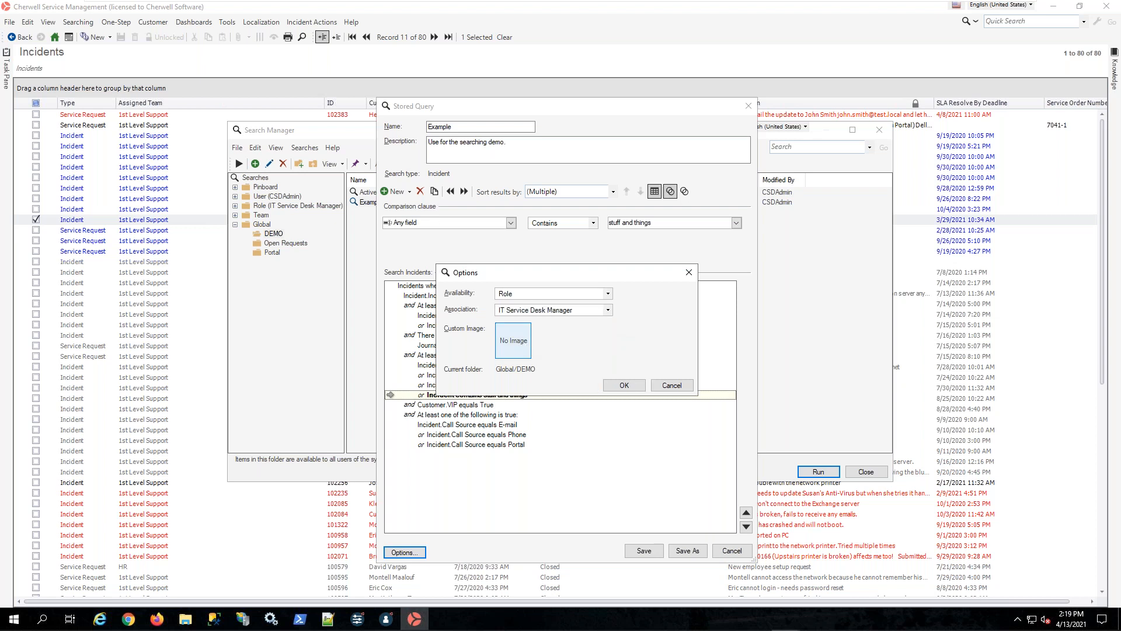
pyautogui.scroll(-1, 643, 372)
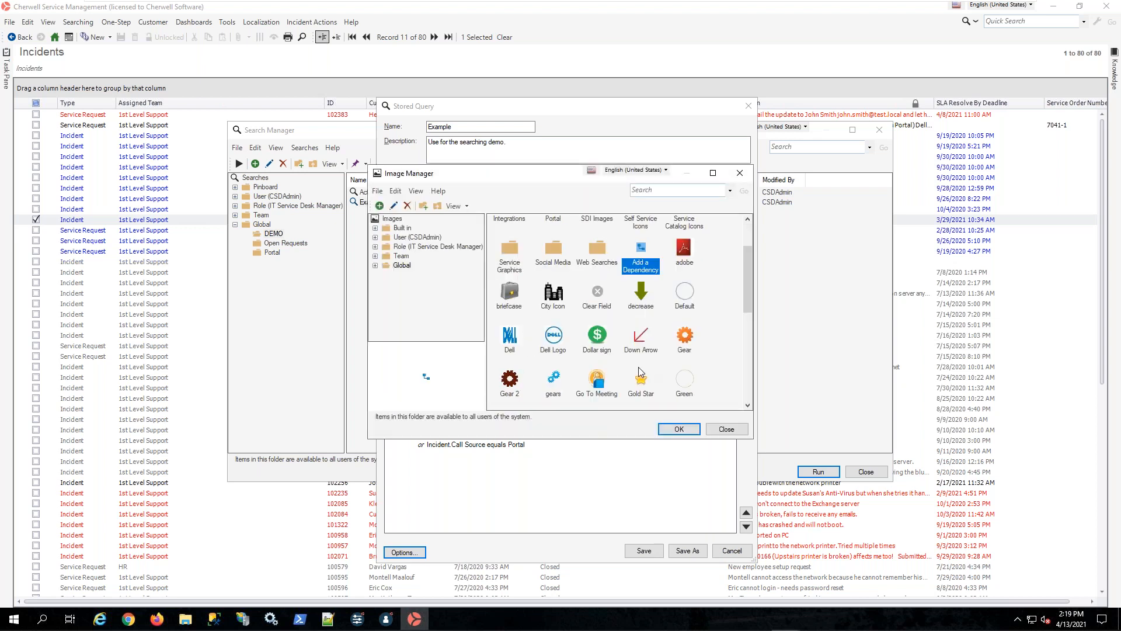
pyautogui.click(686, 341)
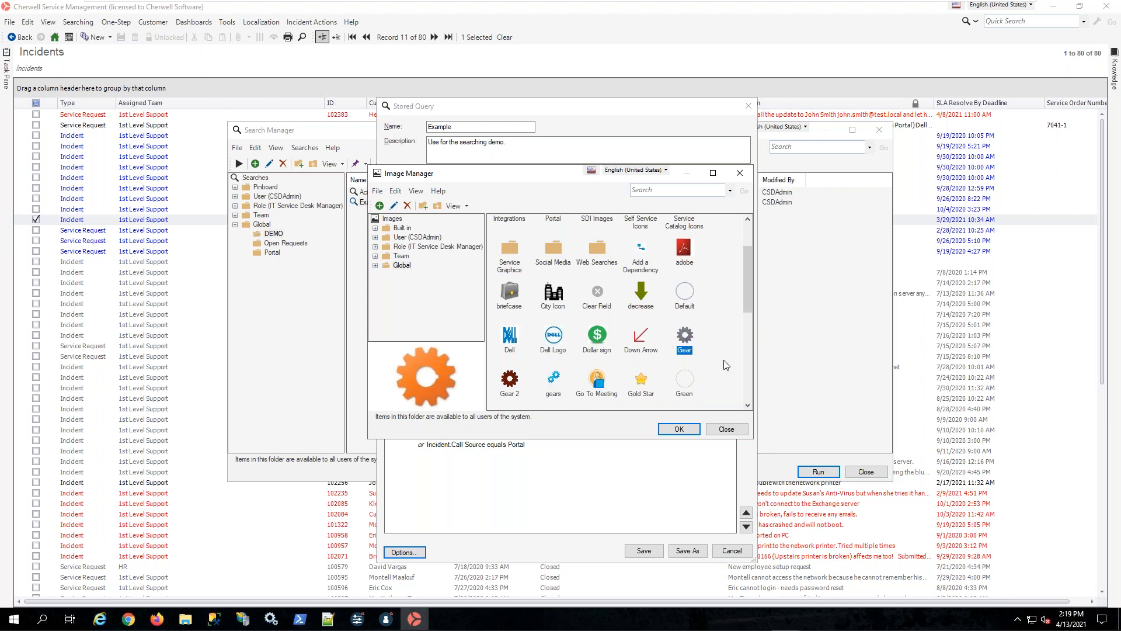
pyautogui.click(680, 430)
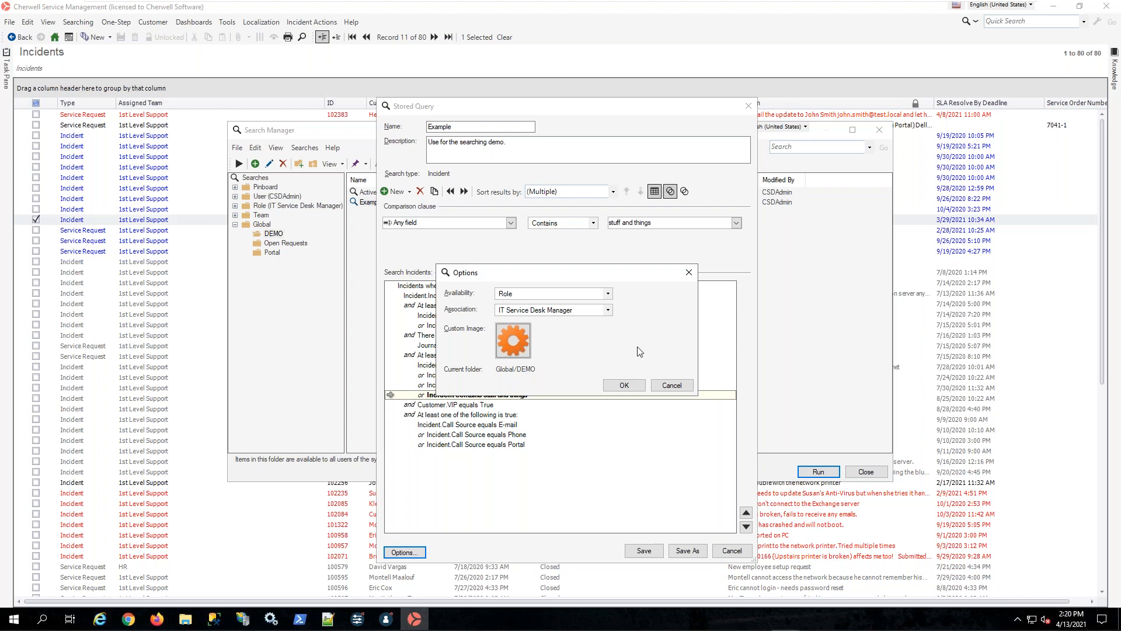
pyautogui.click(669, 386)
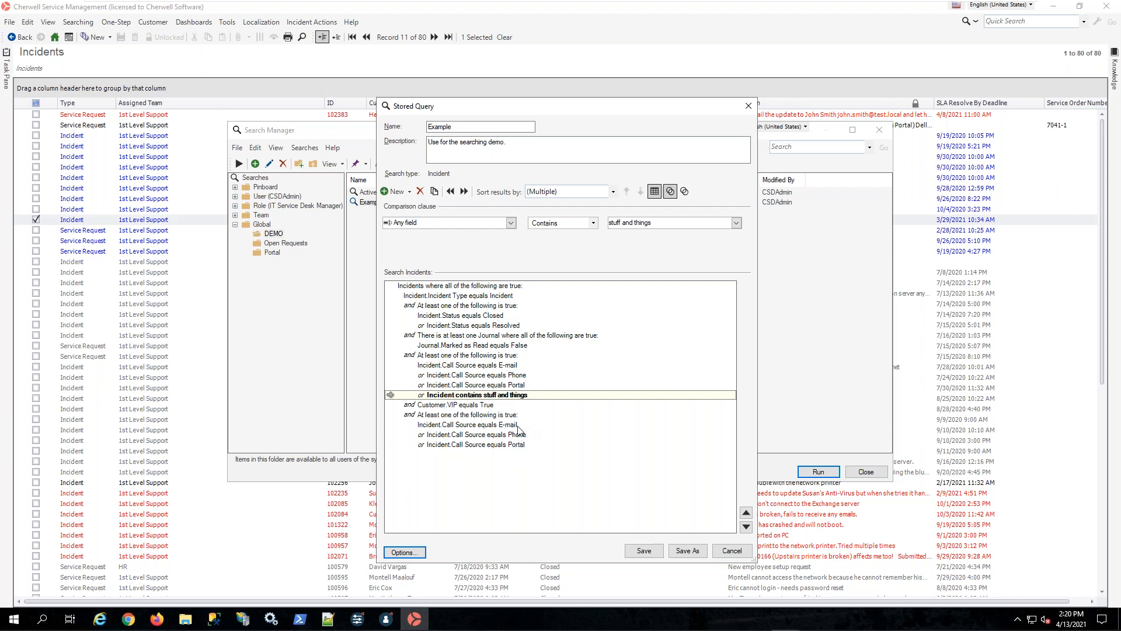
pyautogui.click(404, 552)
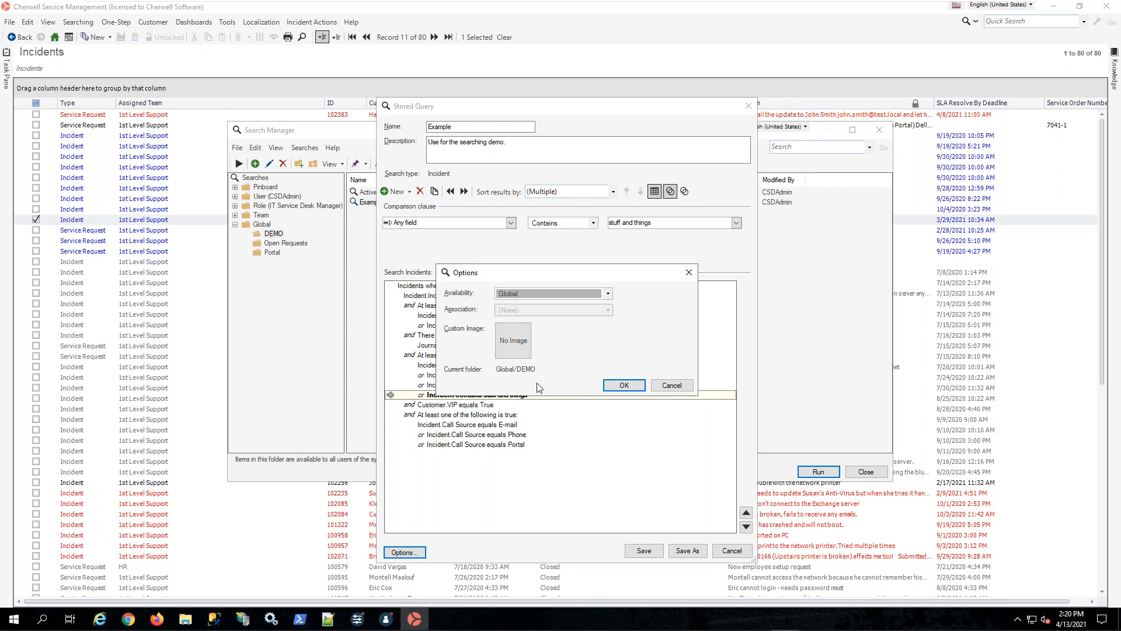
pyautogui.click(676, 386)
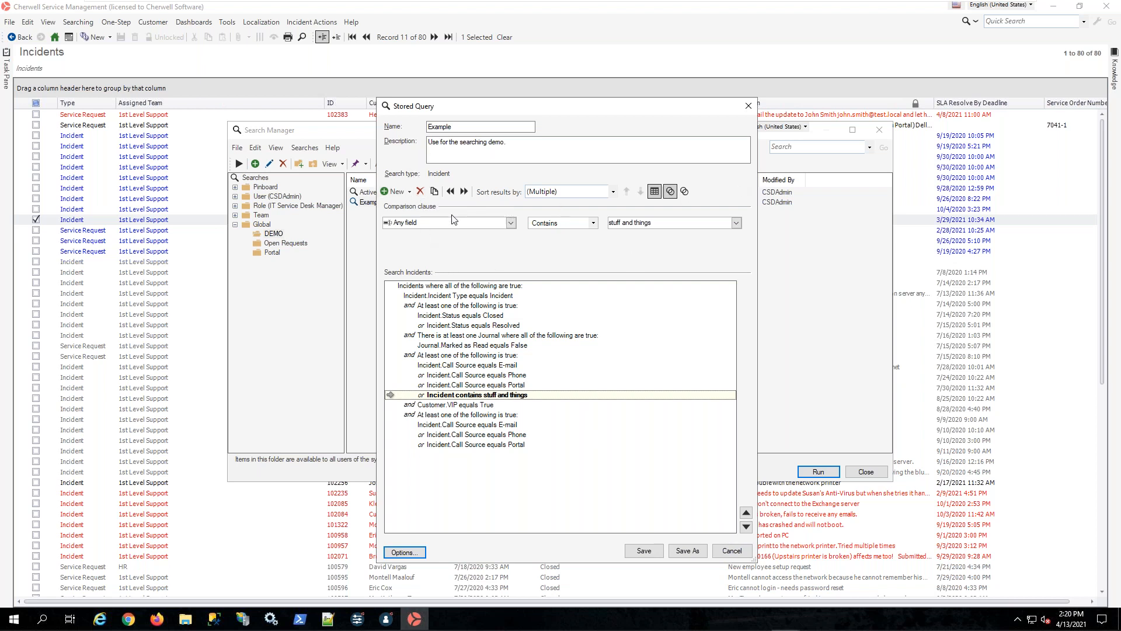
# - Try adding a blank comparison clause in the first Call Source group and another at the top level, deleting each one
pyautogui.click(410, 192)
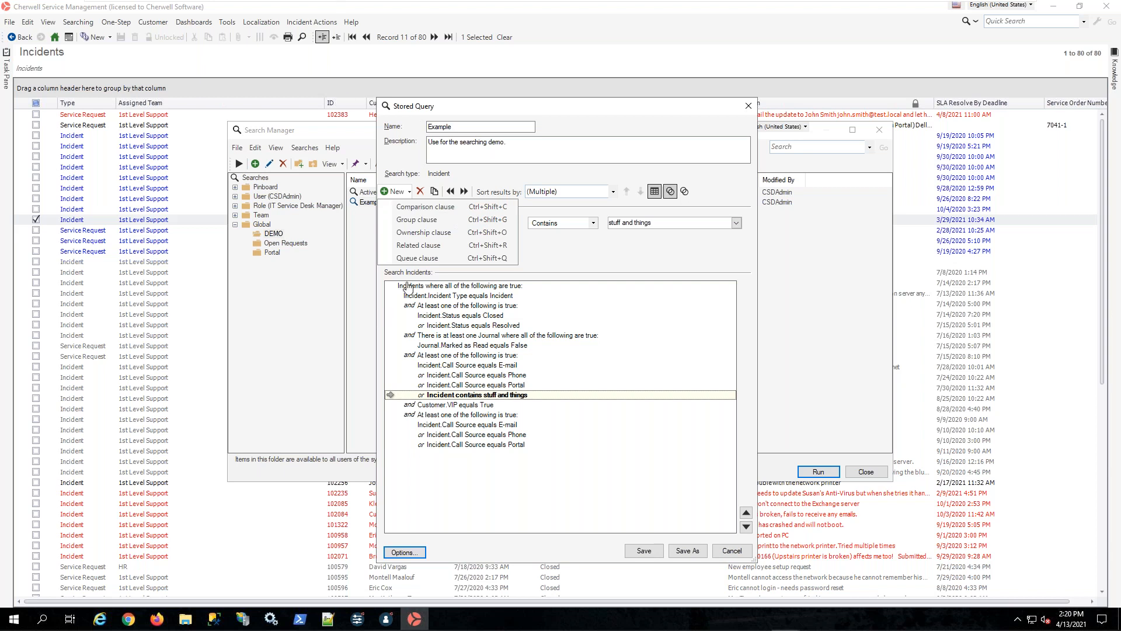
pyautogui.click(440, 211)
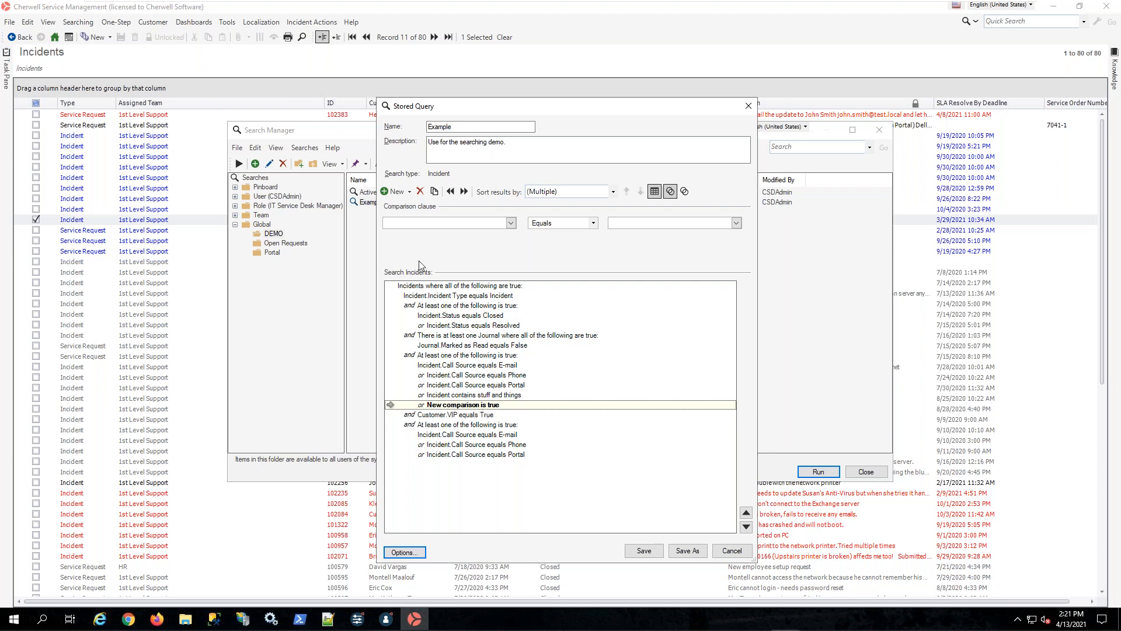
pyautogui.click(420, 191)
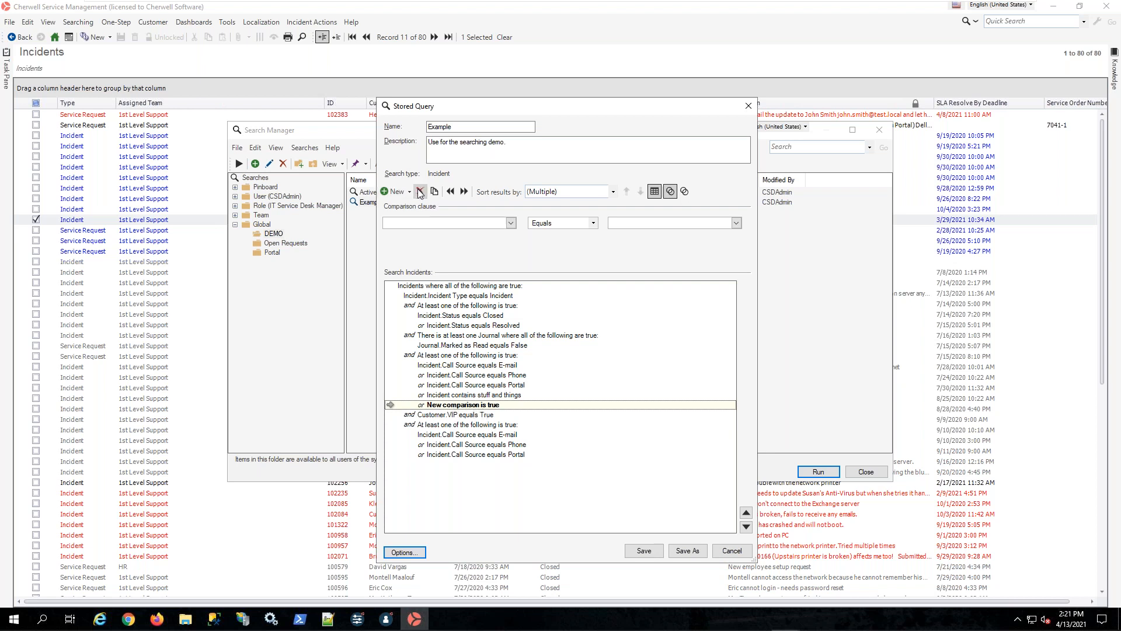
pyautogui.click(447, 286)
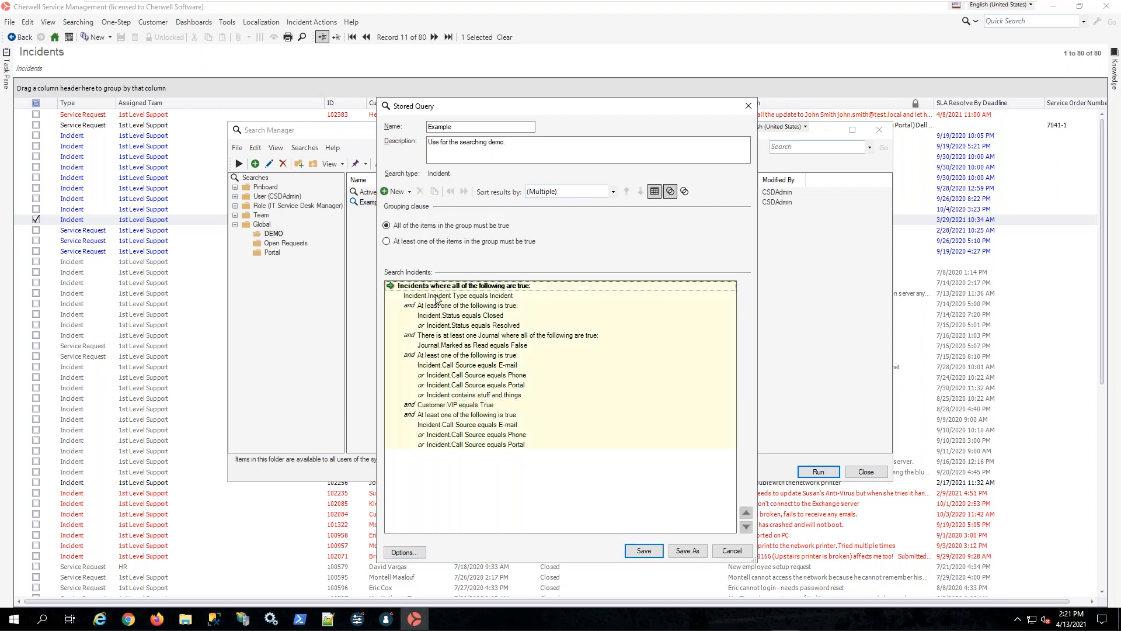
pyautogui.click(395, 193)
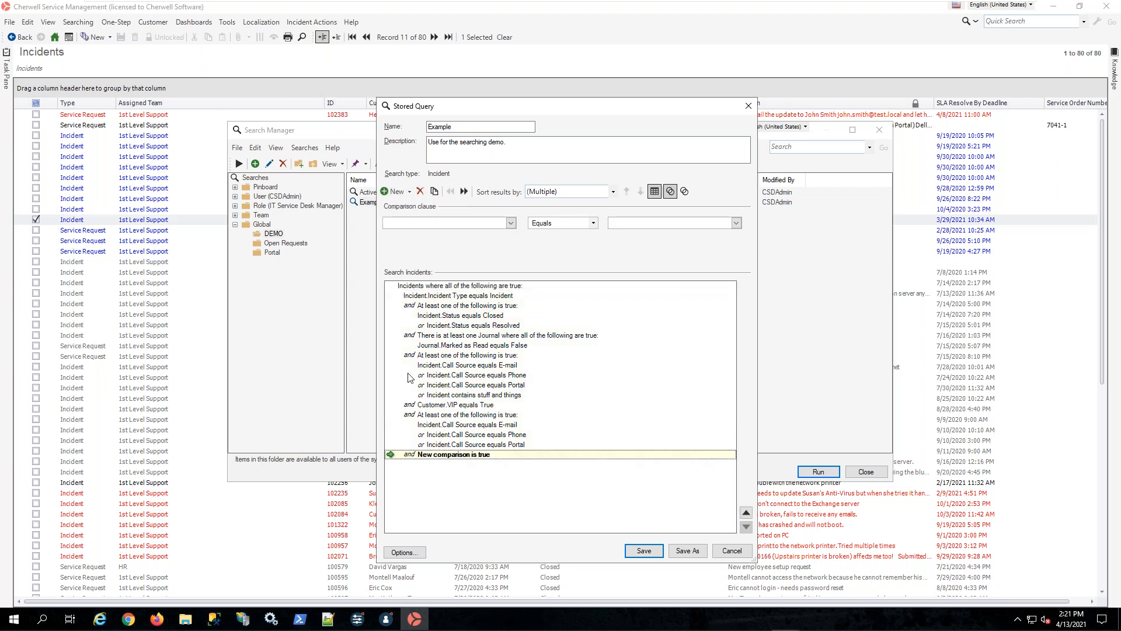
pyautogui.click(422, 193)
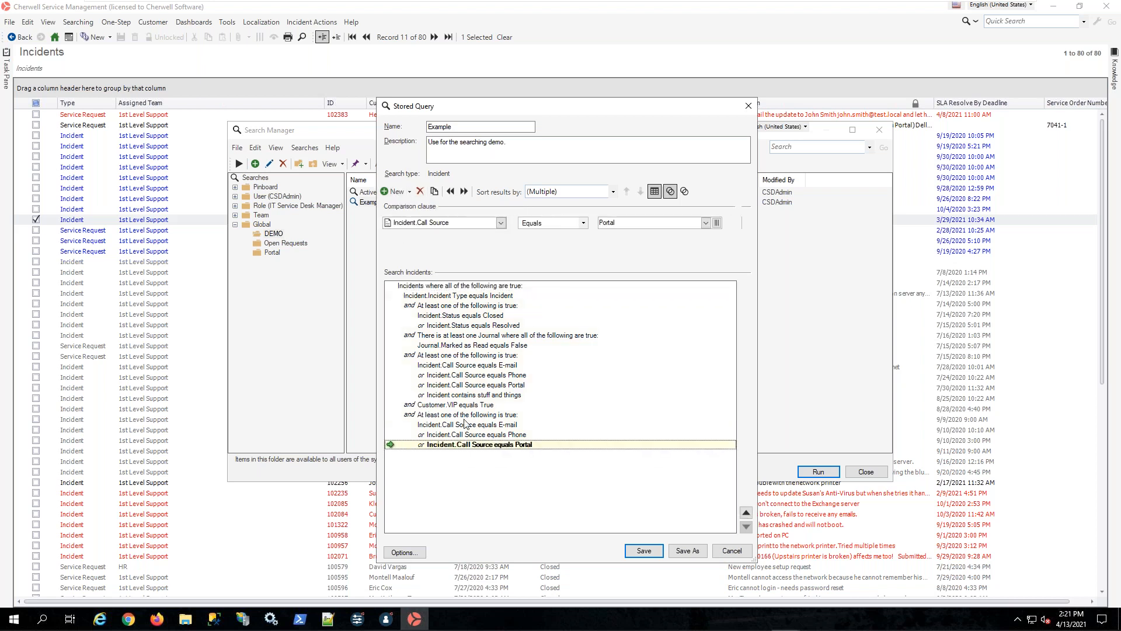
# - Add a blank comparison to the last Call Source group, move it out of the group, and bring it back in as the first condition
pyautogui.click(462, 418)
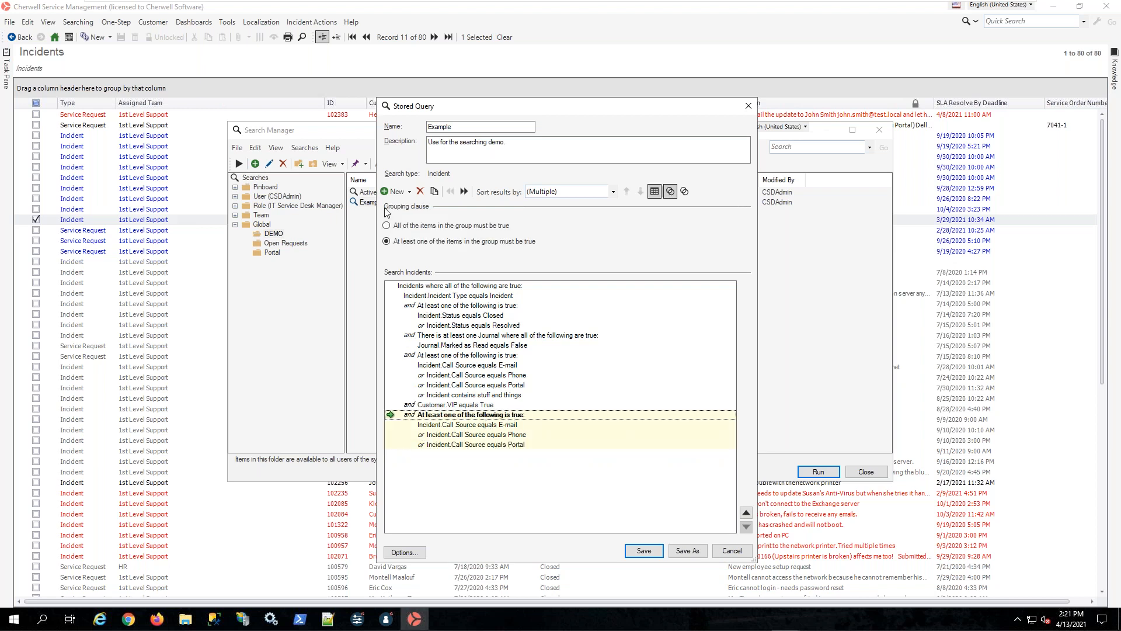
pyautogui.click(394, 192)
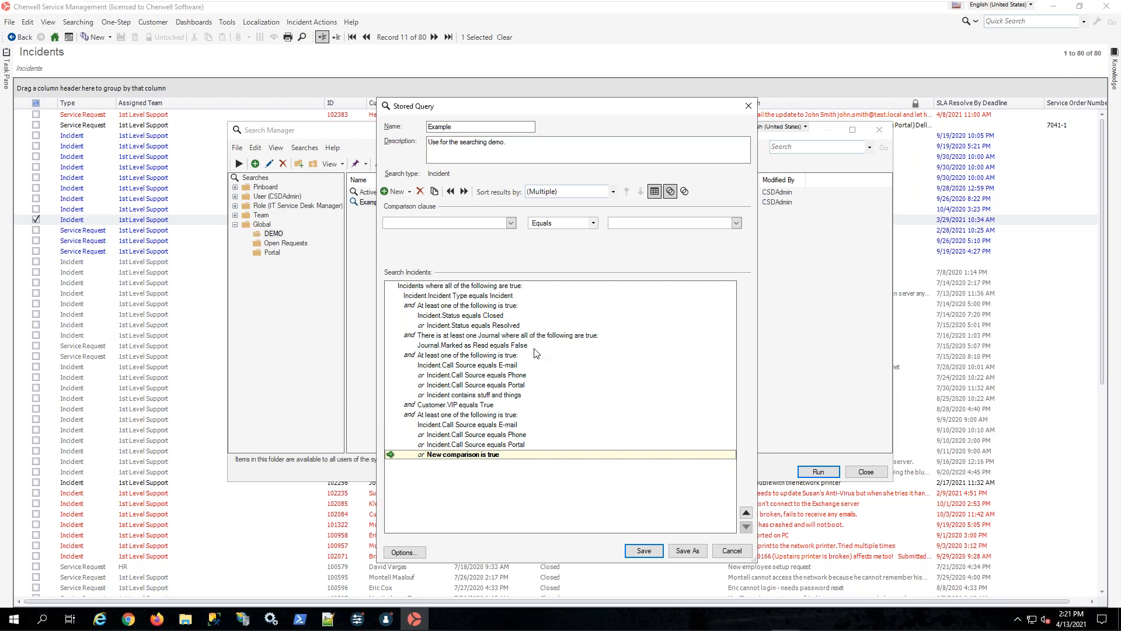
pyautogui.click(451, 194)
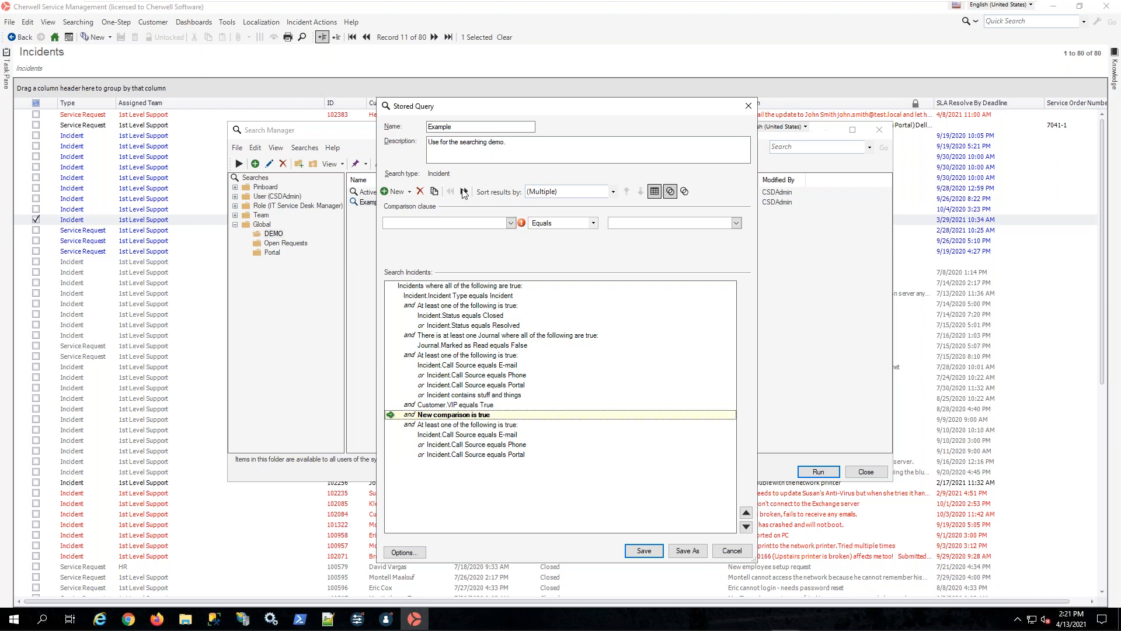
pyautogui.click(464, 193)
pyautogui.click(747, 526)
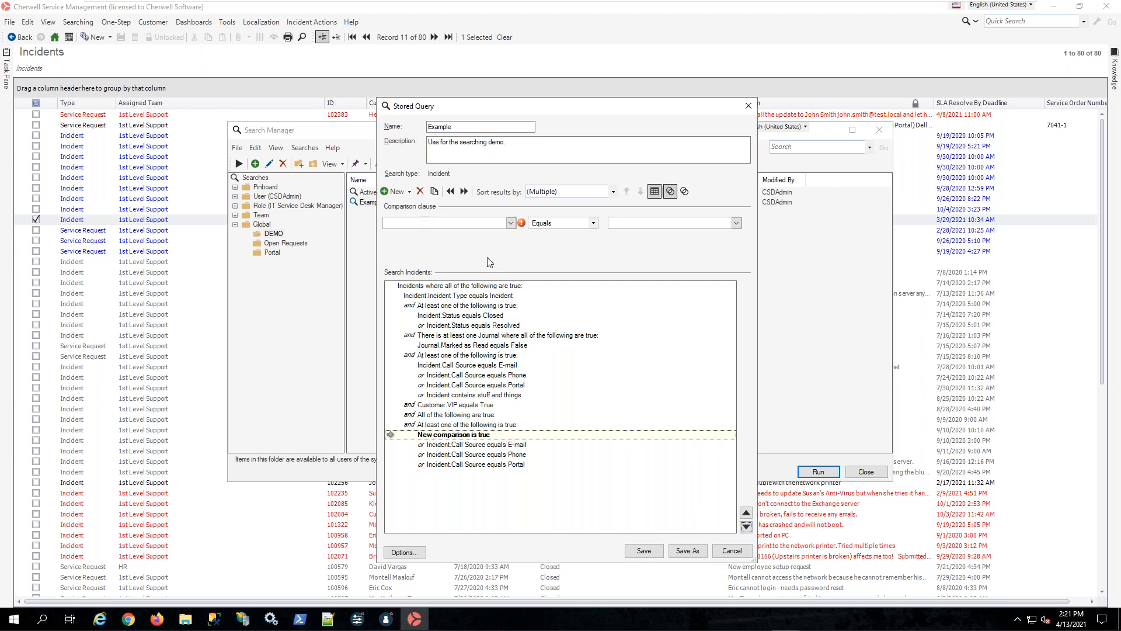
# - Try the Like and Not like operators on an Incident.Category comparison, and delete that clause
pyautogui.click(511, 222)
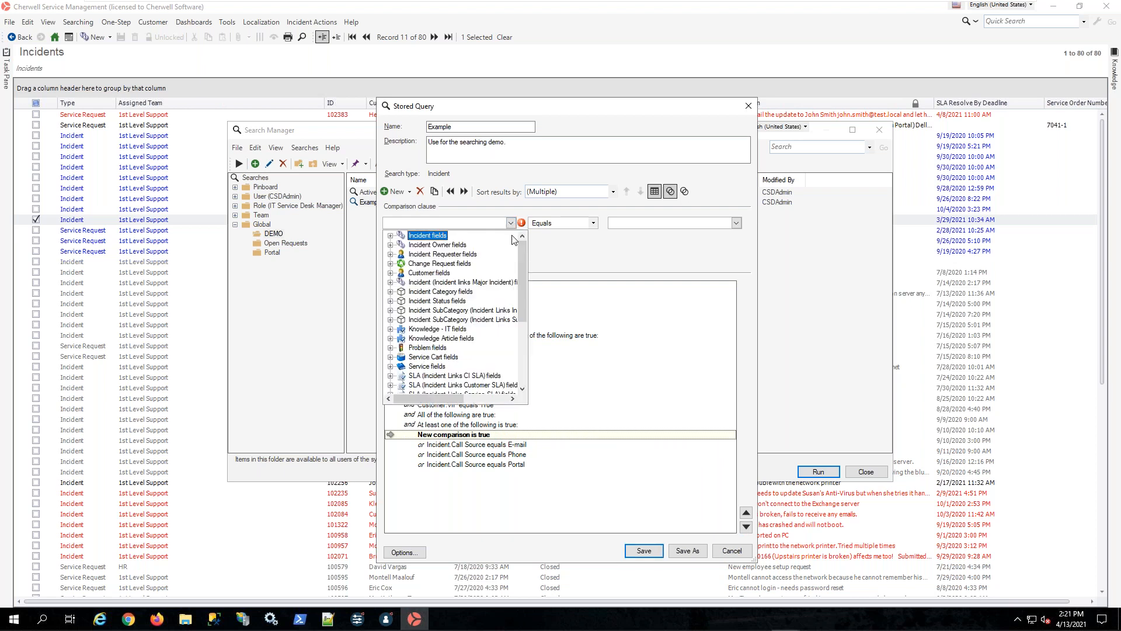
pyautogui.click(390, 236)
pyautogui.click(422, 285)
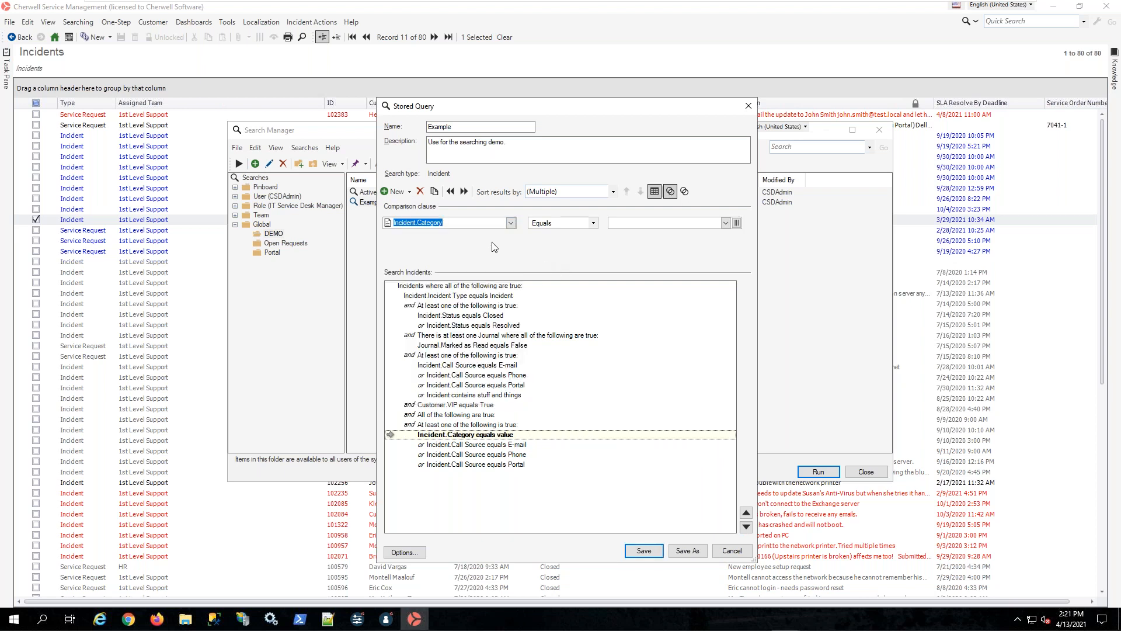
pyautogui.click(593, 223)
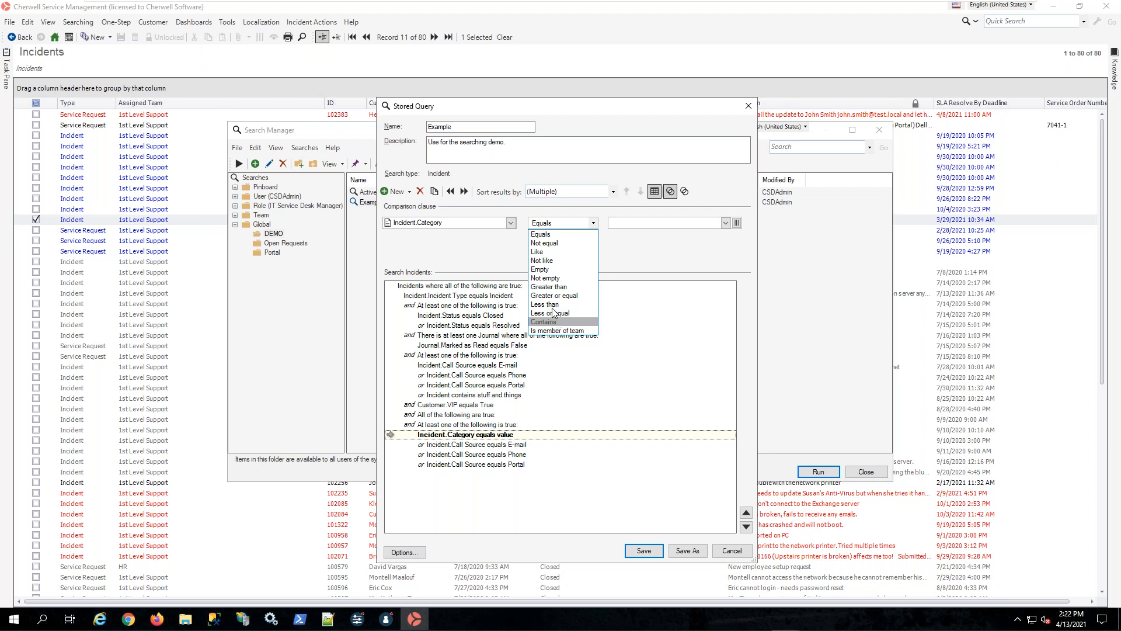
pyautogui.click(543, 253)
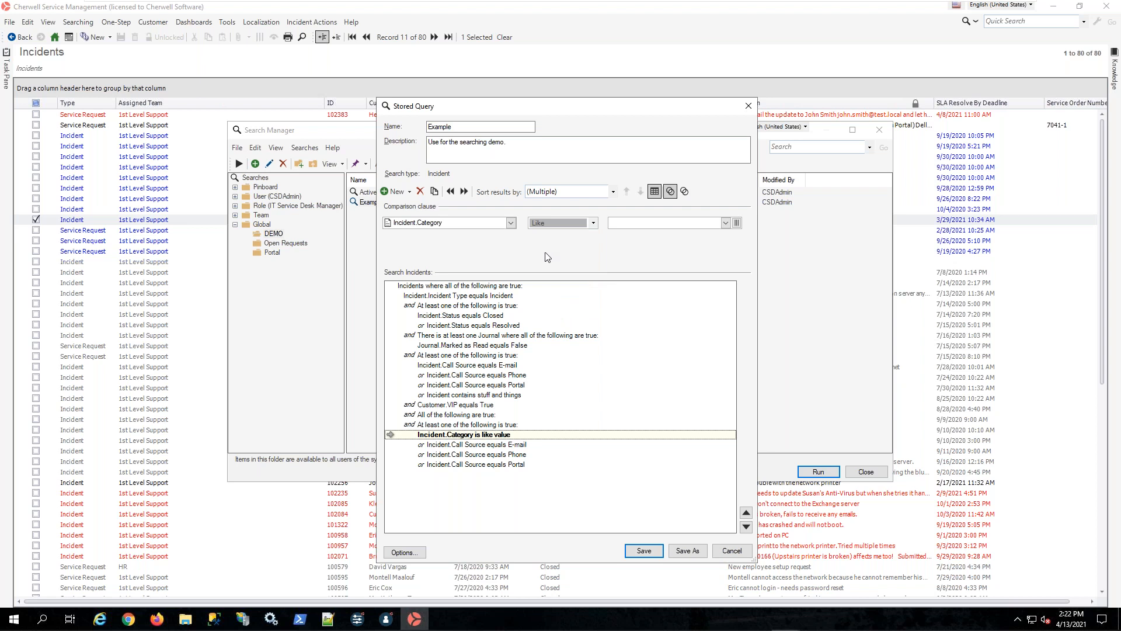
pyautogui.click(651, 222)
pyautogui.click(560, 224)
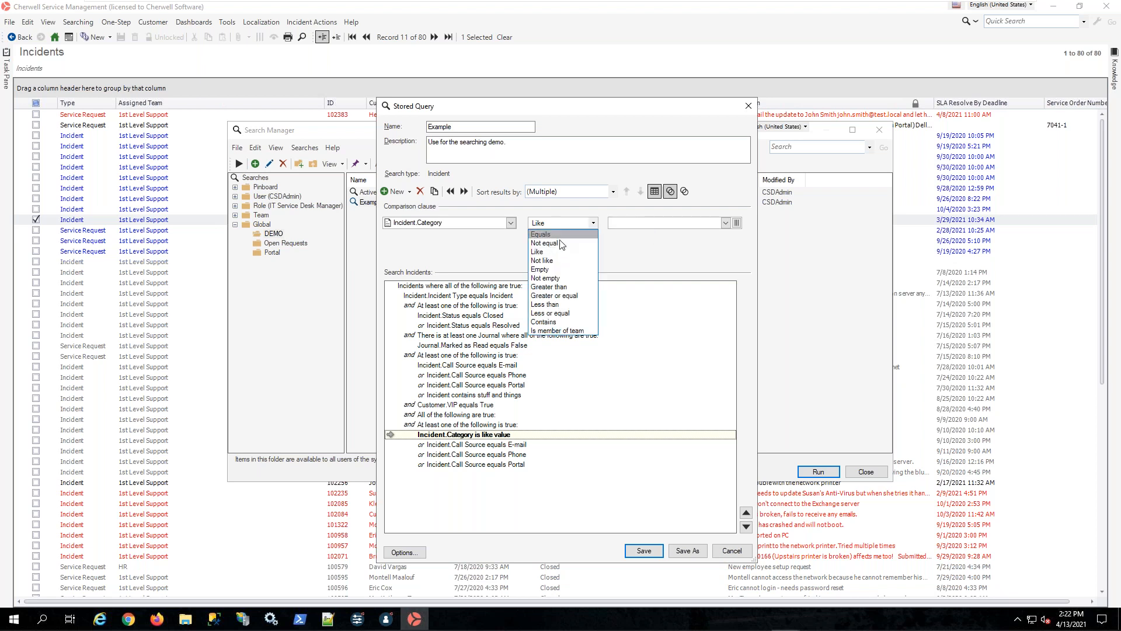
pyautogui.click(554, 260)
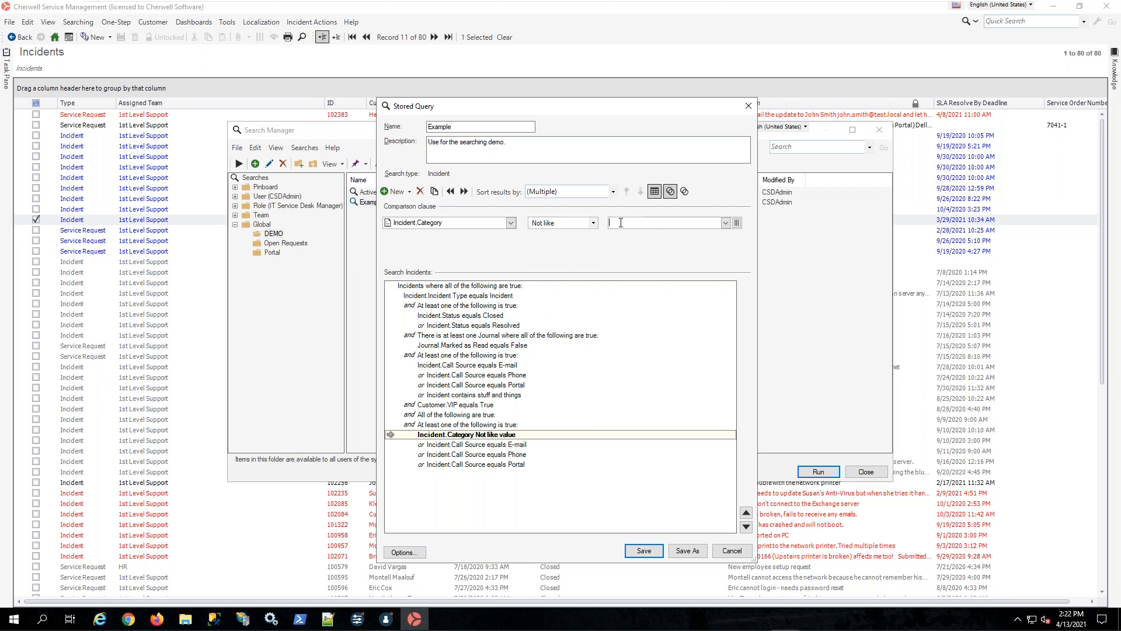
pyautogui.click(572, 224)
pyautogui.click(561, 251)
pyautogui.click(419, 191)
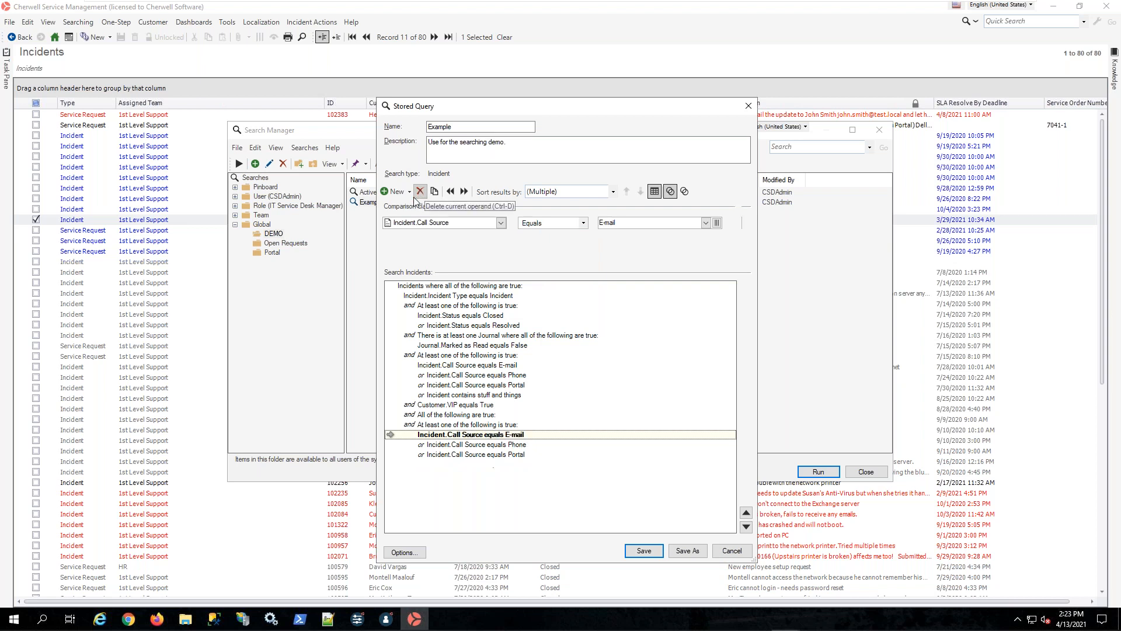
# - Try an Incident.Category comparison with the Like operator in the last Call Source group, and close the stored query without saving
pyautogui.click(397, 192)
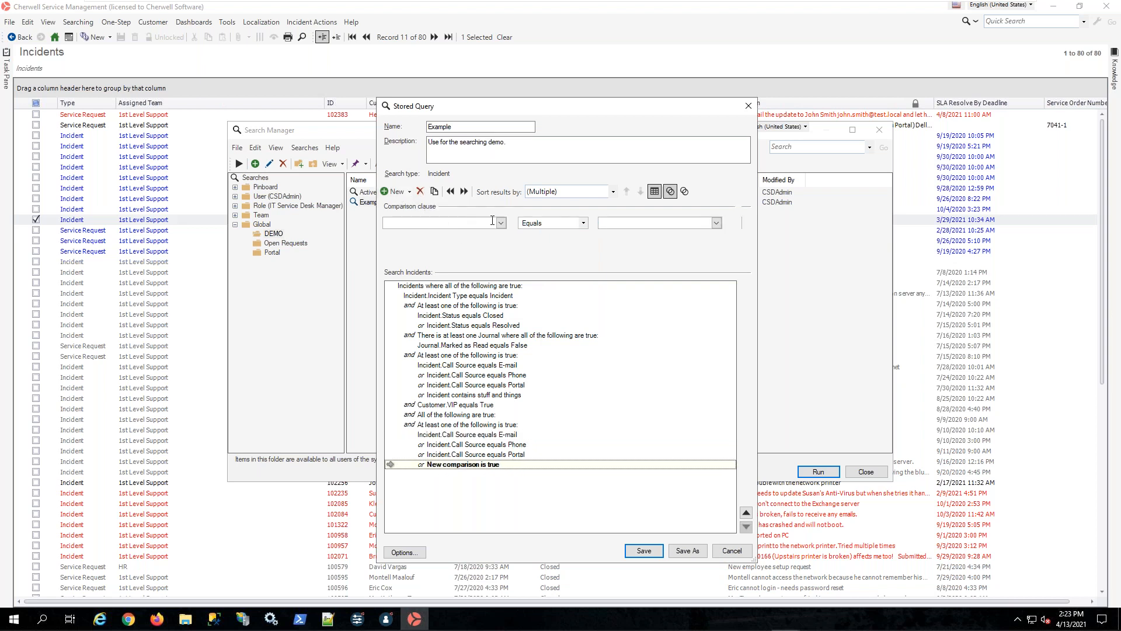
pyautogui.click(441, 225)
pyautogui.click(391, 235)
pyautogui.click(432, 282)
pyautogui.click(620, 222)
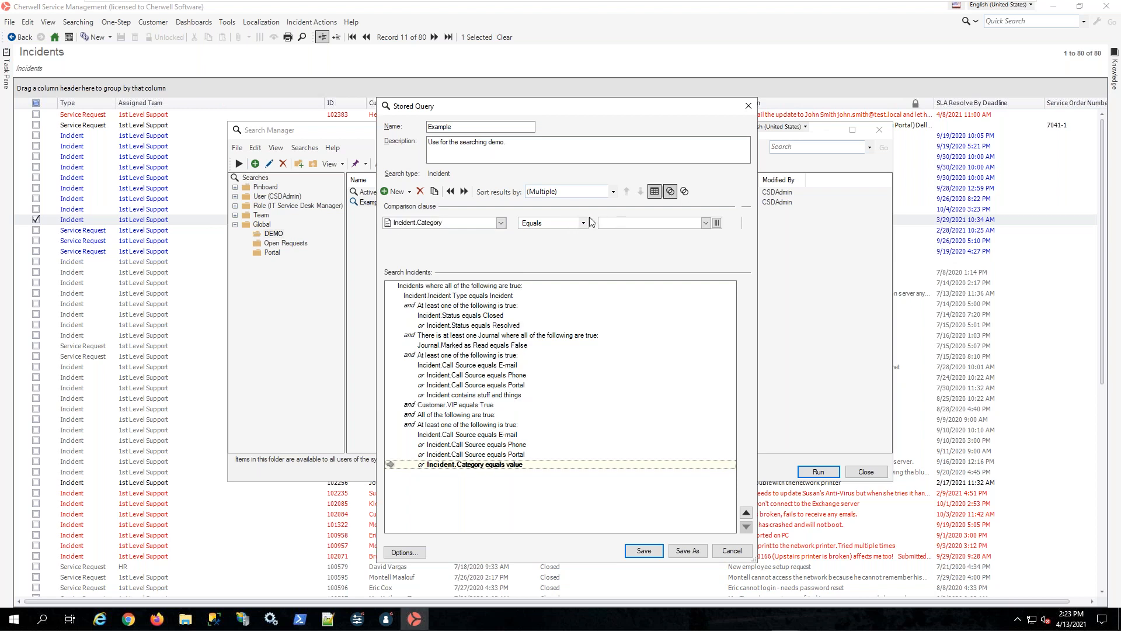
pyautogui.click(582, 224)
pyautogui.click(527, 252)
pyautogui.click(625, 222)
pyautogui.click(730, 551)
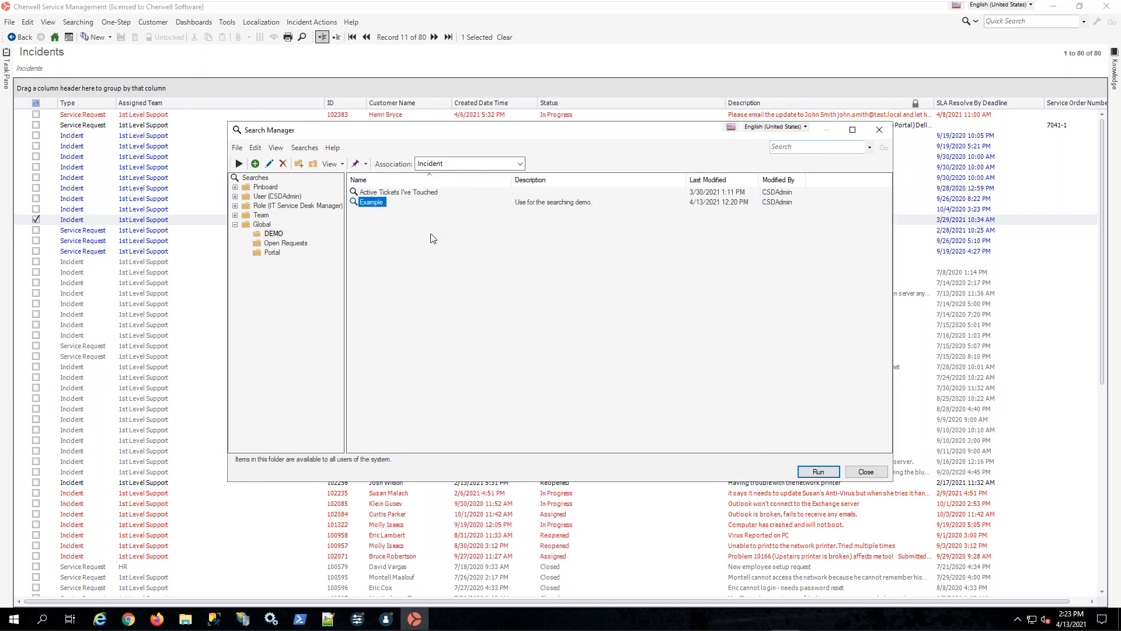
# - Reopen the Example search for editing and add a blank comparison clause at the end of its conditions
pyautogui.rightClick(364, 203)
pyautogui.click(386, 240)
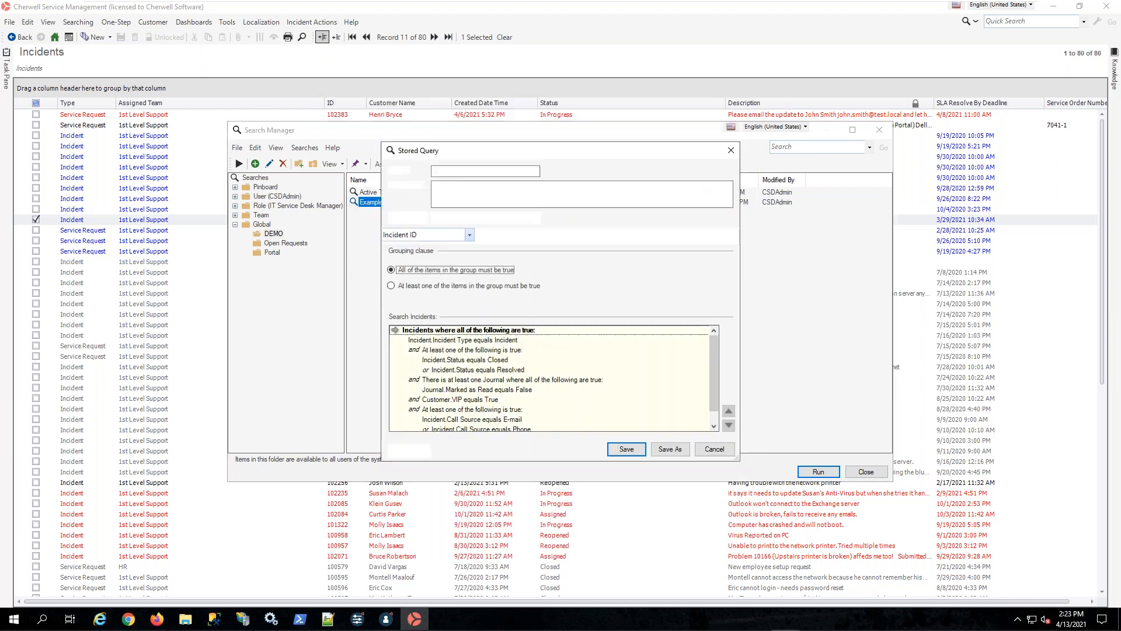
pyautogui.click(396, 236)
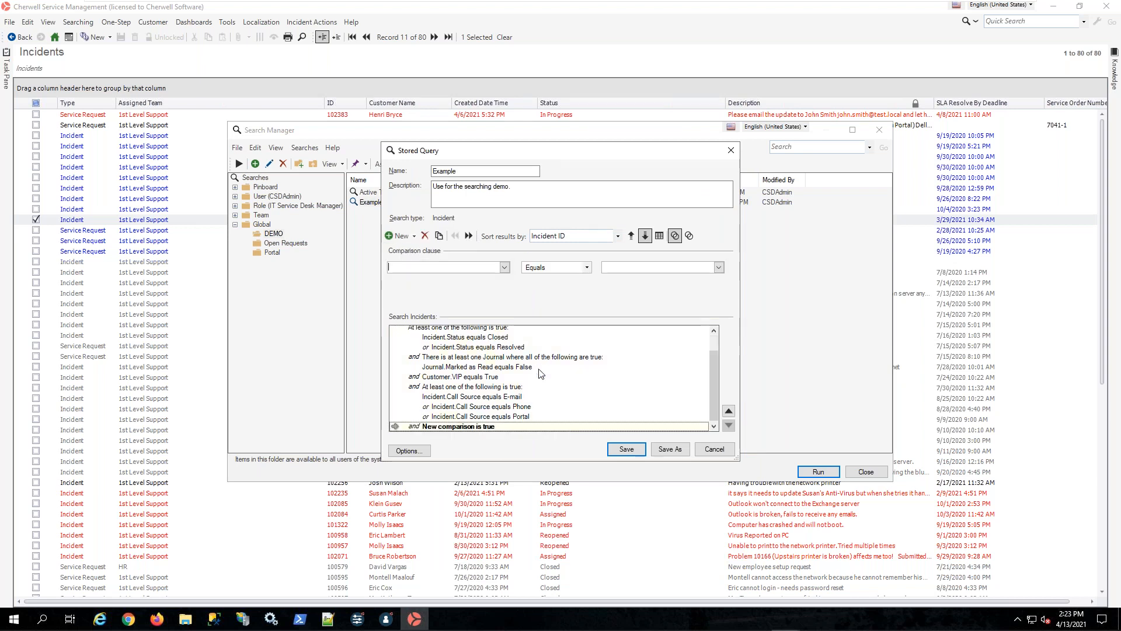
# - Browse the Incident fields for the new comparison and choose Location from the Common group
pyautogui.click(505, 267)
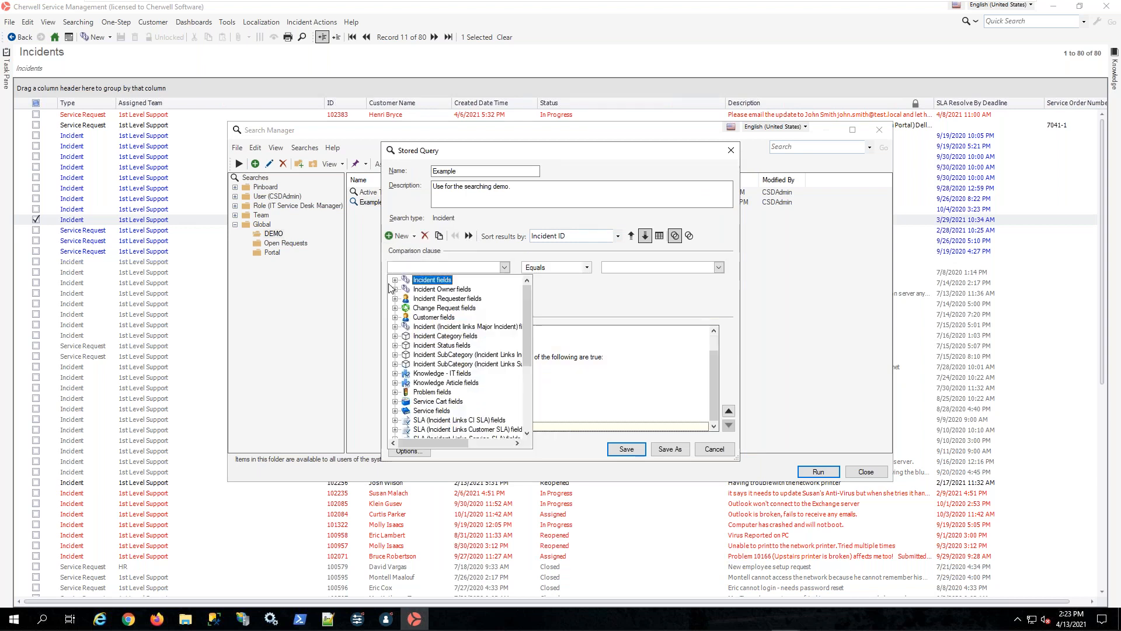
pyautogui.click(394, 280)
pyautogui.scroll(-4, 445, 338)
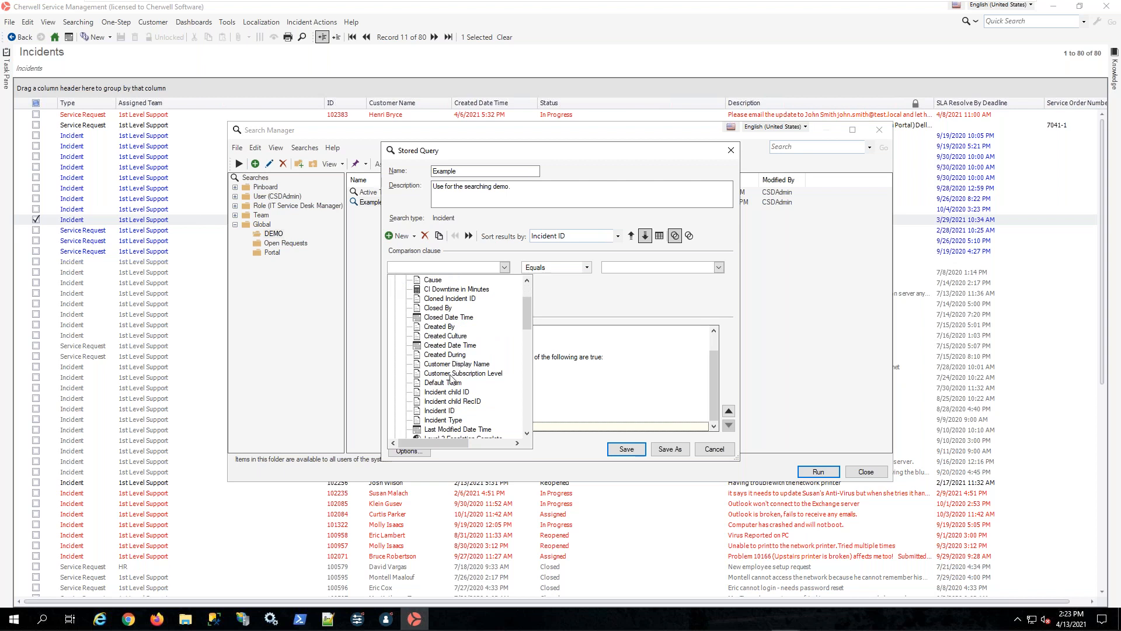
pyautogui.scroll(-2, 450, 386)
pyautogui.scroll(2, 450, 359)
pyautogui.scroll(-5, 451, 353)
pyautogui.scroll(2, 454, 349)
pyautogui.scroll(-2, 455, 345)
pyautogui.scroll(5, 459, 327)
pyautogui.scroll(-5, 438, 392)
pyautogui.scroll(-2, 435, 395)
pyautogui.click(406, 380)
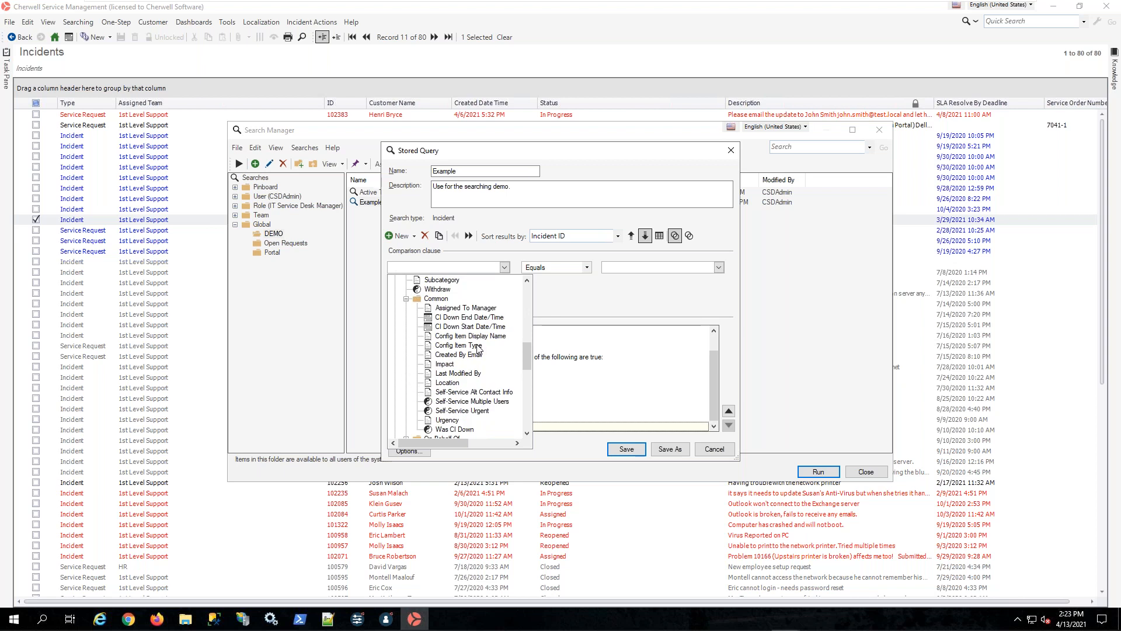
pyautogui.scroll(-2, 479, 349)
pyautogui.scroll(1, 479, 349)
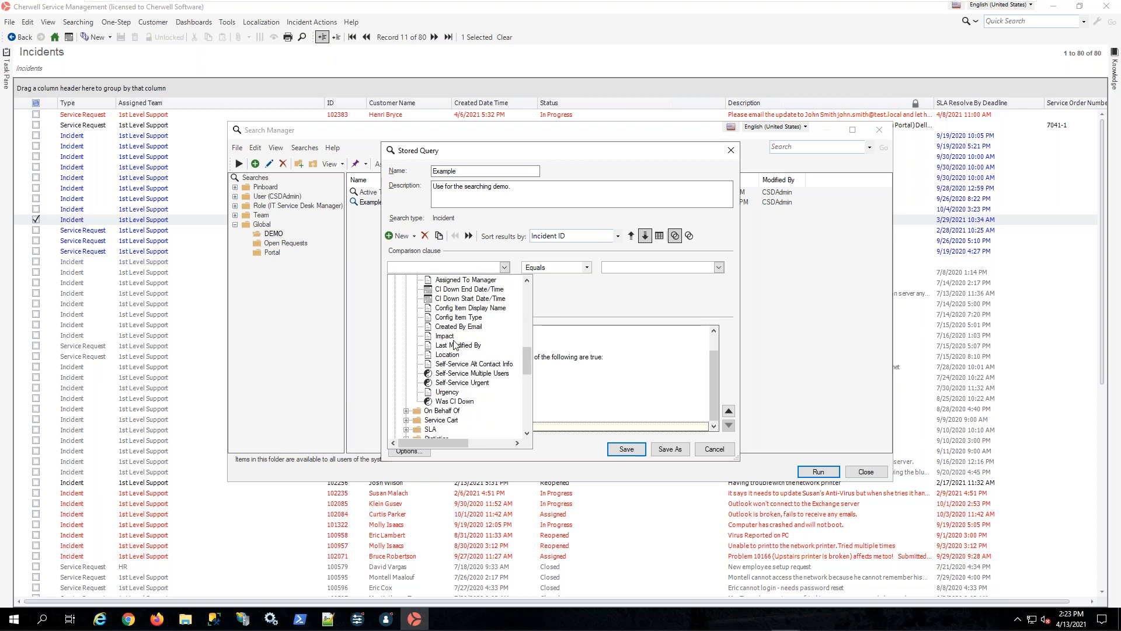
pyautogui.click(450, 356)
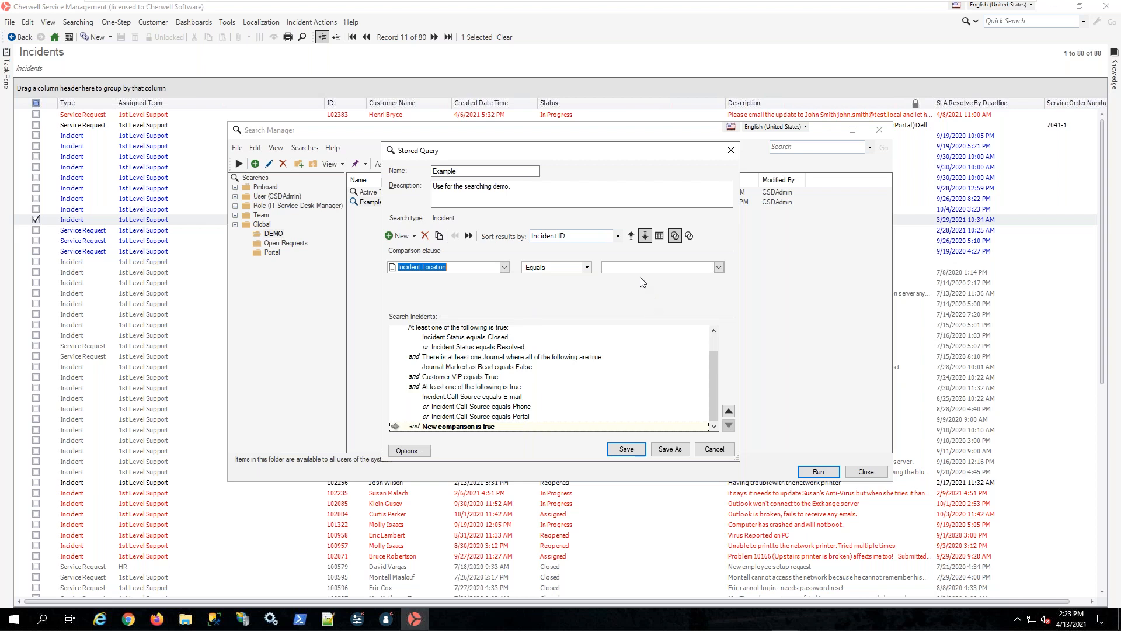
# - Set the Incident.Location comparison to Like with the value %stuff%, and review the other available operators
pyautogui.click(587, 267)
pyautogui.click(546, 340)
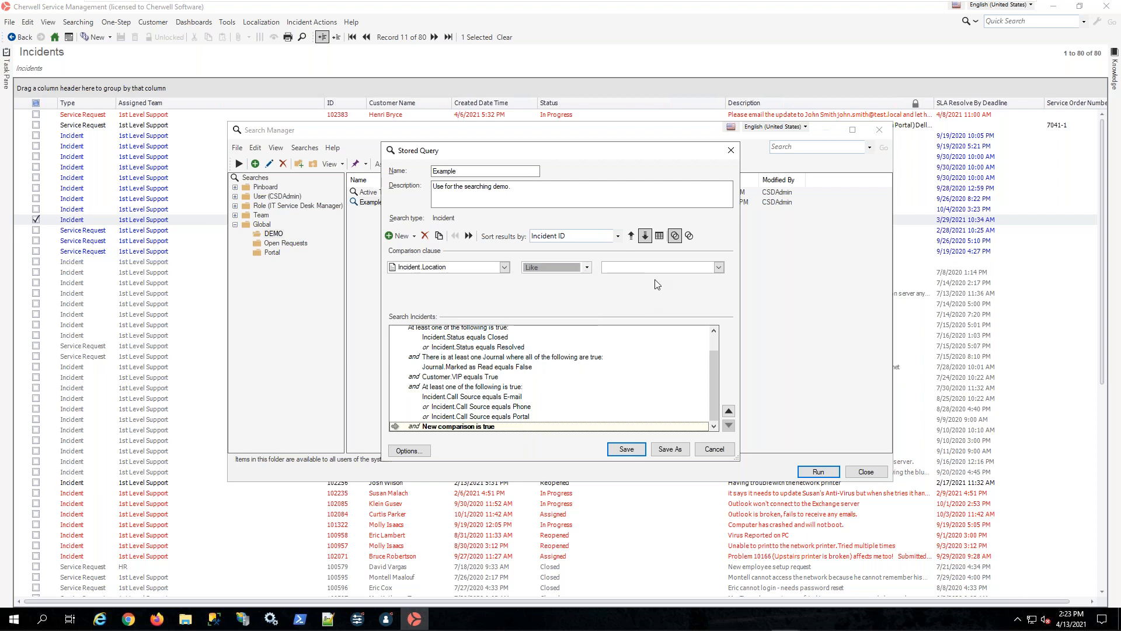
pyautogui.click(655, 267)
pyautogui.write('stuff')
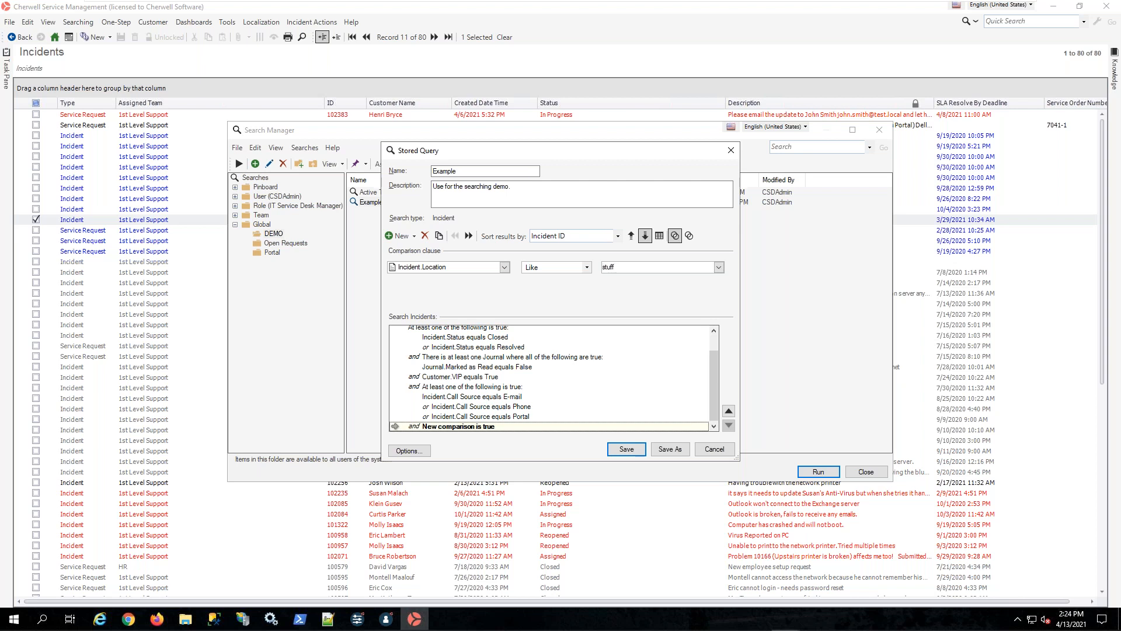
pyautogui.write('%')
pyautogui.write('%')
pyautogui.press('Delete')
pyautogui.write('%')
pyautogui.click(570, 268)
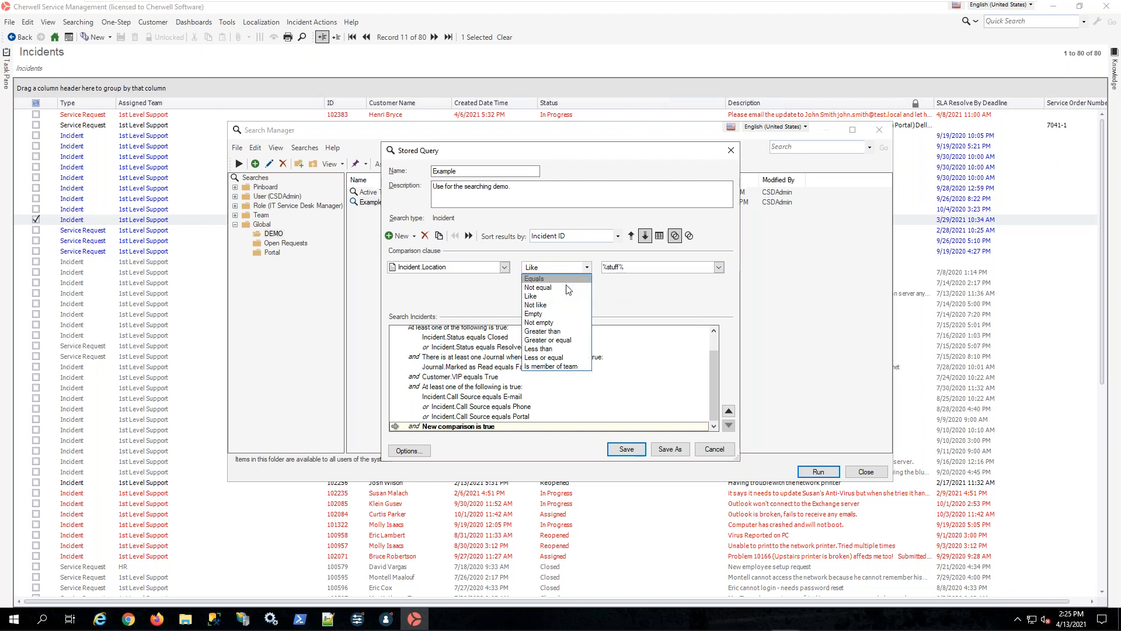
pyautogui.click(647, 268)
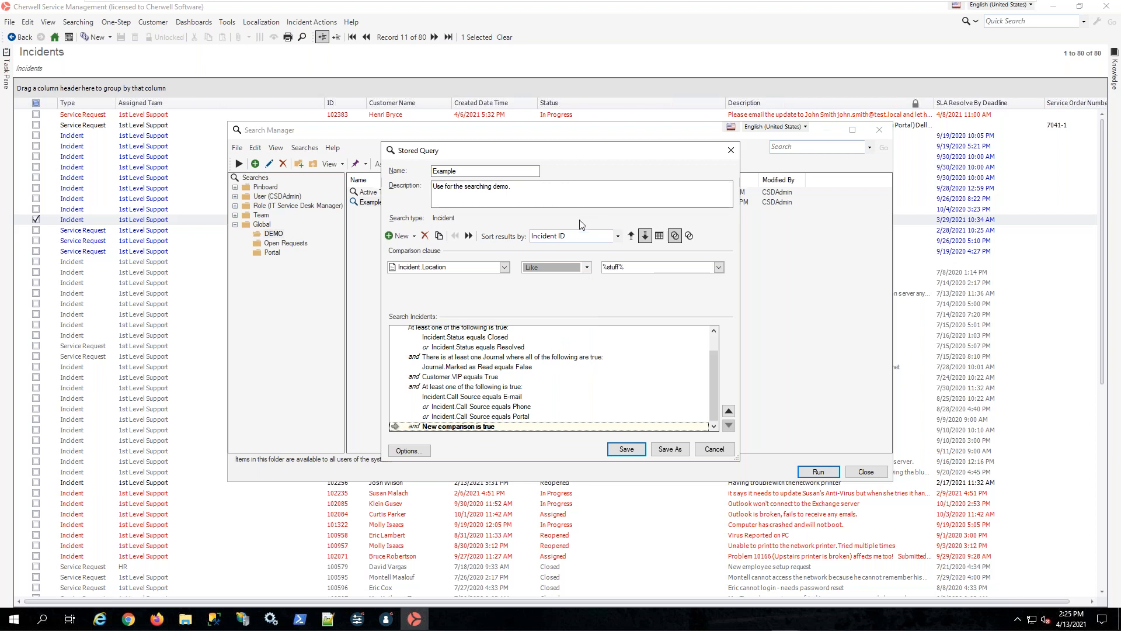
# - Change the comparison field to Any field and check which operators it offers
pyautogui.click(504, 267)
pyautogui.scroll(15, 432, 295)
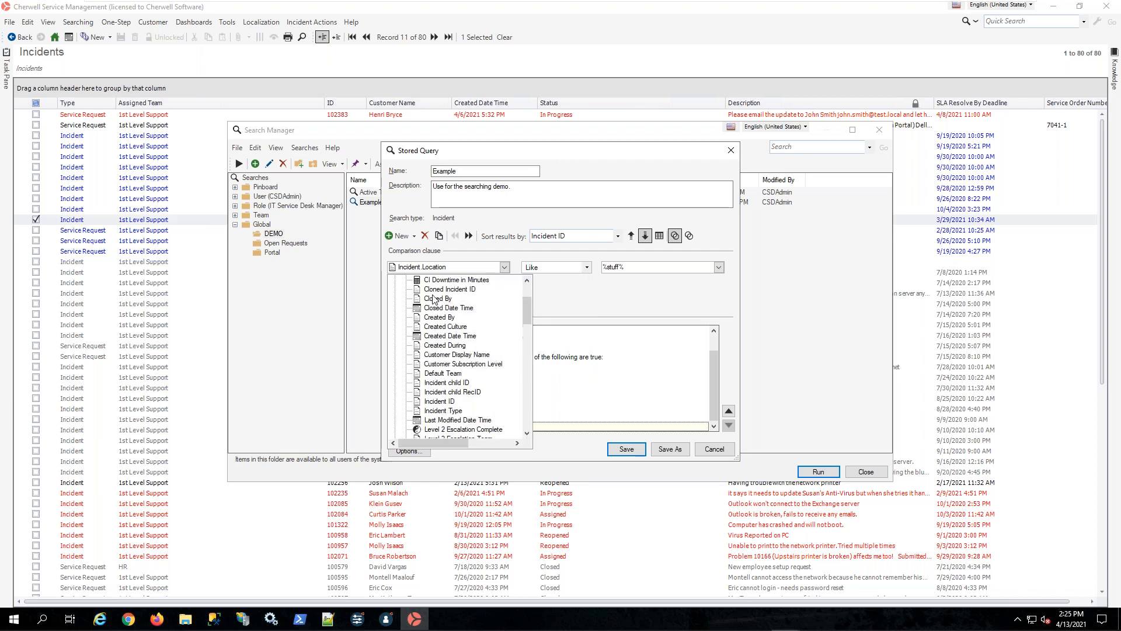
pyautogui.click(436, 289)
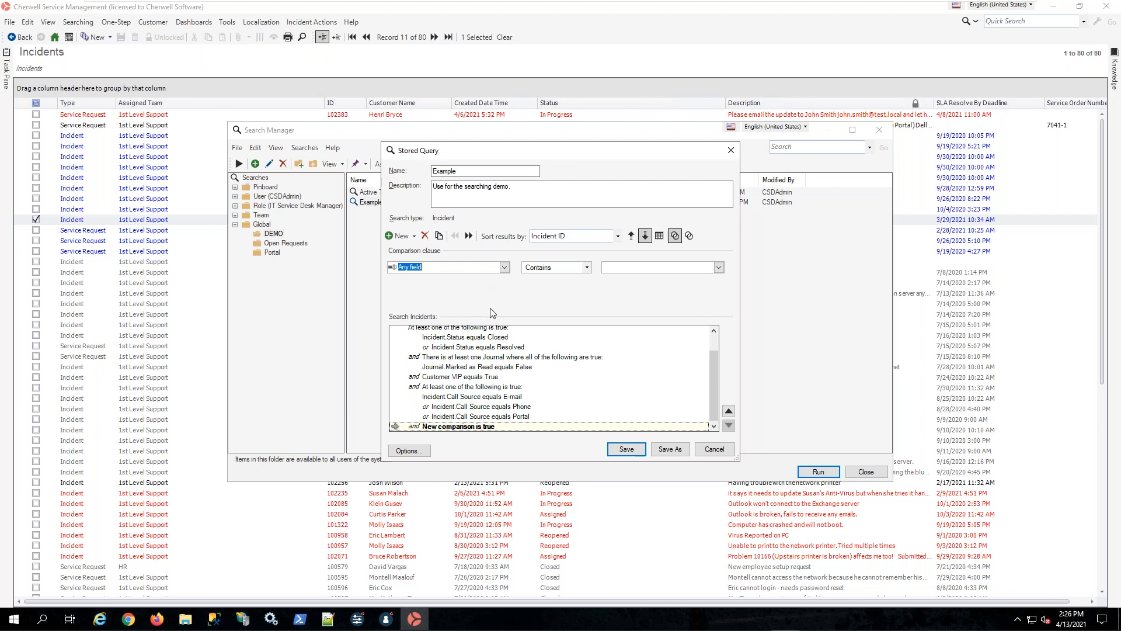
pyautogui.click(588, 267)
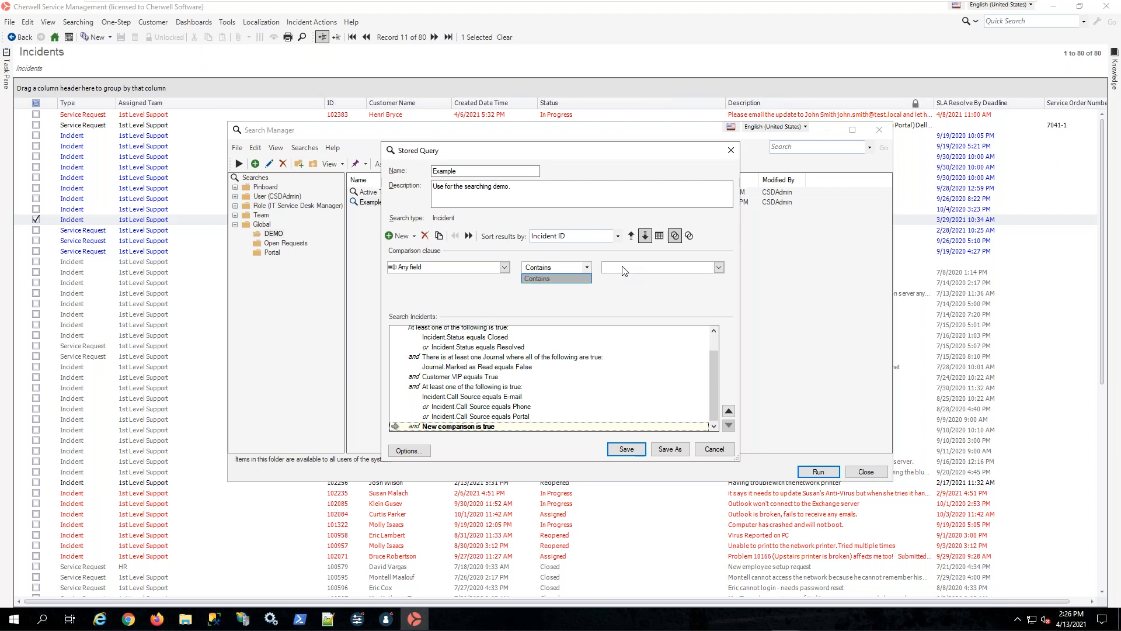
pyautogui.click(692, 238)
# - Try CI Downtime in Minutes and Level 3 Escalation Team as the comparison field, reviewing the available operators
pyautogui.click(504, 267)
pyautogui.click(445, 321)
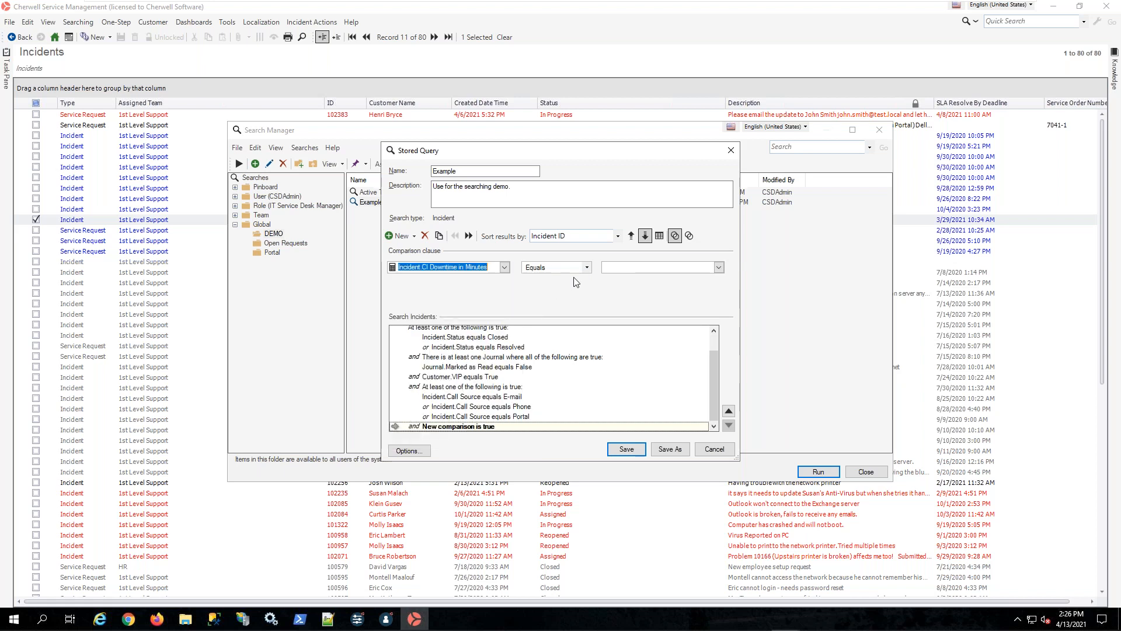
pyautogui.click(587, 267)
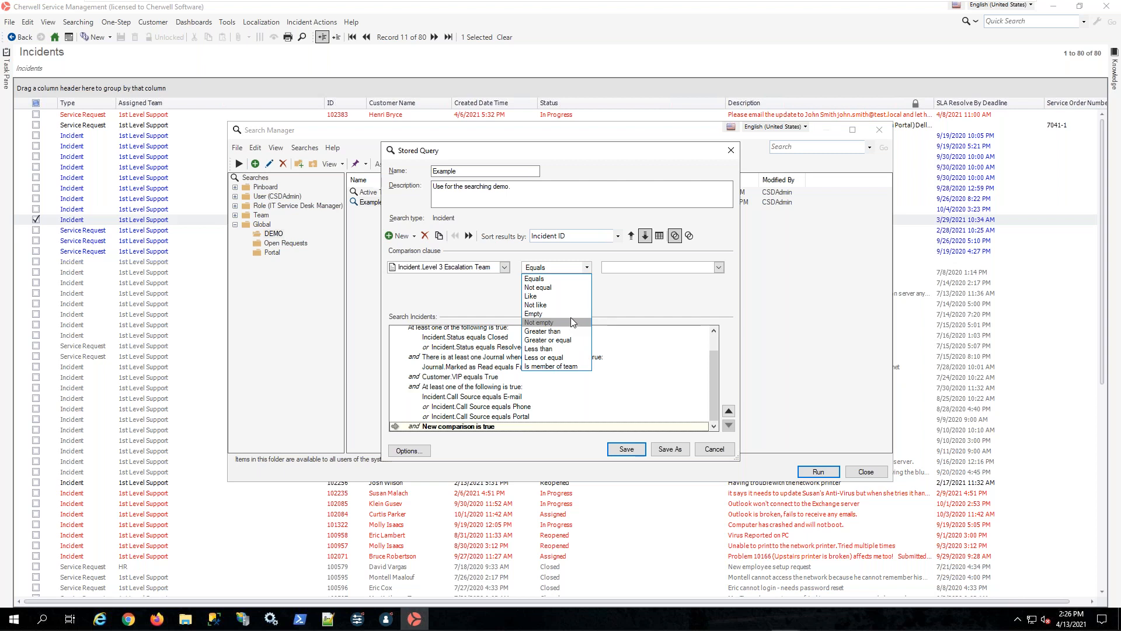
pyautogui.click(618, 299)
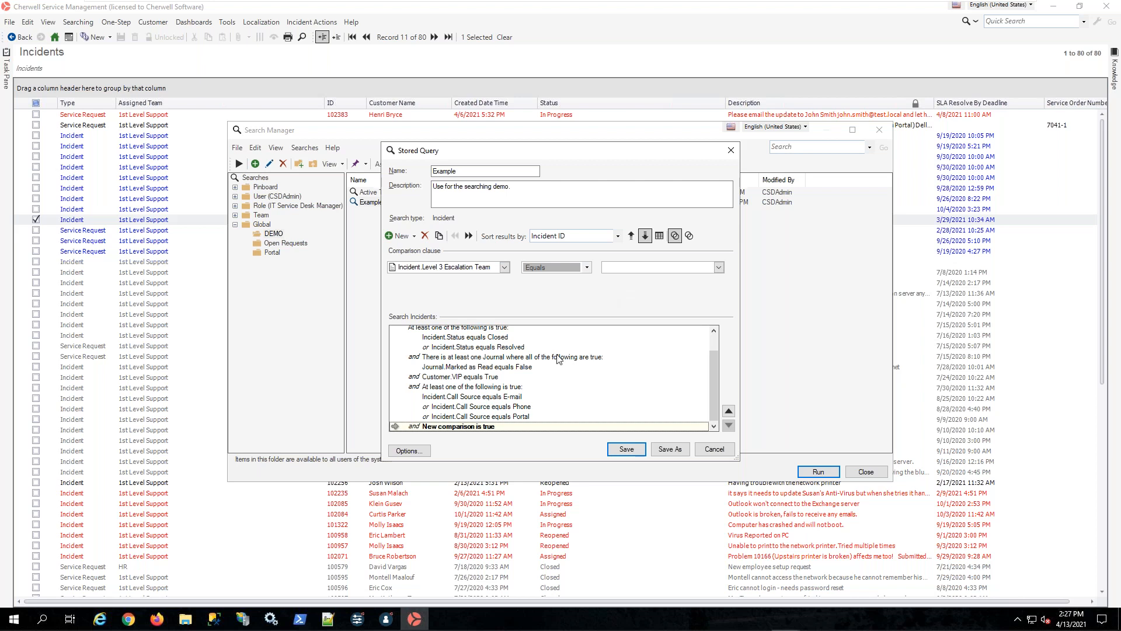
# - Compare Incident.Level 3 Escalation Complete using the Not equal operator with the value True
pyautogui.click(505, 268)
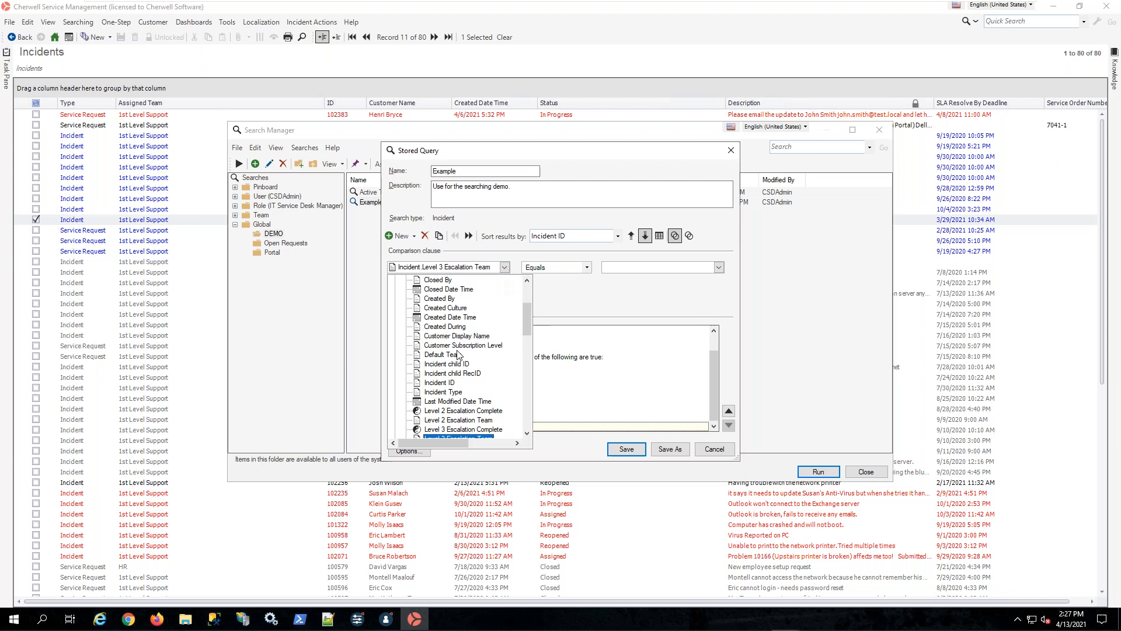
pyautogui.click(448, 430)
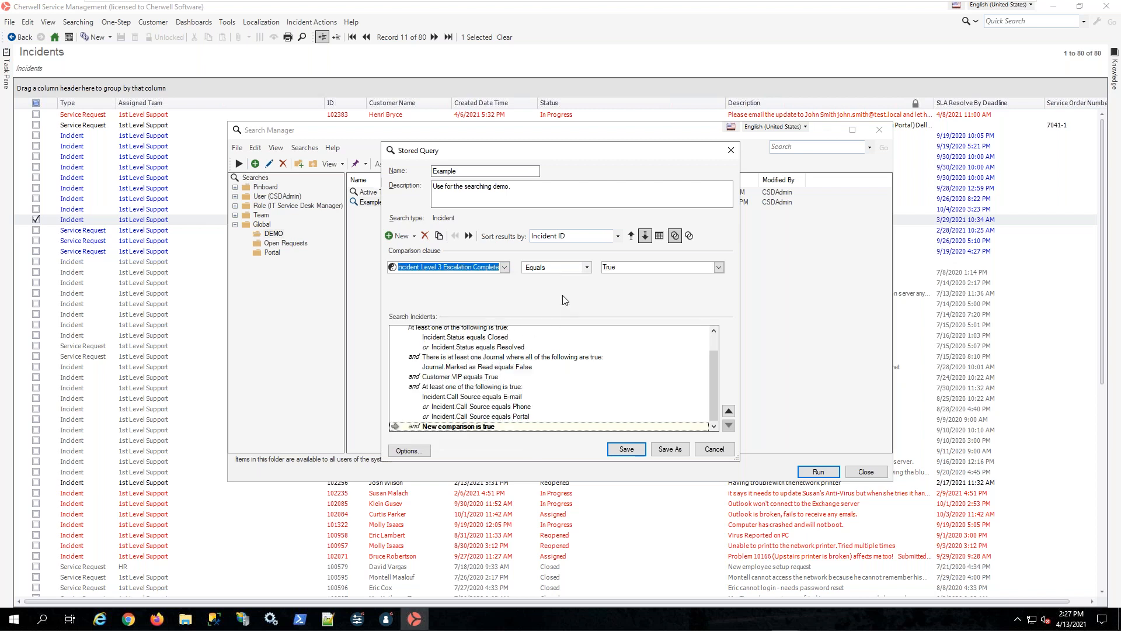
pyautogui.click(586, 268)
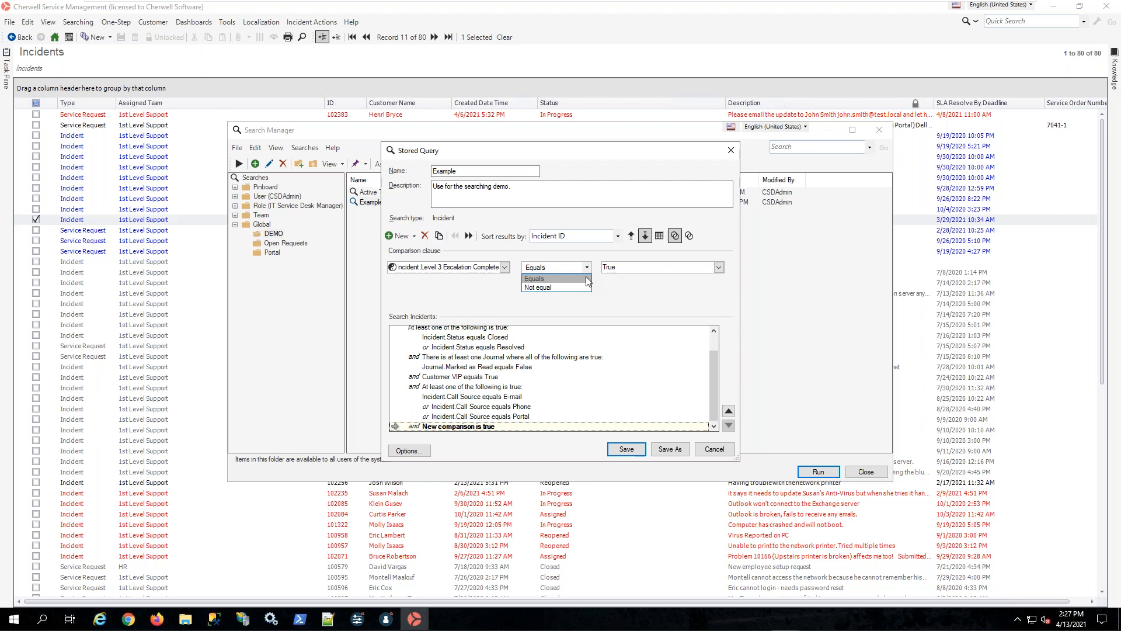
pyautogui.click(614, 283)
pyautogui.click(584, 269)
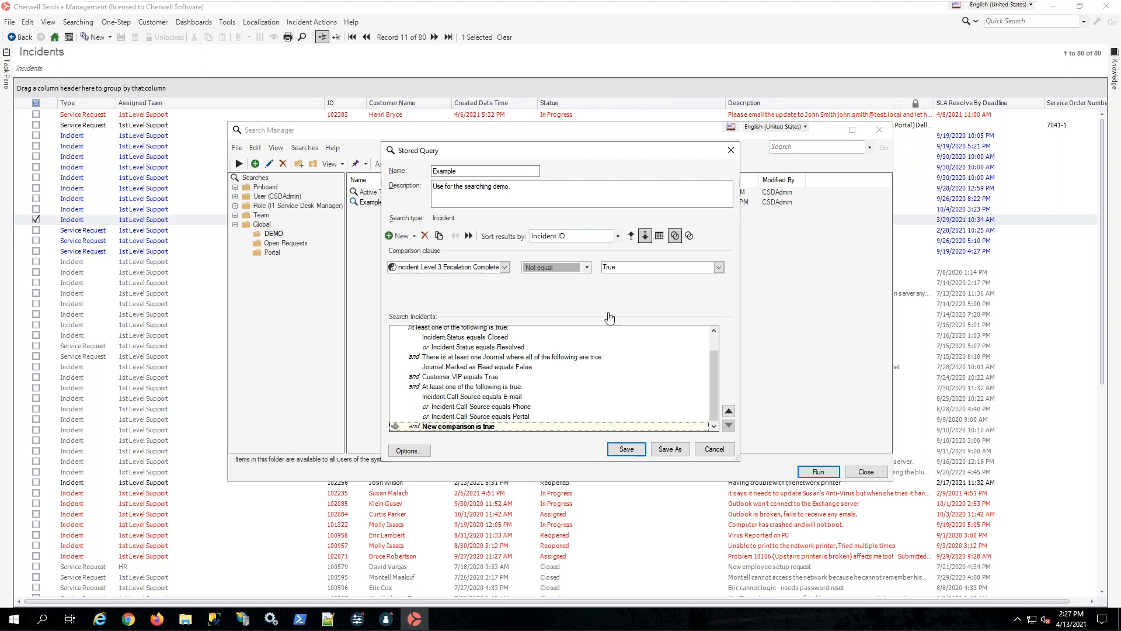
pyautogui.click(587, 267)
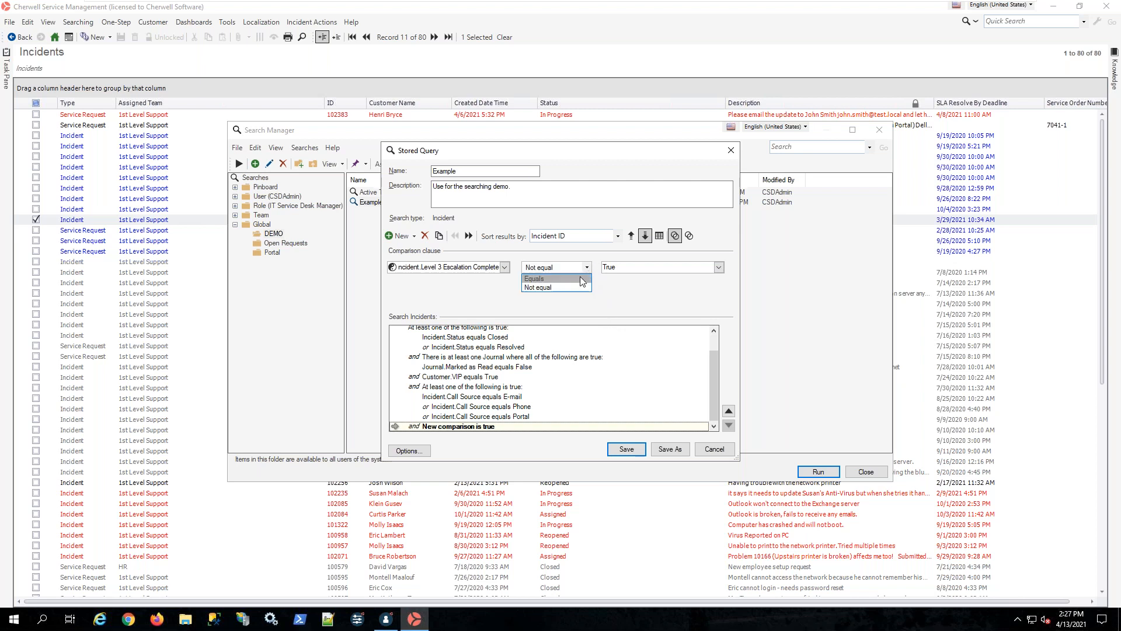
pyautogui.click(565, 287)
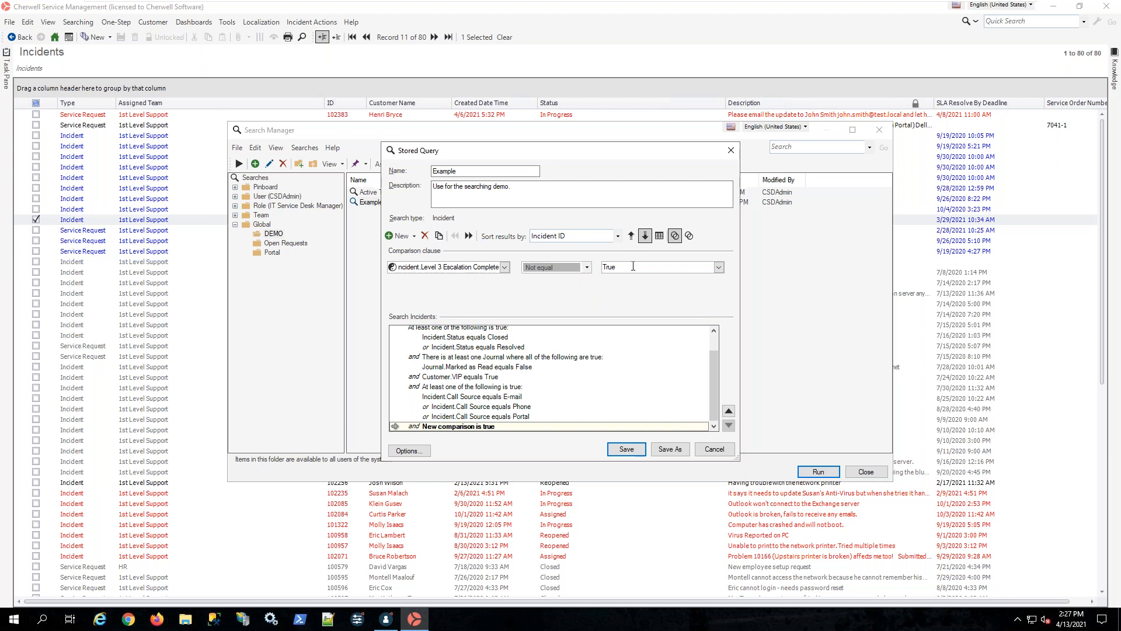
# - Switch the Level 3 Escalation Complete comparison to Equals with the value False
pyautogui.click(587, 267)
pyautogui.click(566, 275)
pyautogui.click(719, 267)
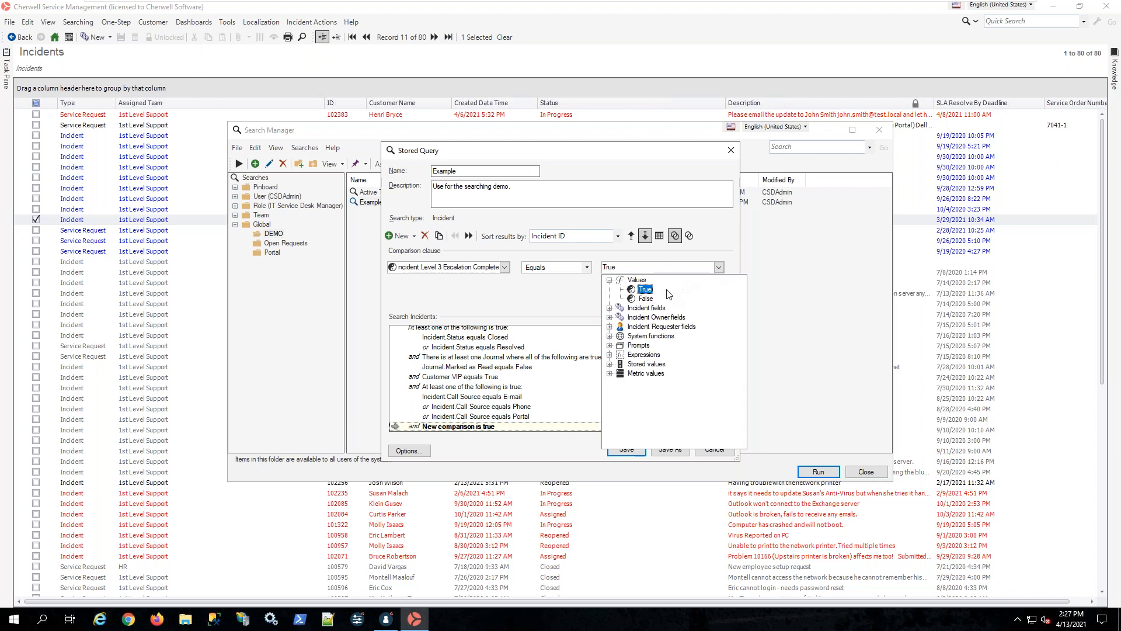
pyautogui.click(646, 299)
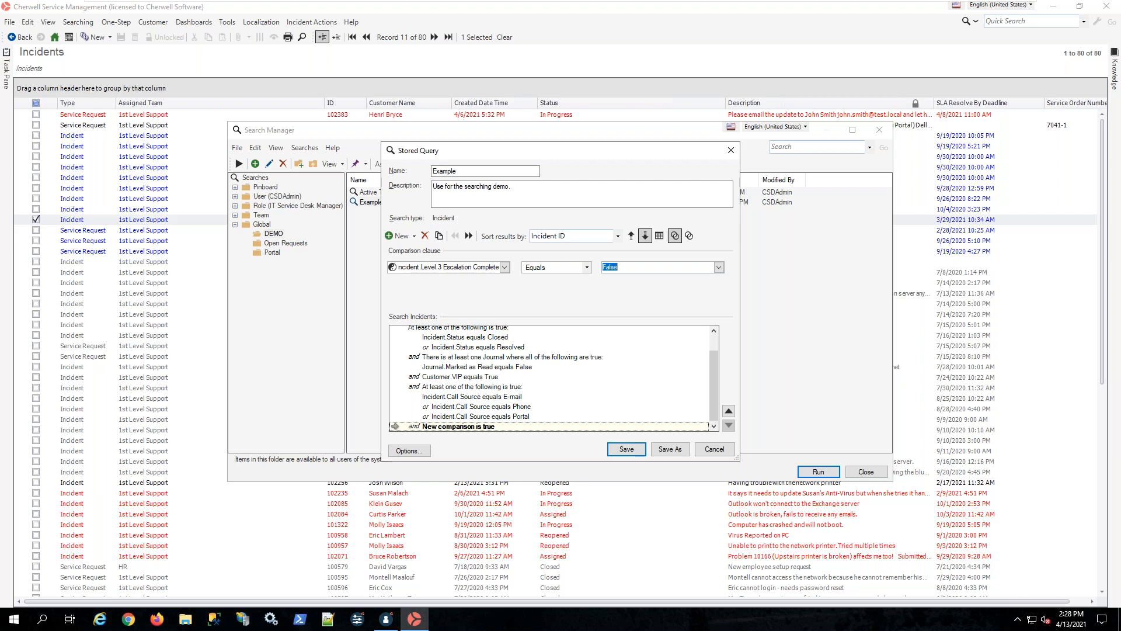
# - Set the comparison field to Incident.Created Date Time, try the Greater or equal operator, and set the operator back to Is
pyautogui.click(505, 267)
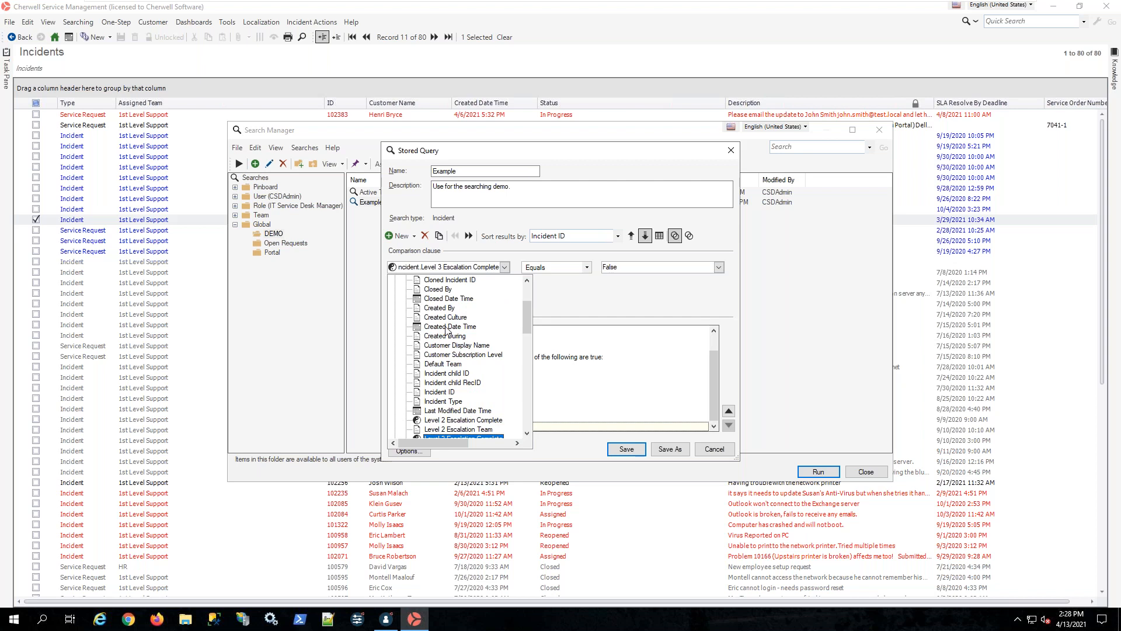
pyautogui.click(448, 327)
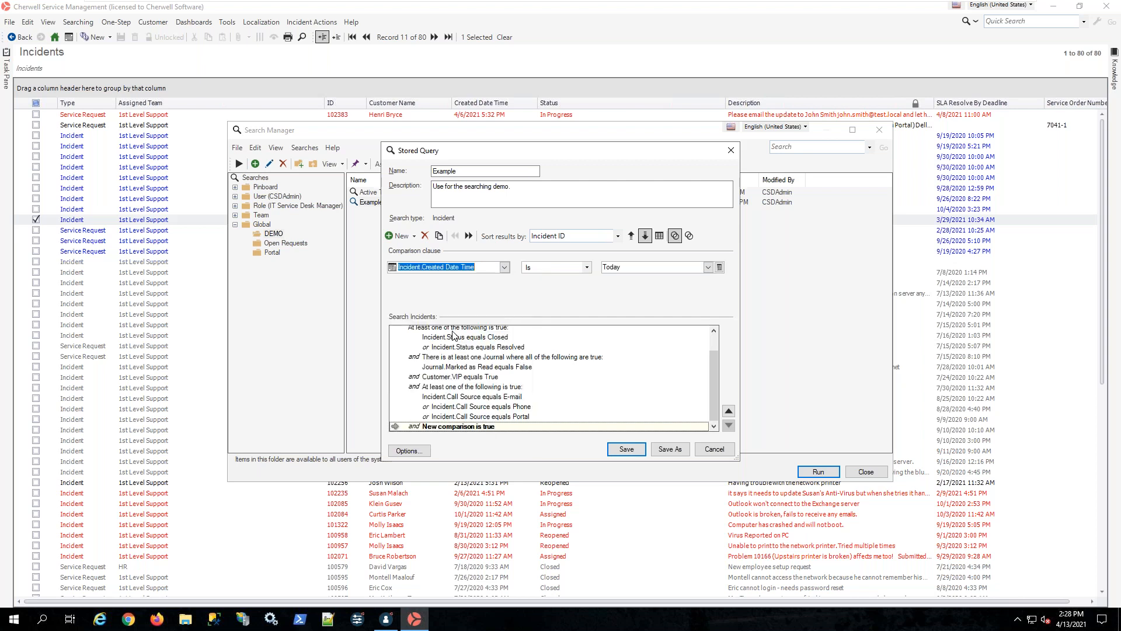
pyautogui.click(587, 267)
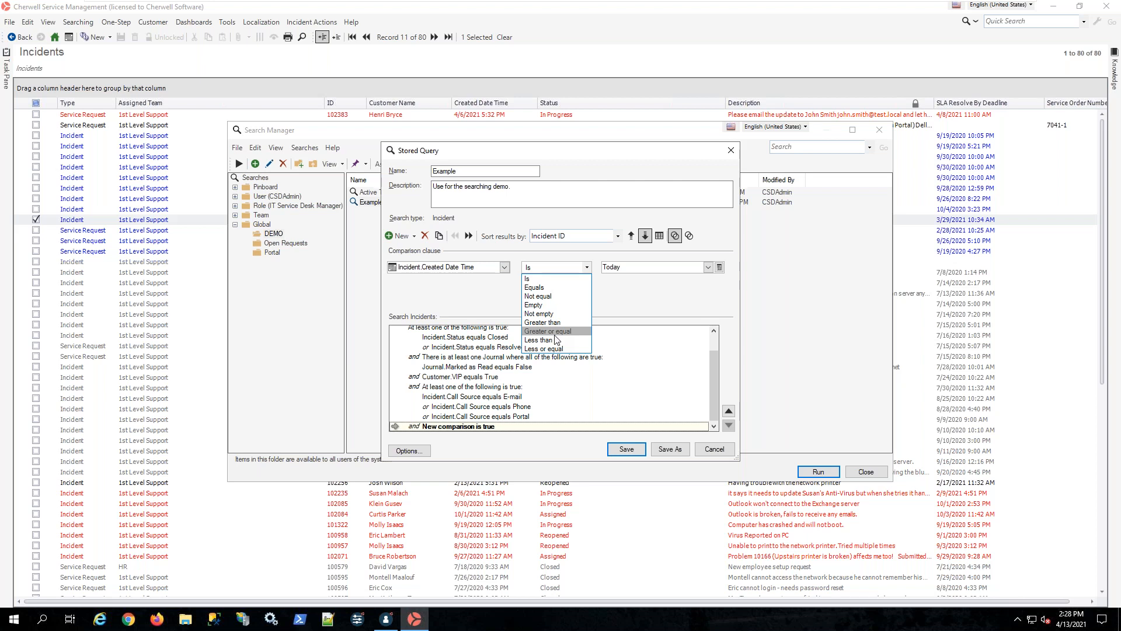
pyautogui.click(559, 333)
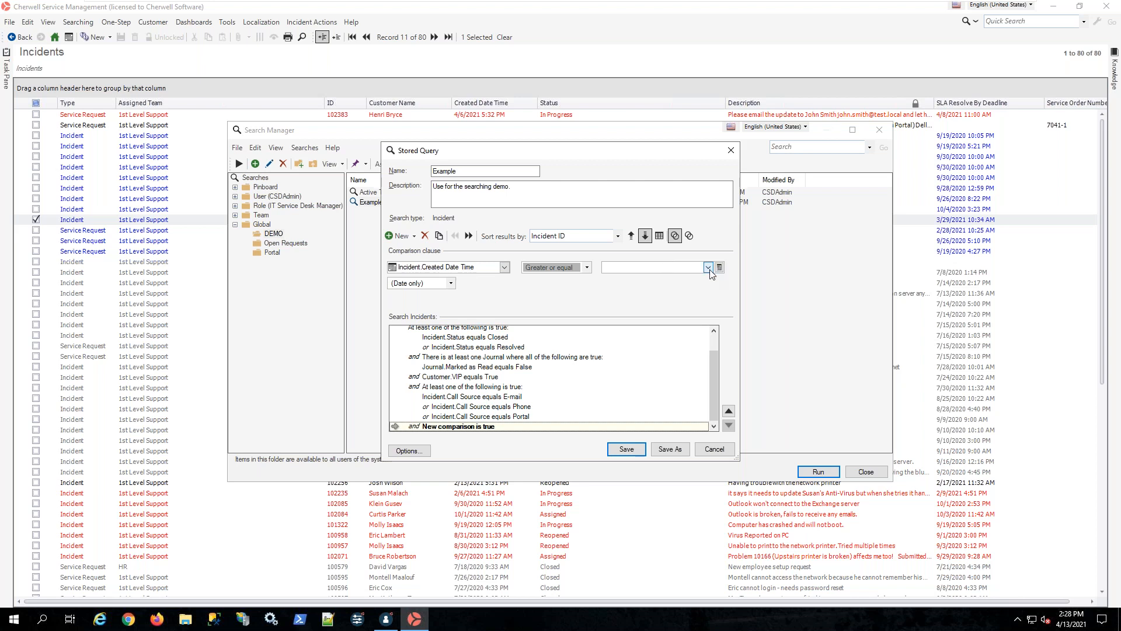
pyautogui.click(587, 267)
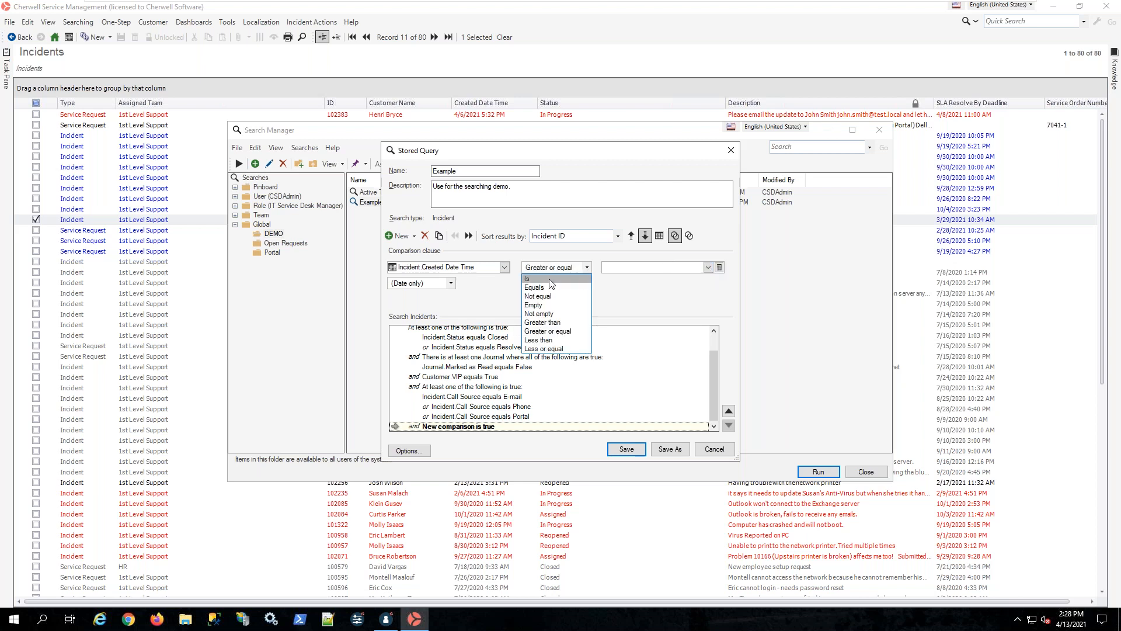
pyautogui.click(549, 279)
# - Examine the predefined date values offered for the Created Date Time comparison, keeping Today
pyautogui.click(708, 267)
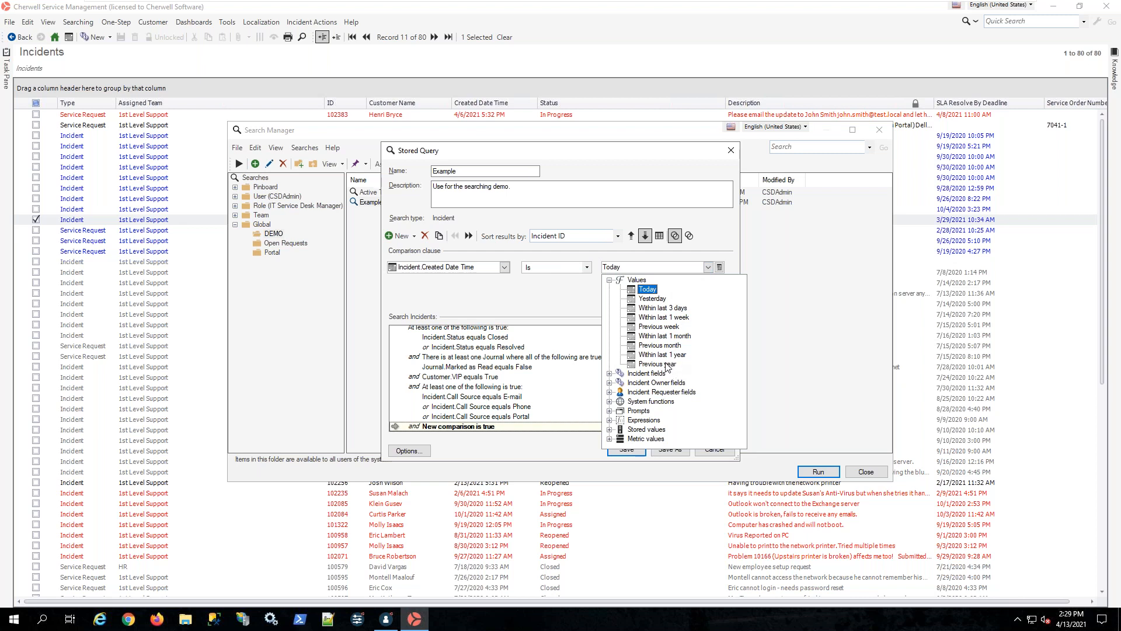
pyautogui.click(709, 266)
pyautogui.click(708, 267)
pyautogui.click(562, 284)
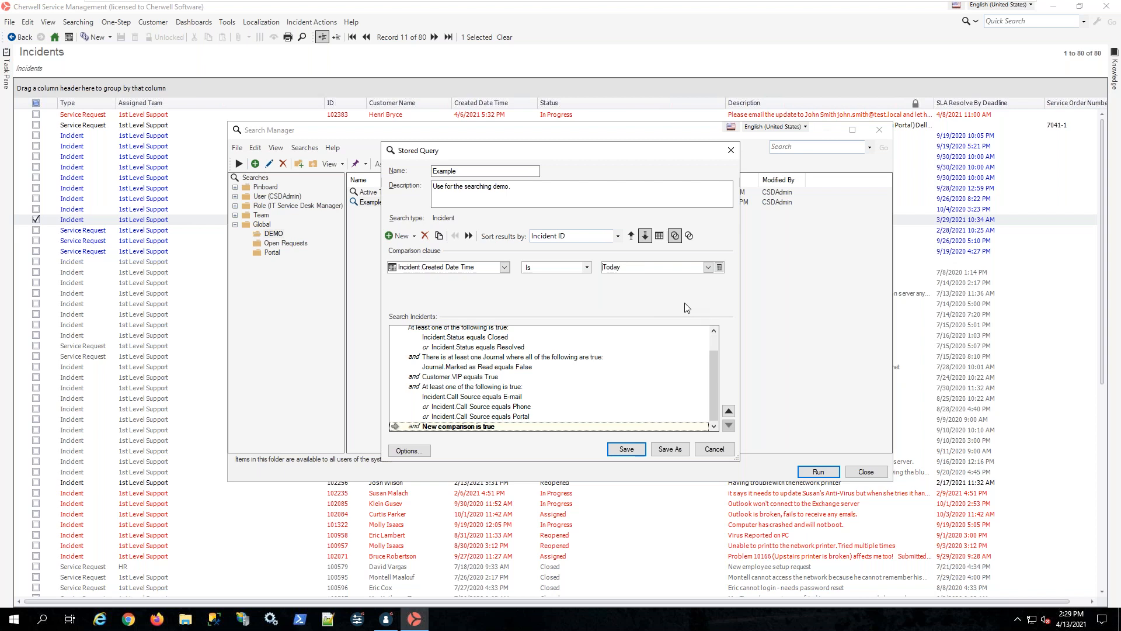
# - Set the operator of the Incident.Created Date Time comparison to Greater or equal
pyautogui.click(713, 427)
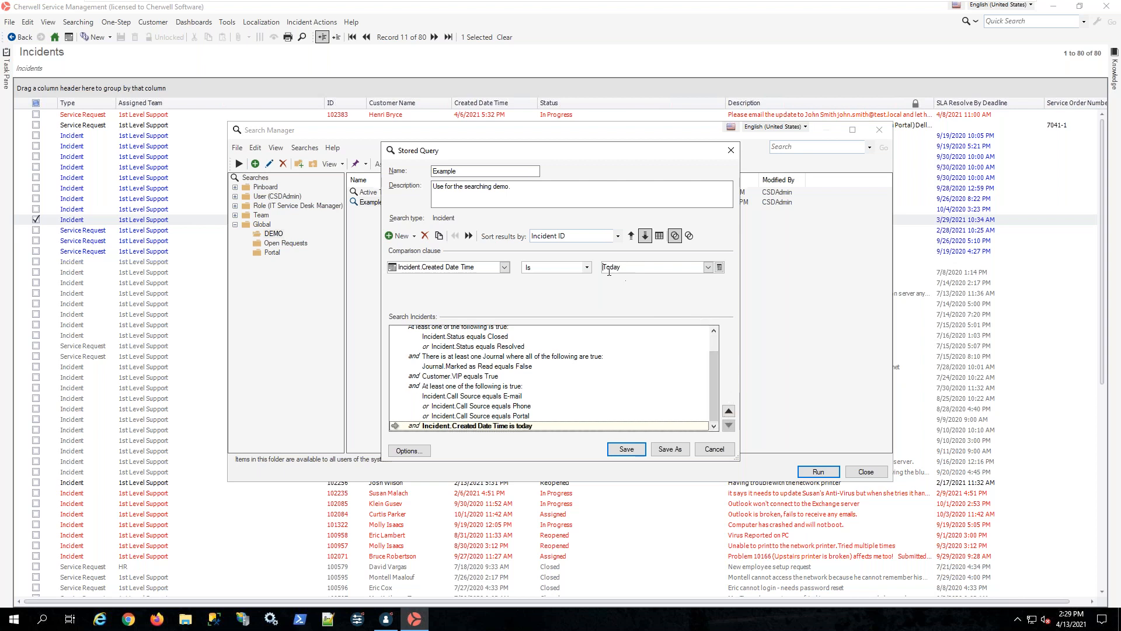
pyautogui.click(585, 268)
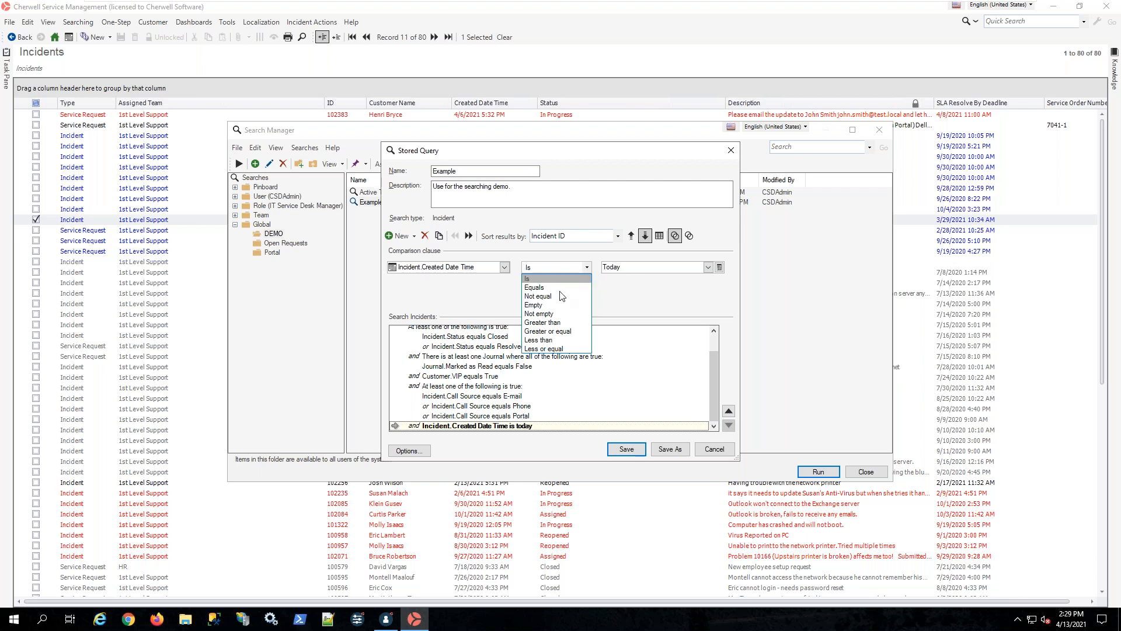
pyautogui.click(556, 332)
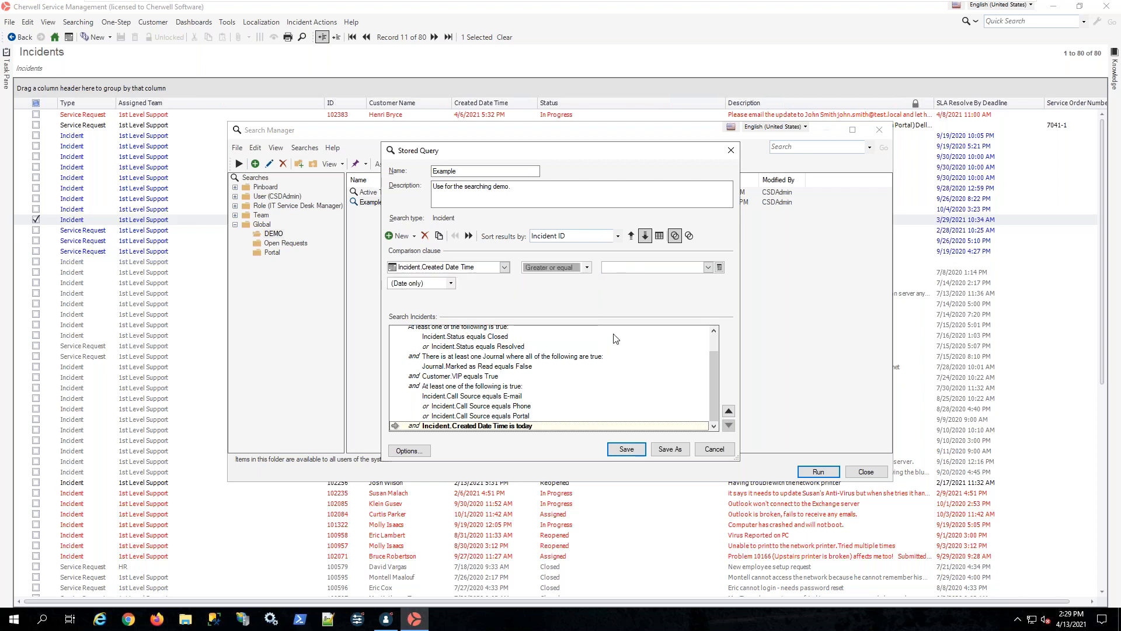
# - Create a custom prompt as the comparison value, named Starting Date, with the prompt text "Enter the start date :"
pyautogui.click(709, 268)
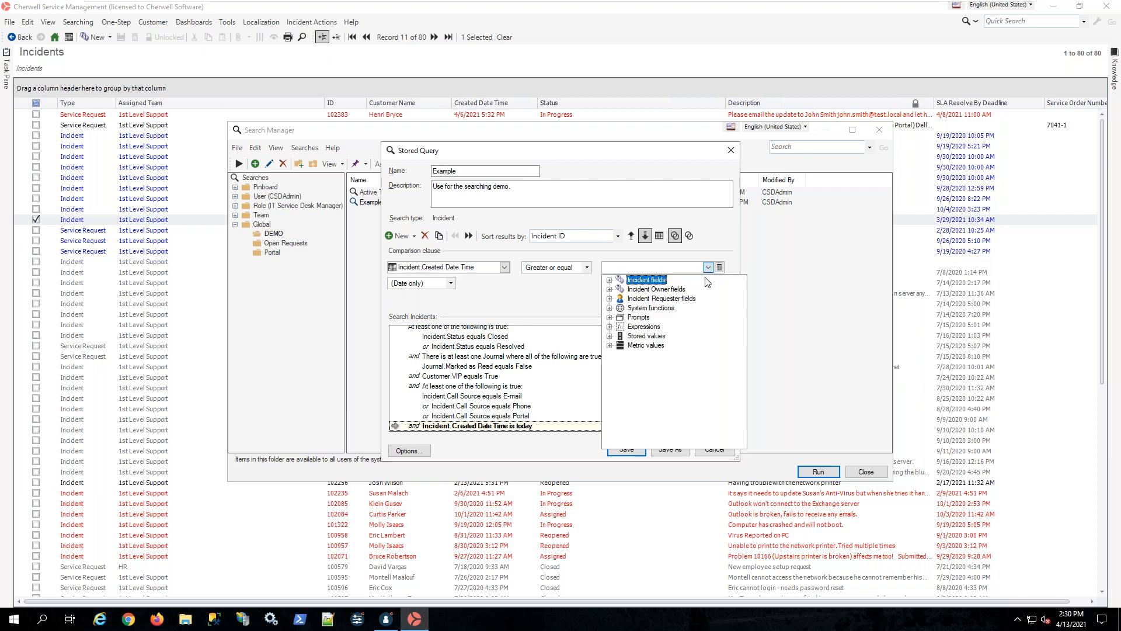
pyautogui.click(609, 317)
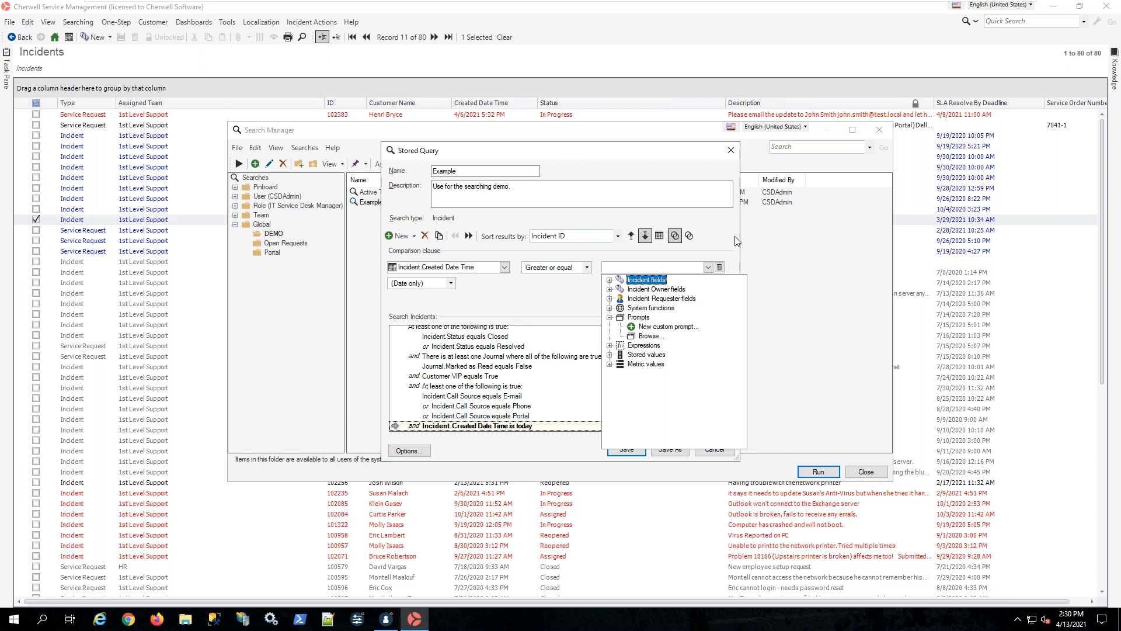
pyautogui.doubleClick(669, 327)
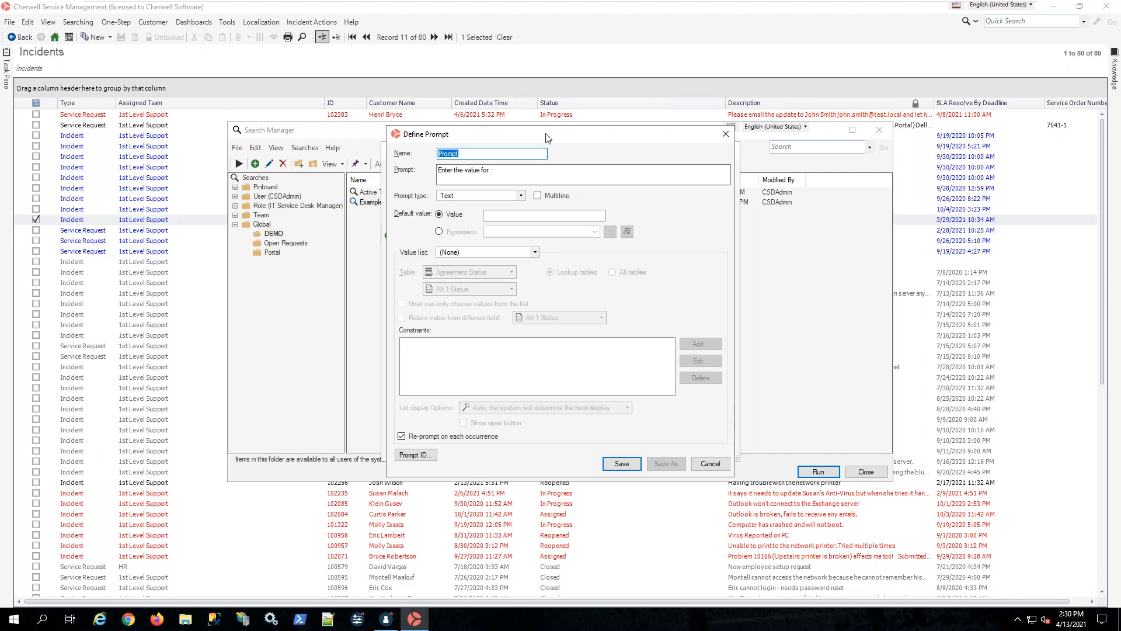
pyautogui.write('Starting Date')
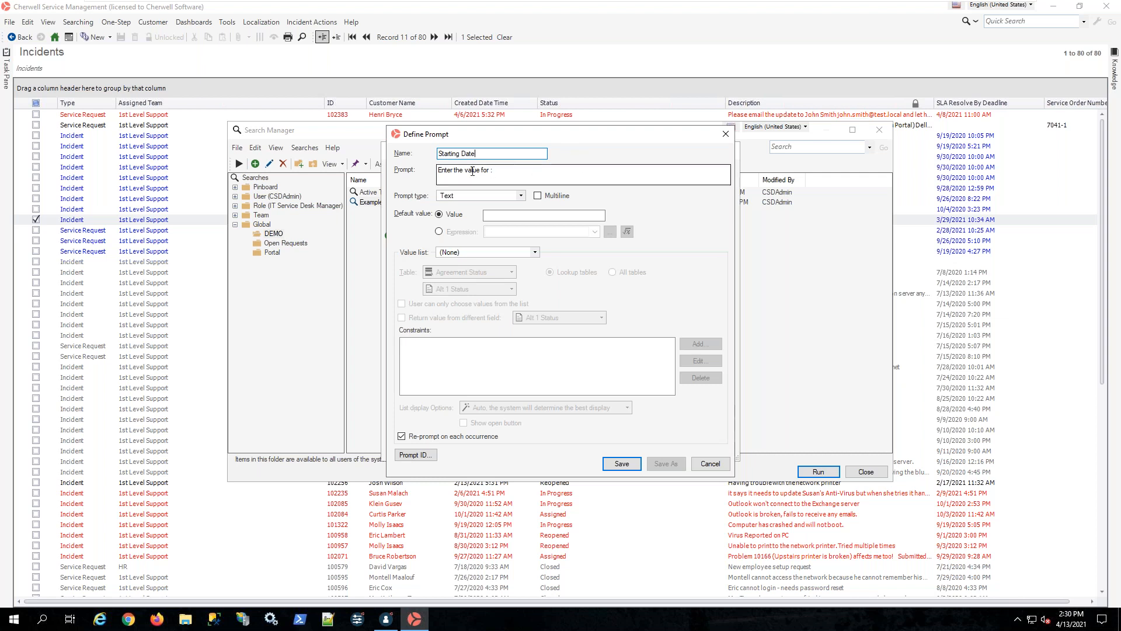
pyautogui.moveTo(465, 171)
pyautogui.mouseDown()
pyautogui.moveTo(492, 174)
pyautogui.moveTo(483, 176)
pyautogui.mouseUp()
pyautogui.write('start date')
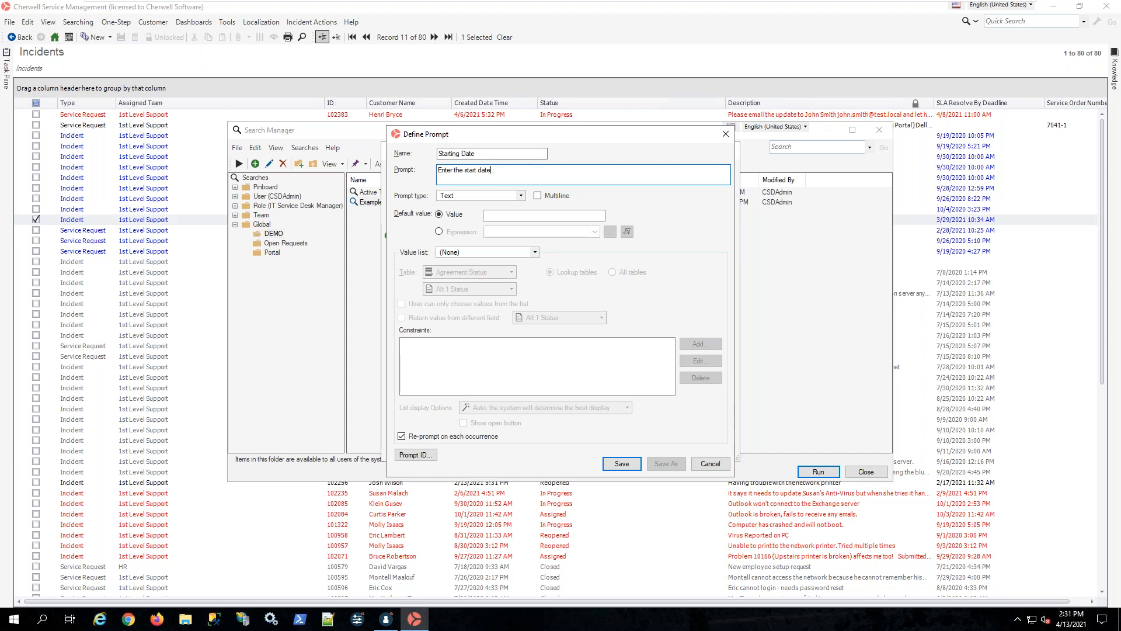
# - Try the Date/Time, Time and Logical prompt types and view the default values offered for the Logical type
pyautogui.click(521, 195)
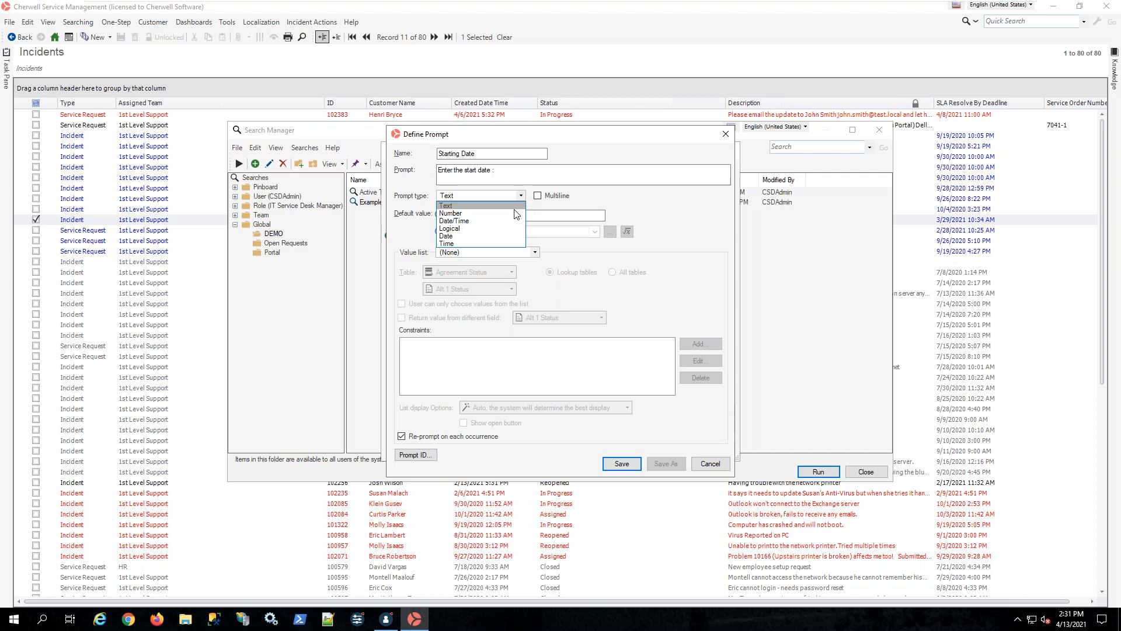
pyautogui.click(518, 221)
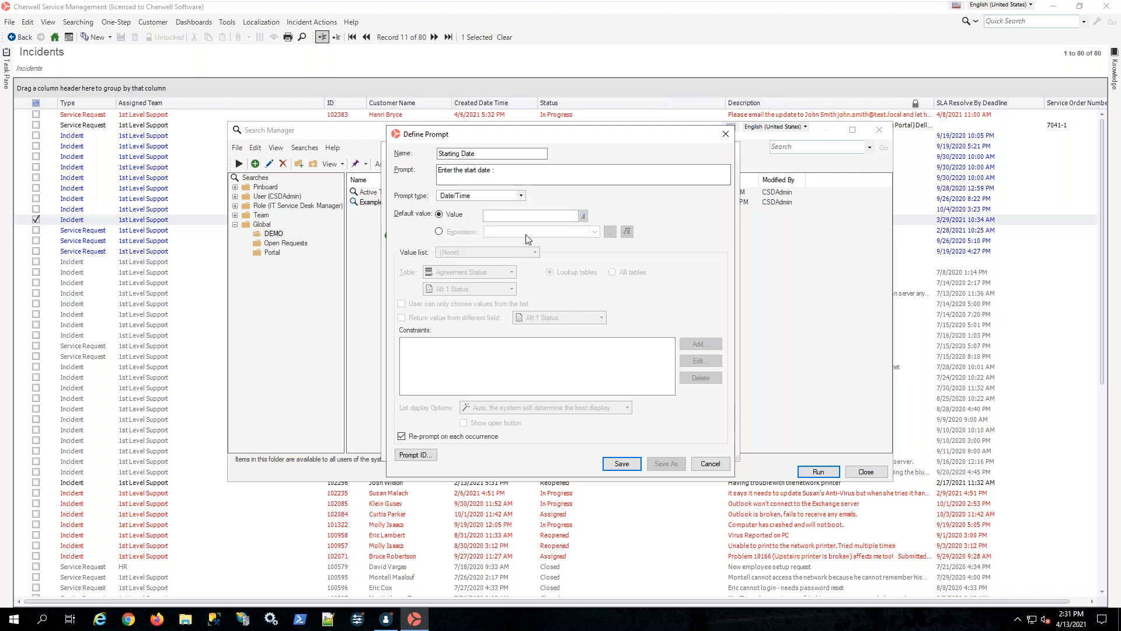
pyautogui.click(536, 215)
pyautogui.click(520, 195)
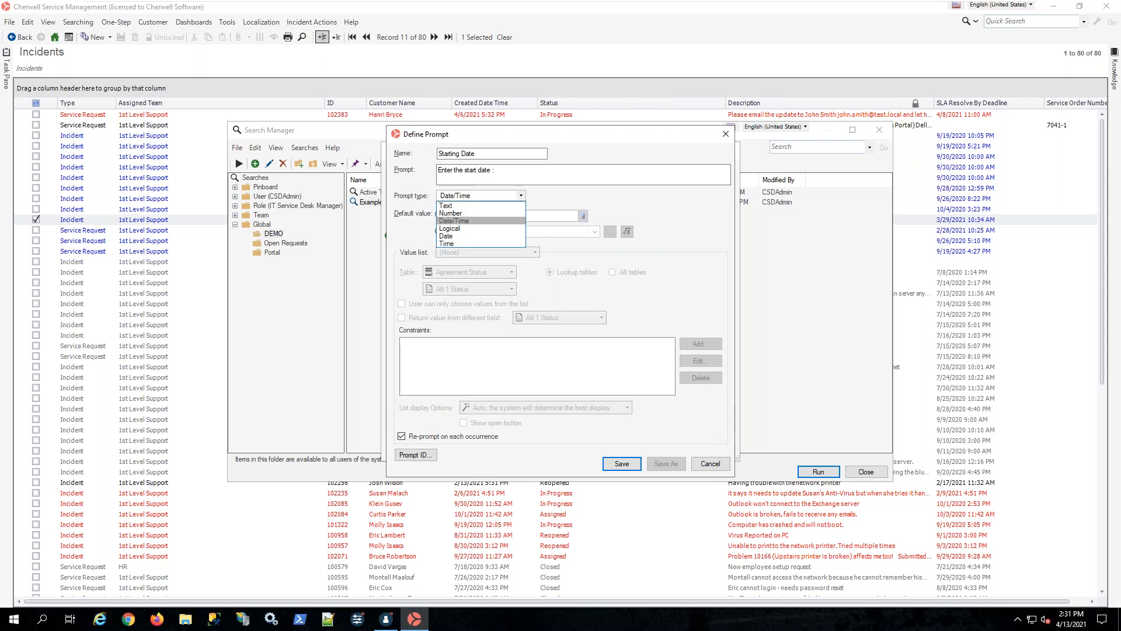
pyautogui.click(471, 243)
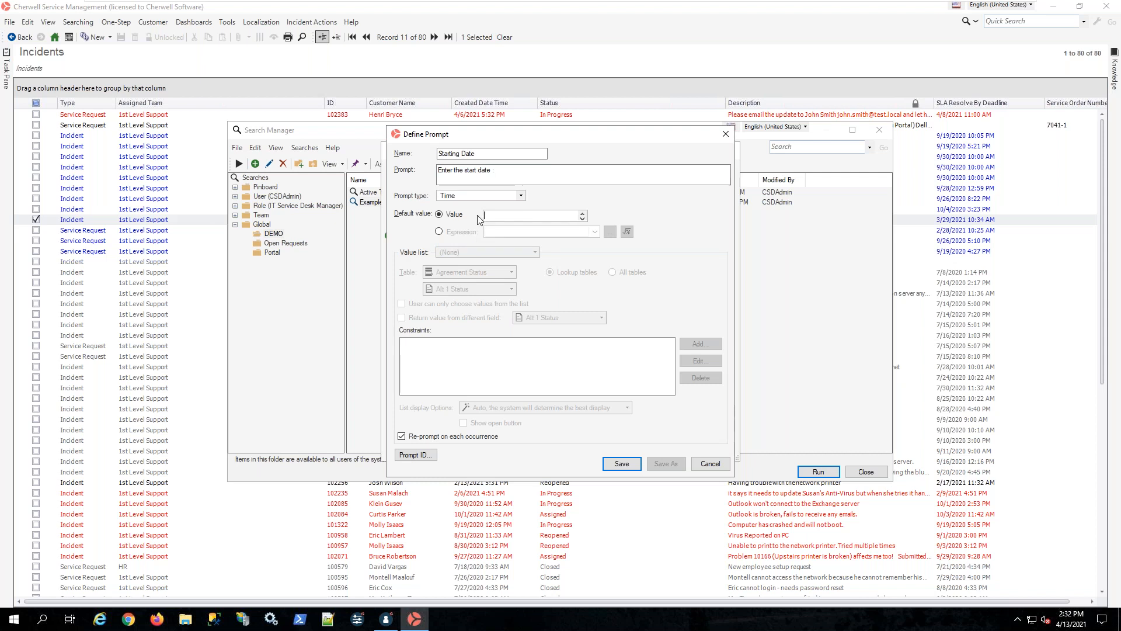
pyautogui.click(521, 197)
pyautogui.click(521, 197)
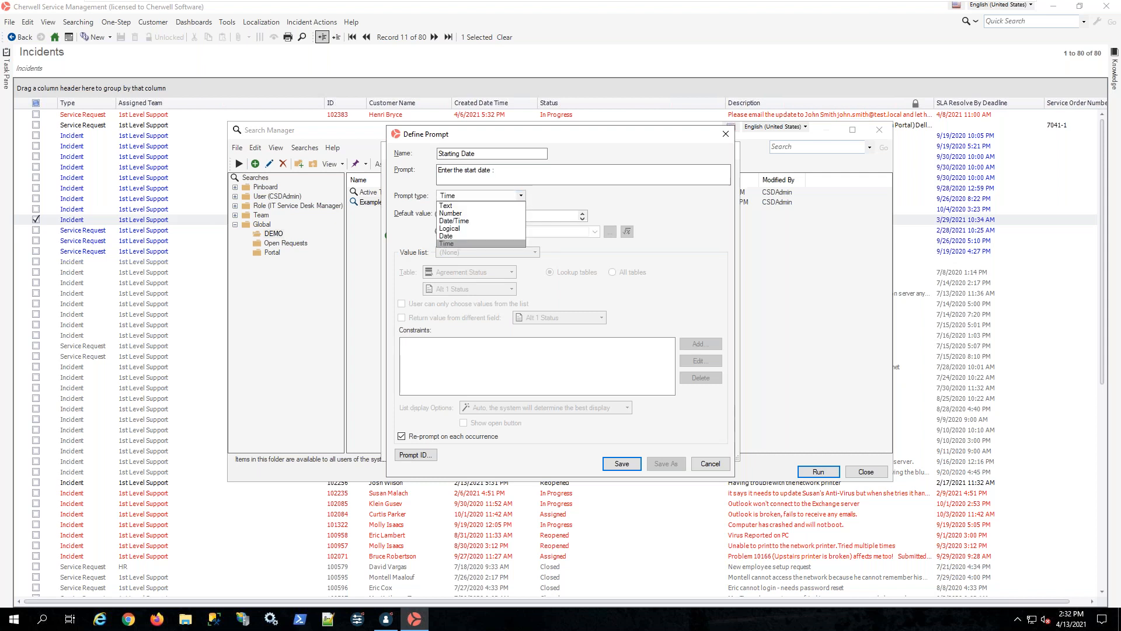
pyautogui.click(502, 226)
pyautogui.click(524, 216)
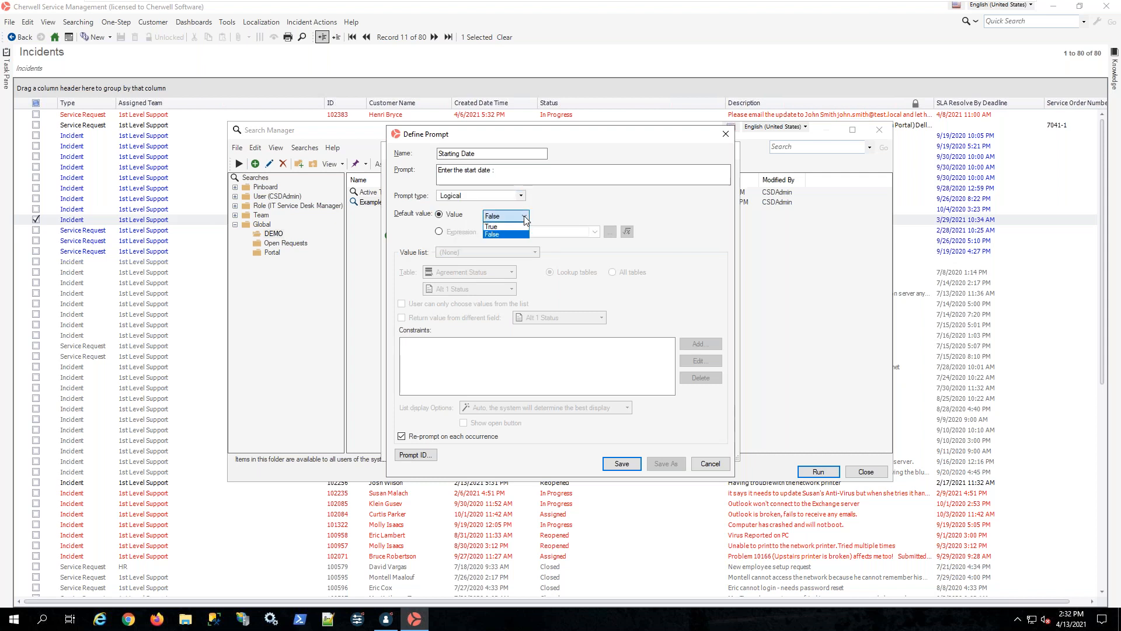
pyautogui.click(524, 216)
# - Set the prompt type to Date and its default value to today's date, 4/13/2021
pyautogui.click(521, 198)
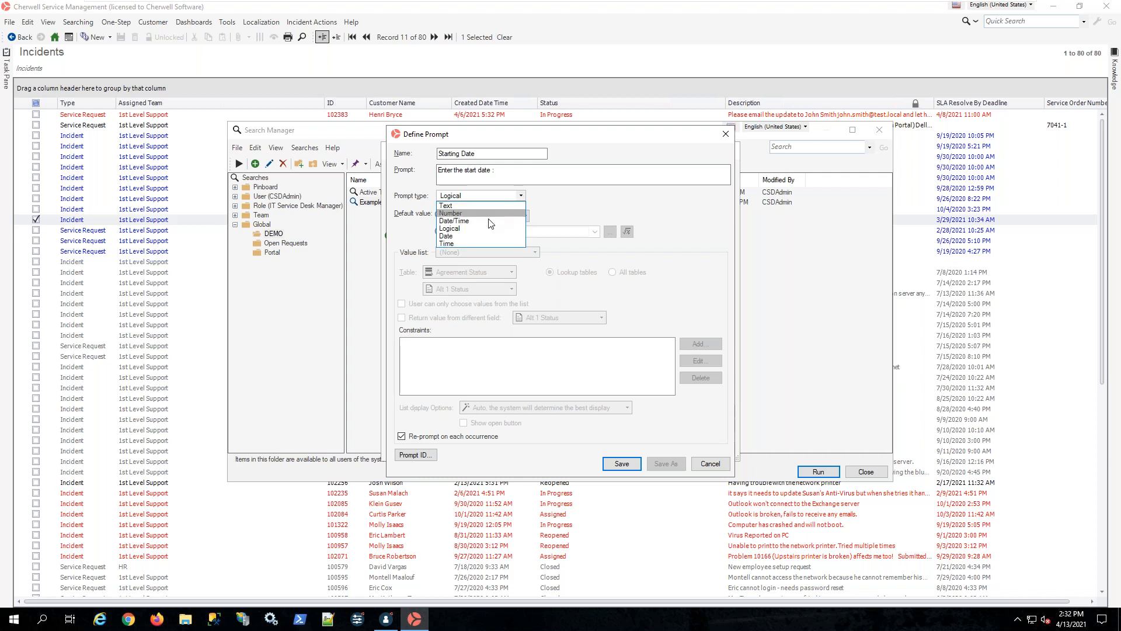
pyautogui.click(485, 235)
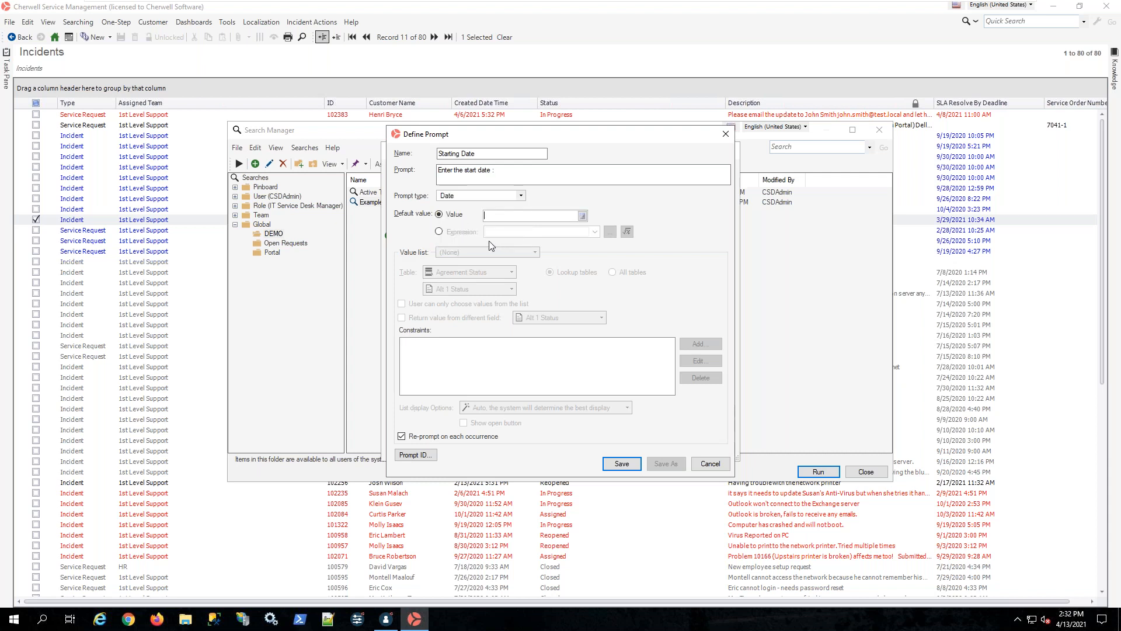
pyautogui.click(582, 217)
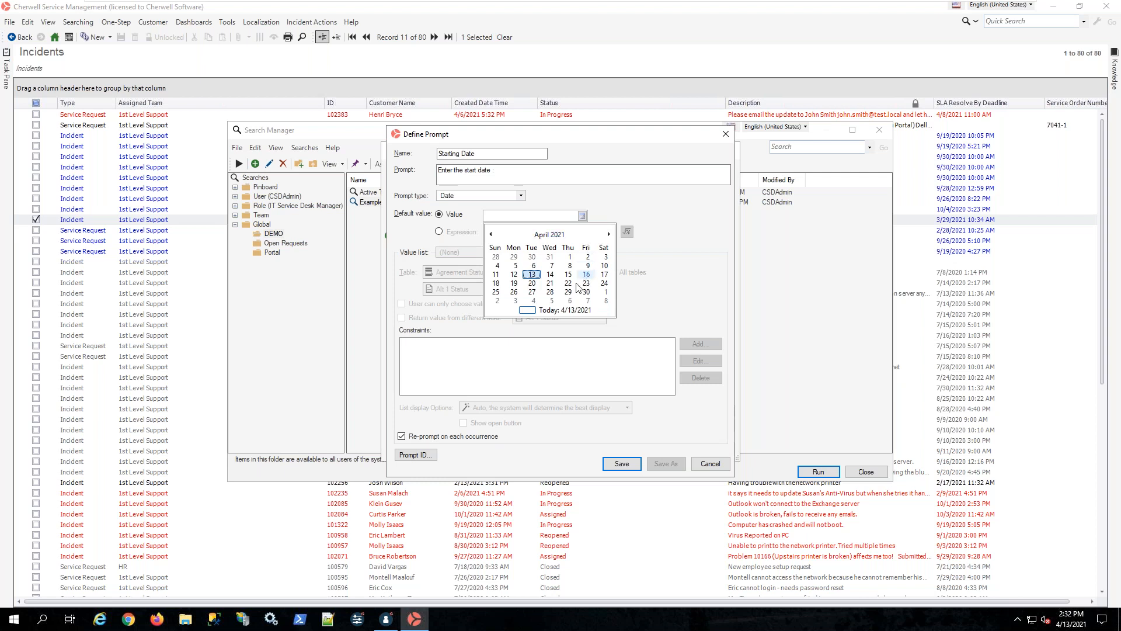
pyautogui.click(553, 310)
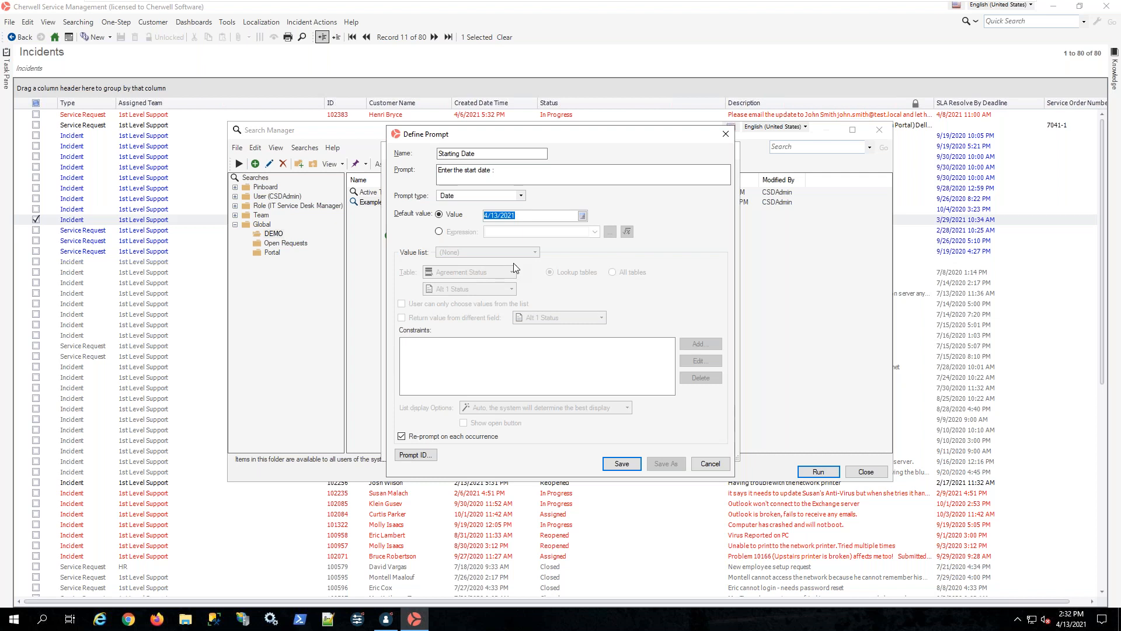
# - Switch the prompt's default to a custom Date/Time Math expression with the CurrentDateTime() system function as its value
pyautogui.click(439, 233)
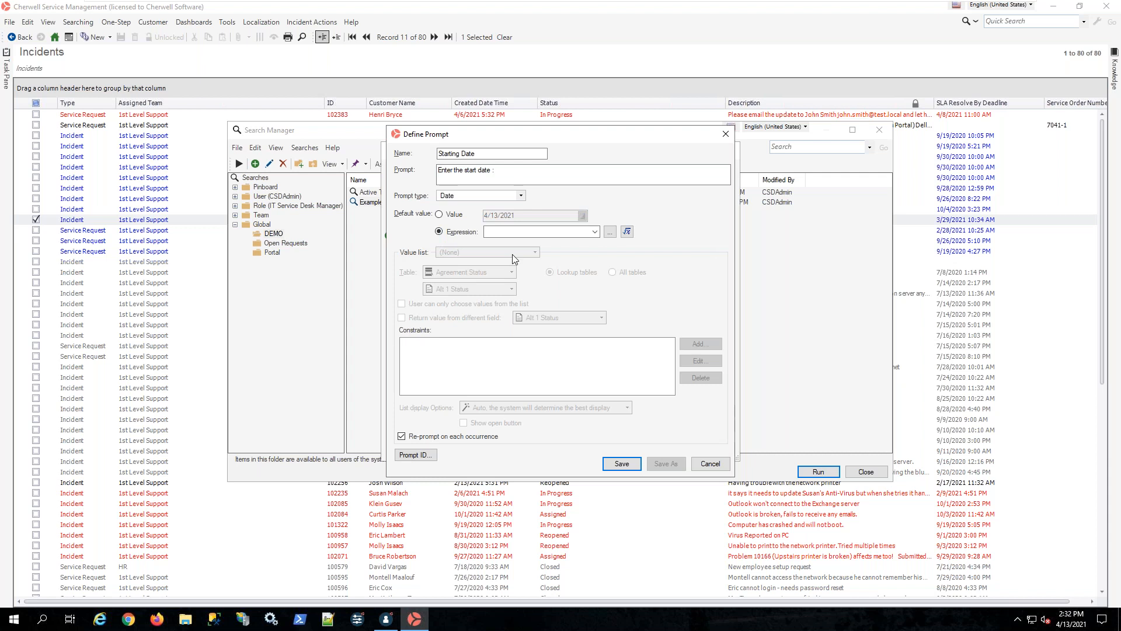
pyautogui.click(628, 233)
pyautogui.moveTo(631, 175); pyautogui.dragTo(733, 260)
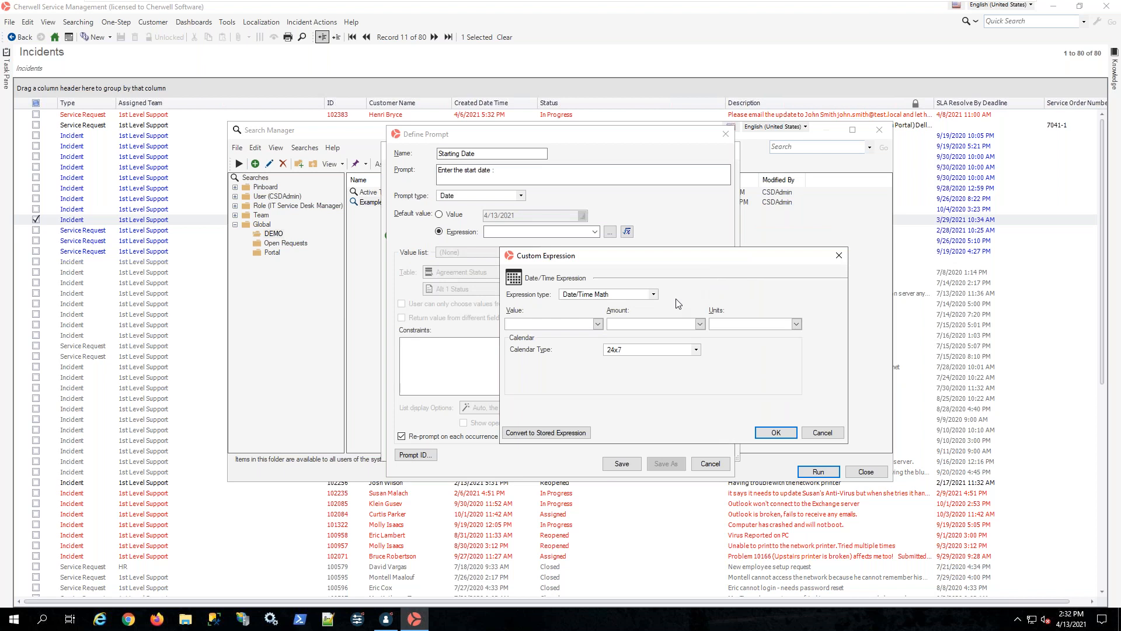
pyautogui.click(598, 324)
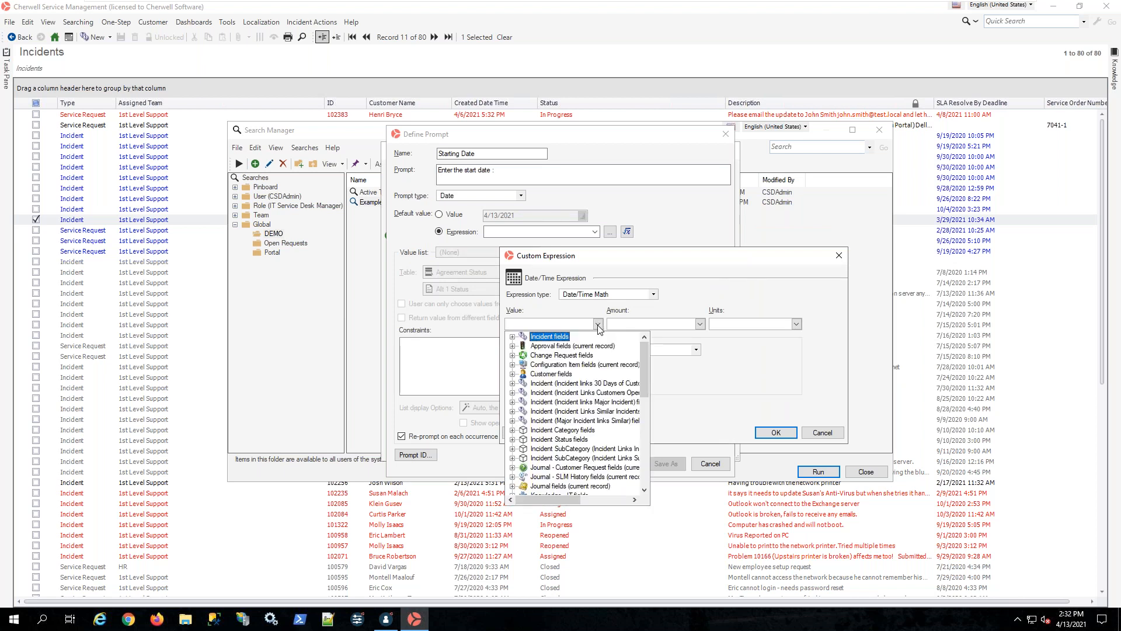
pyautogui.scroll(-10, 602, 416)
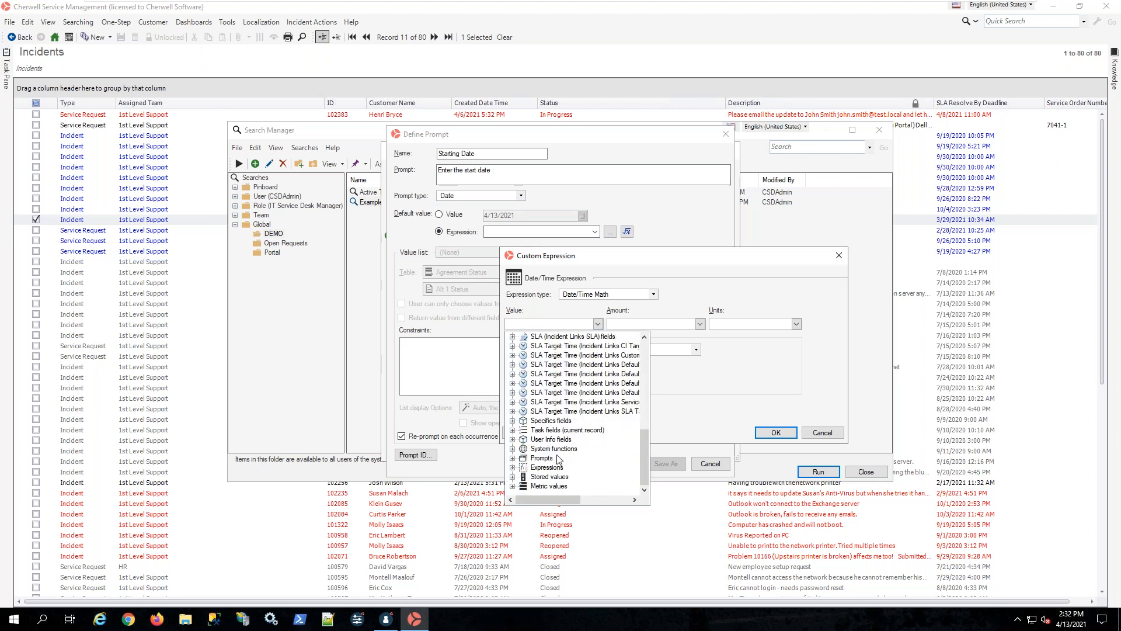
pyautogui.click(513, 449)
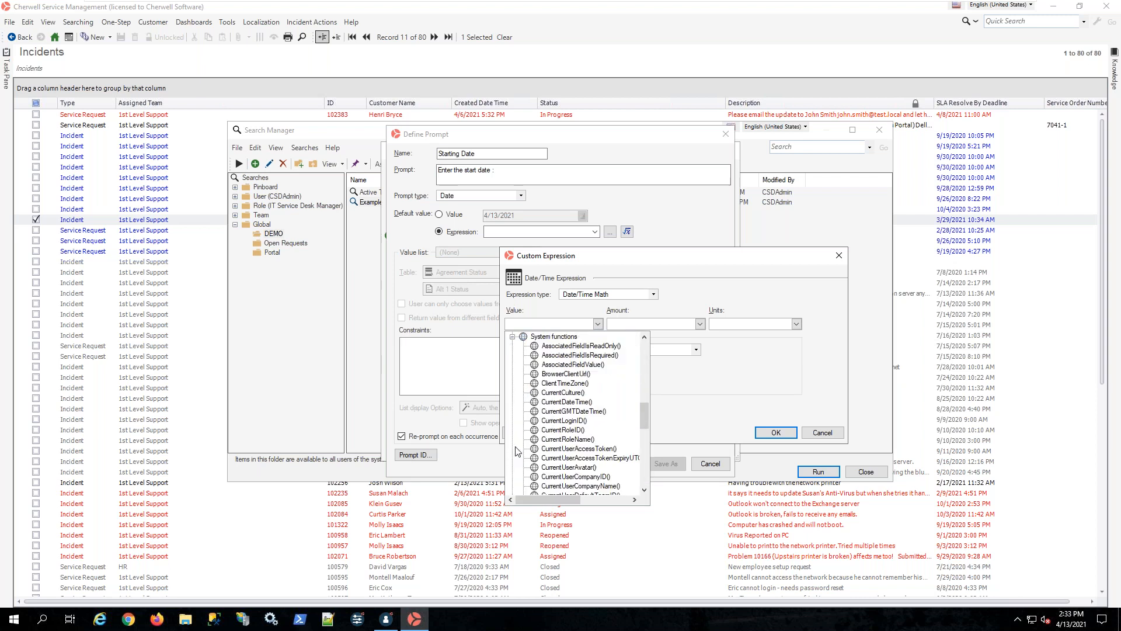
pyautogui.click(560, 402)
# - Set the expression's amount to -30 and its units to Days, and save the expression and the Starting Date prompt
pyautogui.click(641, 324)
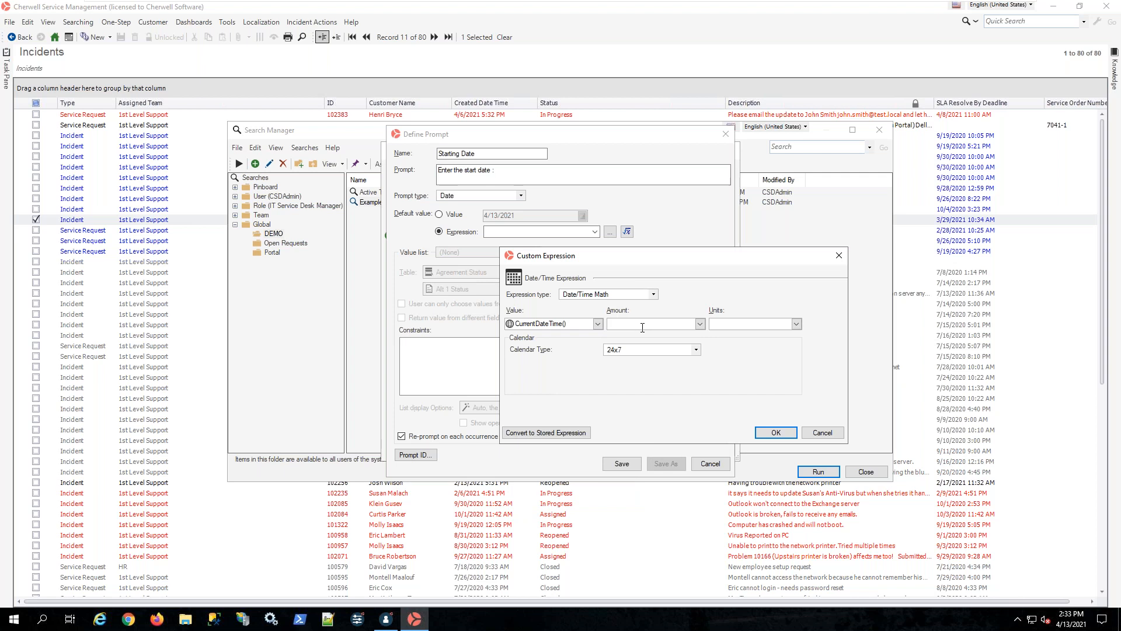
pyautogui.write('-30')
pyautogui.click(783, 324)
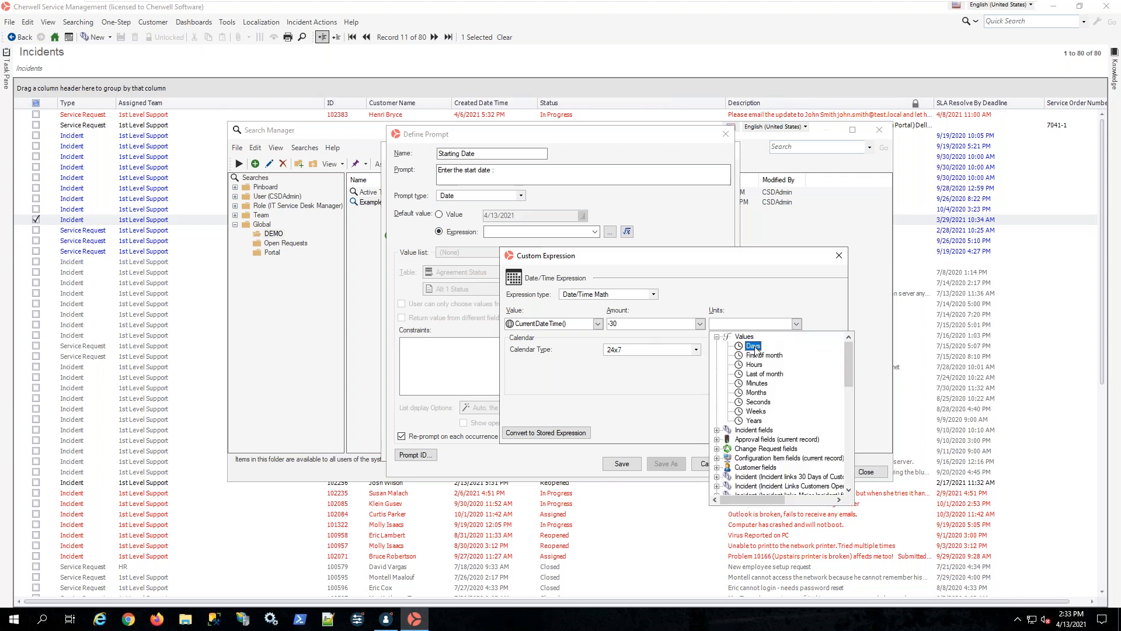
pyautogui.click(754, 347)
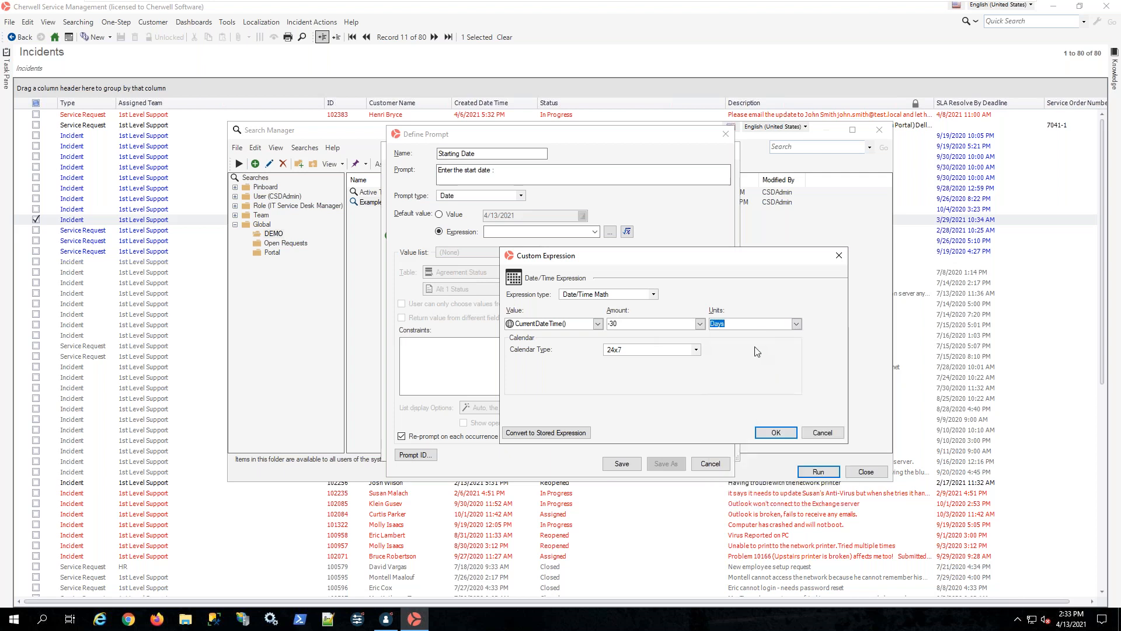
pyautogui.click(777, 433)
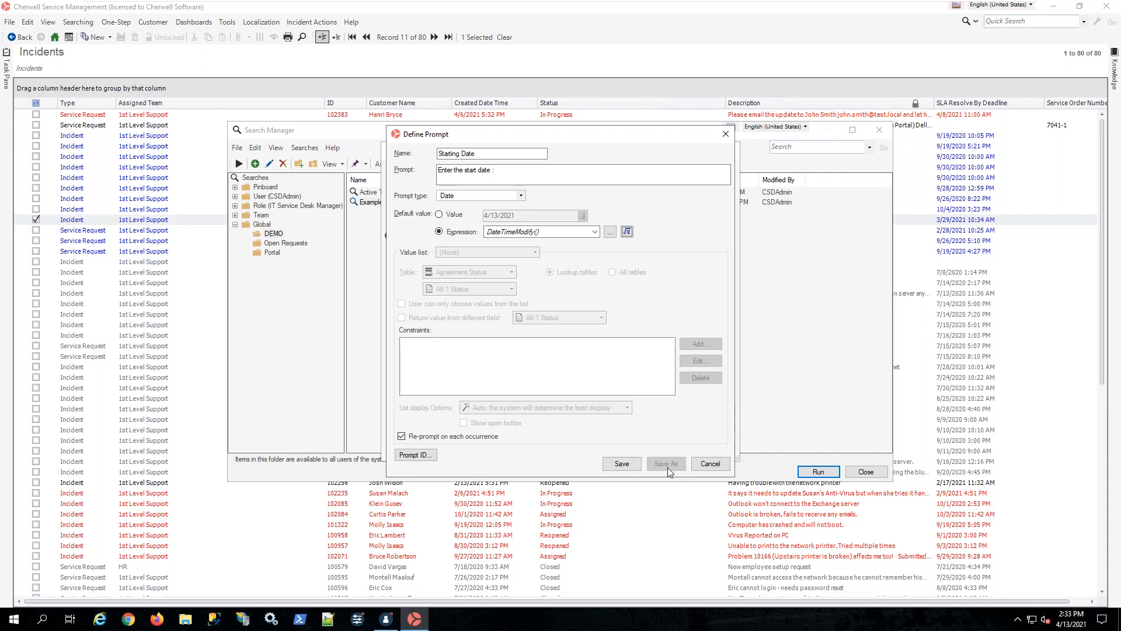
pyautogui.click(630, 465)
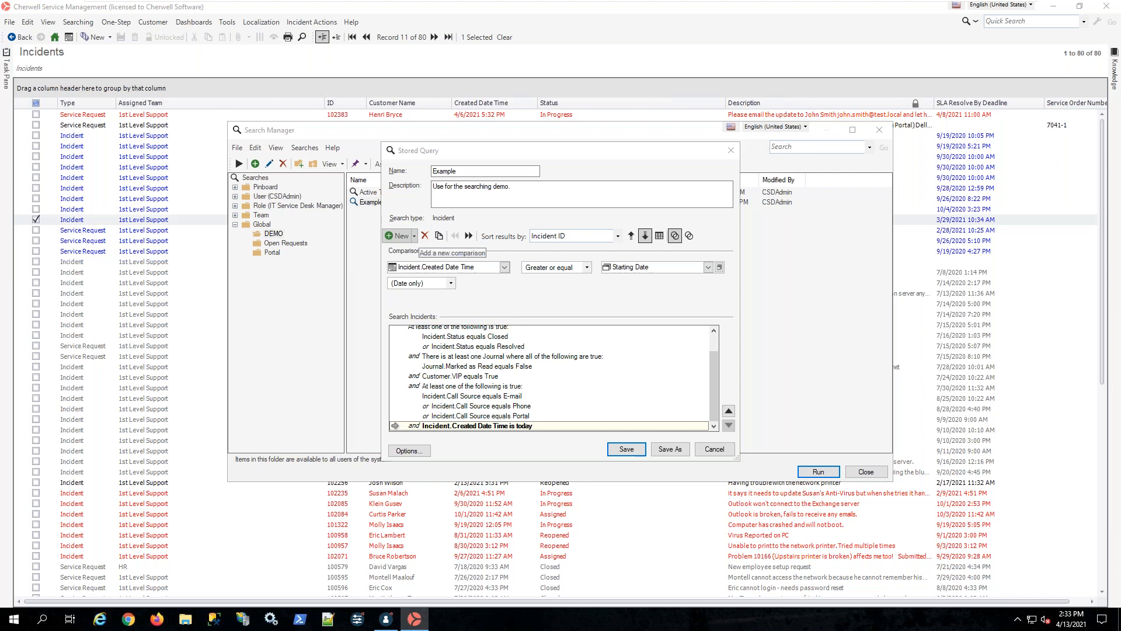
# - Add a new comparison to the search that uses the Incident.Call Source field
pyautogui.click(402, 236)
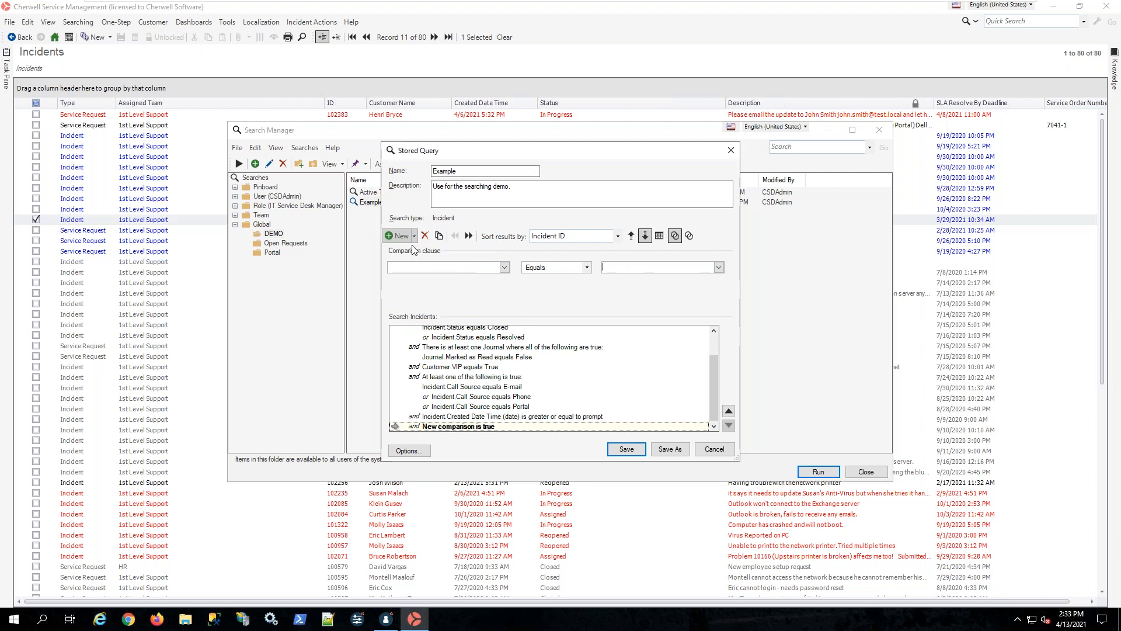
pyautogui.click(505, 267)
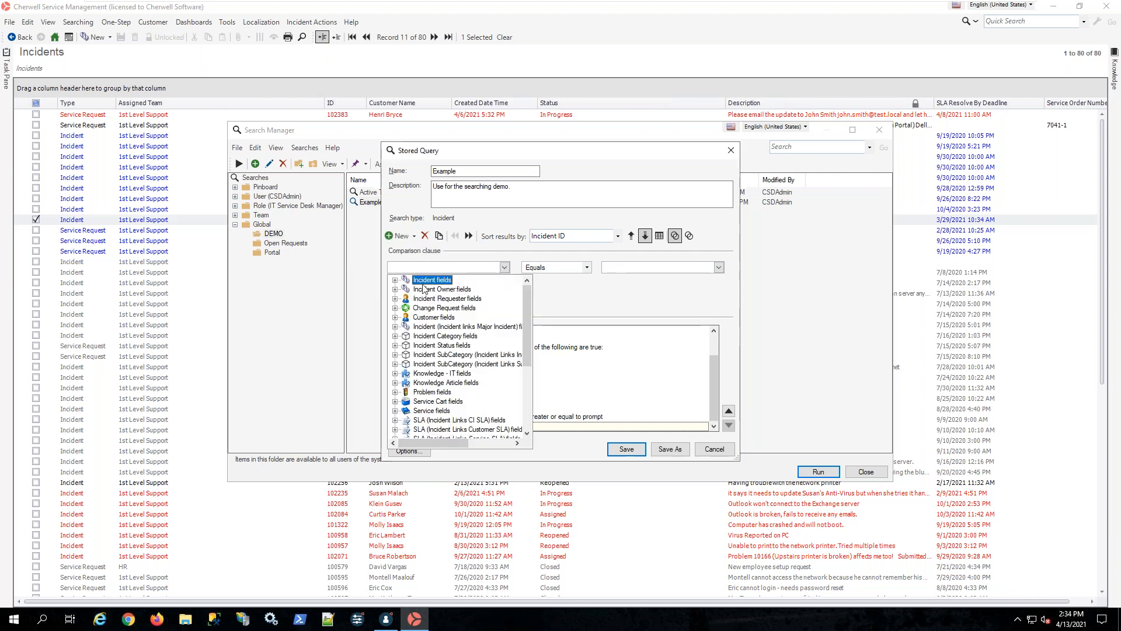
pyautogui.click(395, 280)
pyautogui.click(447, 318)
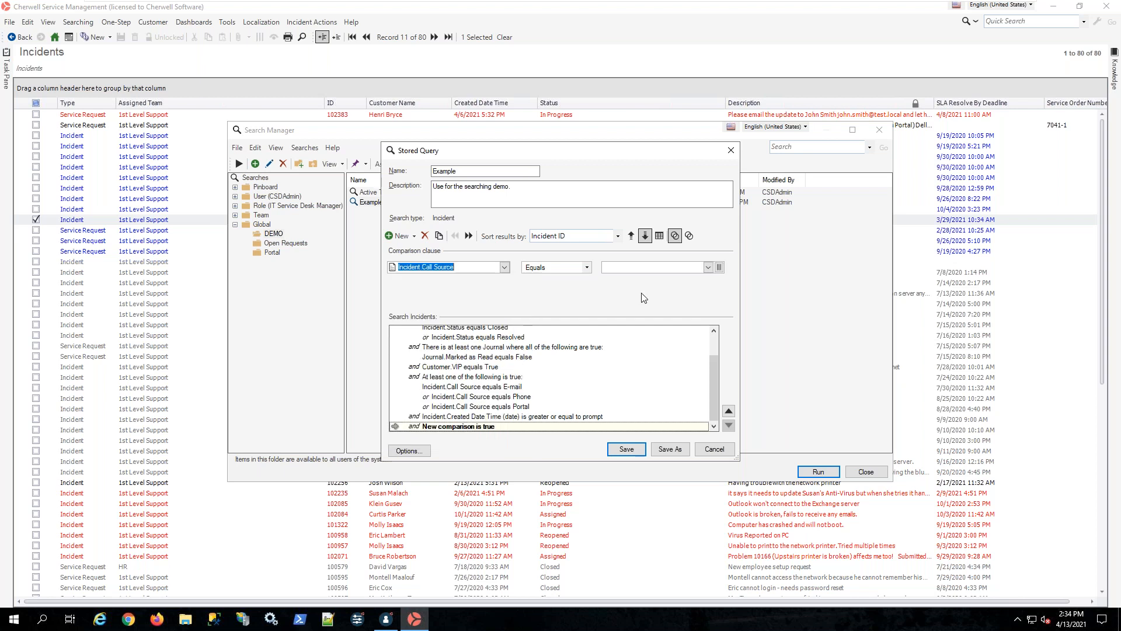
# - Try to use the stored Entitlement expression as the value of the new Incident.Call Source comparison
pyautogui.click(708, 268)
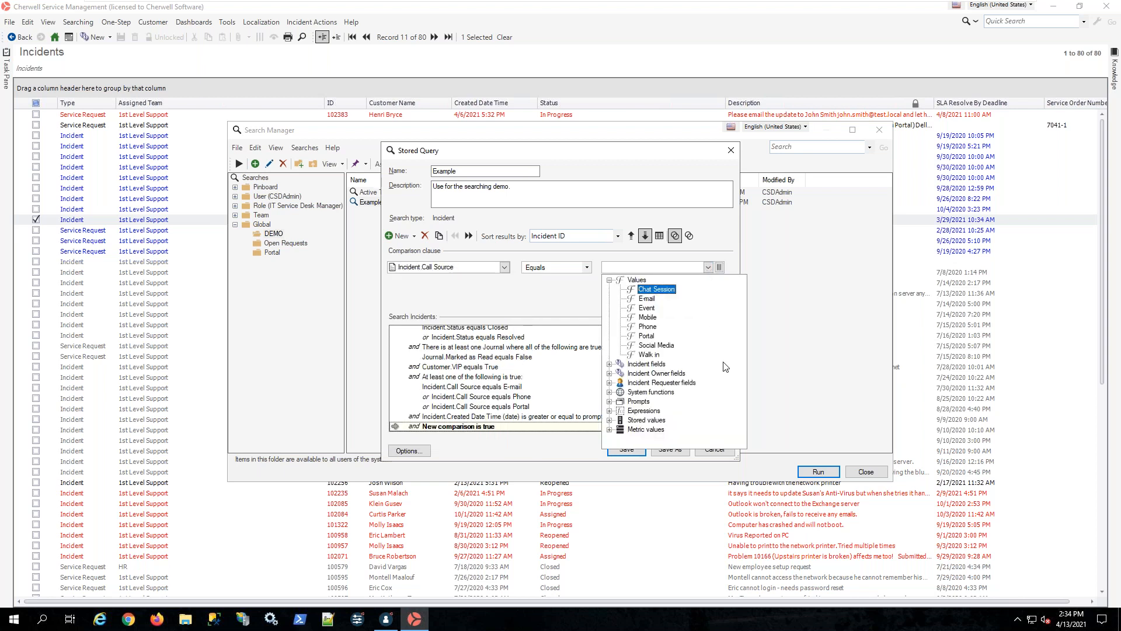
pyautogui.click(610, 411)
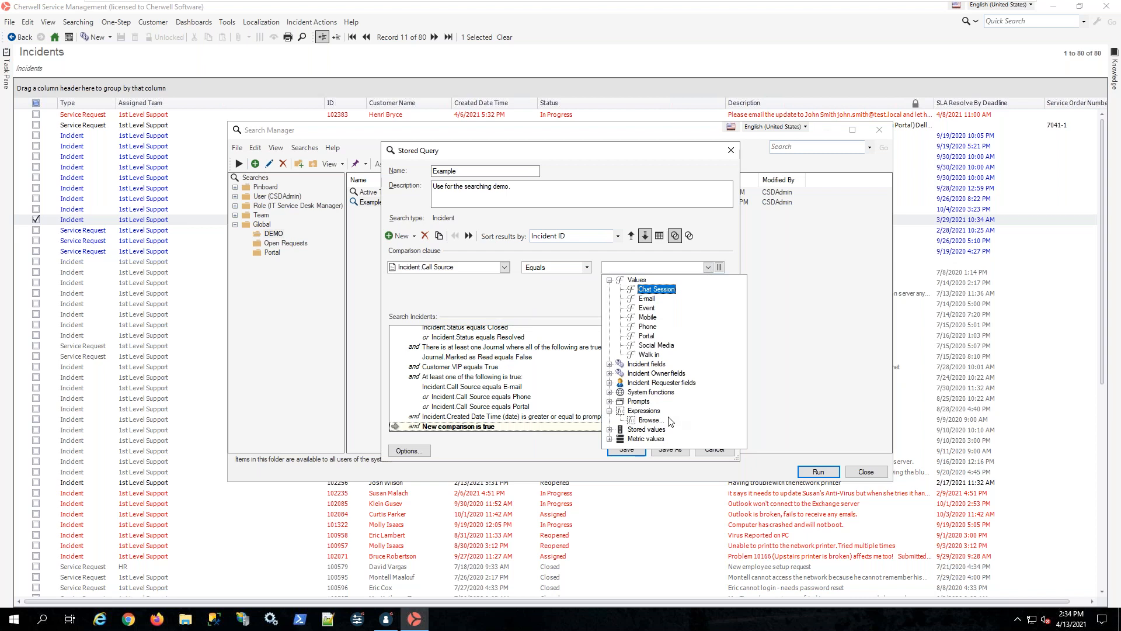
pyautogui.click(650, 420)
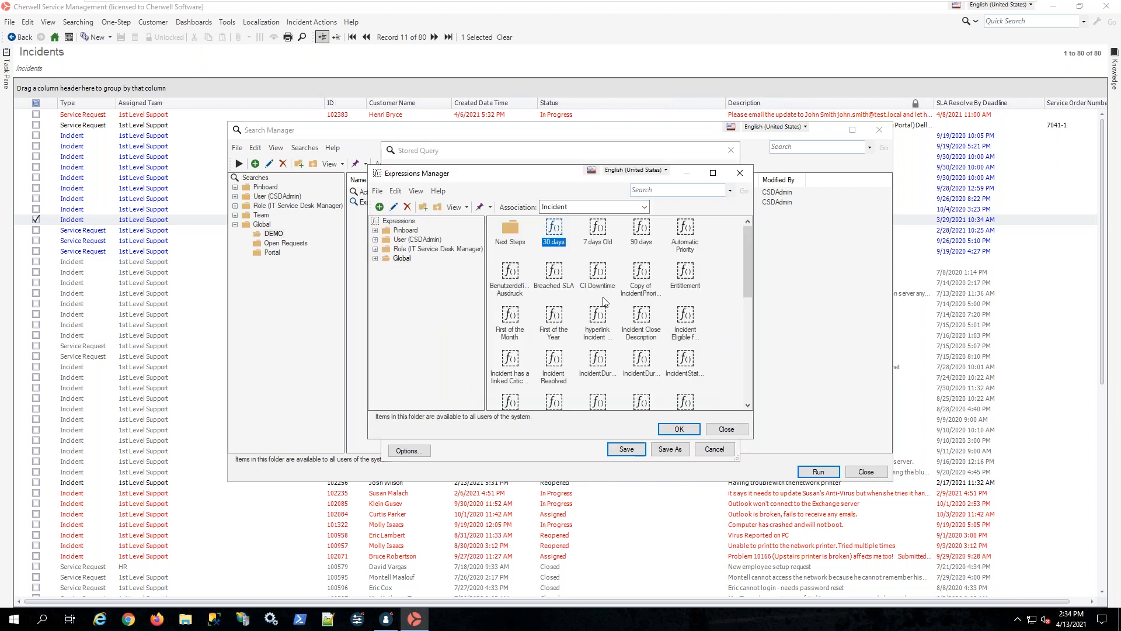
pyautogui.click(684, 278)
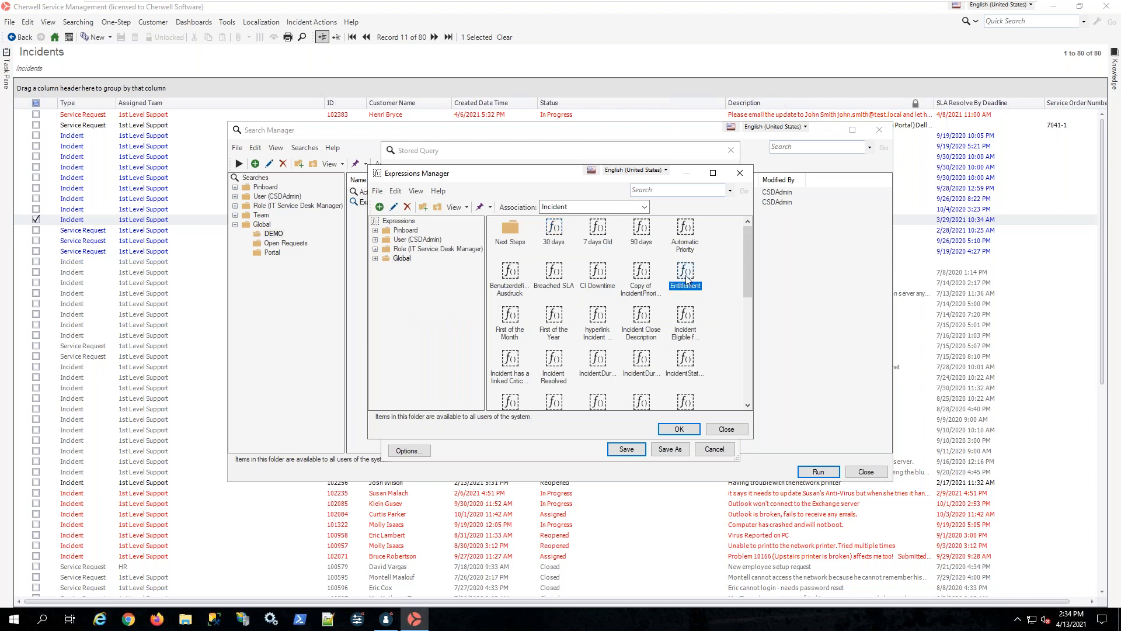
pyautogui.click(683, 430)
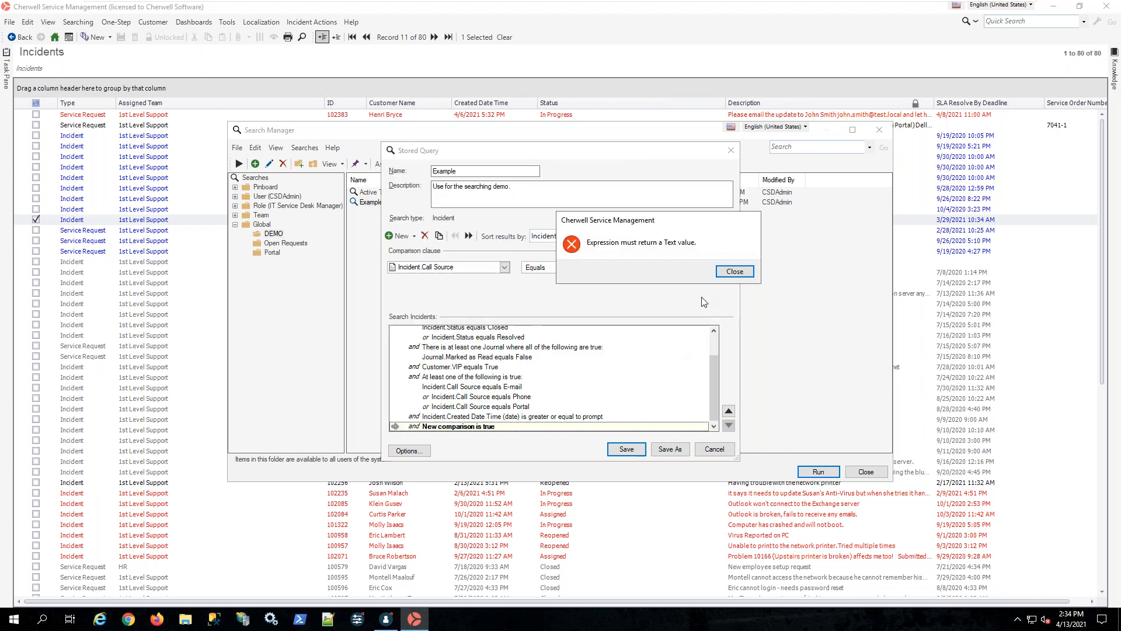
pyautogui.click(735, 271)
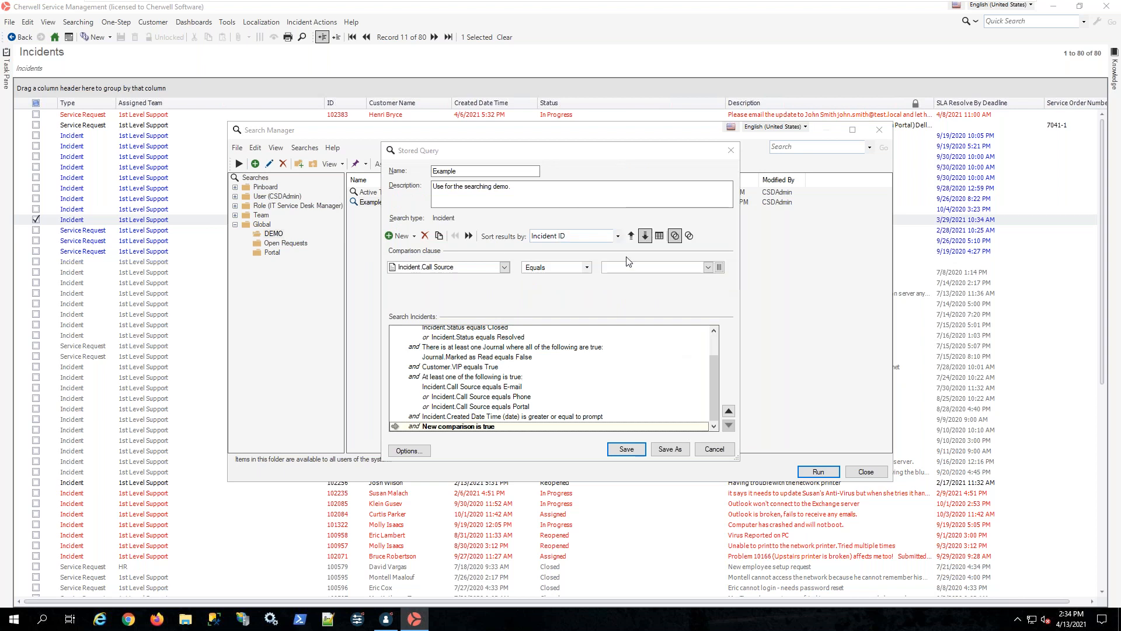
# - Examine the metric values, stored values and system functions that can serve as the Incident.Call Source comparison's value
pyautogui.click(708, 266)
pyautogui.click(609, 430)
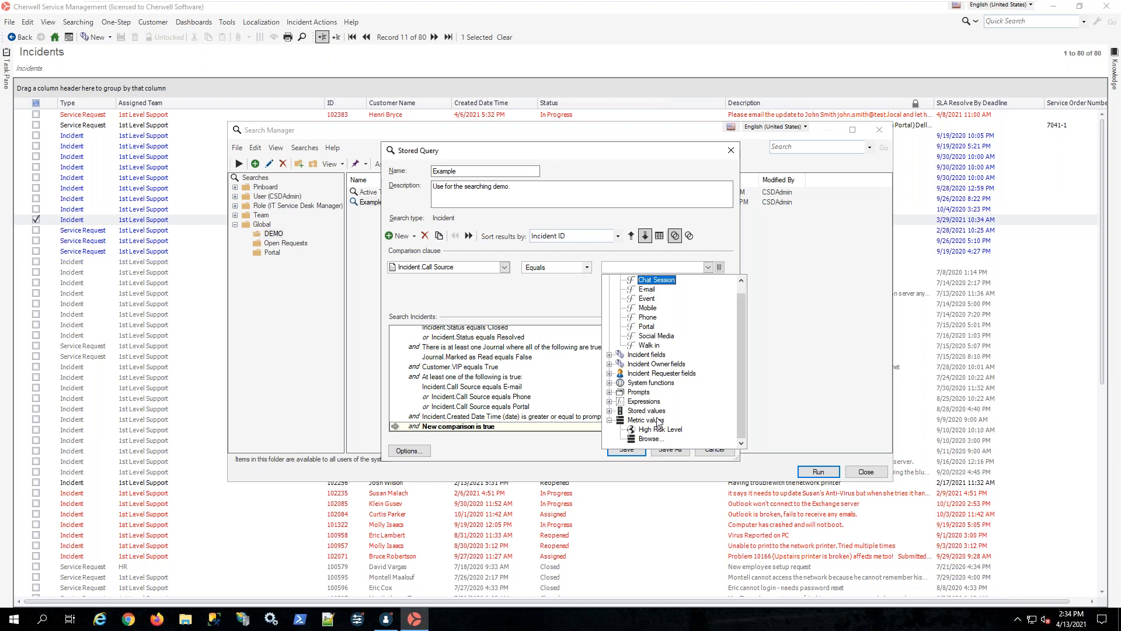
pyautogui.click(610, 384)
pyautogui.click(615, 281)
pyautogui.click(610, 411)
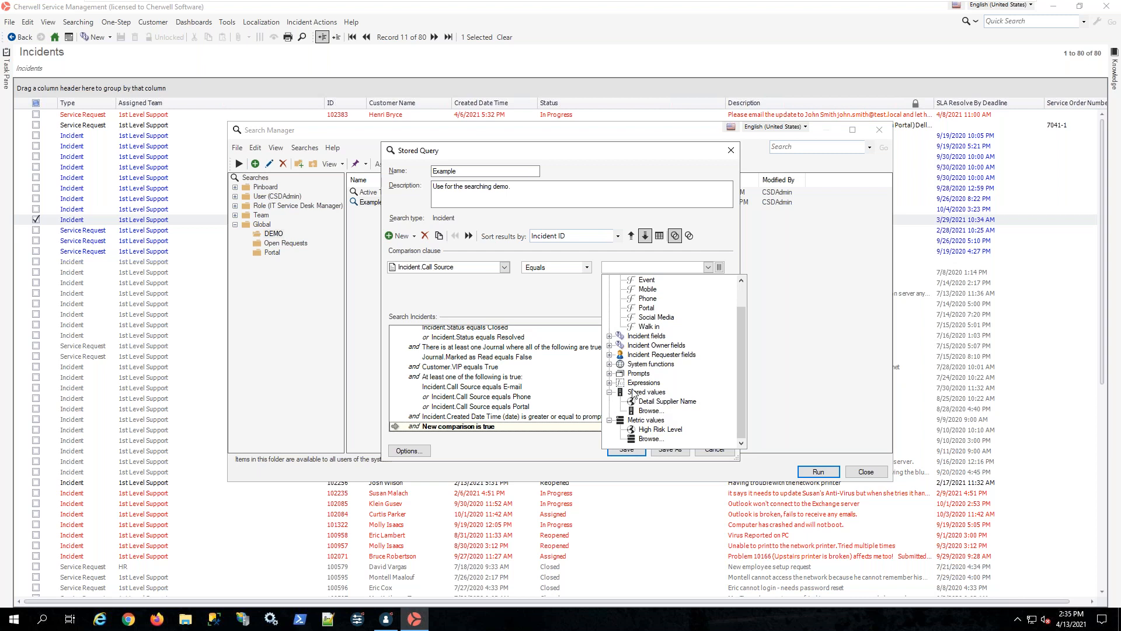
pyautogui.click(610, 364)
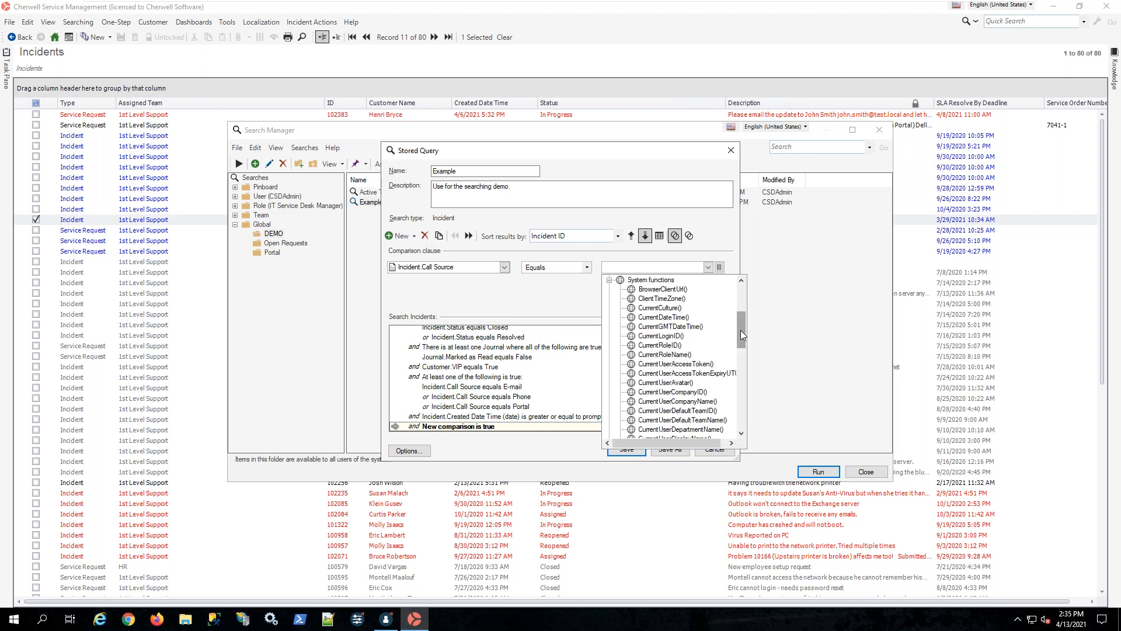
pyautogui.moveTo(740, 331); pyautogui.dragTo(737, 356)
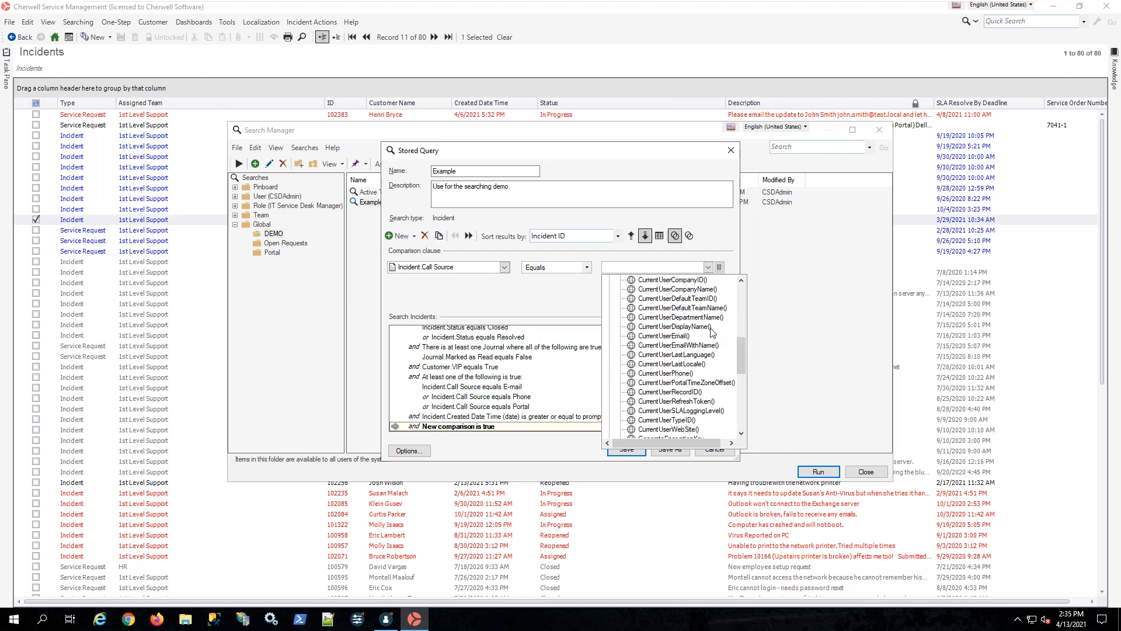
pyautogui.moveTo(742, 348); pyautogui.dragTo(745, 385)
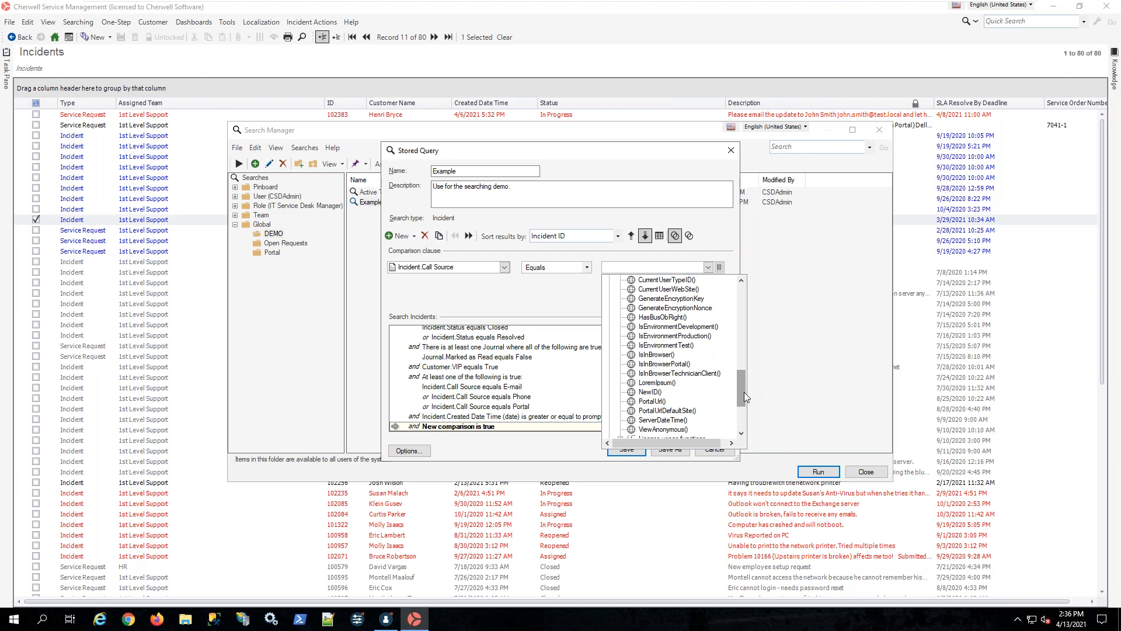
pyautogui.click(726, 245)
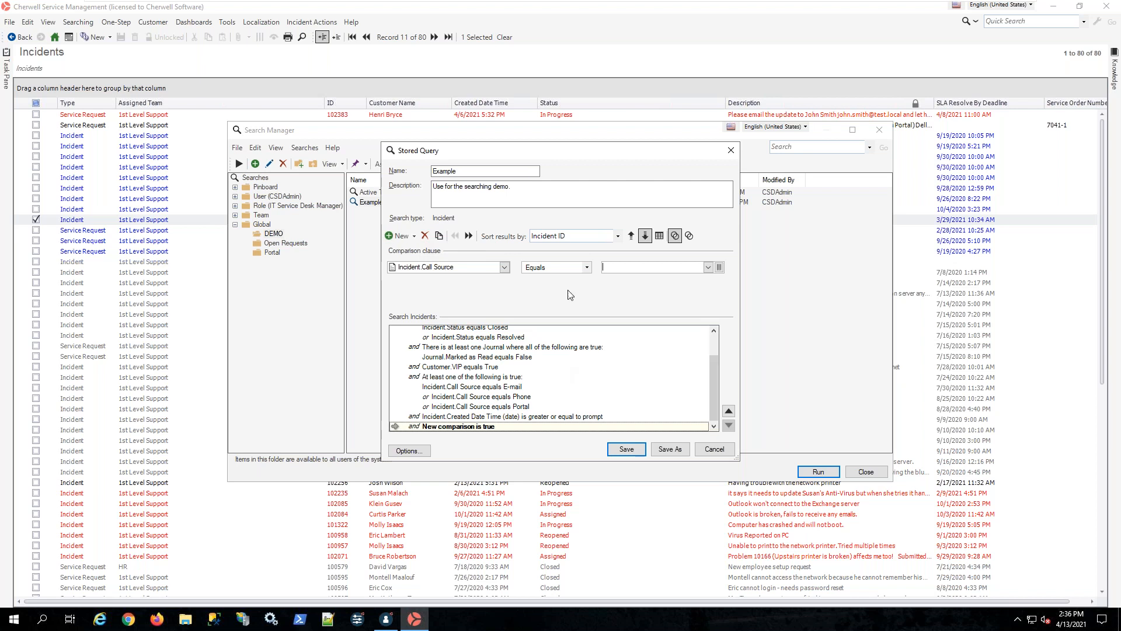
# - Delete the unfinished Incident.Call Source comparison and add a group clause directly above the existing Call Source group
pyautogui.click(425, 235)
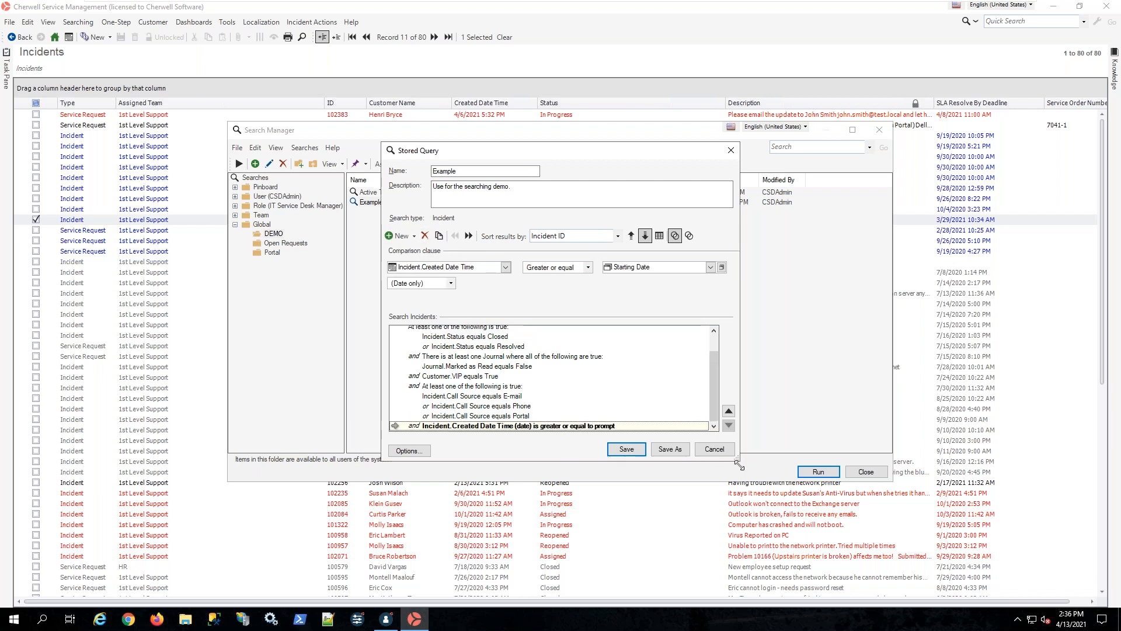
pyautogui.moveTo(739, 461); pyautogui.dragTo(742, 603)
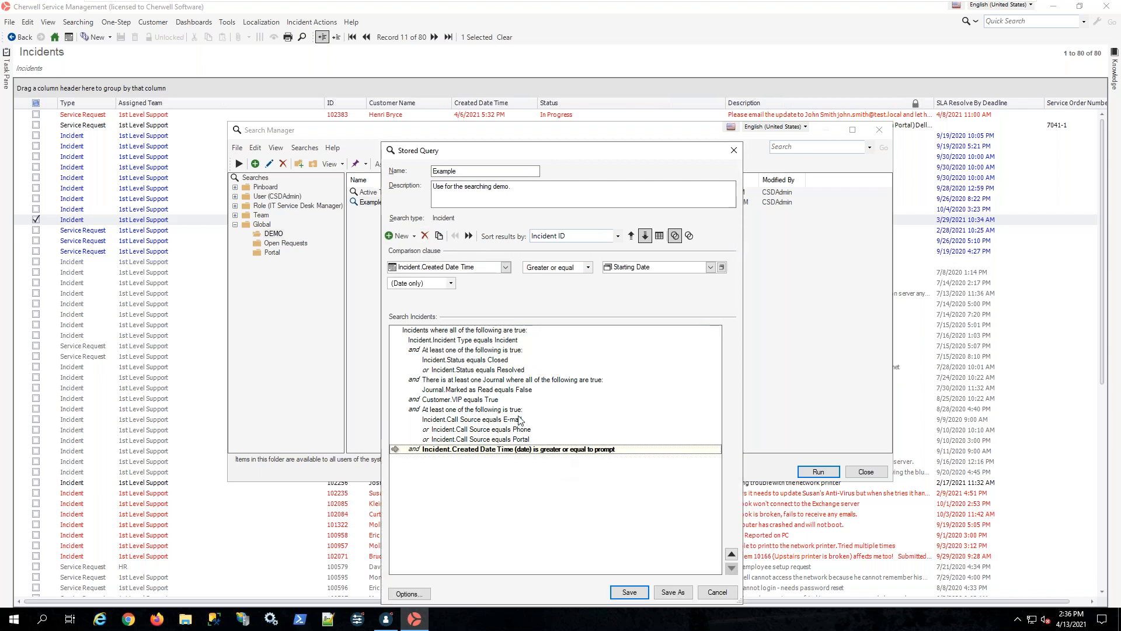
pyautogui.click(459, 410)
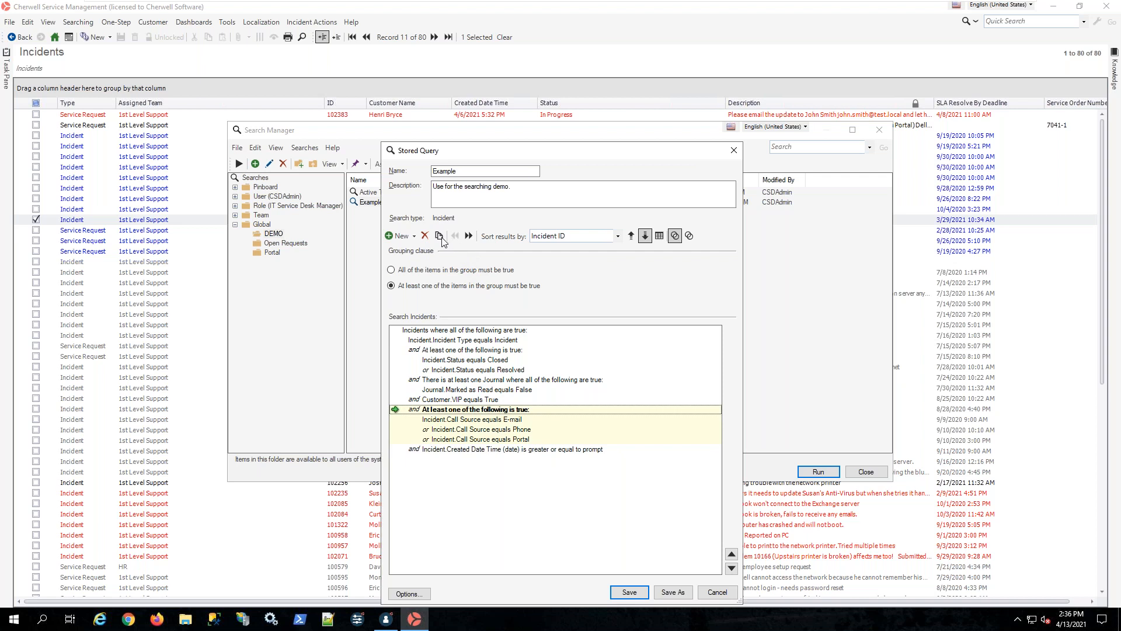
pyautogui.click(415, 236)
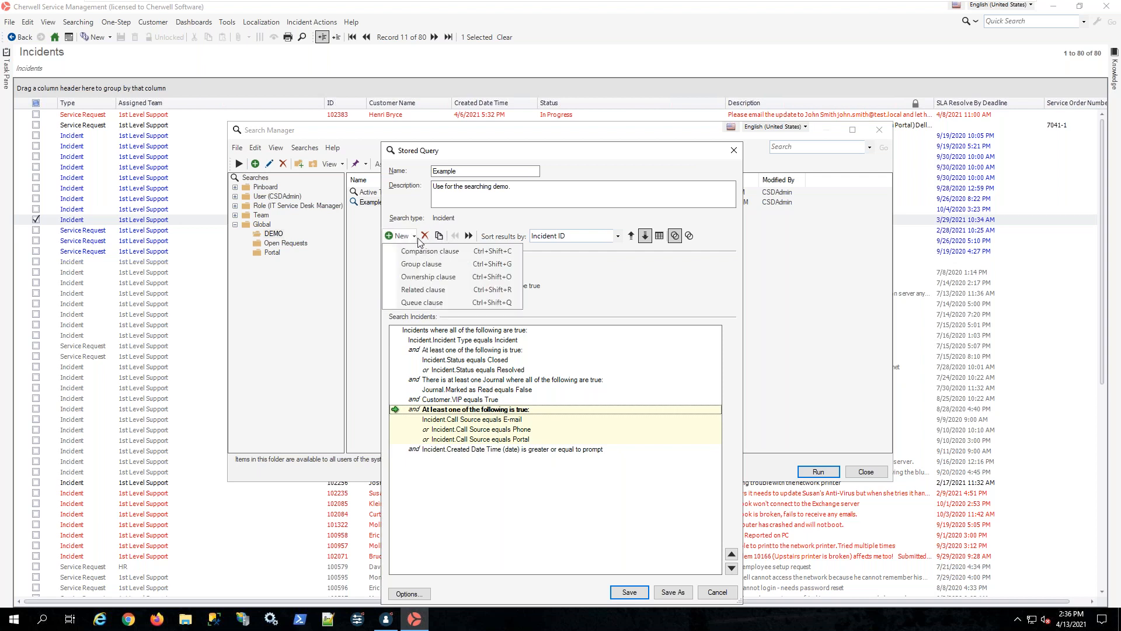
pyautogui.click(425, 267)
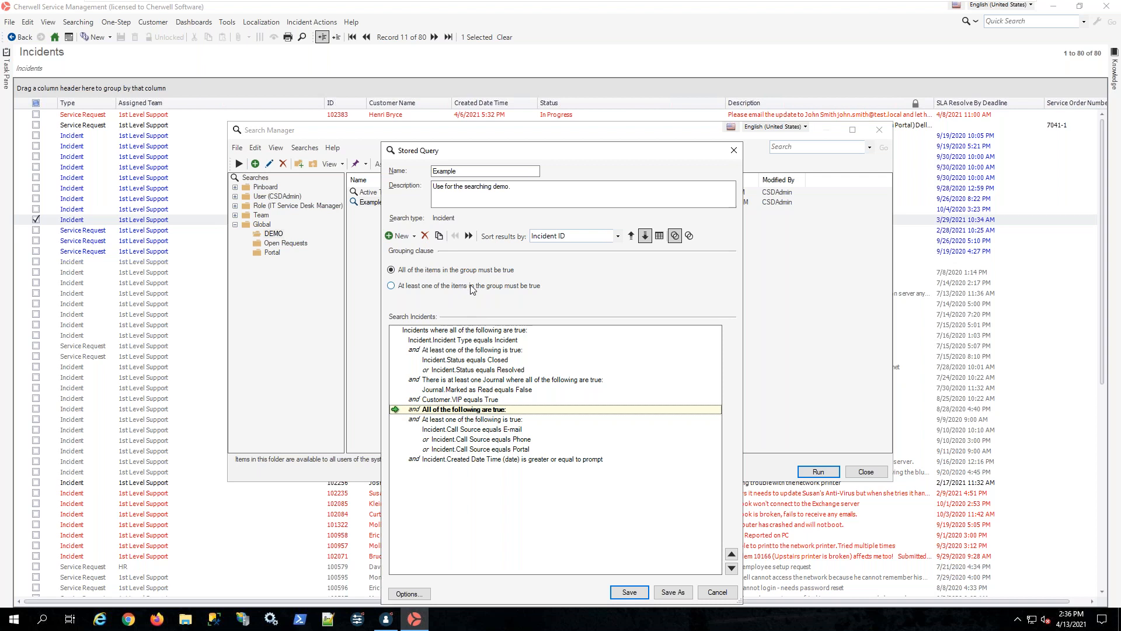
# - Add a comparison clause inside the new group that uses the Incident.Status field
pyautogui.click(413, 236)
pyautogui.click(420, 256)
pyautogui.click(505, 267)
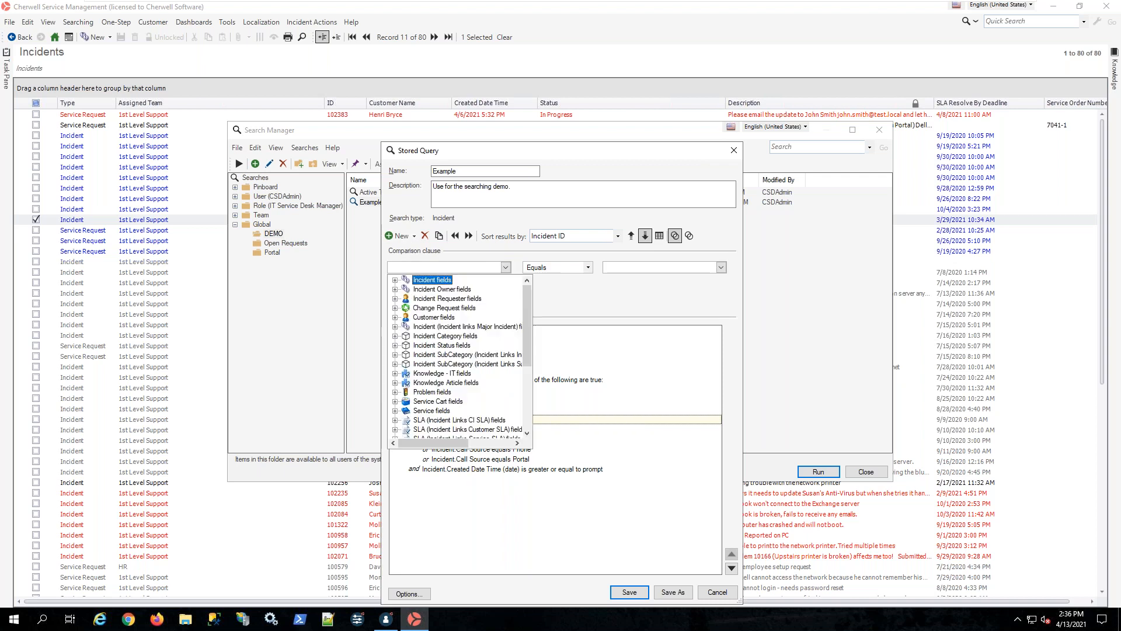
pyautogui.click(395, 281)
pyautogui.scroll(-10, 460, 381)
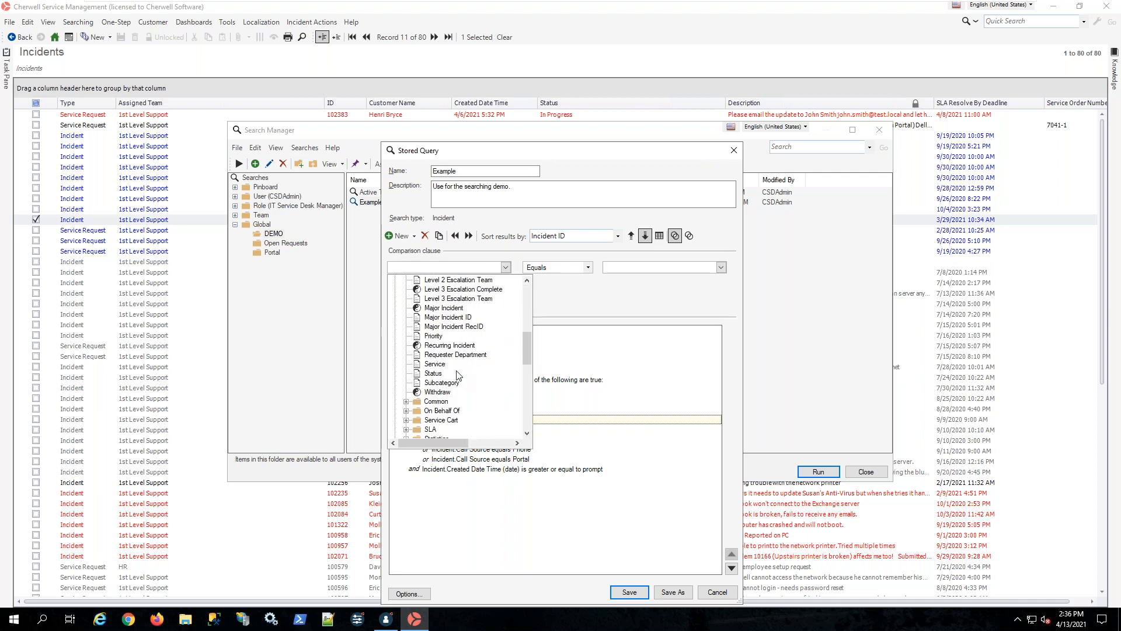
pyautogui.click(435, 374)
pyautogui.click(560, 267)
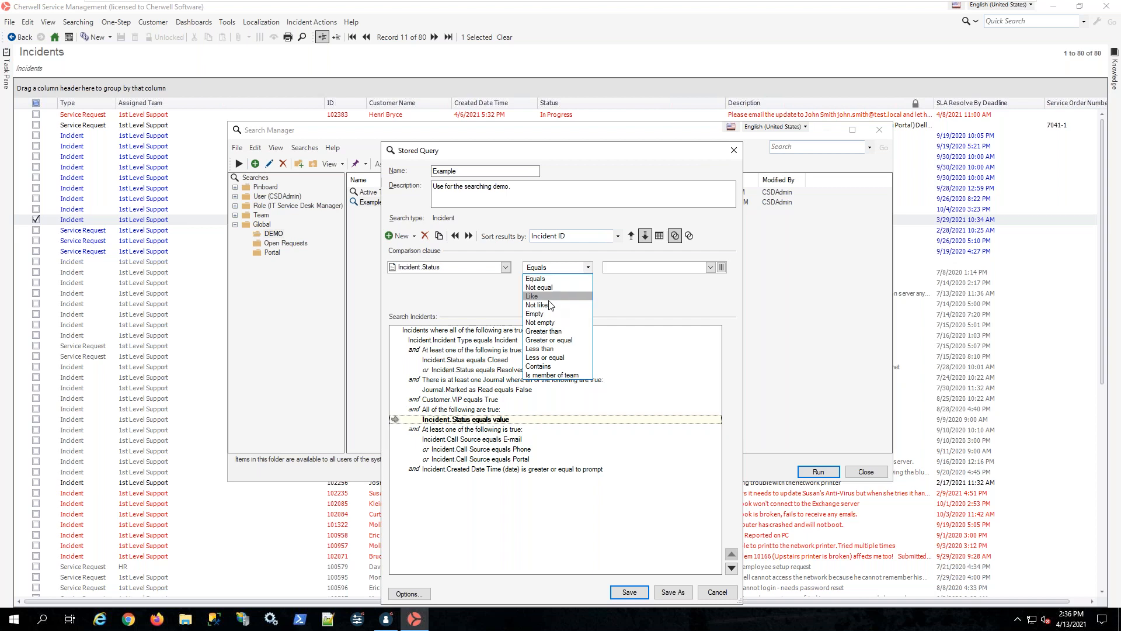
pyautogui.click(552, 287)
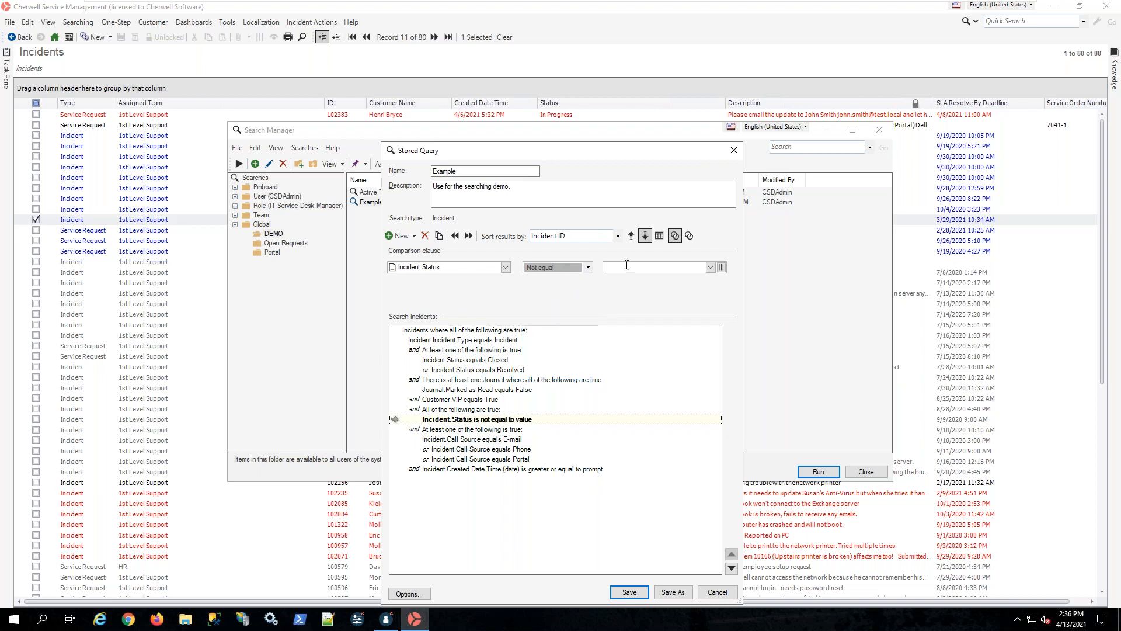
pyautogui.click(589, 268)
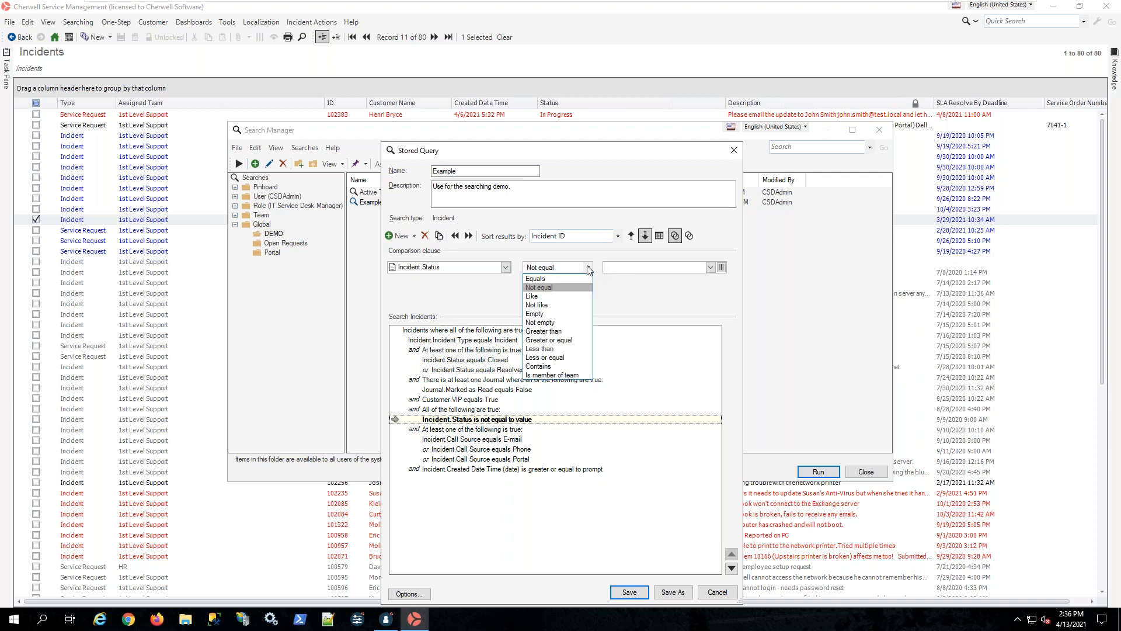
pyautogui.click(538, 279)
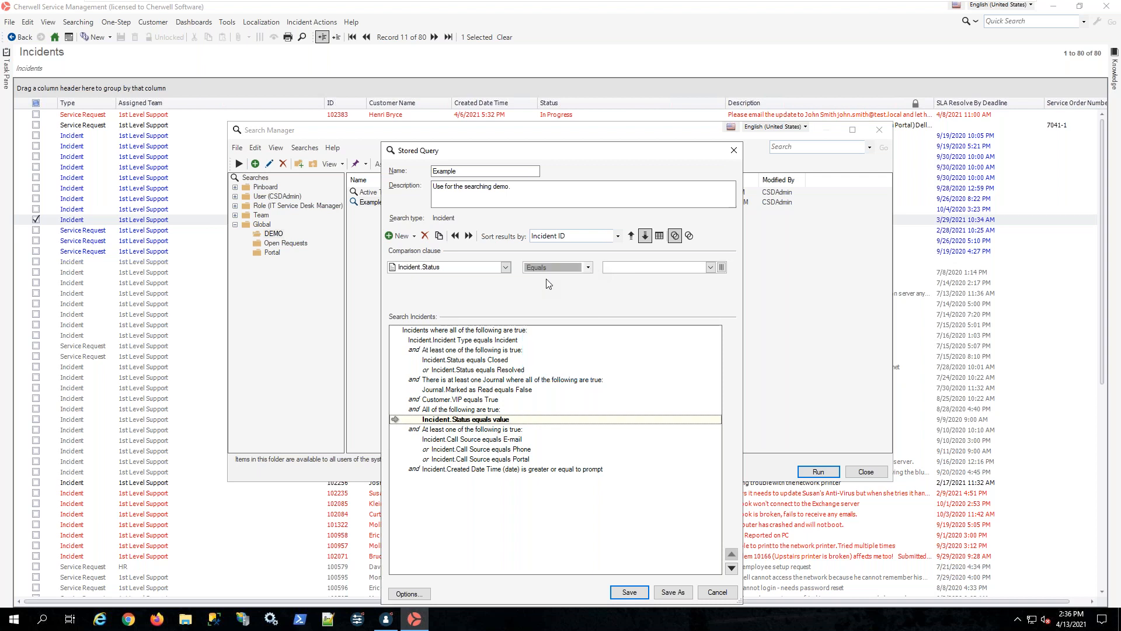
# - Set the value of the new group's Incident.Status comparison to New
pyautogui.click(710, 267)
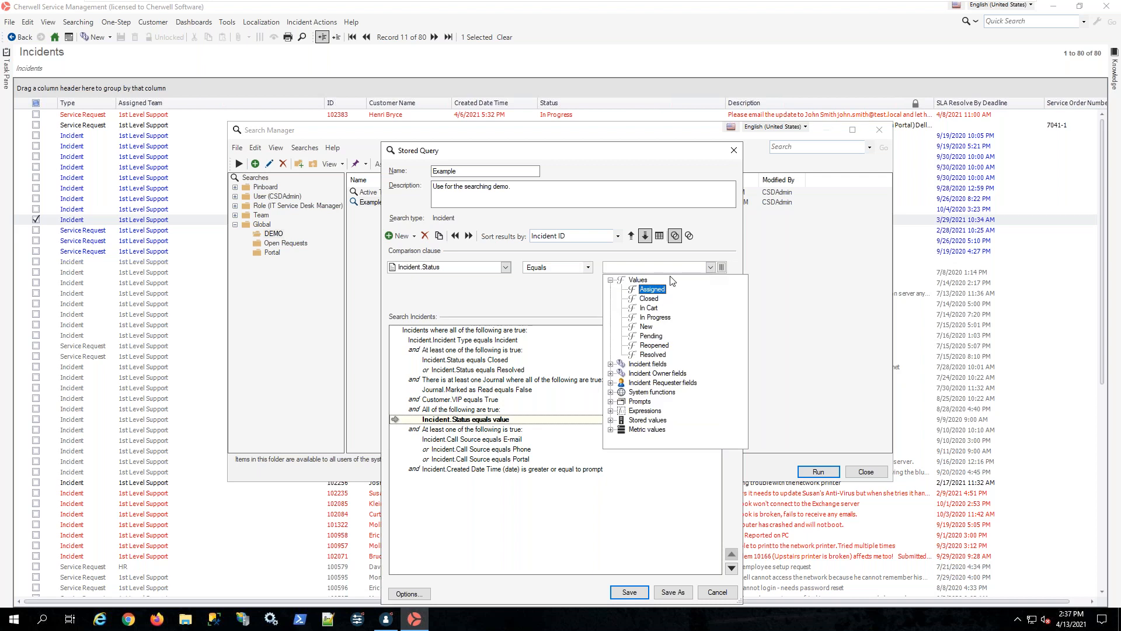
pyautogui.click(647, 331)
# - Add a second comparison to the group requiring Incident.Status to equal Pending
pyautogui.click(401, 236)
pyautogui.click(483, 269)
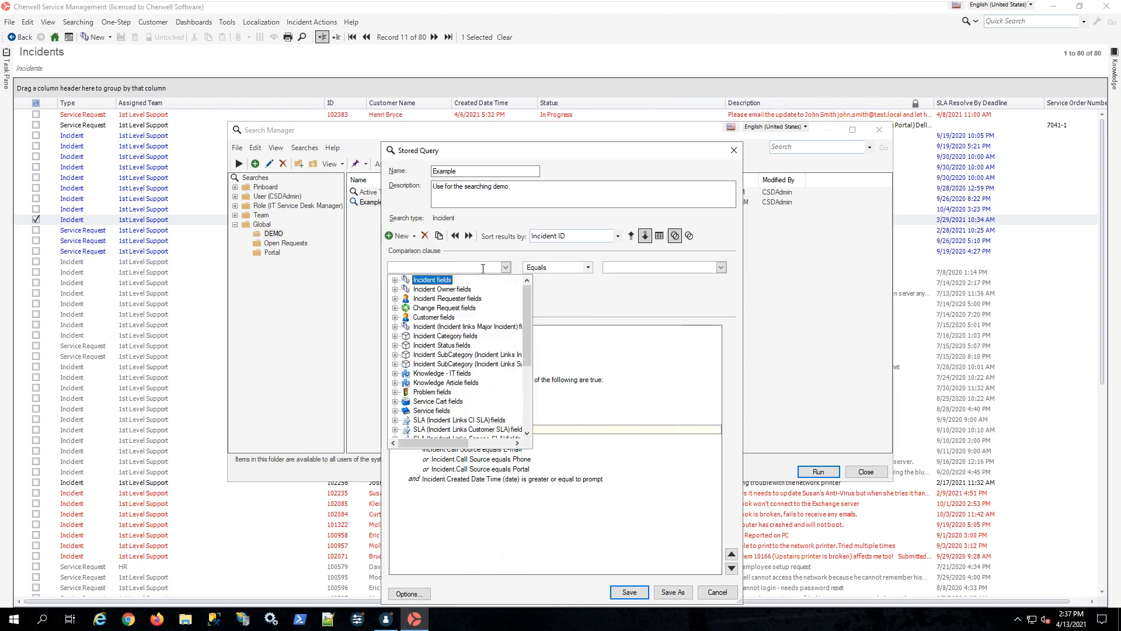
pyautogui.click(395, 281)
pyautogui.scroll(-10, 439, 368)
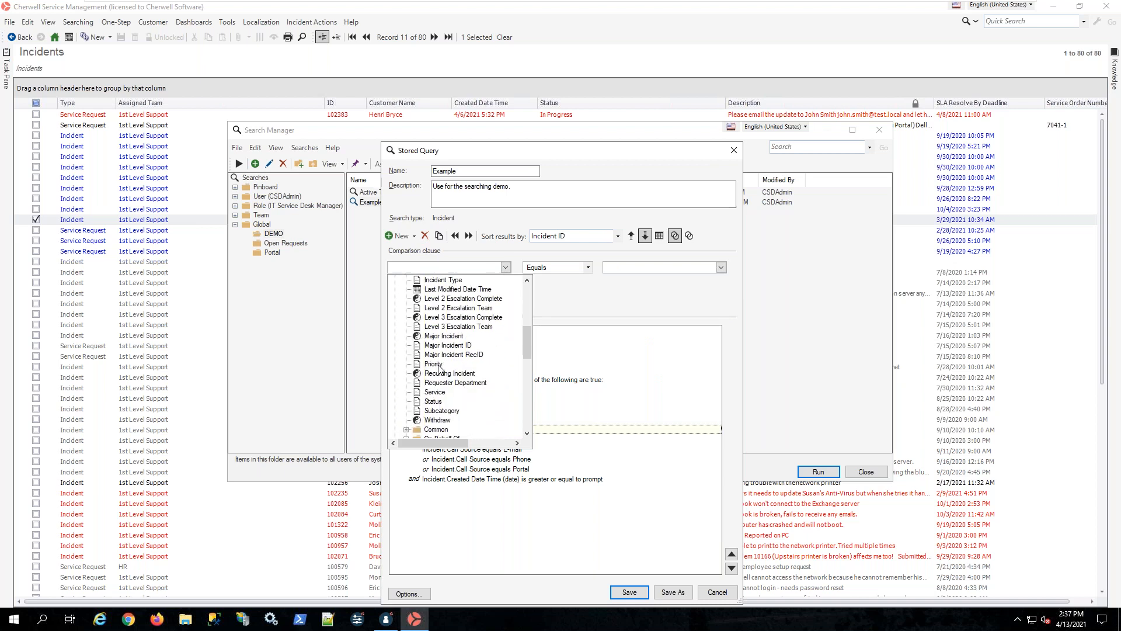
pyautogui.click(438, 402)
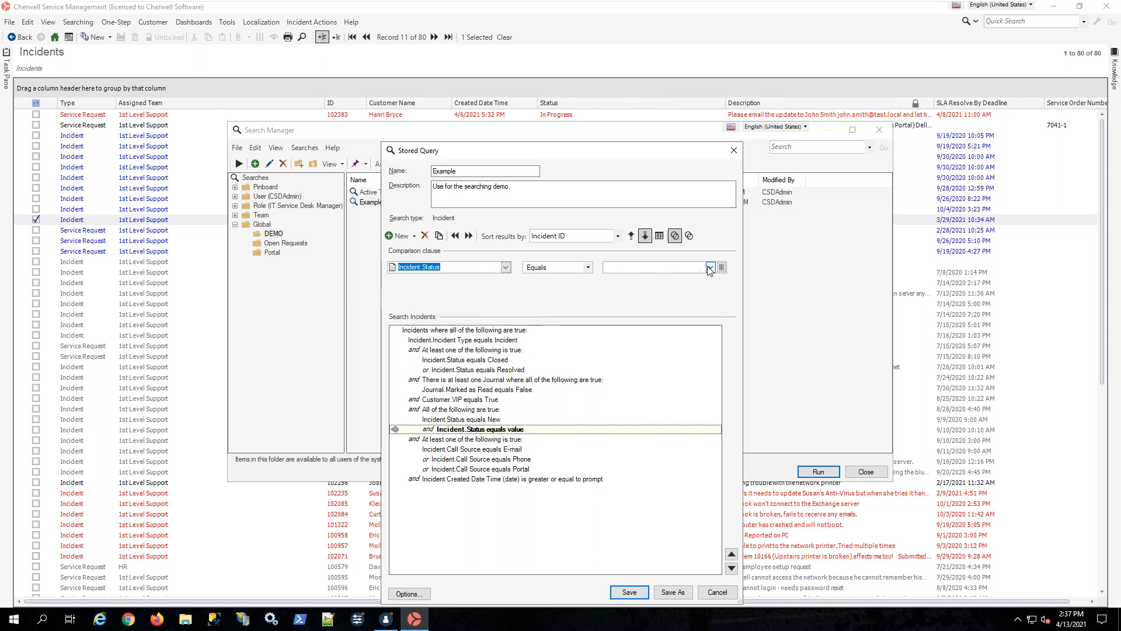
pyautogui.click(709, 268)
pyautogui.click(648, 339)
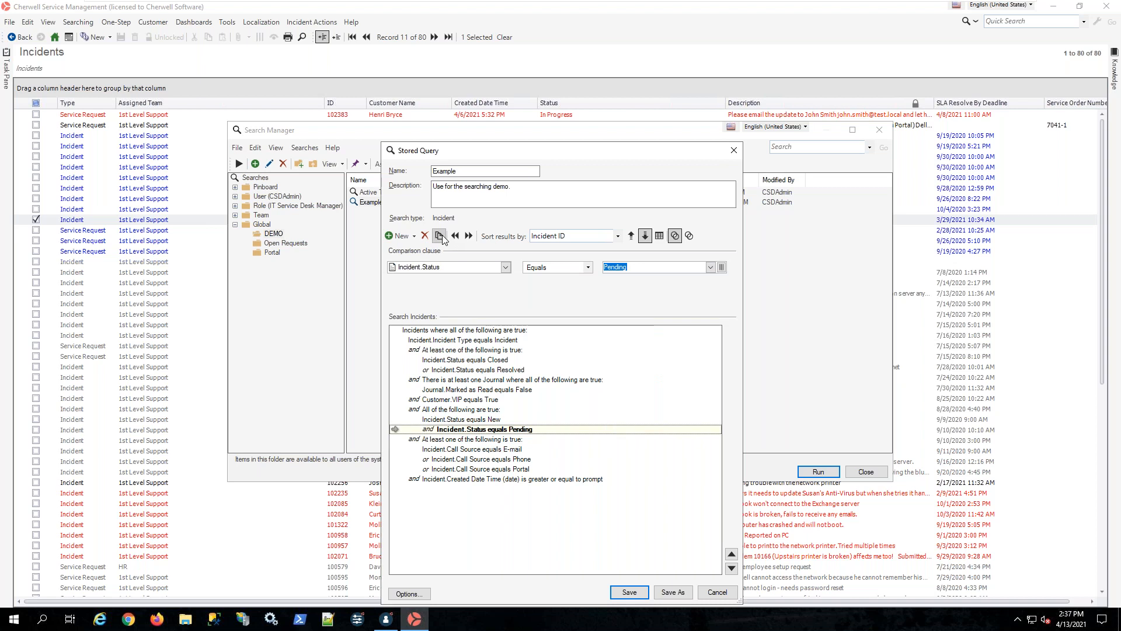
# - Duplicate the Pending status comparison twice within the group, setting the copies' values to Reopened and Assigned
pyautogui.click(440, 236)
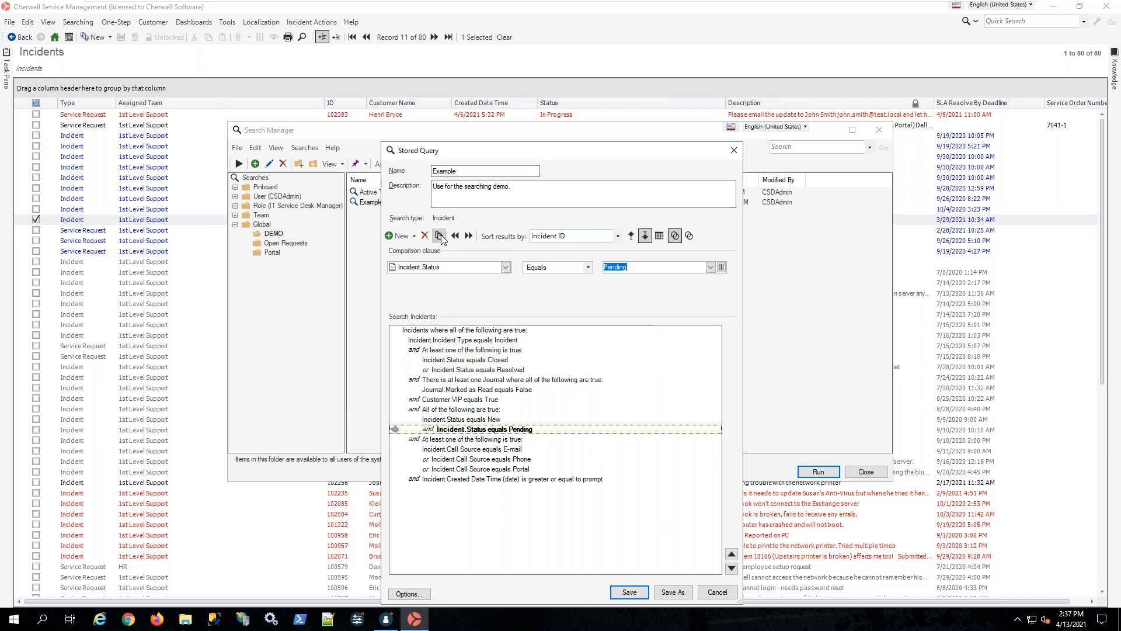
pyautogui.click(711, 267)
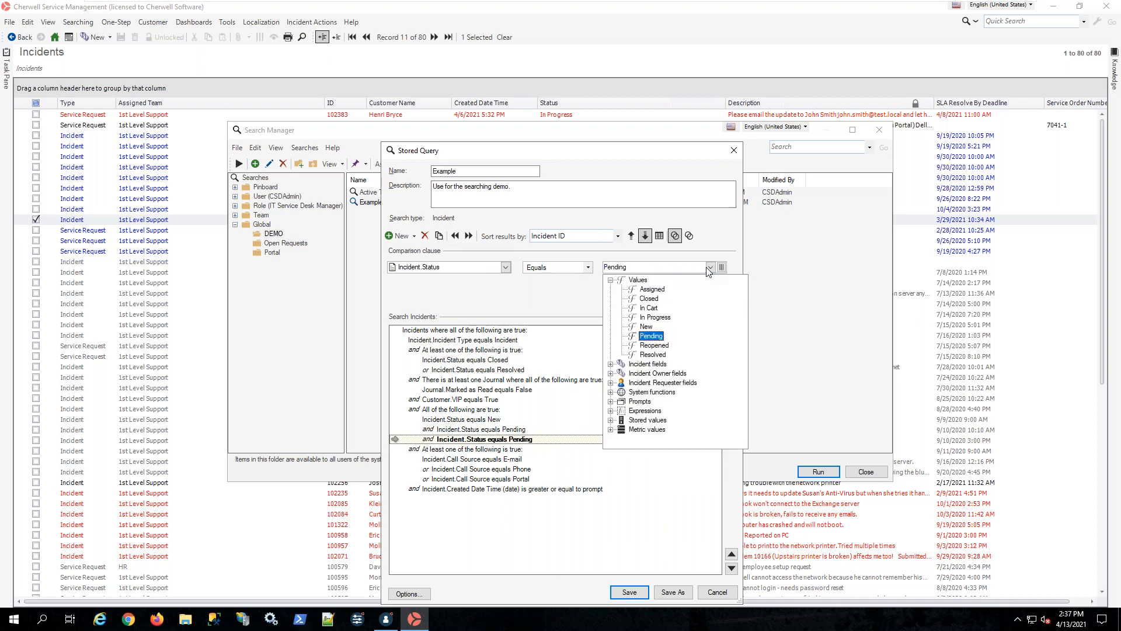
pyautogui.click(653, 345)
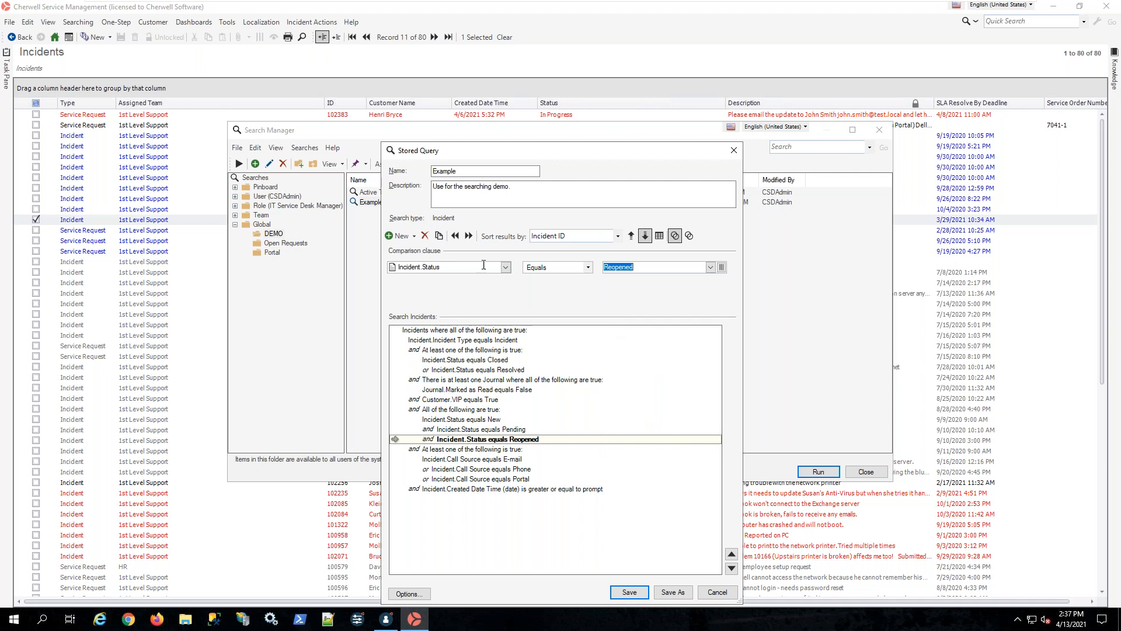
pyautogui.click(439, 235)
pyautogui.click(710, 267)
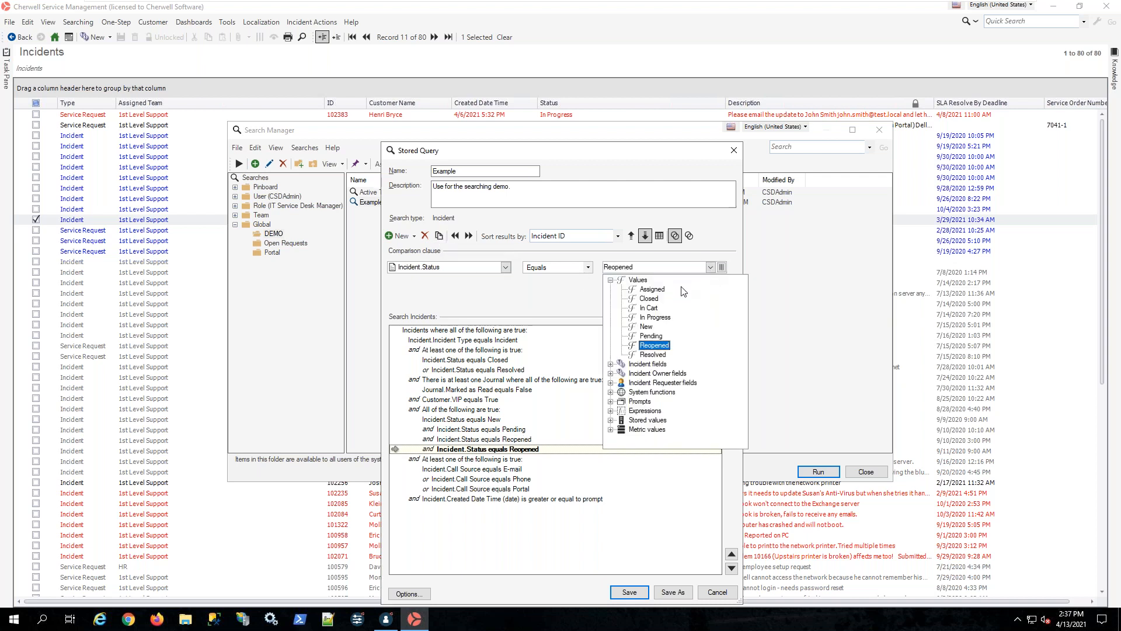
pyautogui.click(652, 289)
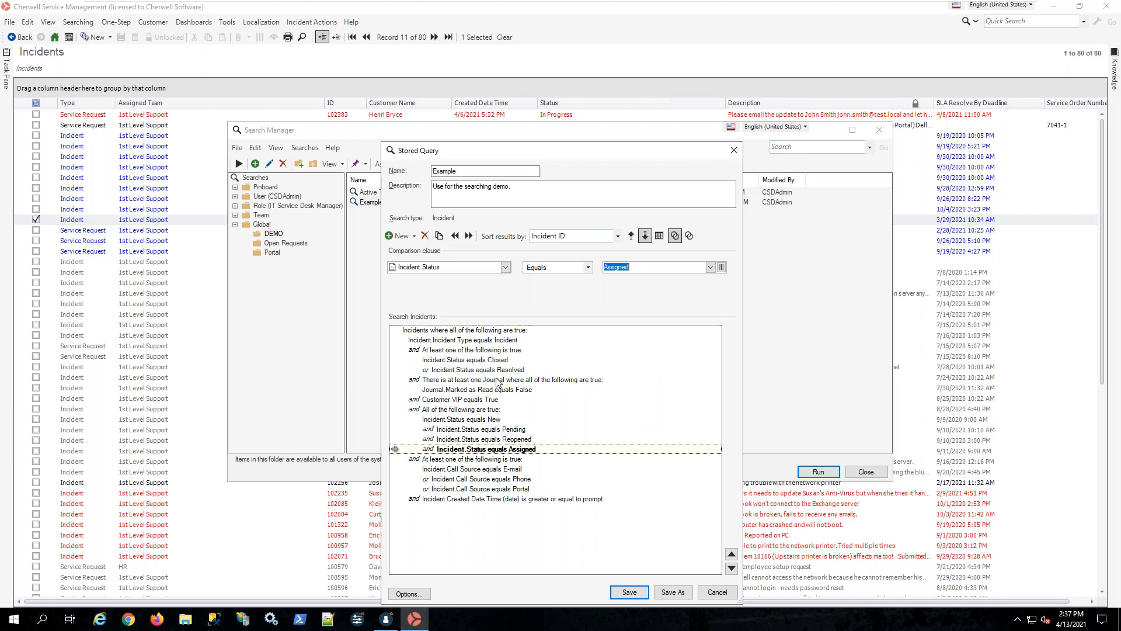
# - Set the new status group so that at least one of its items must be true
pyautogui.click(477, 411)
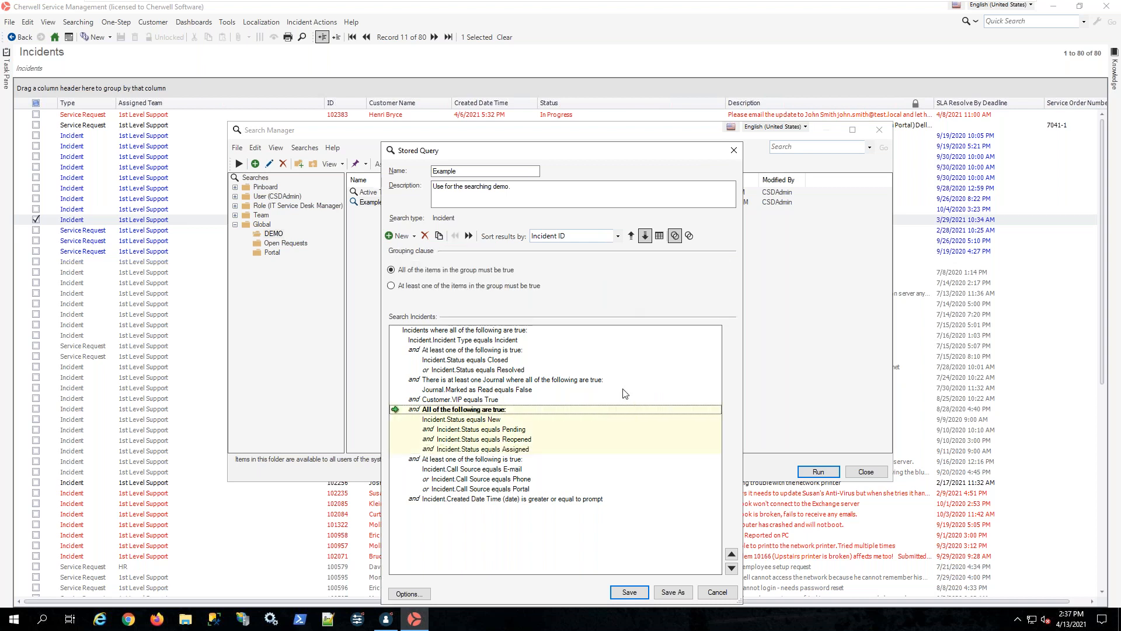
pyautogui.click(445, 287)
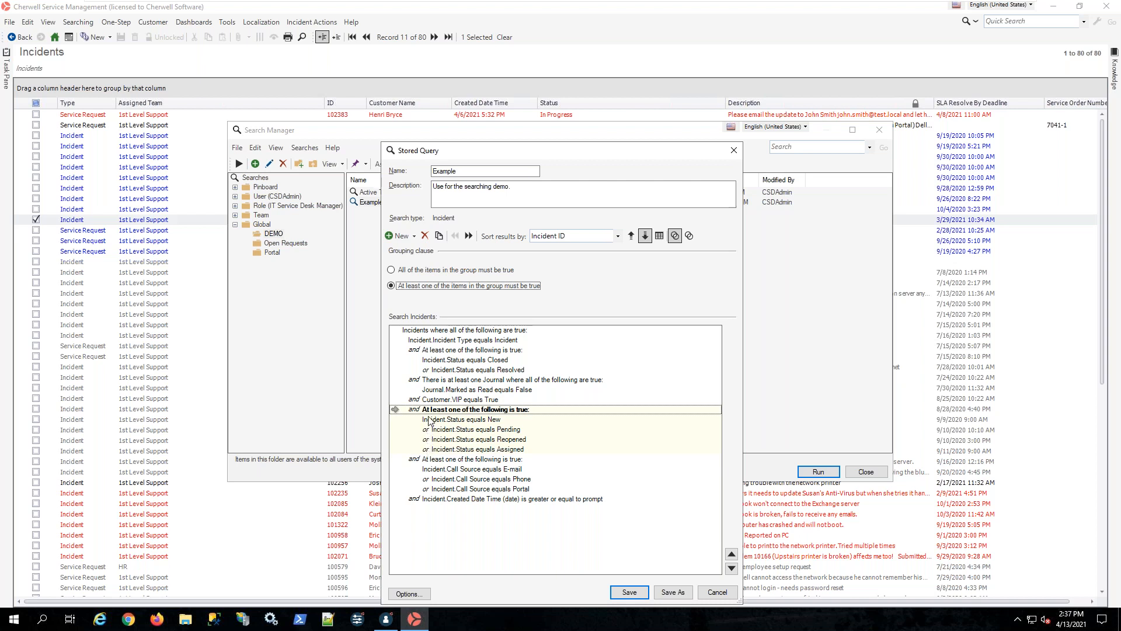
# - Add an ownership clause for the current user at the top level of the Example search's incident criteria
pyautogui.click(451, 331)
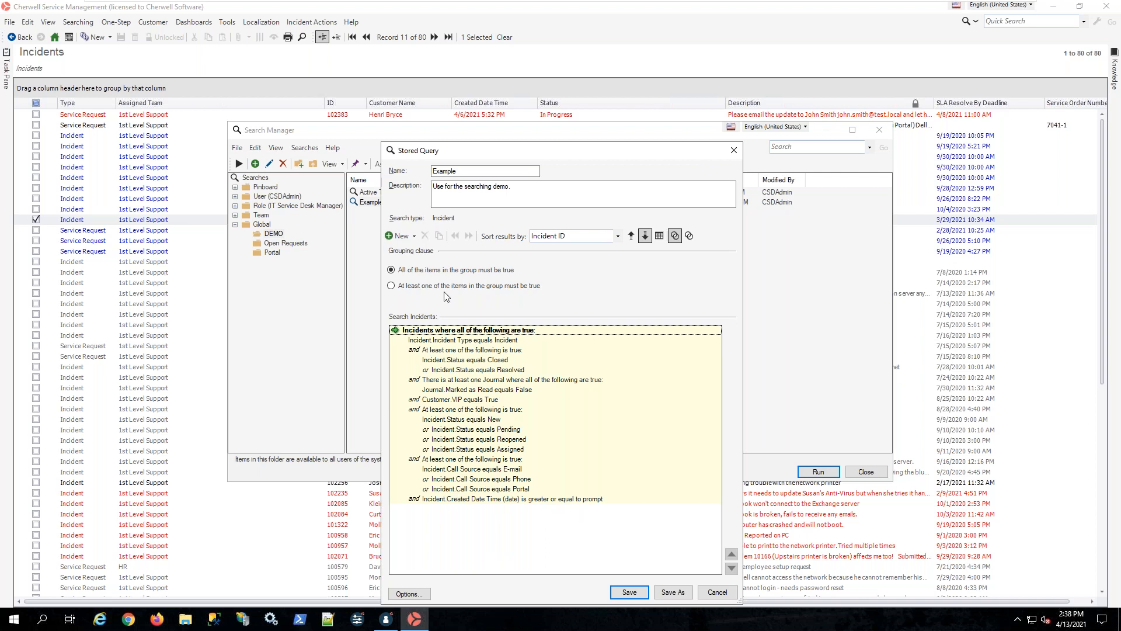
pyautogui.click(414, 235)
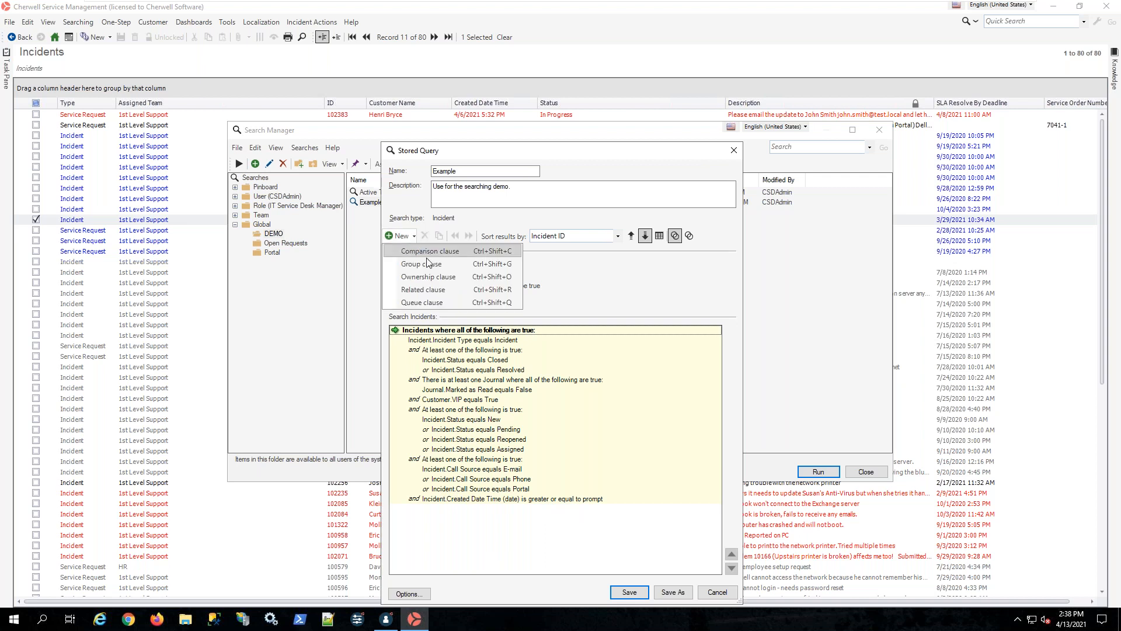
pyautogui.click(430, 276)
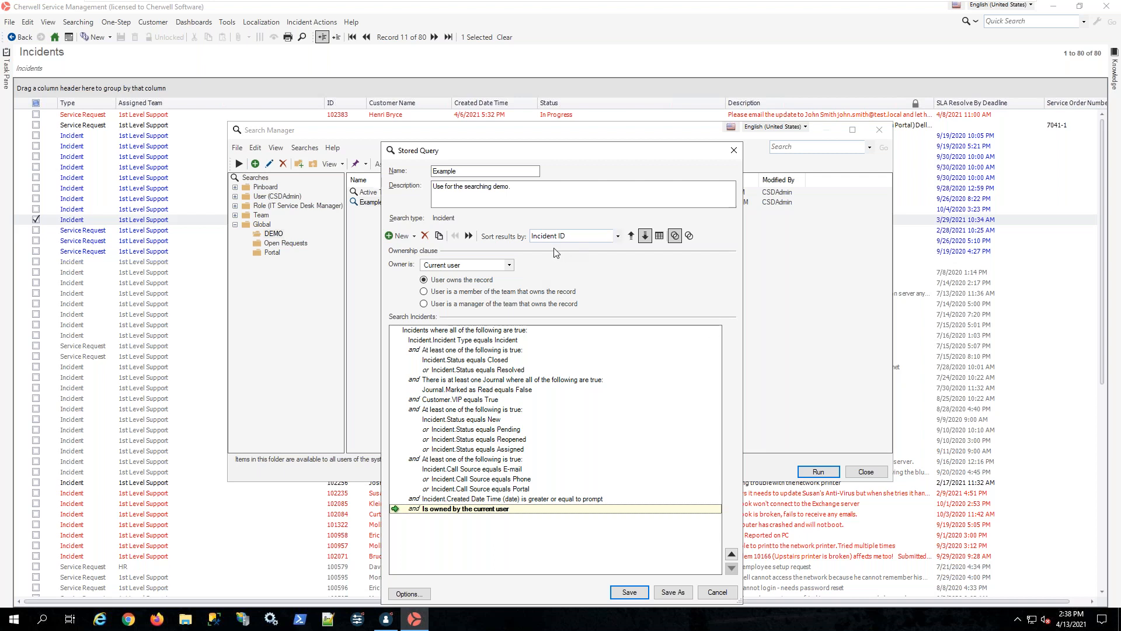
# - Set the ownership clause's owner to Specific user and choose the third user offered
pyautogui.click(510, 265)
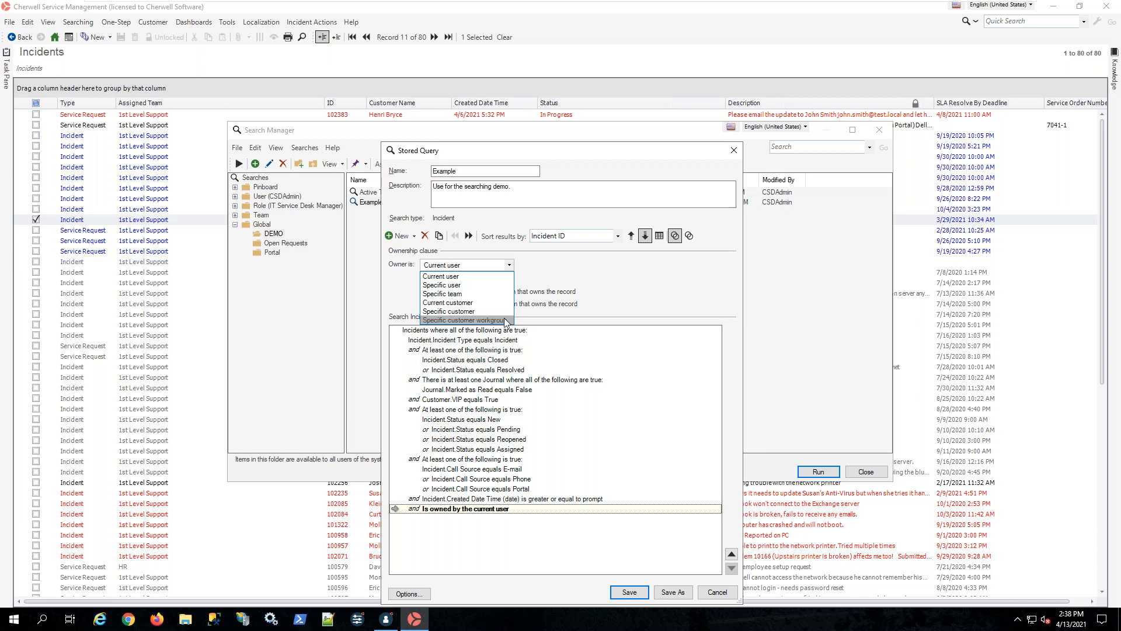
pyautogui.click(500, 284)
pyautogui.click(633, 265)
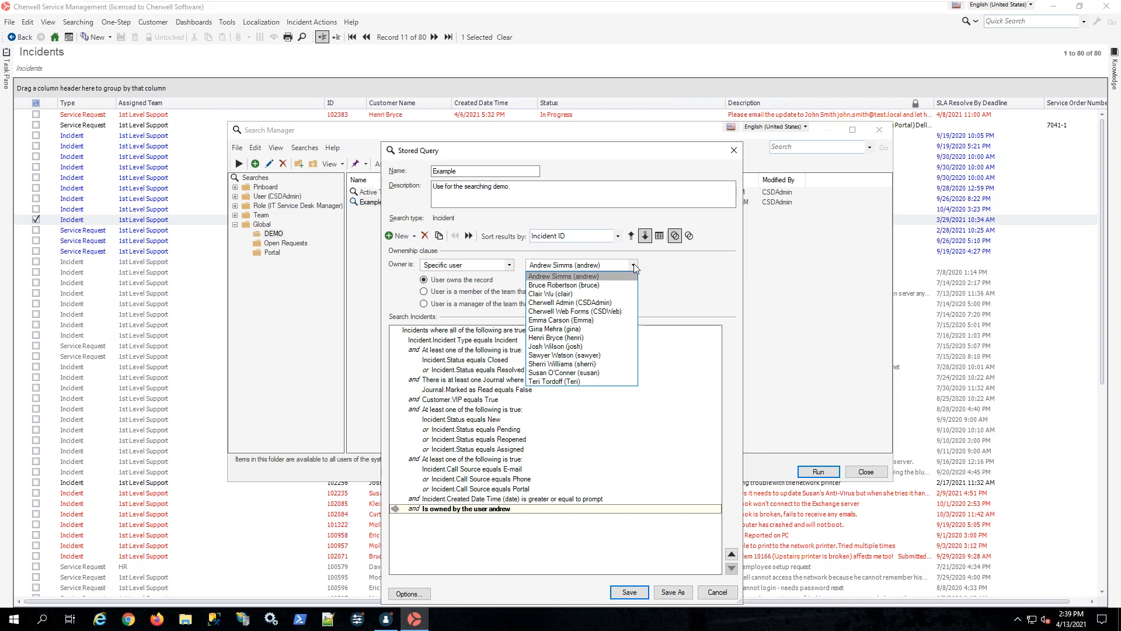
pyautogui.click(578, 293)
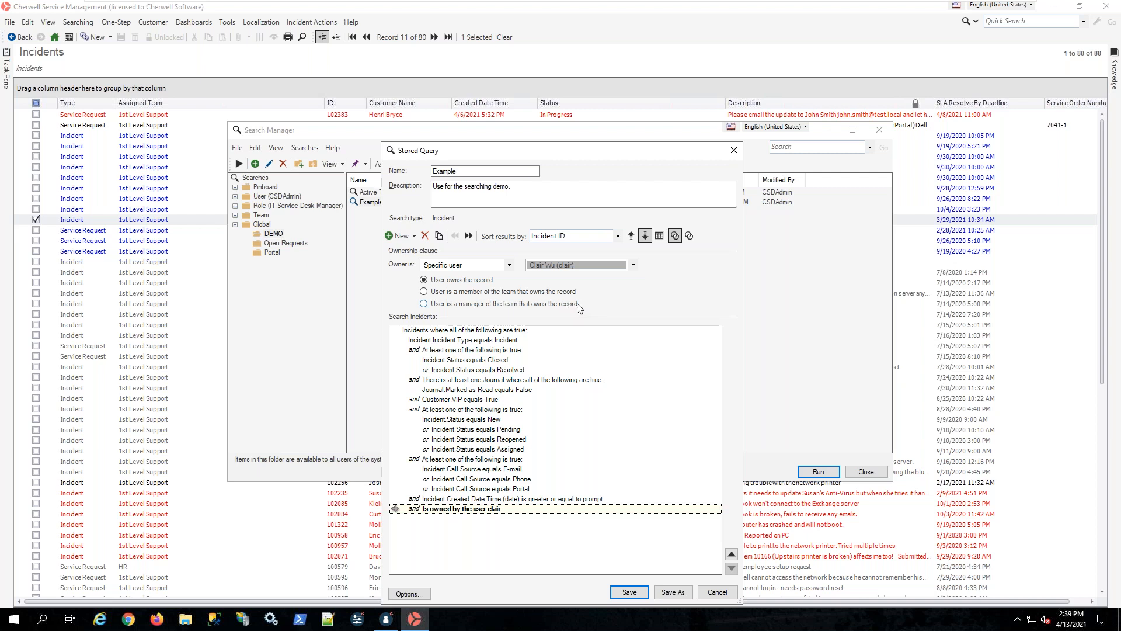
# - Set the ownership clause's owner to Specific team and choose the Building Managers team
pyautogui.click(510, 266)
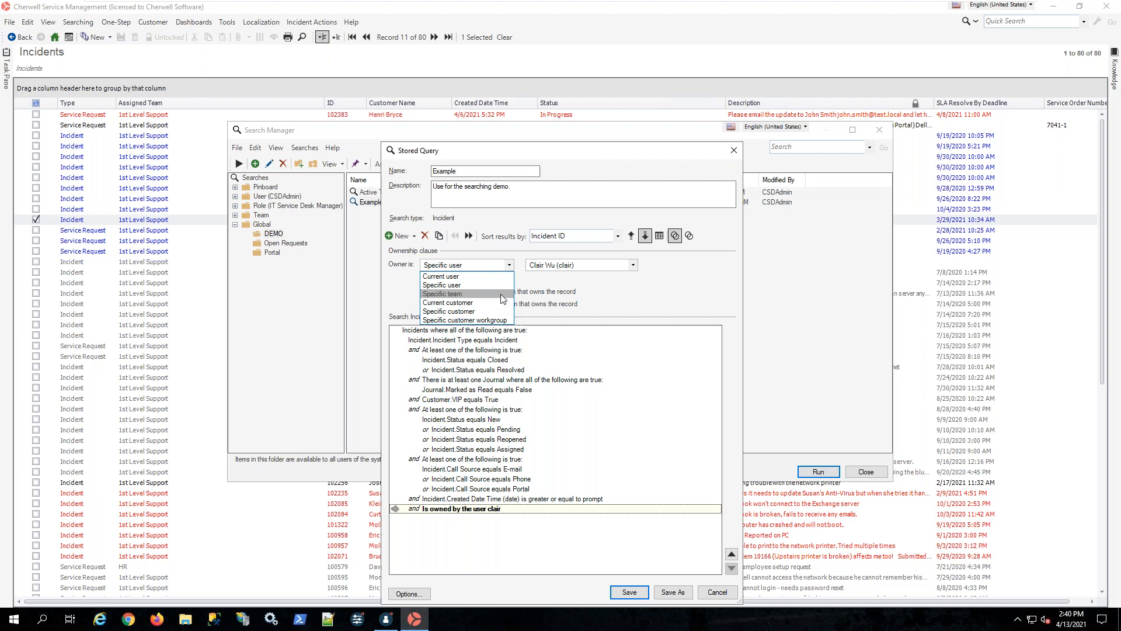
pyautogui.click(502, 294)
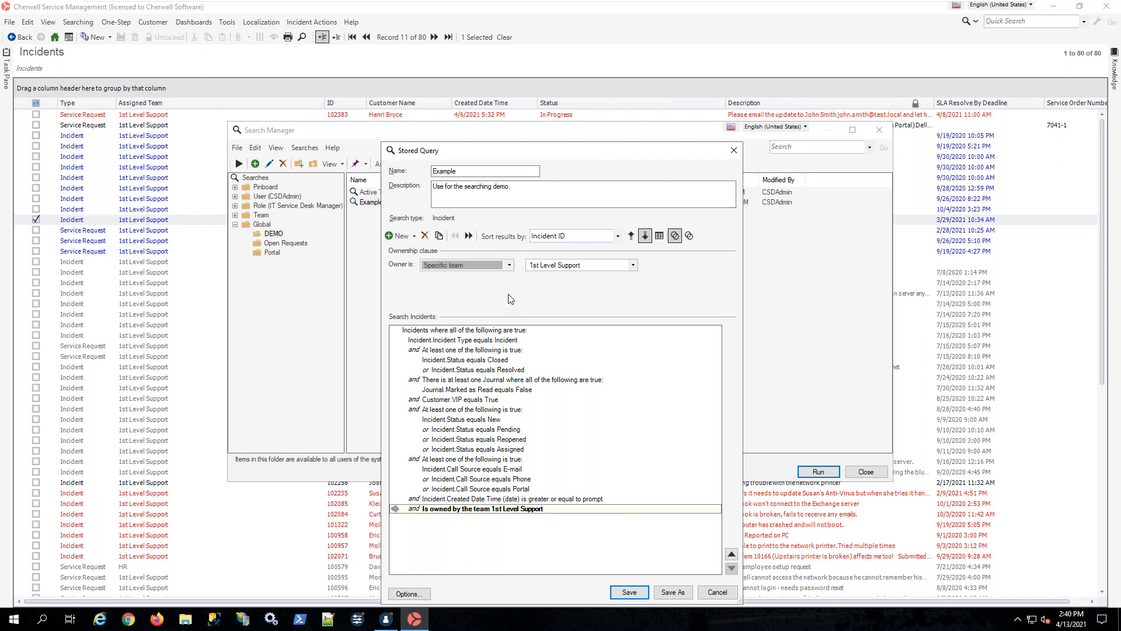
pyautogui.click(634, 266)
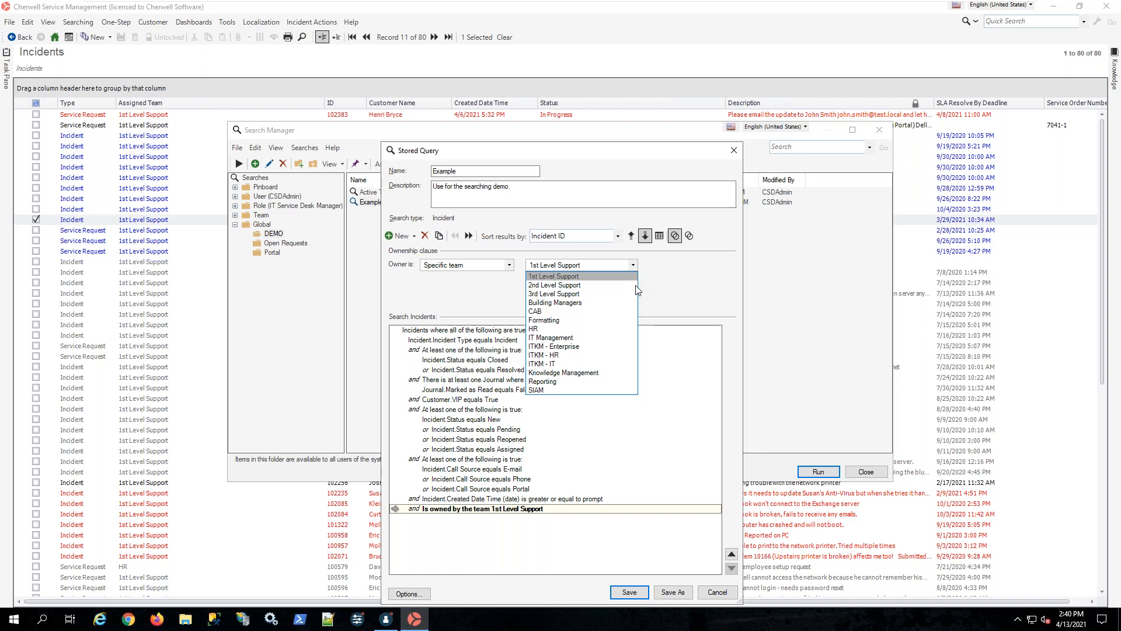
pyautogui.click(583, 303)
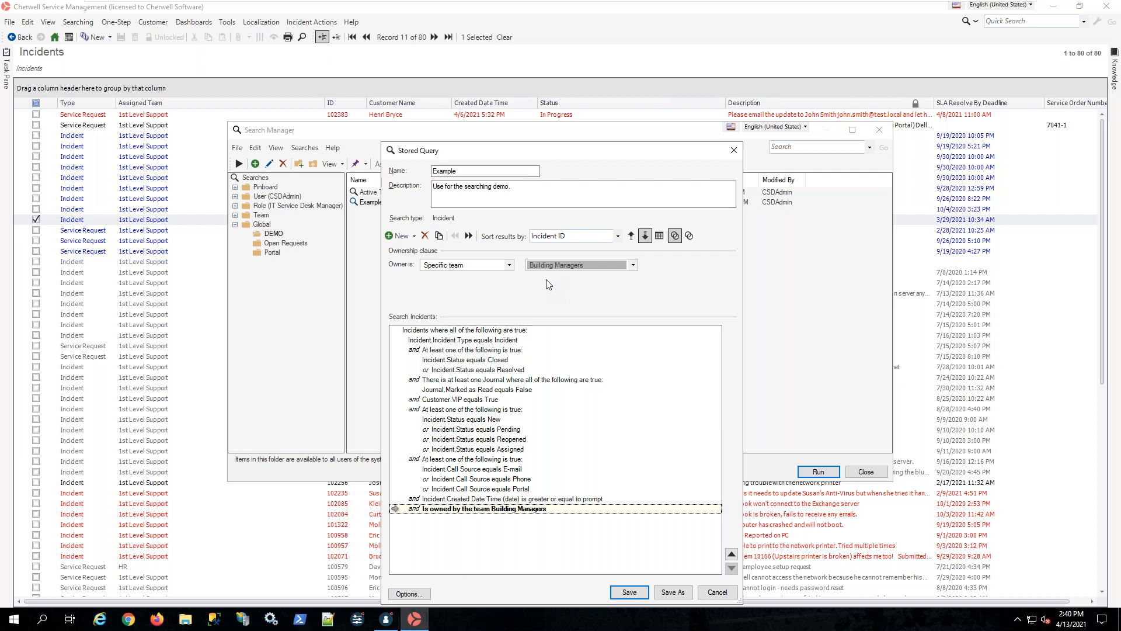
# - Set the ownership clause's owner to Specific customer, look at the customer picker and close it without choosing anyone
pyautogui.click(510, 268)
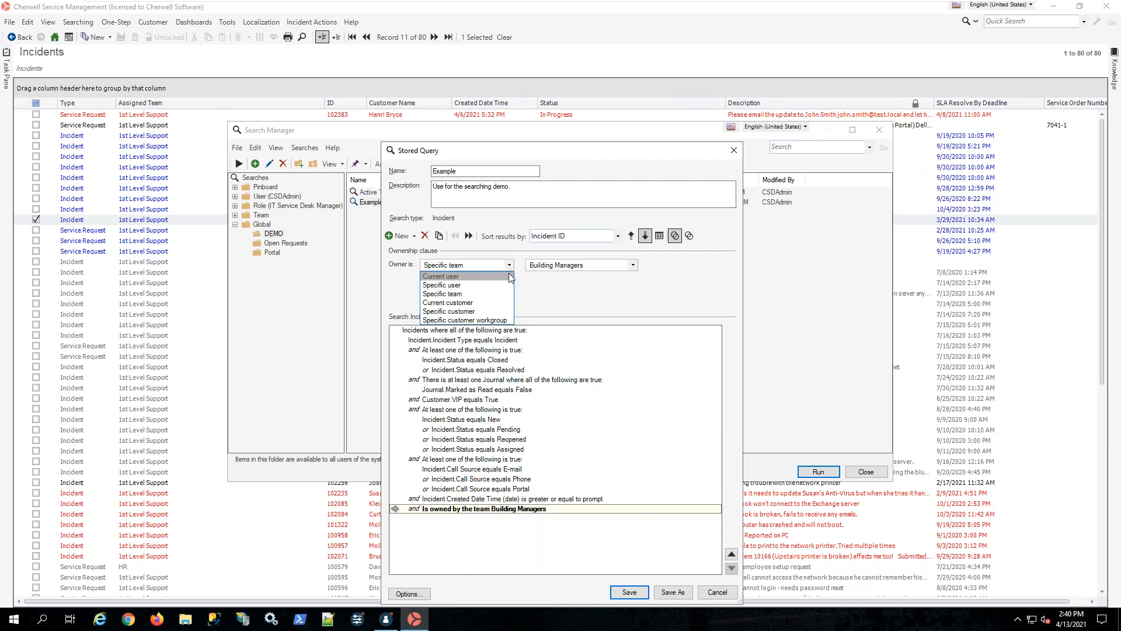
pyautogui.click(502, 308)
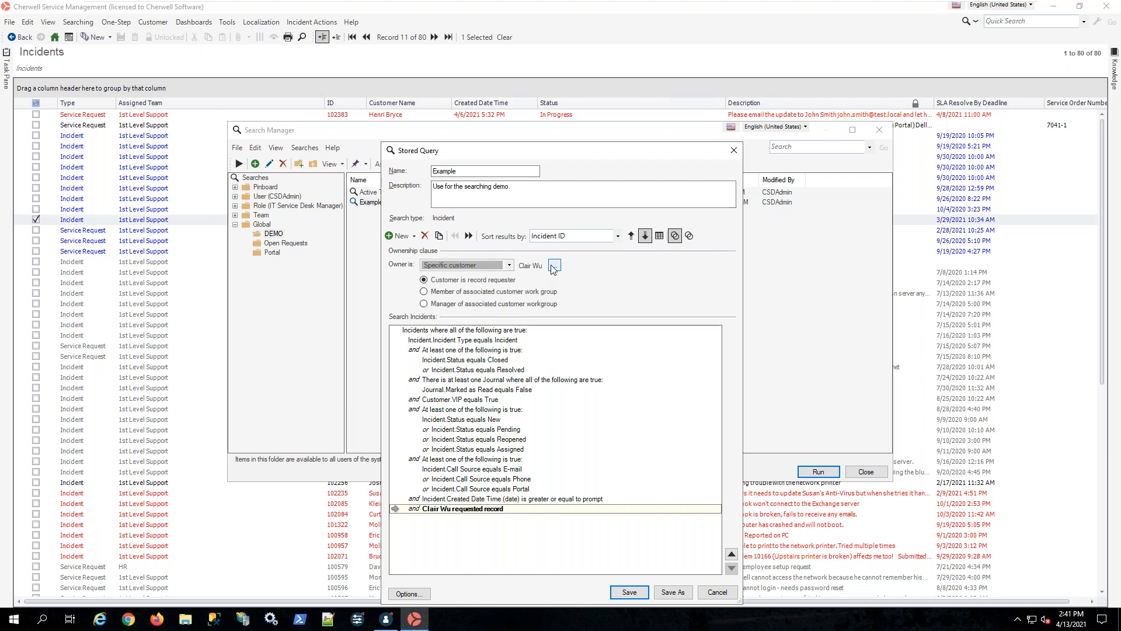
pyautogui.click(554, 267)
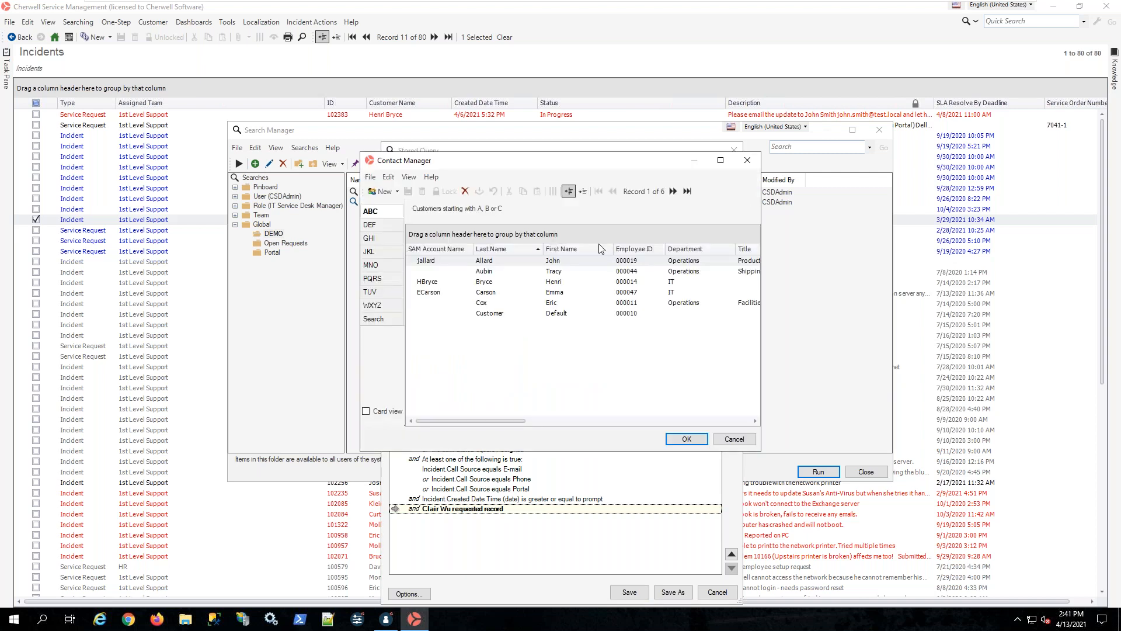
pyautogui.click(747, 162)
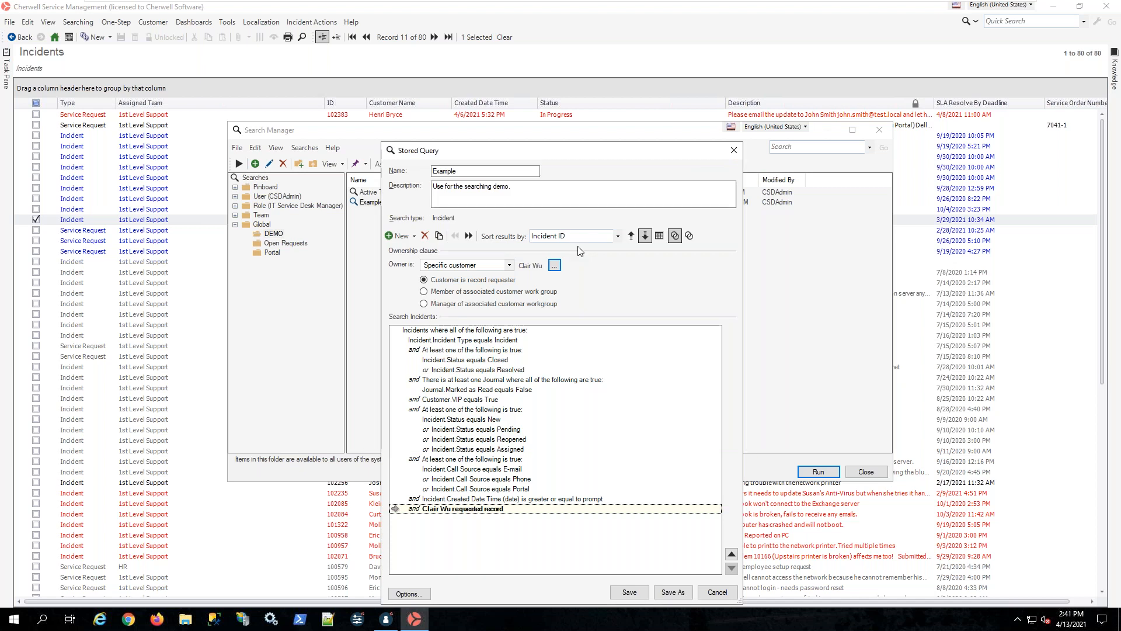
# - Set the ownership clause's owner to Specific customer workgroup and view the workgroups that can be chosen
pyautogui.click(509, 265)
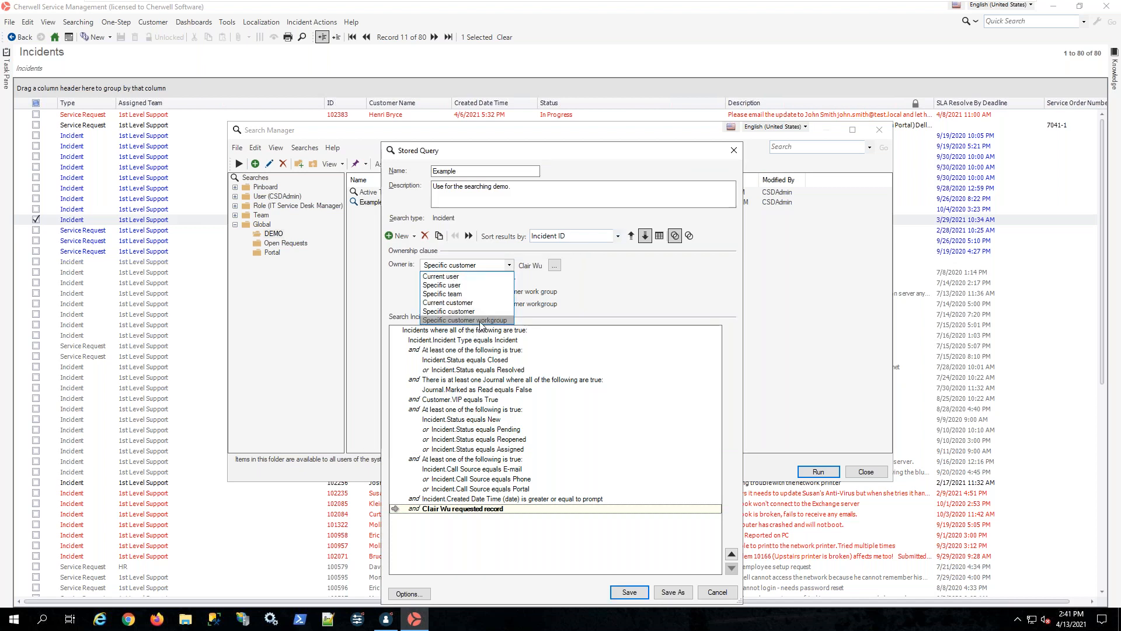
pyautogui.click(476, 320)
pyautogui.click(633, 265)
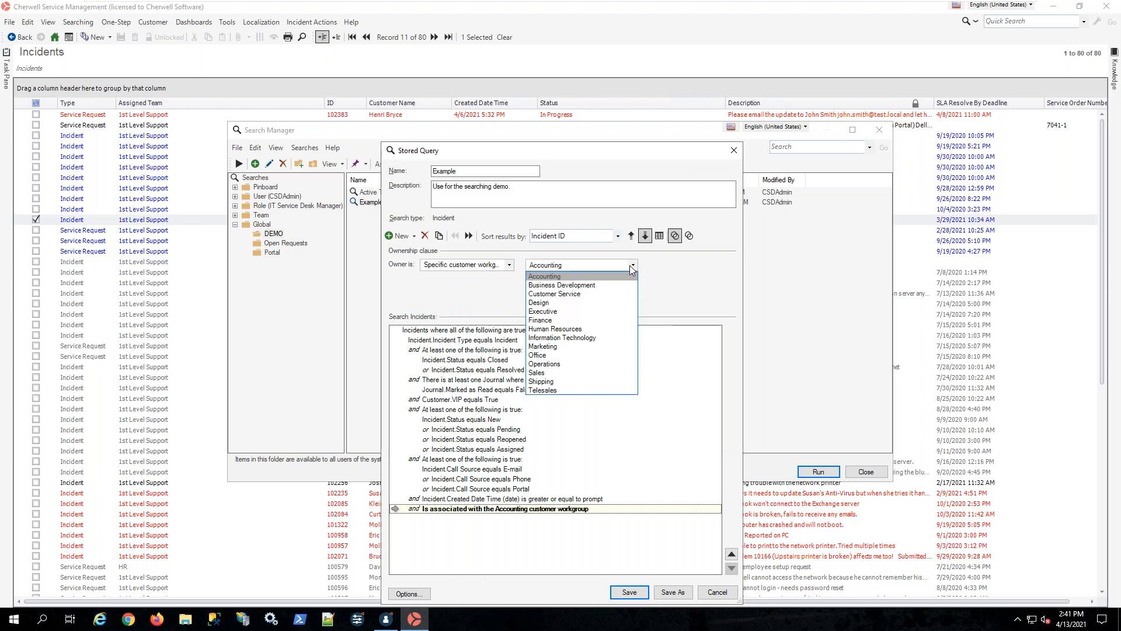
# - Set the ownership clause's owner to Current user
pyautogui.click(510, 266)
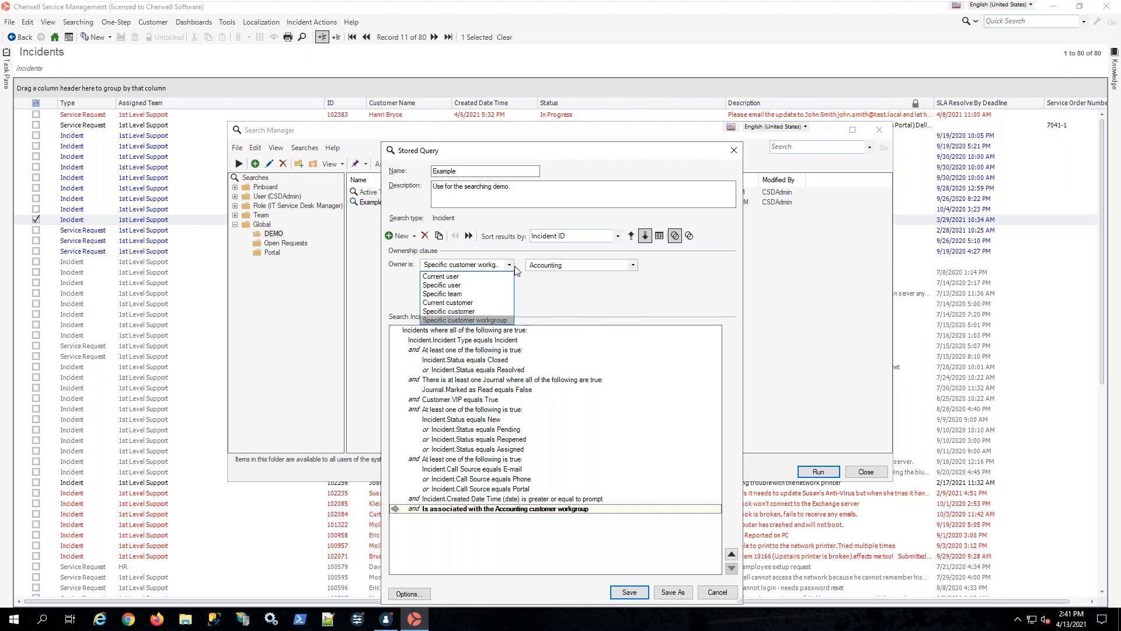
pyautogui.click(476, 277)
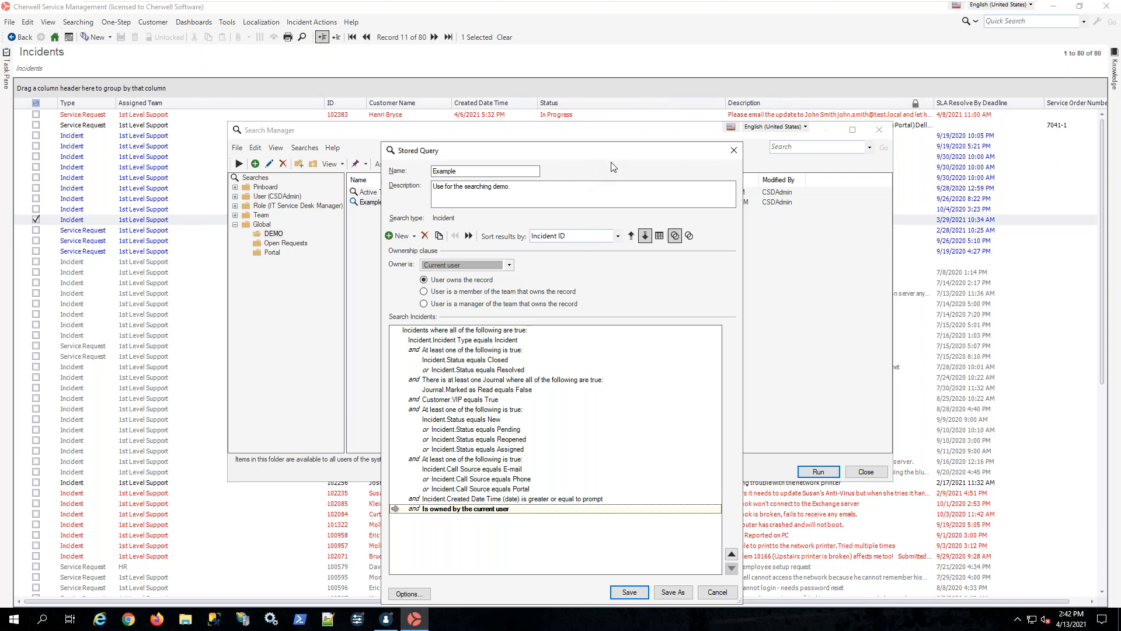
# - Add a related clause using the Incident Owns Journals relationship and require that there is at least one Journal
pyautogui.click(415, 236)
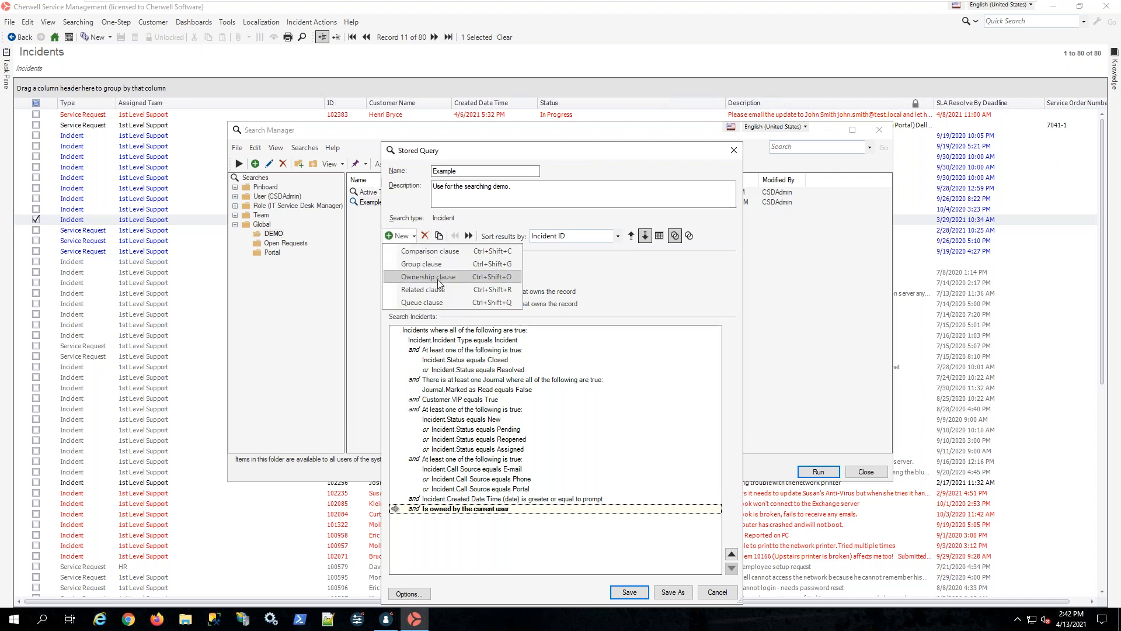
pyautogui.click(437, 289)
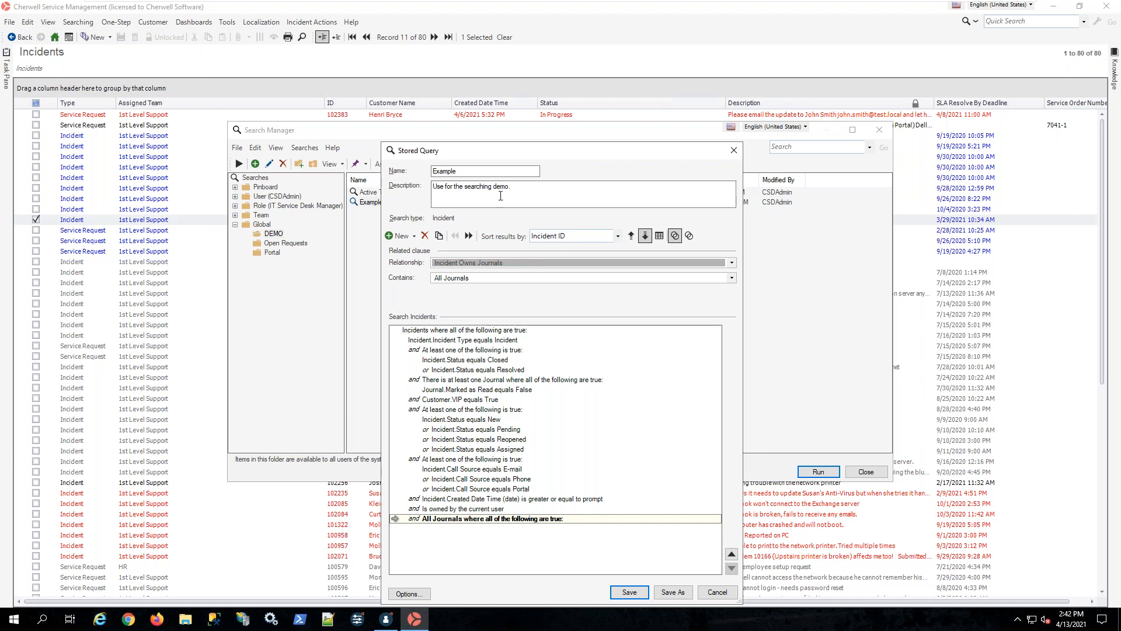
pyautogui.click(731, 263)
pyautogui.click(734, 382)
pyautogui.moveTo(732, 350); pyautogui.dragTo(723, 399)
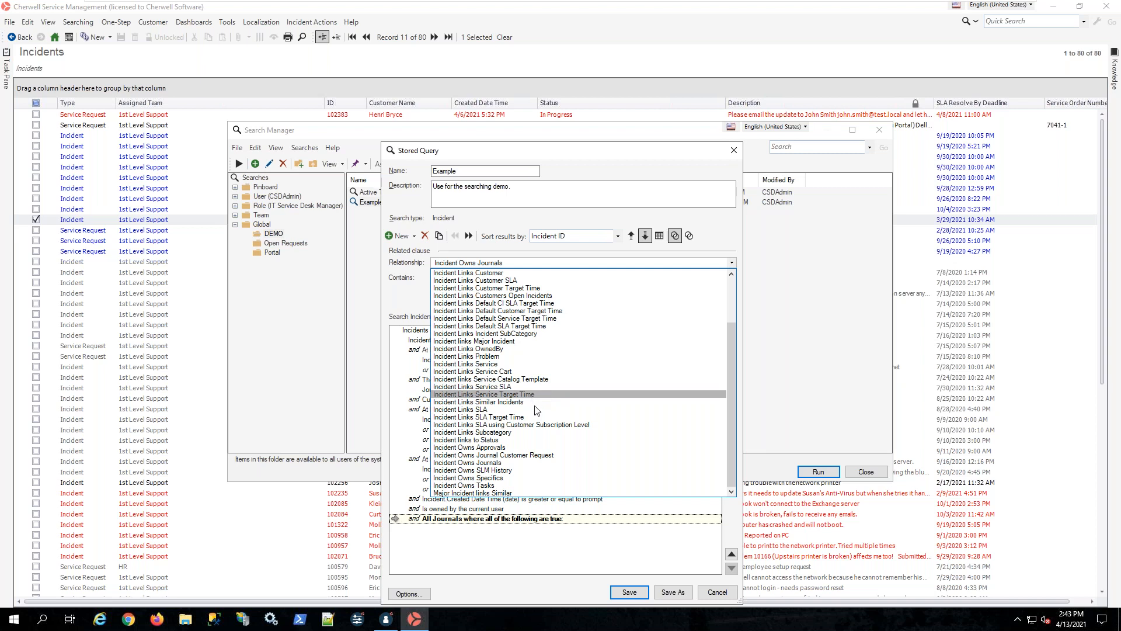
pyautogui.click(506, 465)
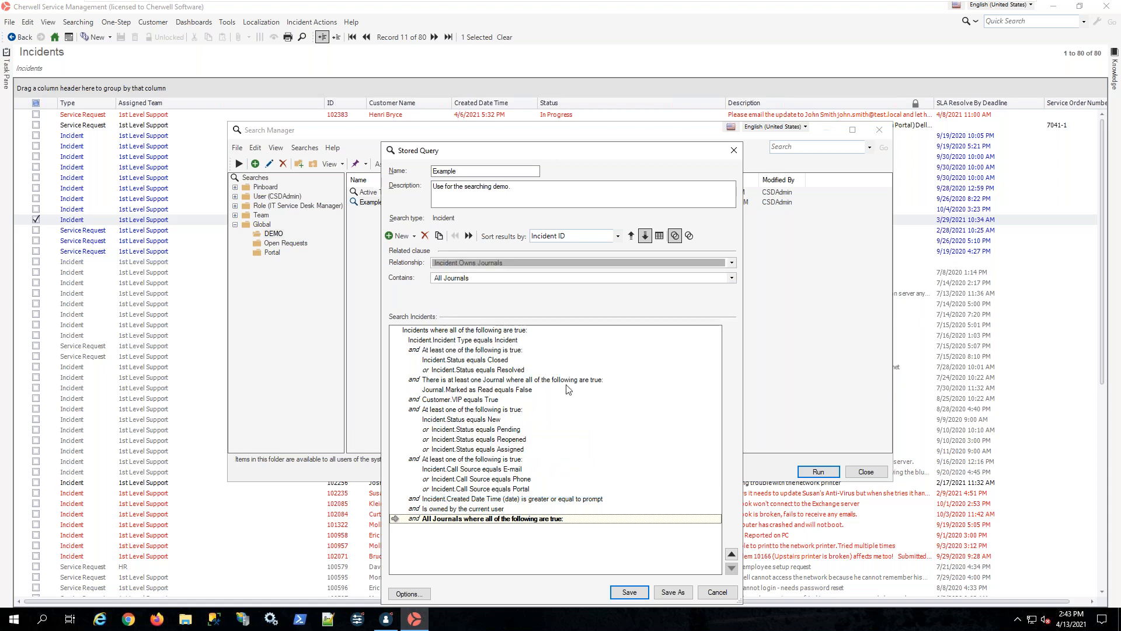
pyautogui.click(732, 279)
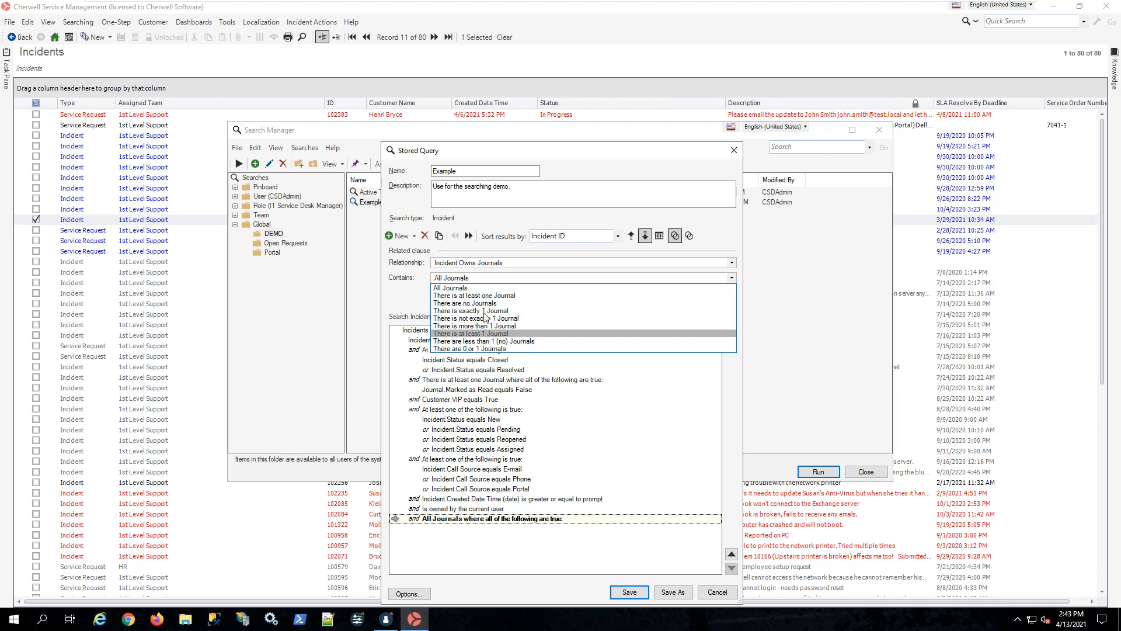
pyautogui.click(474, 296)
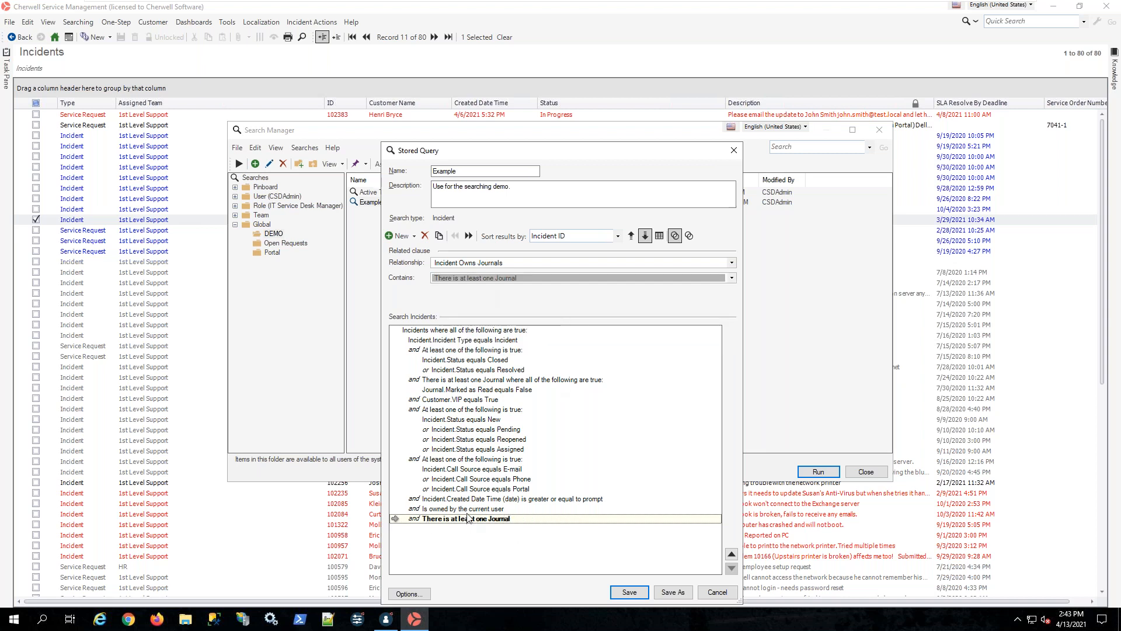
# - Add a second related clause for Incident Owns Journals at the top level of the search
pyautogui.click(415, 236)
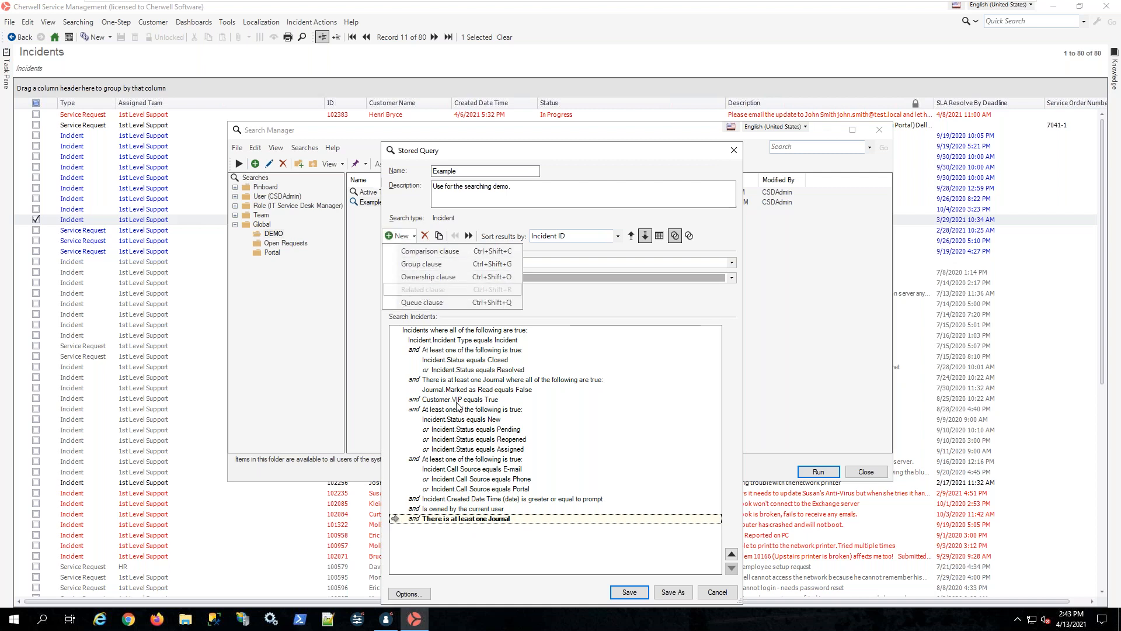
pyautogui.click(442, 331)
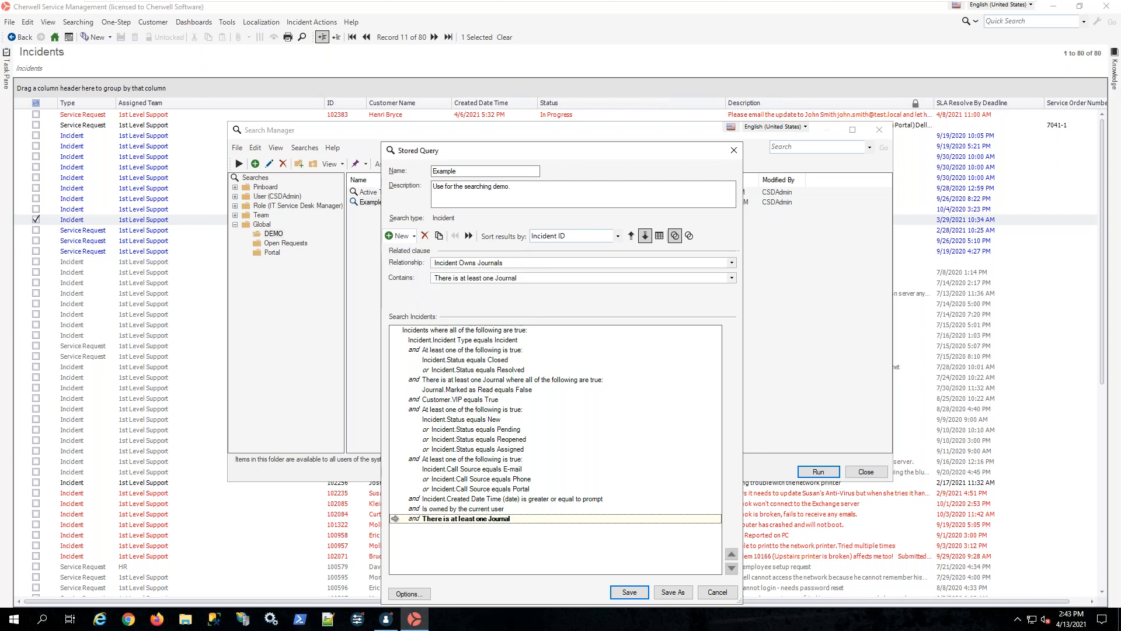
pyautogui.click(442, 330)
pyautogui.click(415, 237)
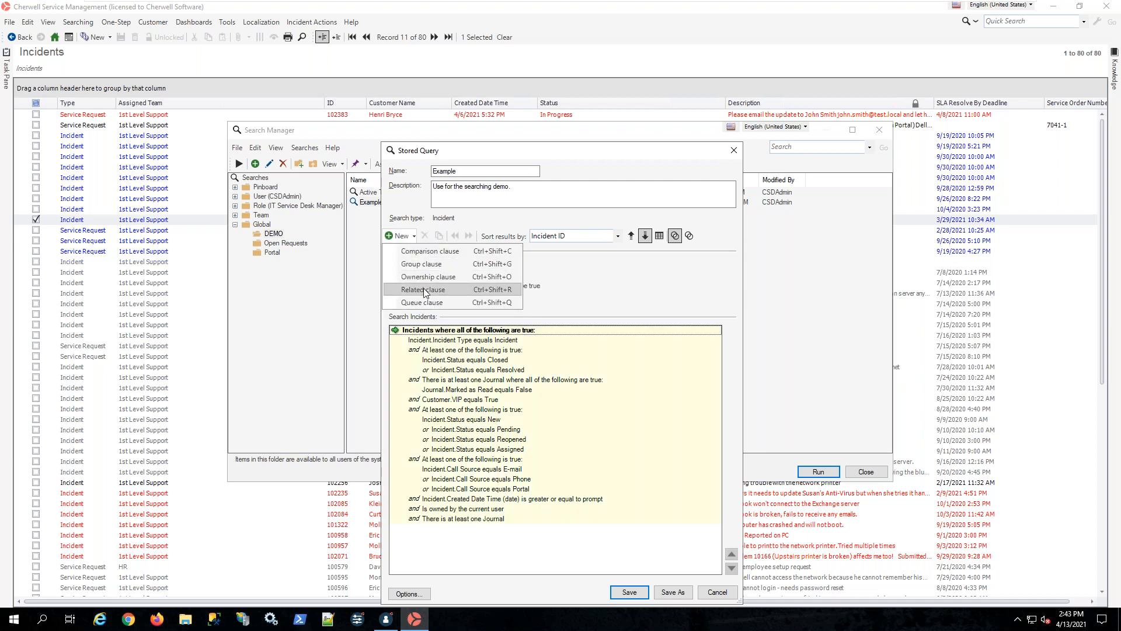
pyautogui.click(424, 290)
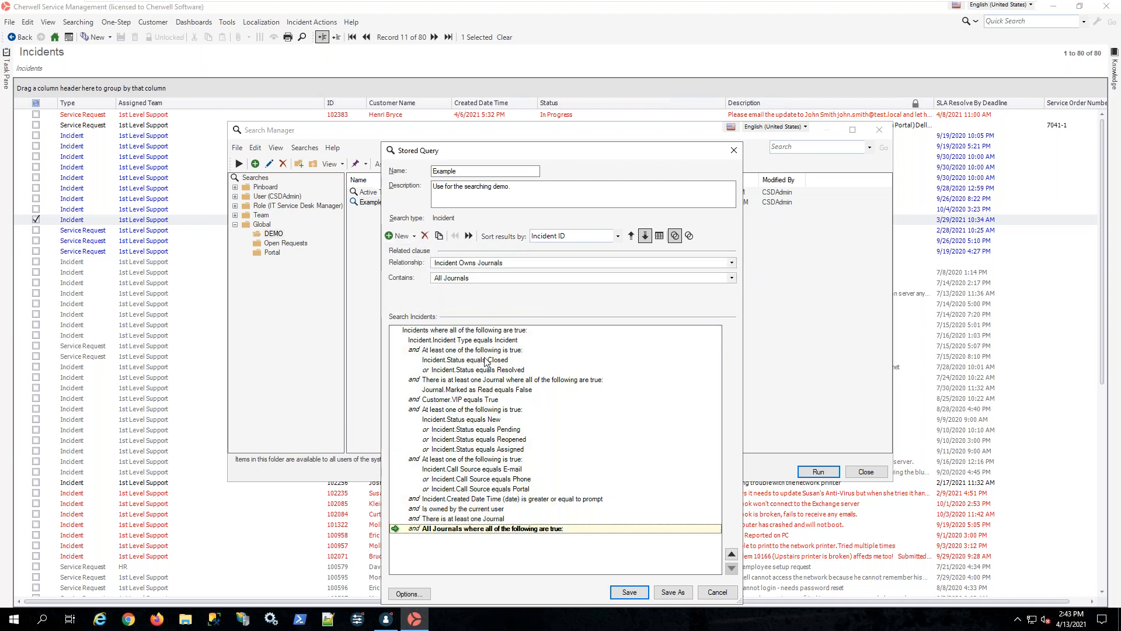
# - Require the second related clause to contain at least 8 Journals, and check the other count conditions
pyautogui.click(730, 278)
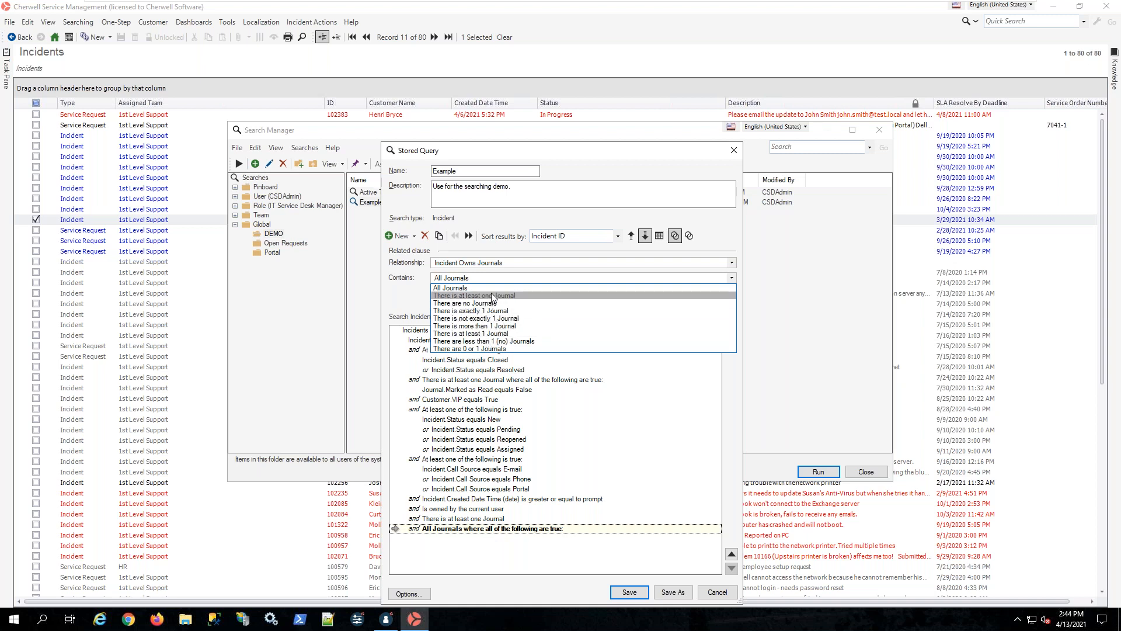
pyautogui.click(490, 334)
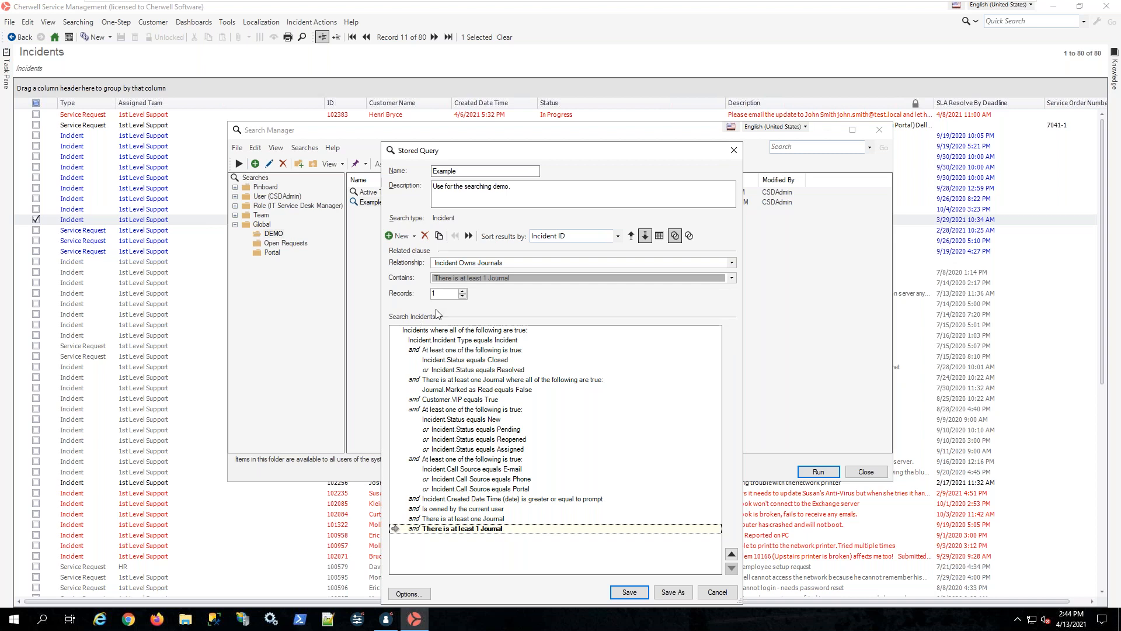
pyautogui.click(463, 291)
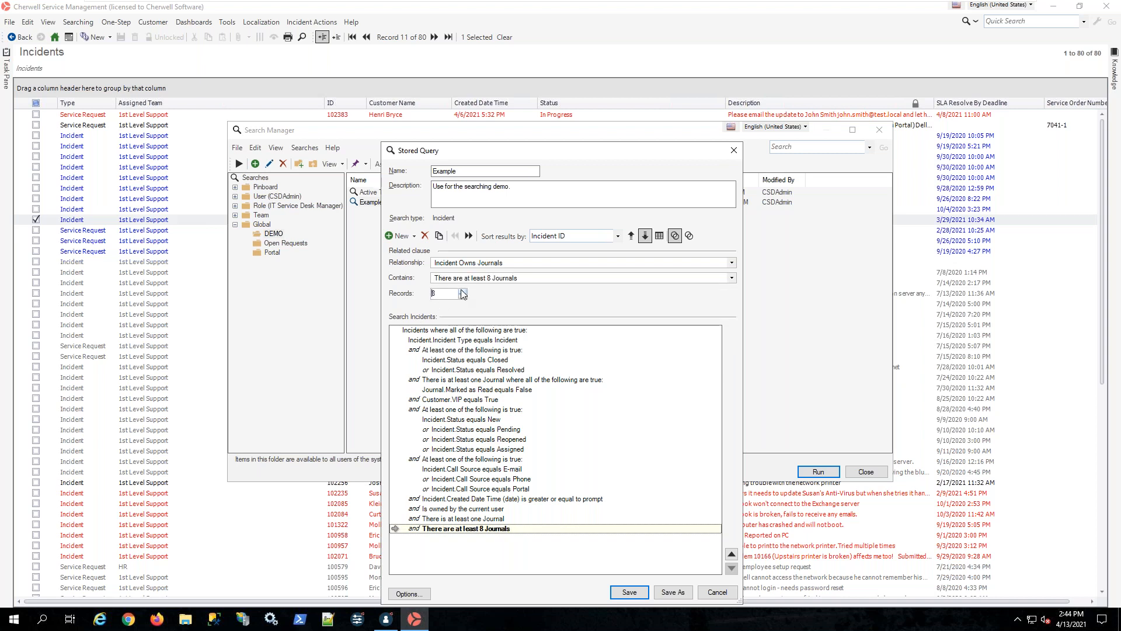
pyautogui.click(497, 279)
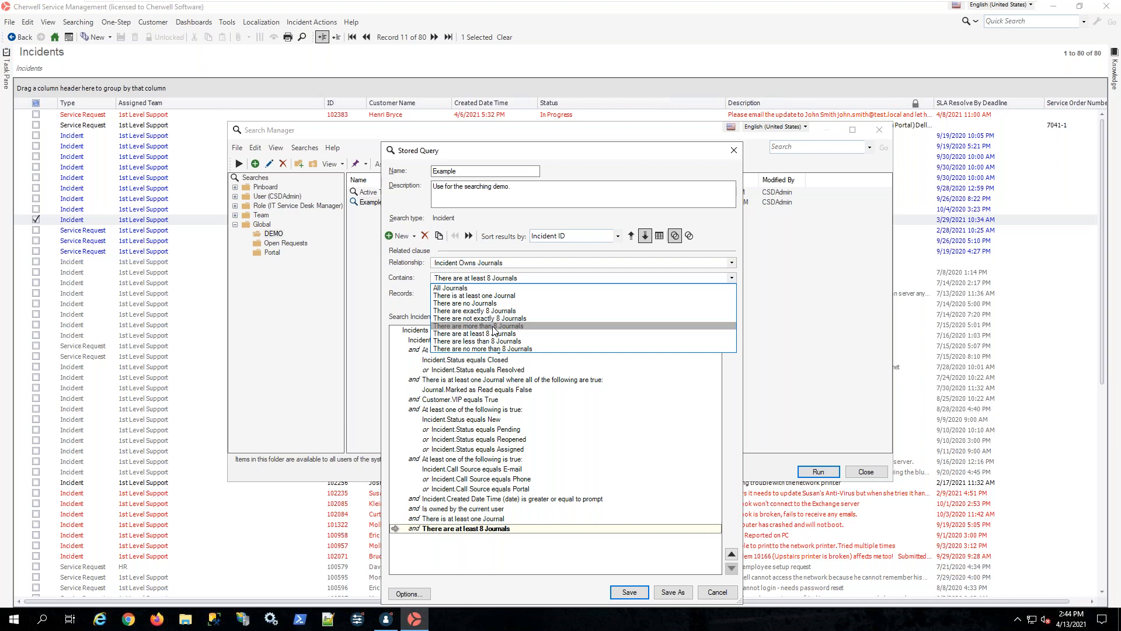
pyautogui.click(541, 257)
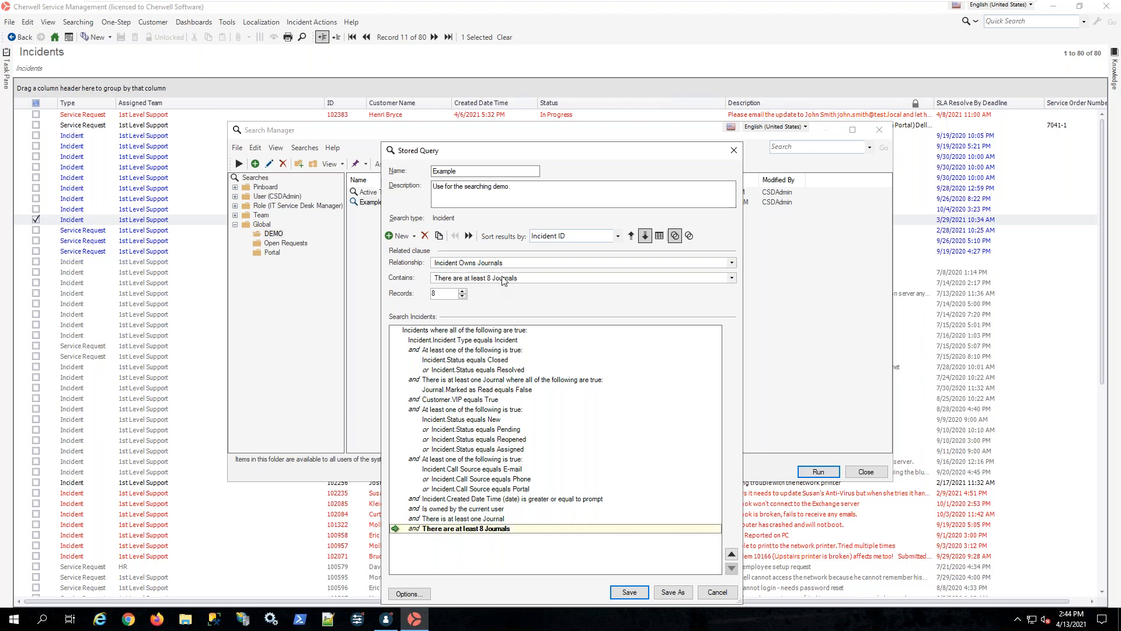
# - Under the second related Journal clause, add a comparison where Journal.Created By equals Cherwell Admin
pyautogui.click(415, 236)
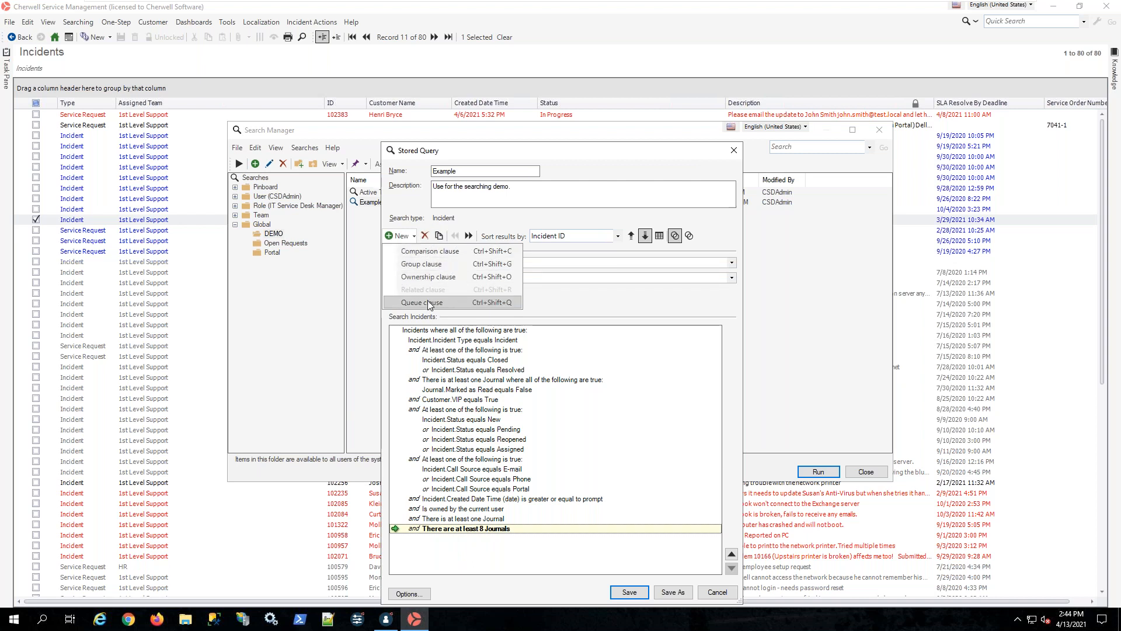
pyautogui.click(429, 252)
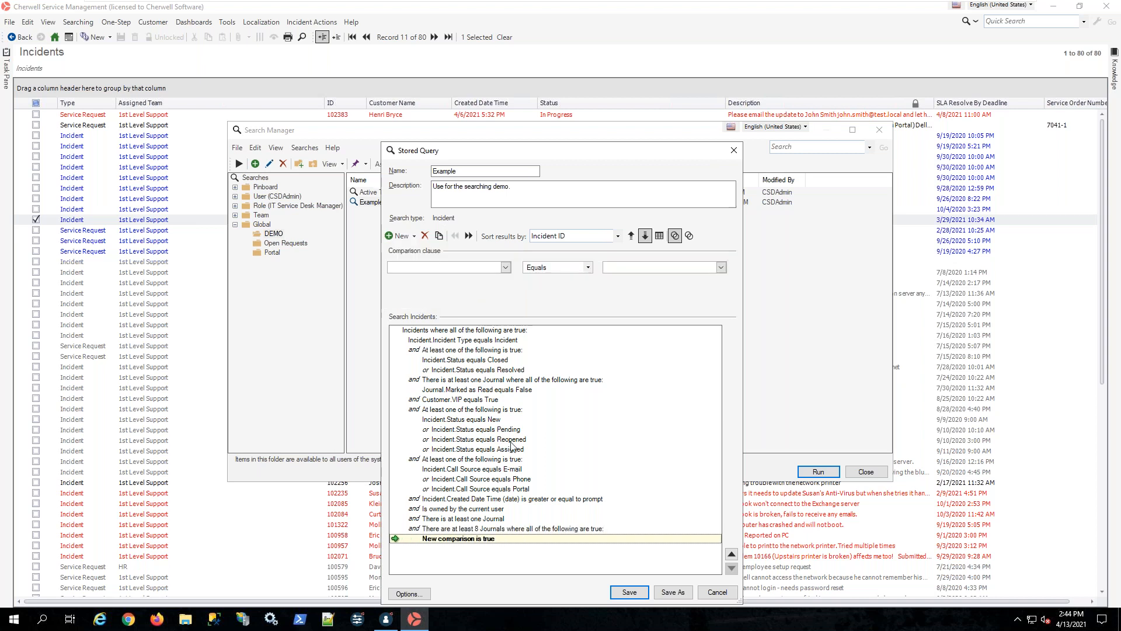
pyautogui.click(506, 267)
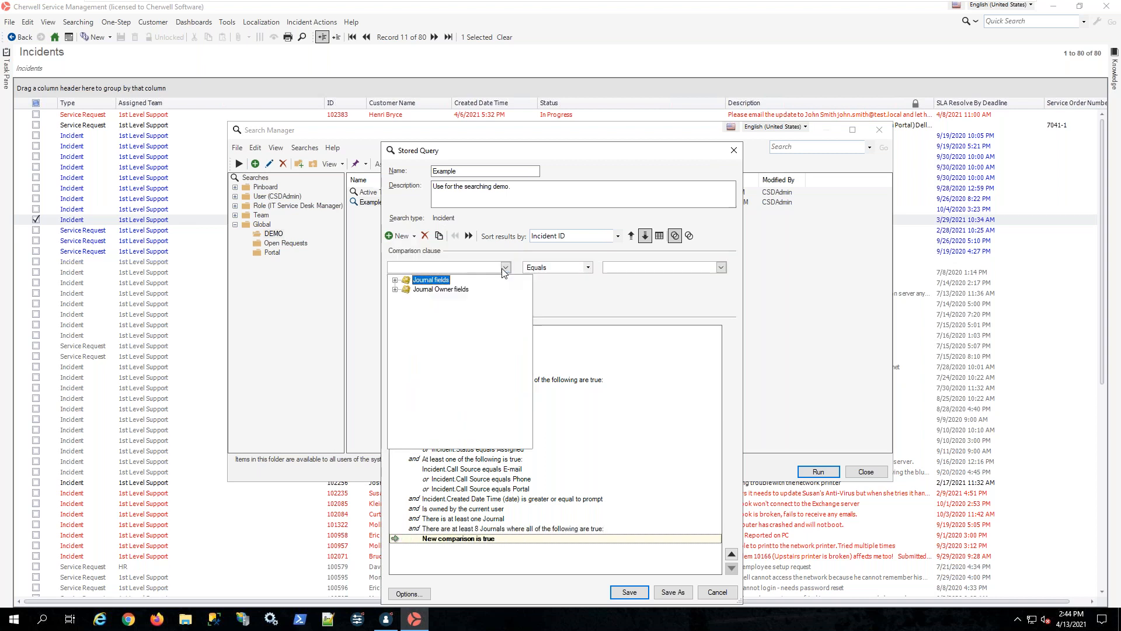
pyautogui.click(396, 280)
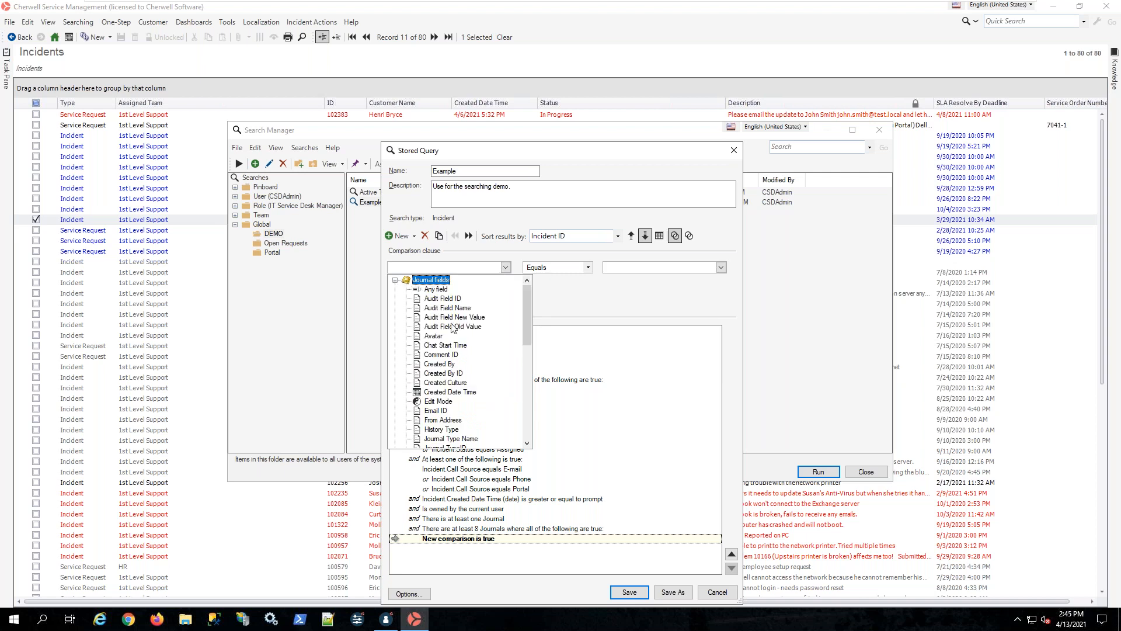
pyautogui.click(451, 365)
pyautogui.click(722, 268)
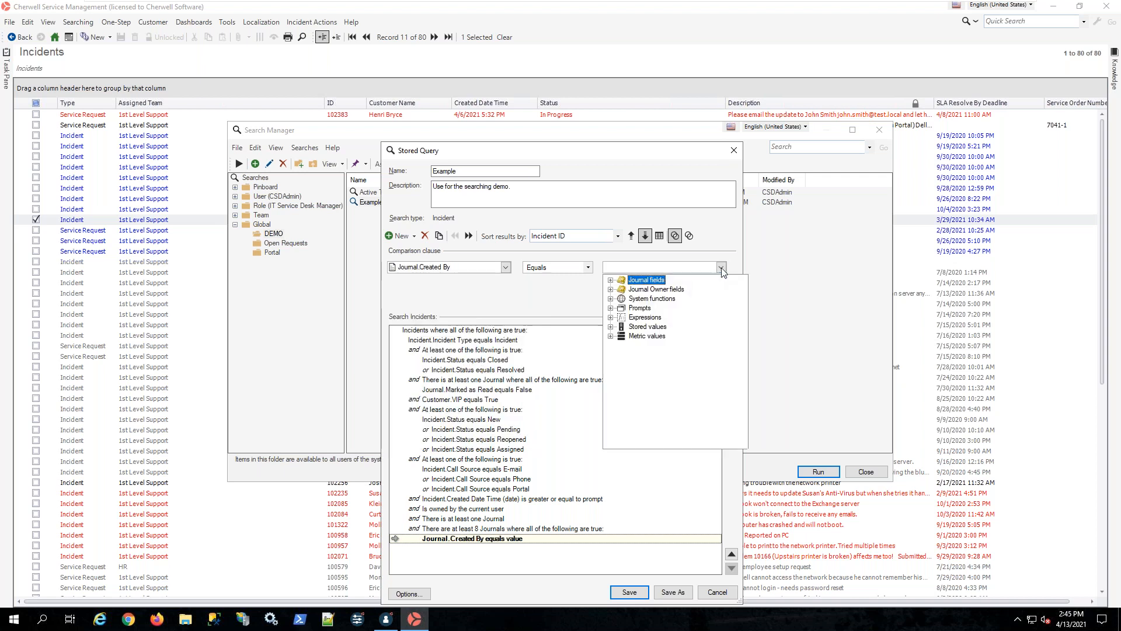
pyautogui.click(664, 266)
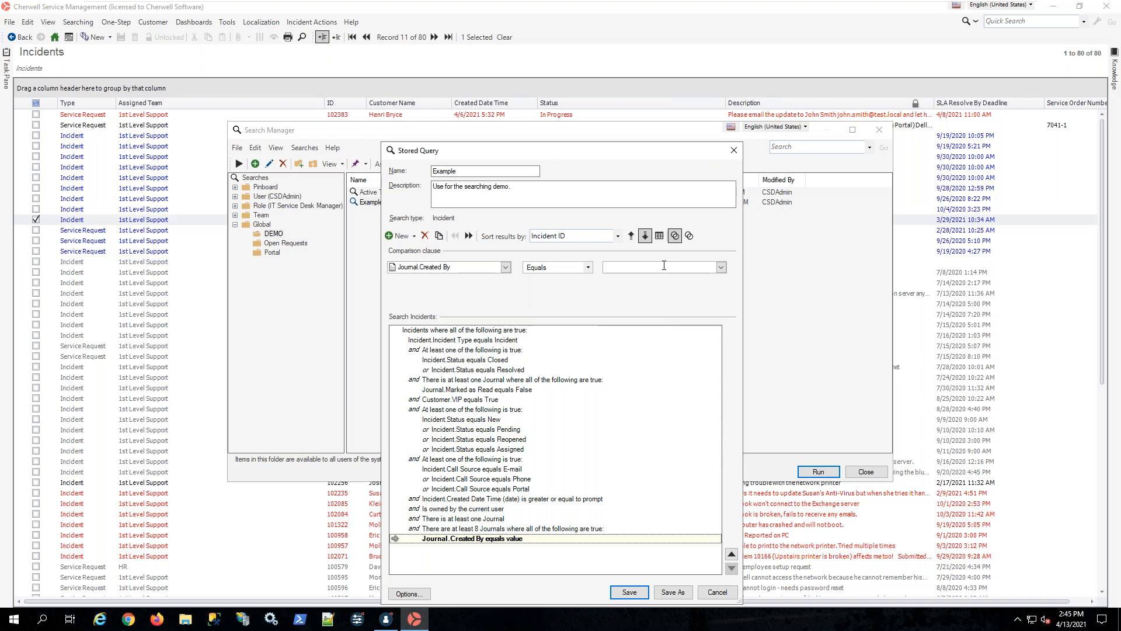
pyautogui.write('Cherwell Admin')
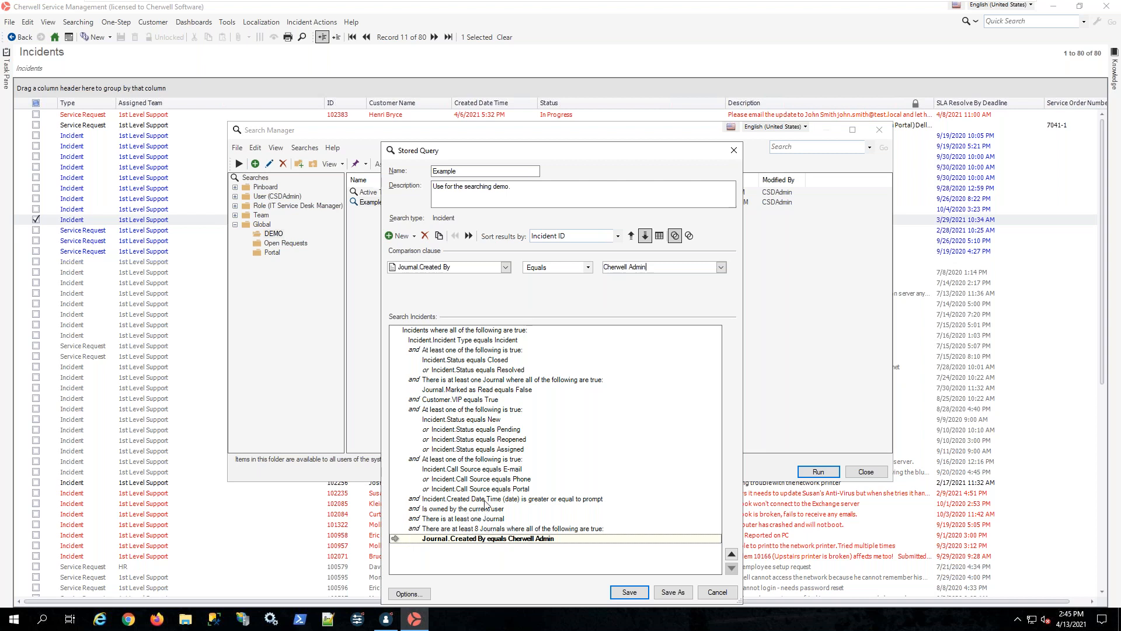
# - Add a group requiring all items to be true beneath that Journal clause, with a comparison on Journal.Created By inside it
pyautogui.click(413, 236)
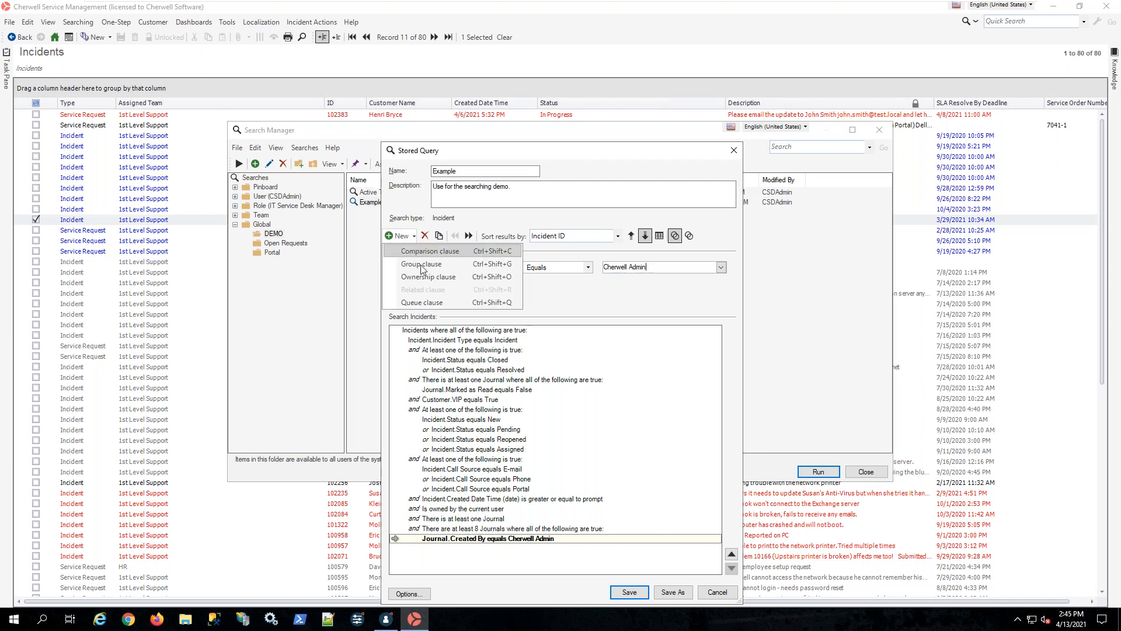
pyautogui.click(421, 264)
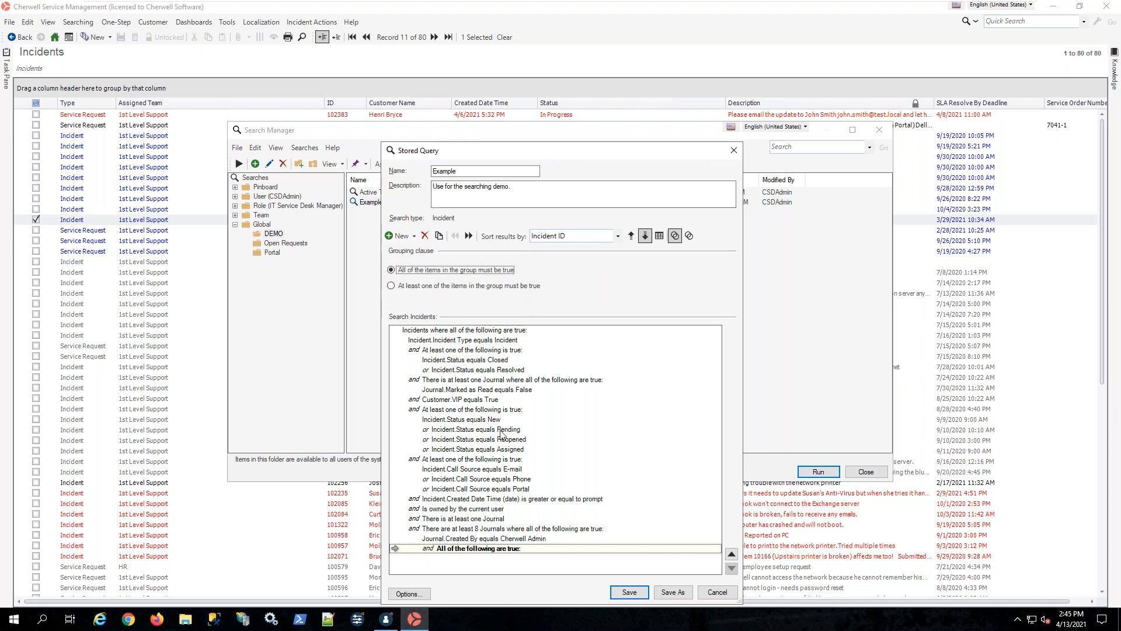
pyautogui.click(413, 236)
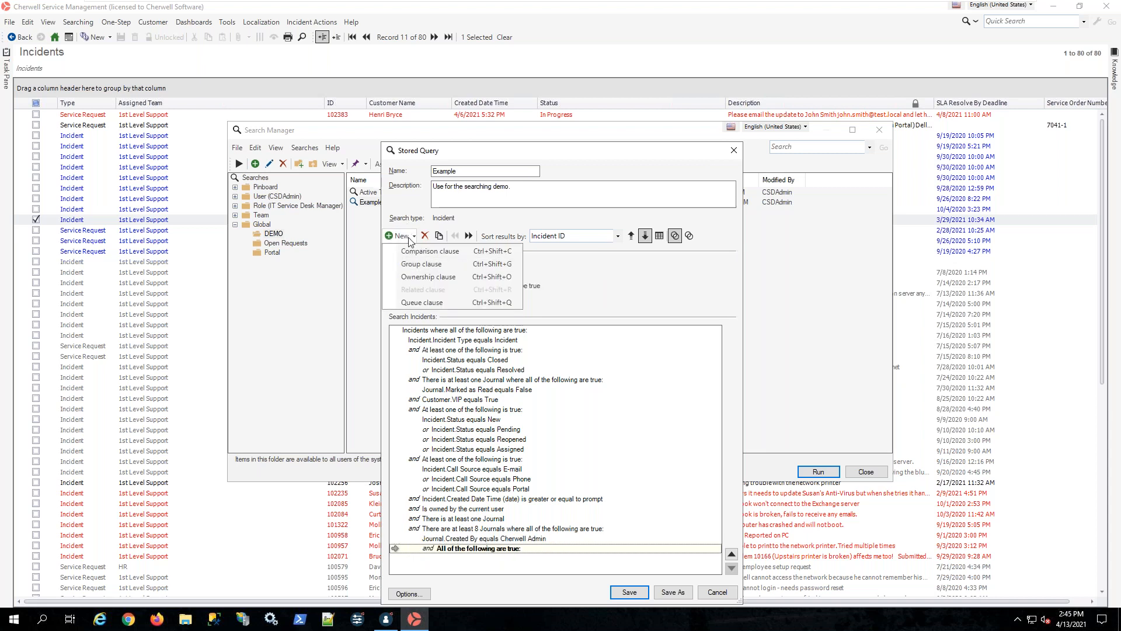
pyautogui.click(418, 252)
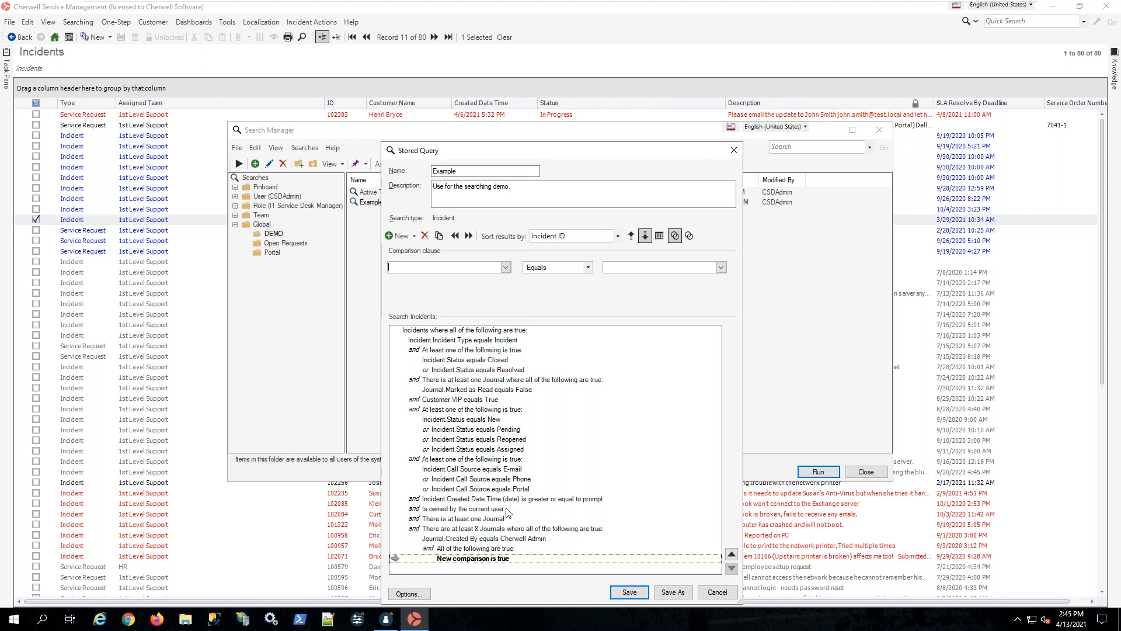
pyautogui.click(506, 267)
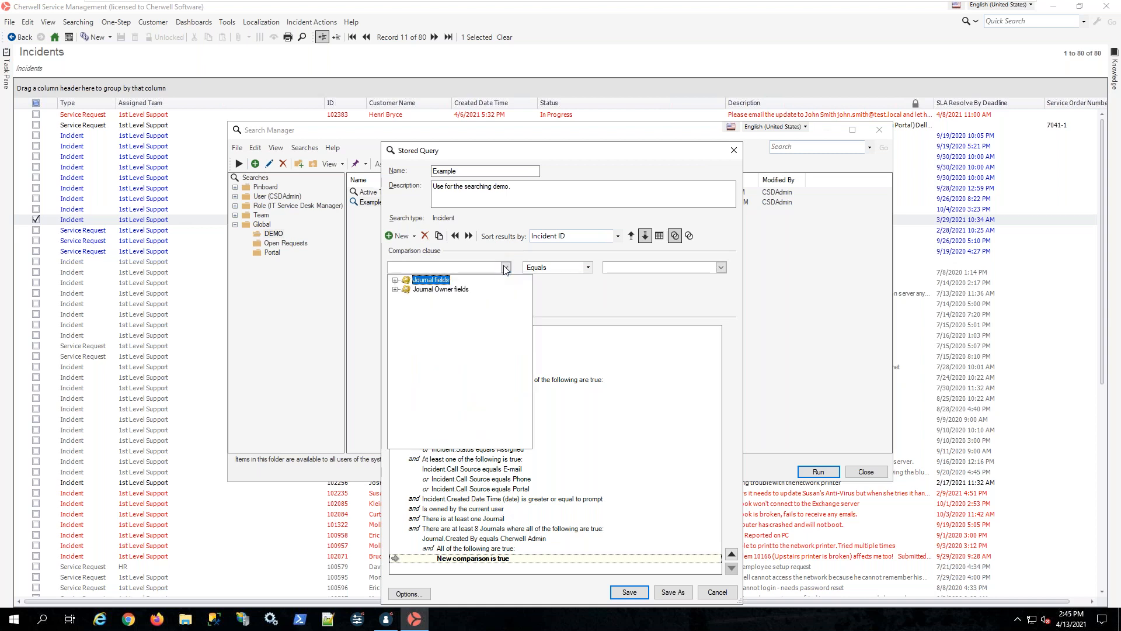
pyautogui.click(395, 280)
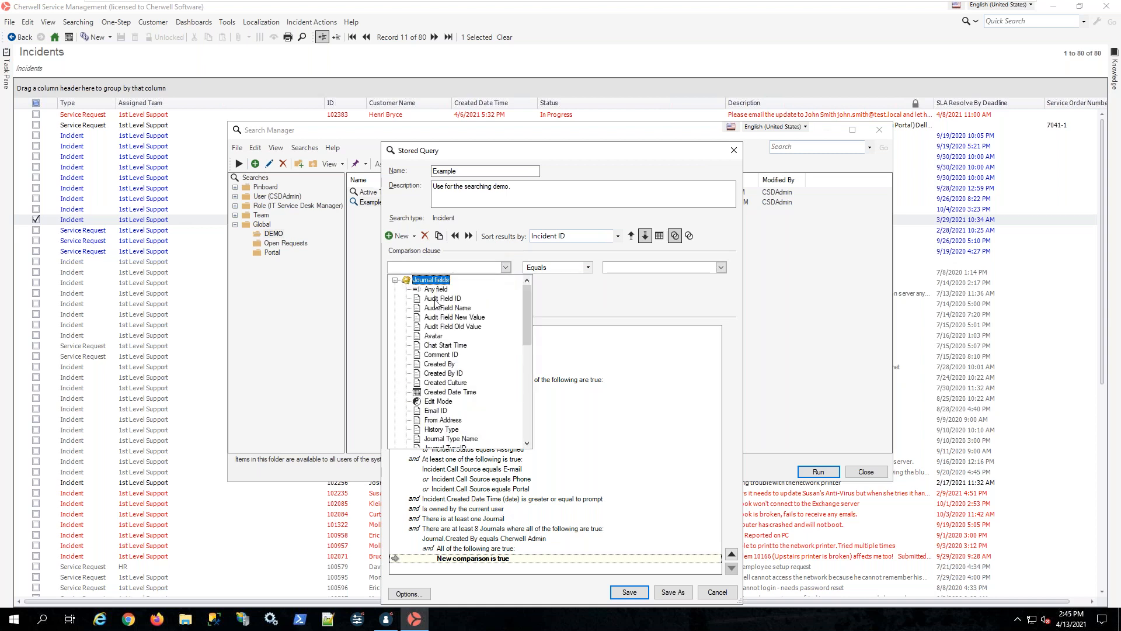
pyautogui.click(439, 364)
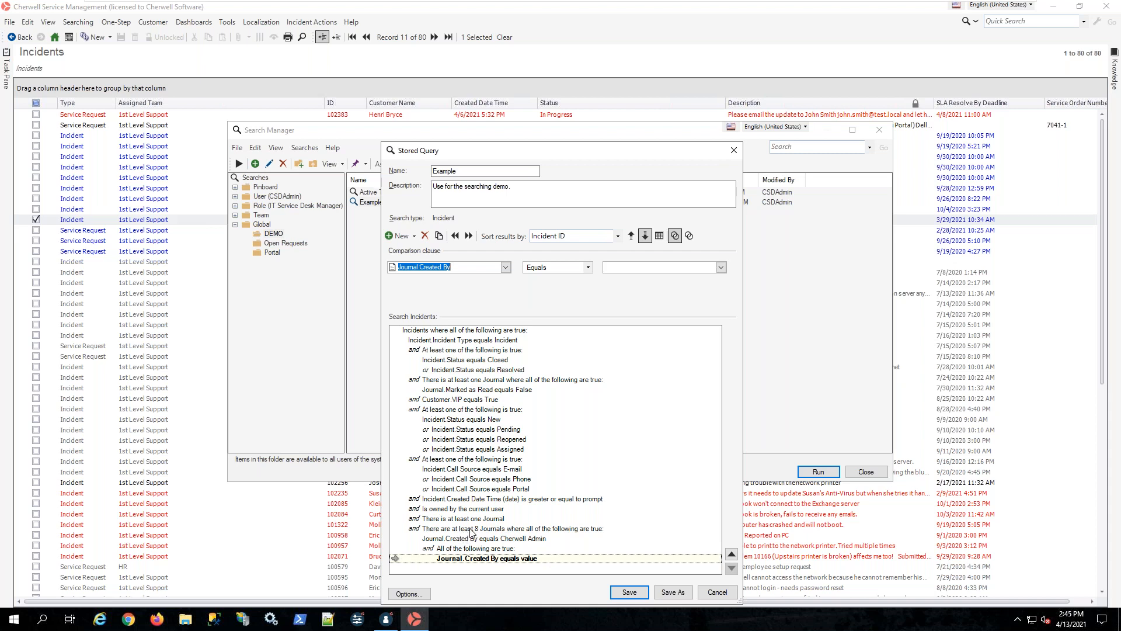
# - Delete the Created By comparisons and their group from the second related Journal clause
pyautogui.click(470, 530)
pyautogui.click(425, 236)
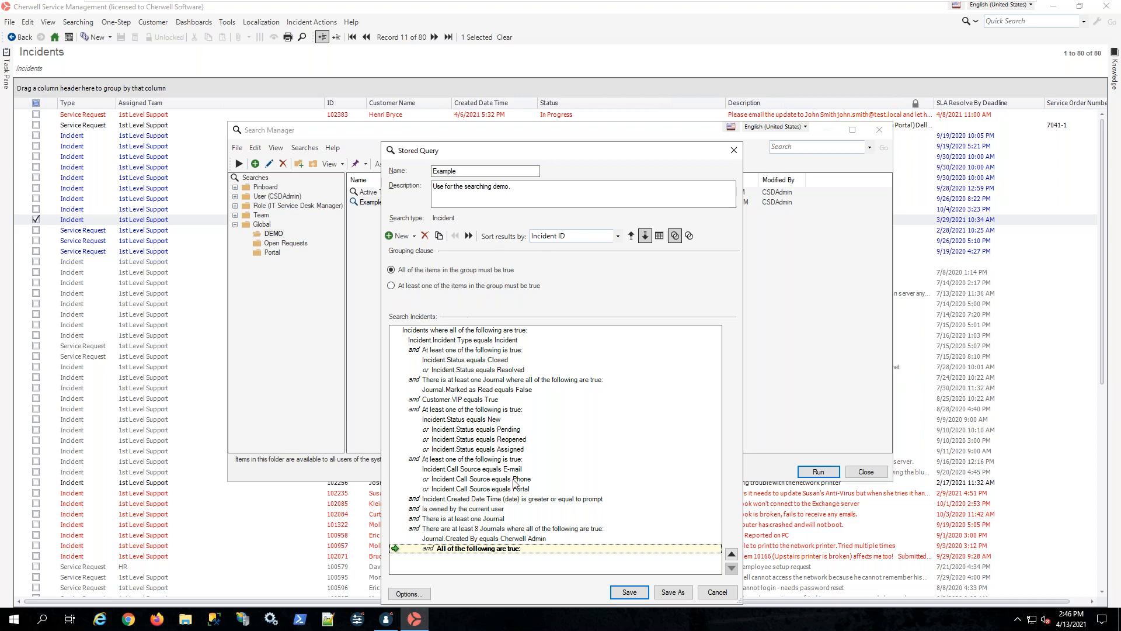
pyautogui.click(479, 540)
pyautogui.click(425, 236)
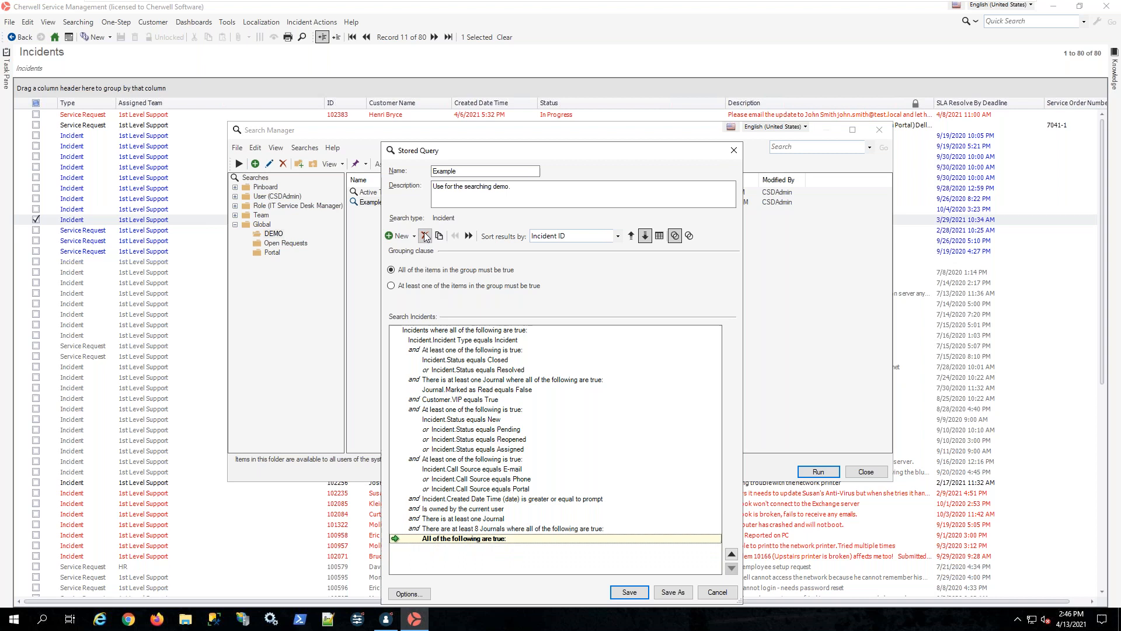
pyautogui.click(425, 235)
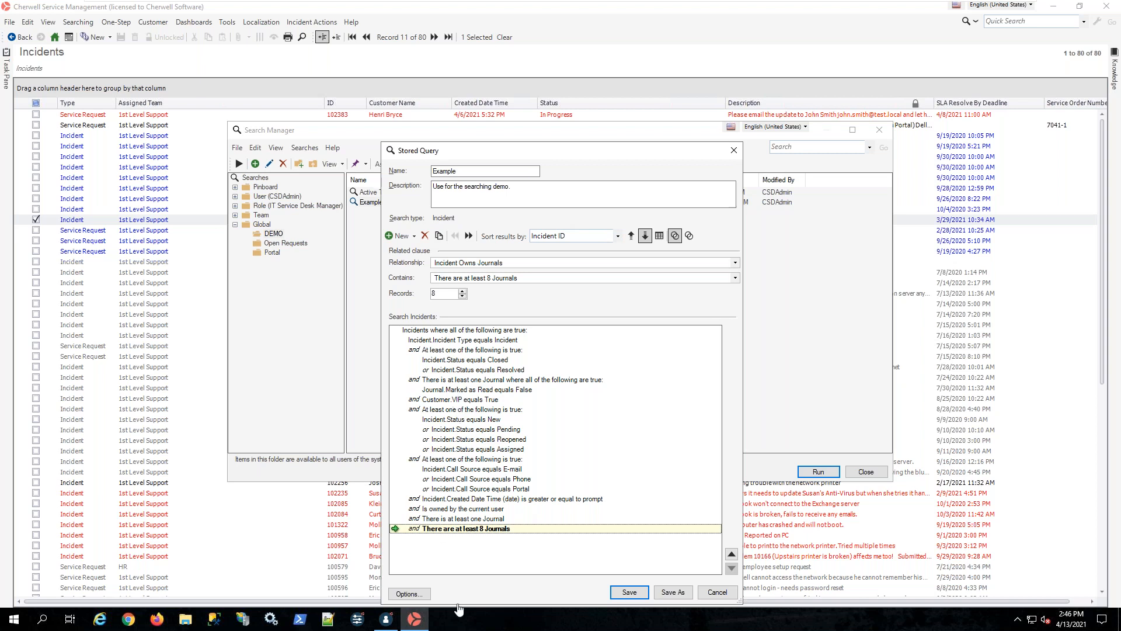
# - Add a queue clause at the top level of the incident search
pyautogui.click(415, 236)
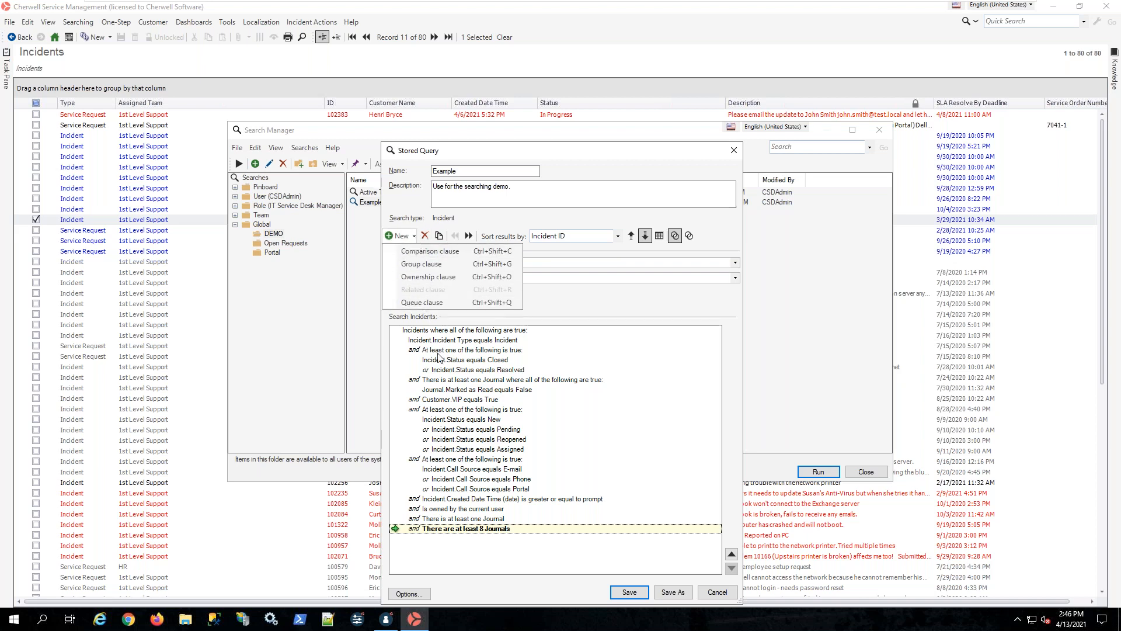
pyautogui.click(455, 329)
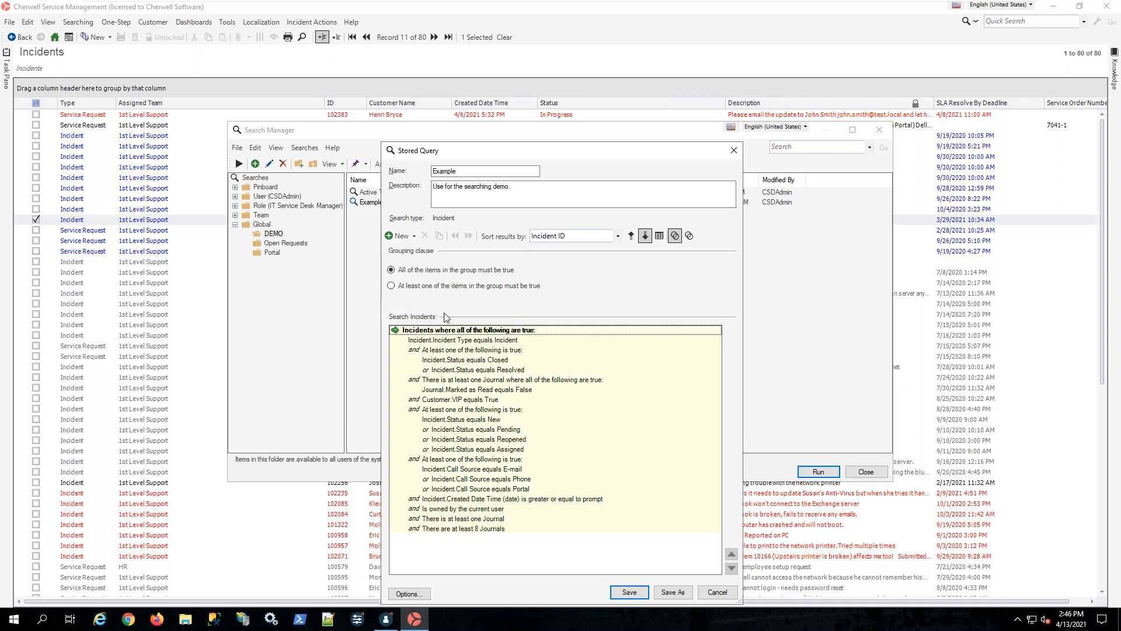
pyautogui.click(413, 237)
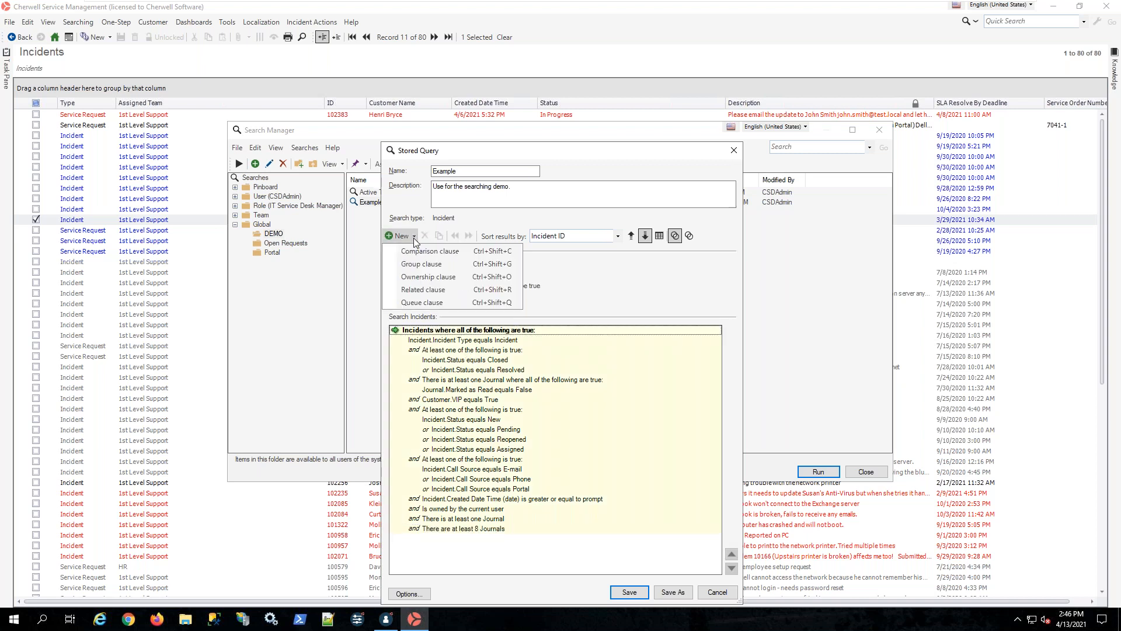
pyautogui.click(429, 302)
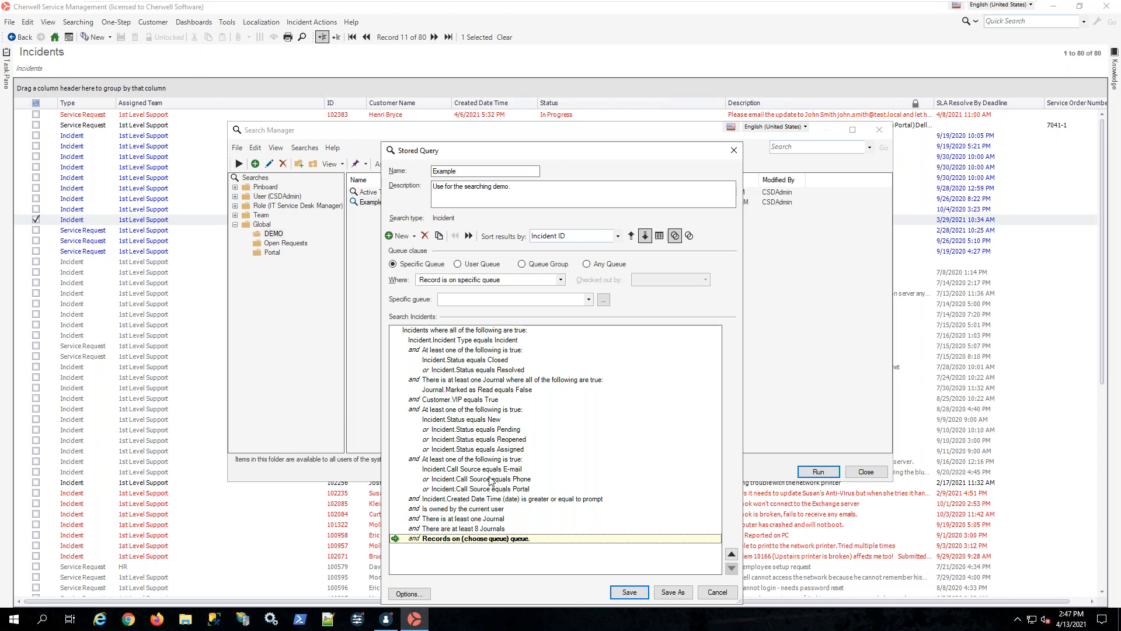
pyautogui.click(415, 236)
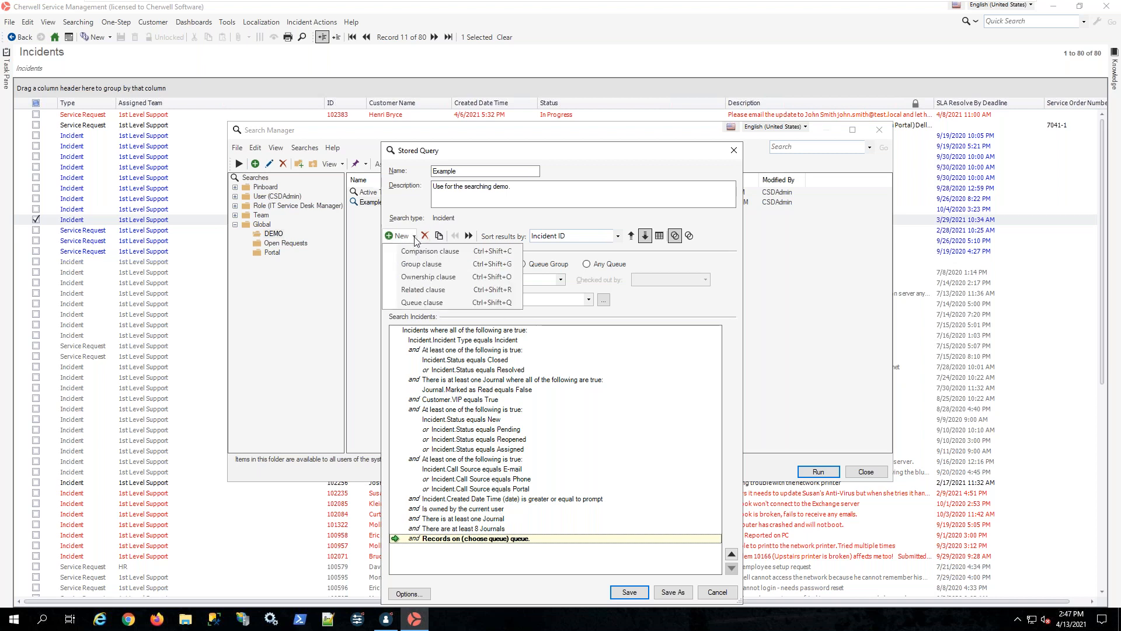
pyautogui.click(429, 302)
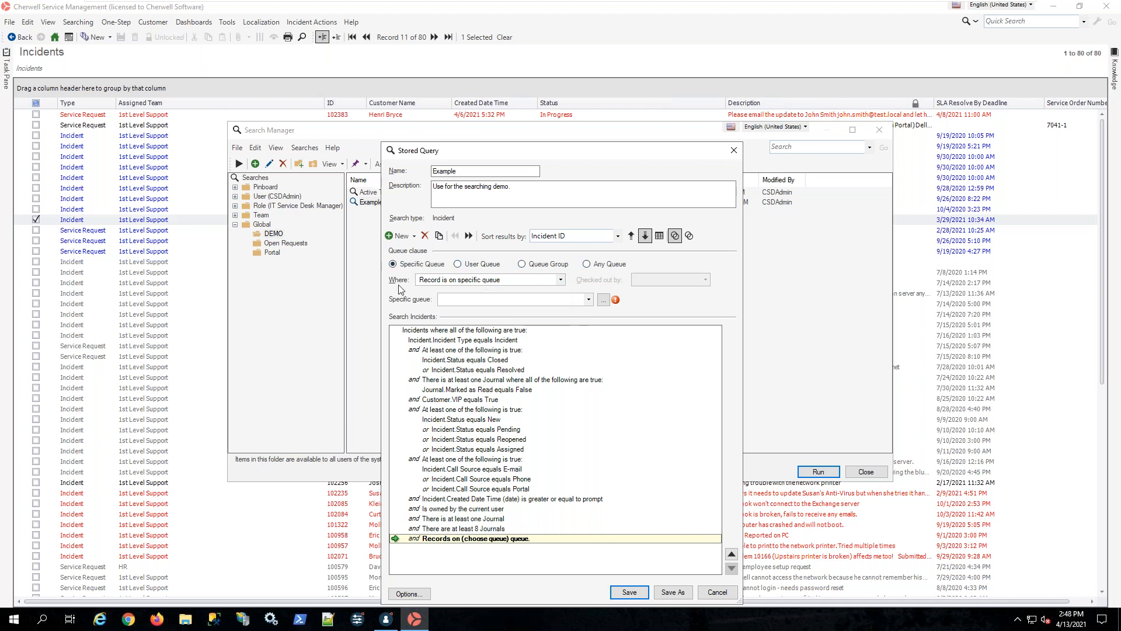
# - Review the clause's record conditions and choose Network Support as its specific queue
pyautogui.click(561, 280)
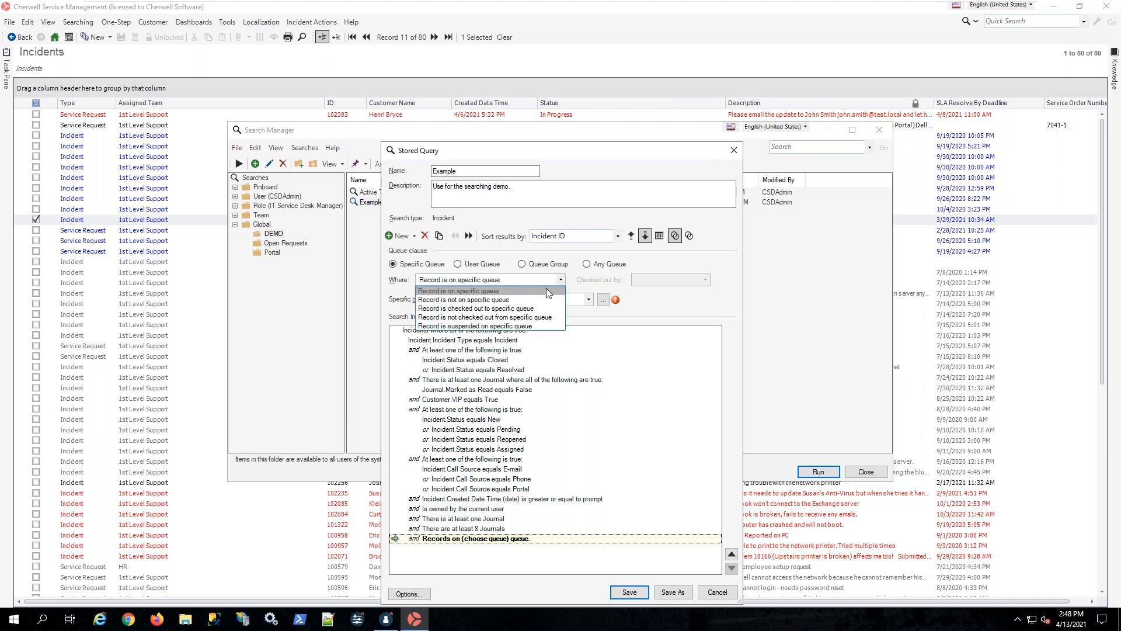
pyautogui.click(585, 290)
pyautogui.click(608, 298)
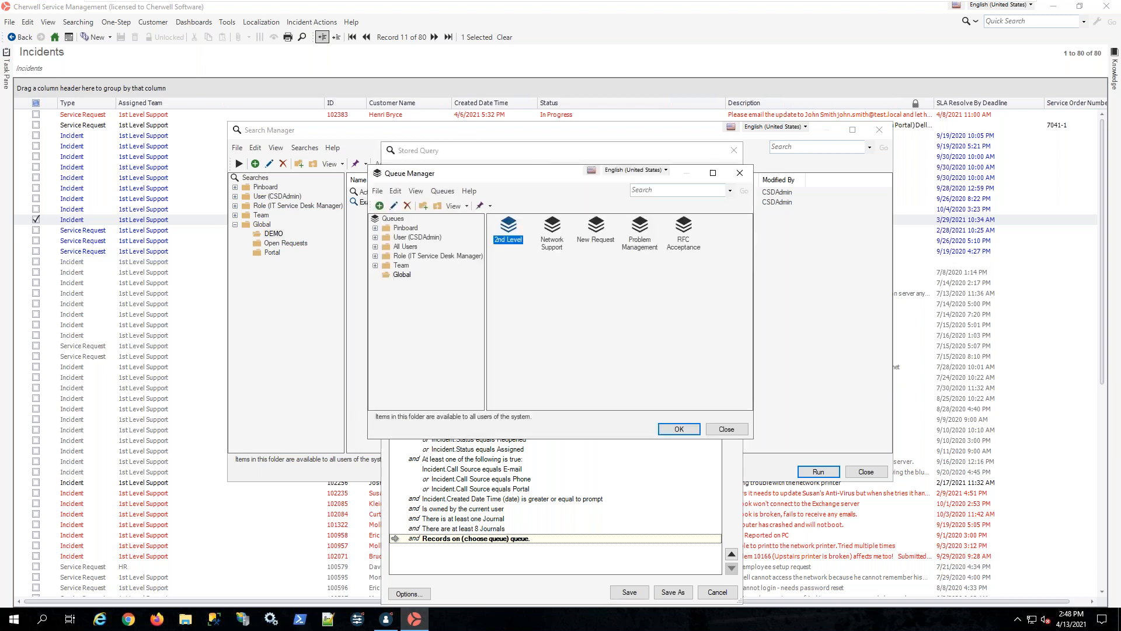
pyautogui.doubleClick(555, 233)
# - Set the queue condition to Record is checked out to specific queue, checked out by All users
pyautogui.click(561, 279)
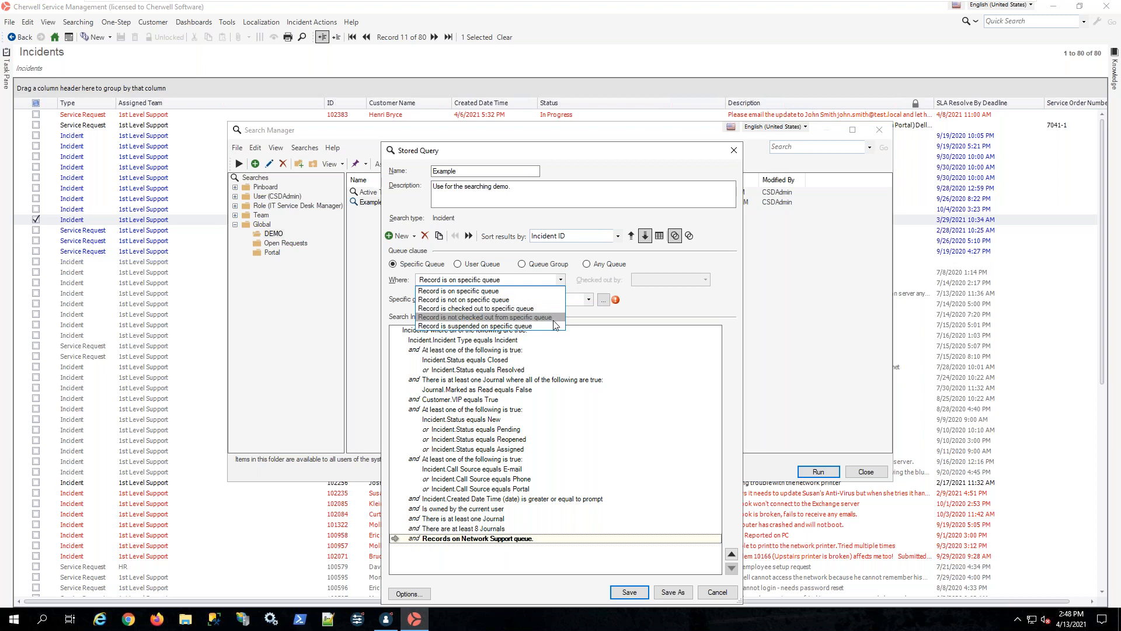
pyautogui.click(522, 308)
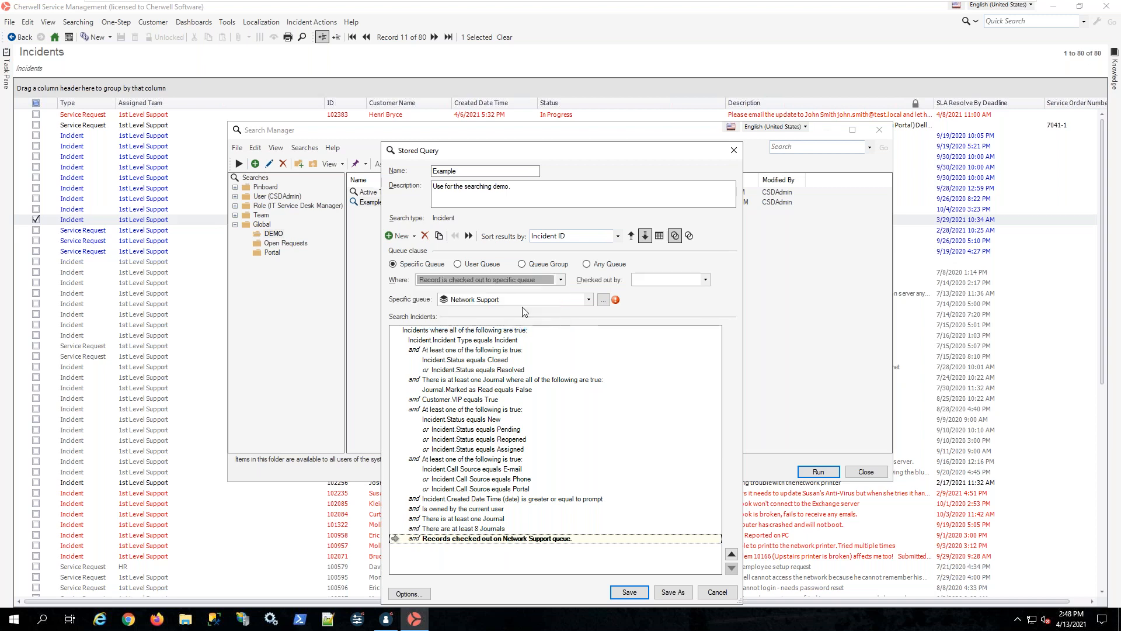
pyautogui.click(707, 279)
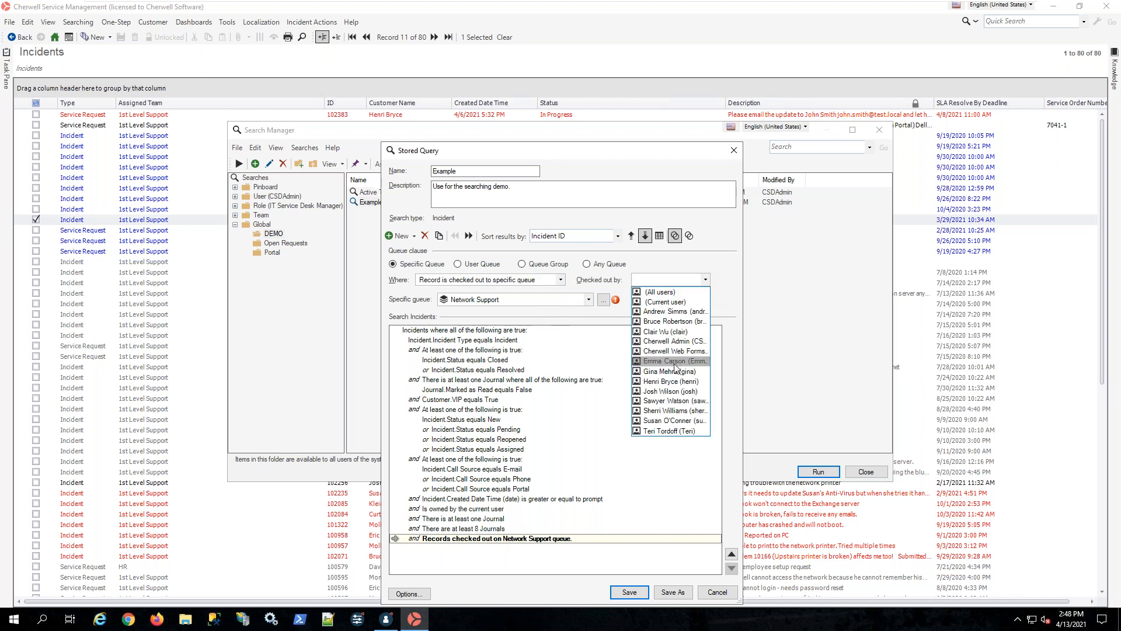
pyautogui.click(671, 292)
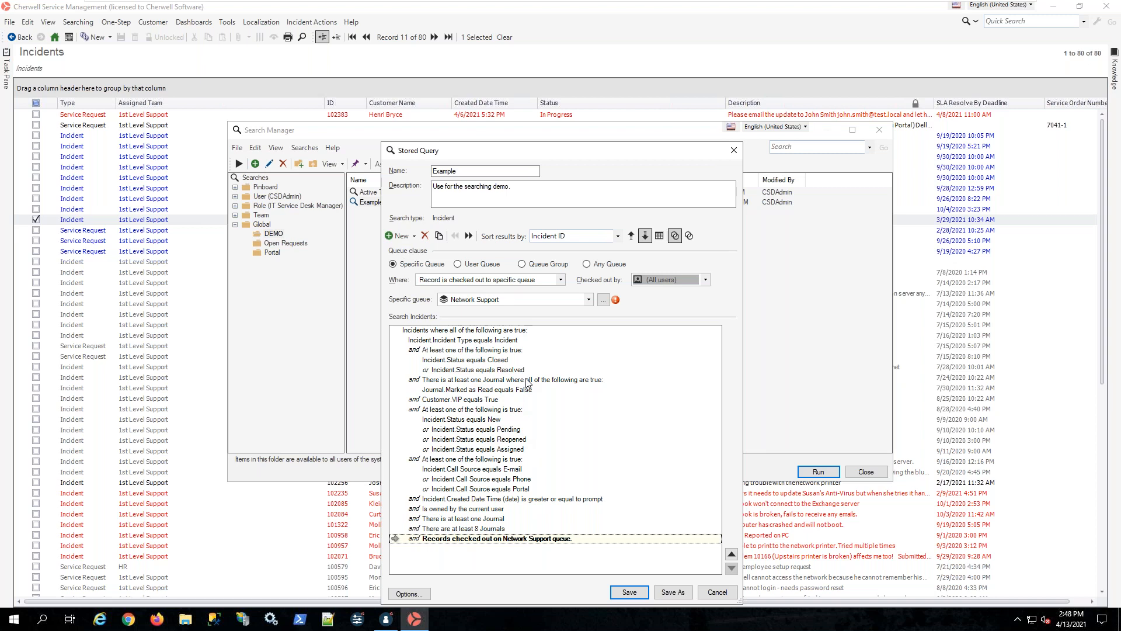
pyautogui.click(561, 279)
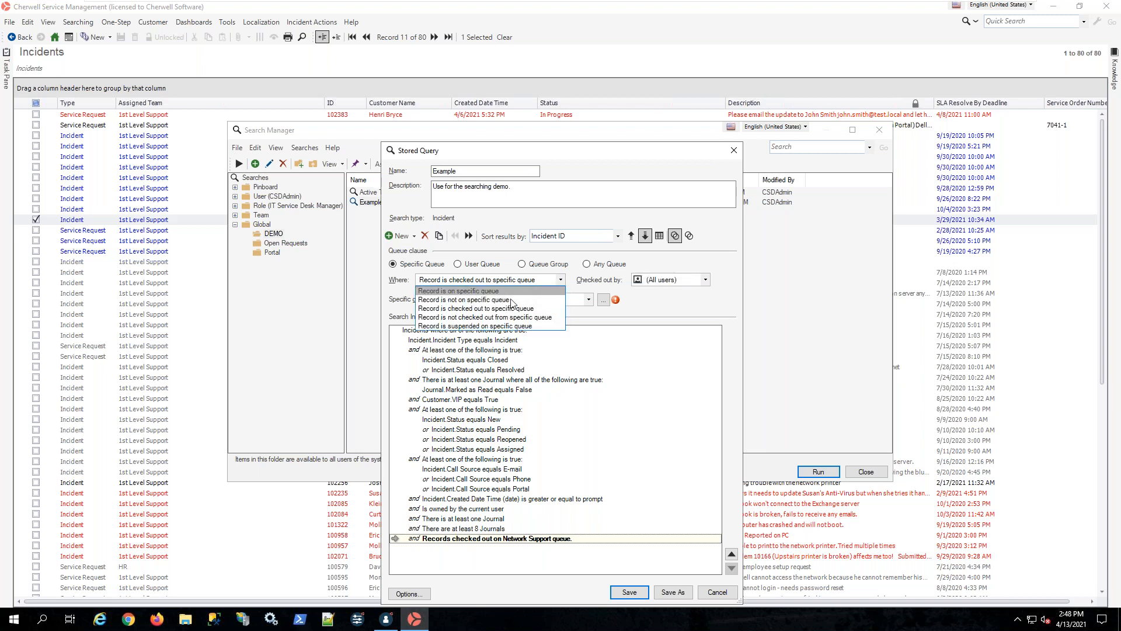
pyautogui.click(575, 273)
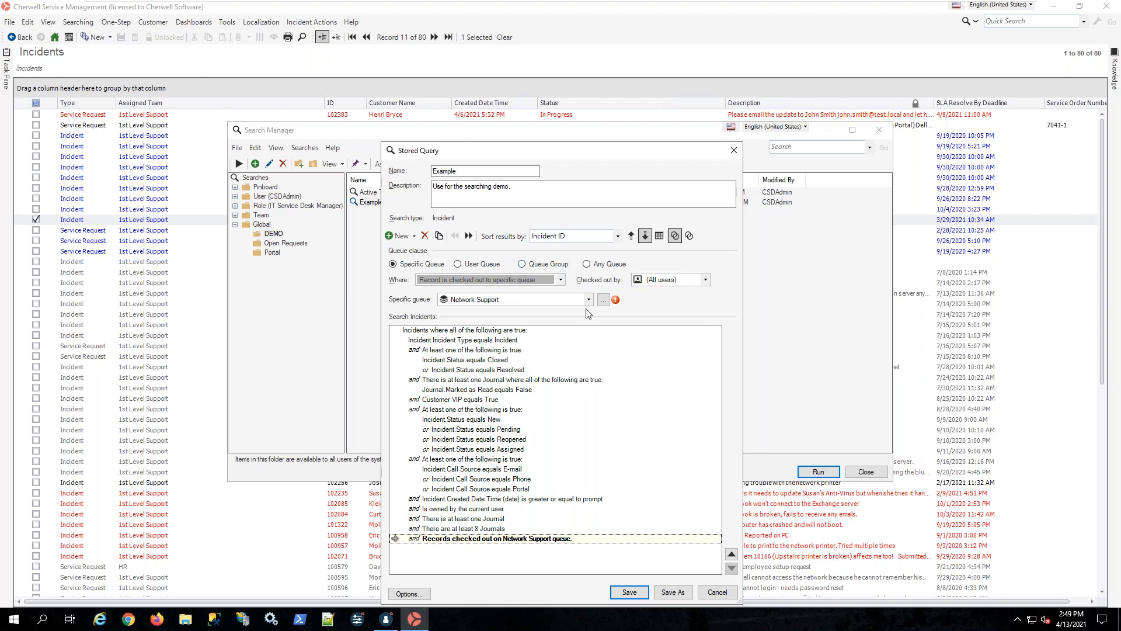
# - Compare the Specific Queue and User Queue options of the queue clause and review the teams available for the user queue
pyautogui.click(458, 265)
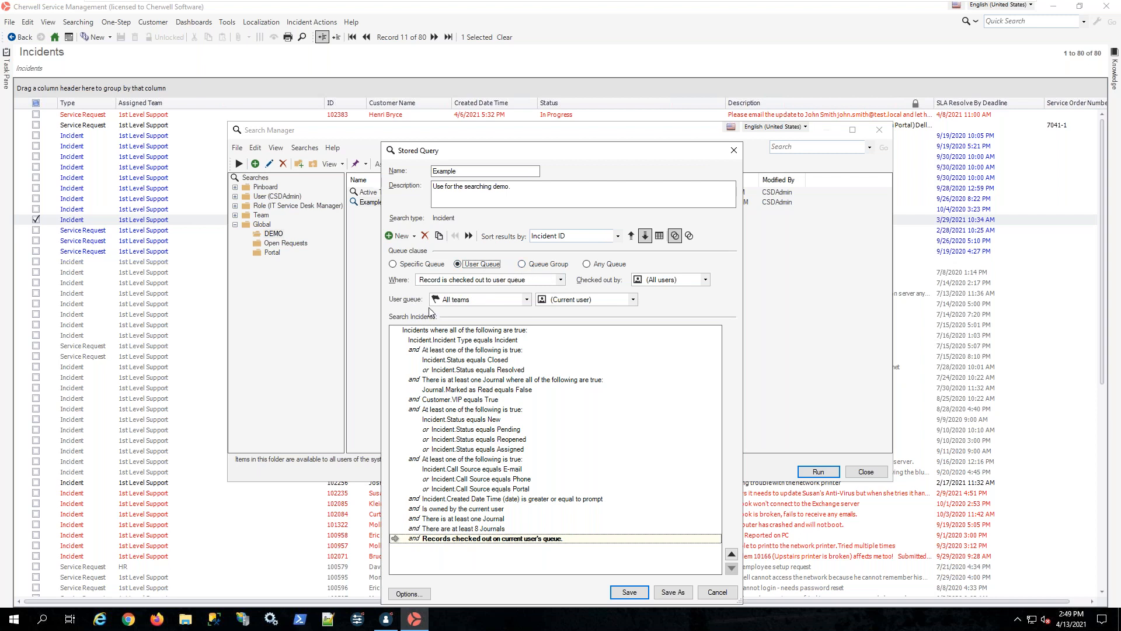
pyautogui.click(416, 263)
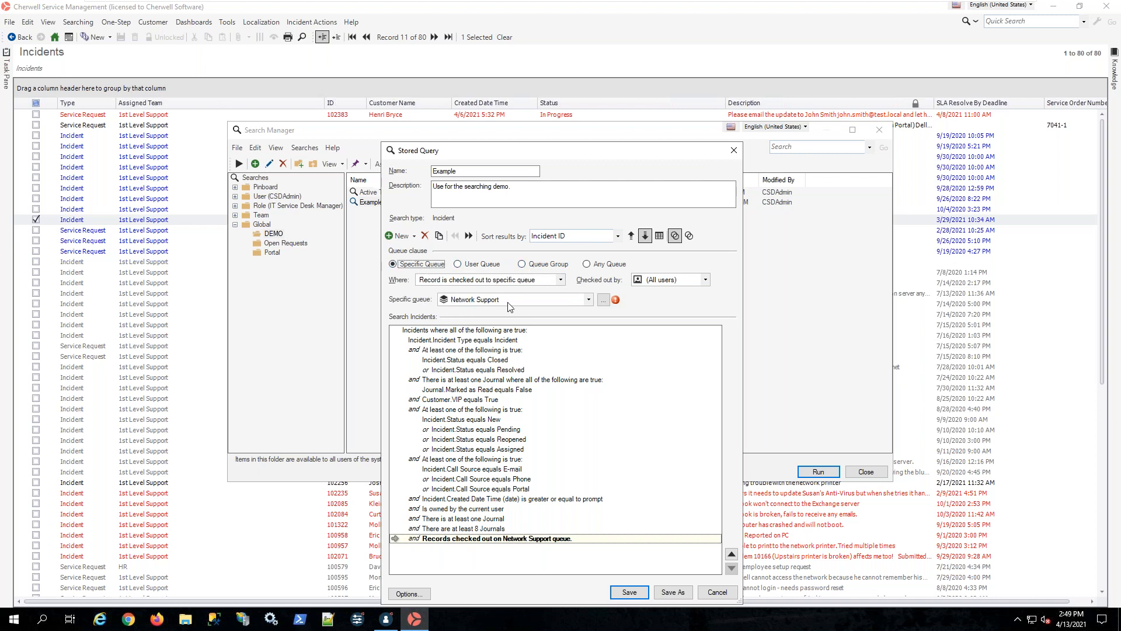
pyautogui.click(471, 265)
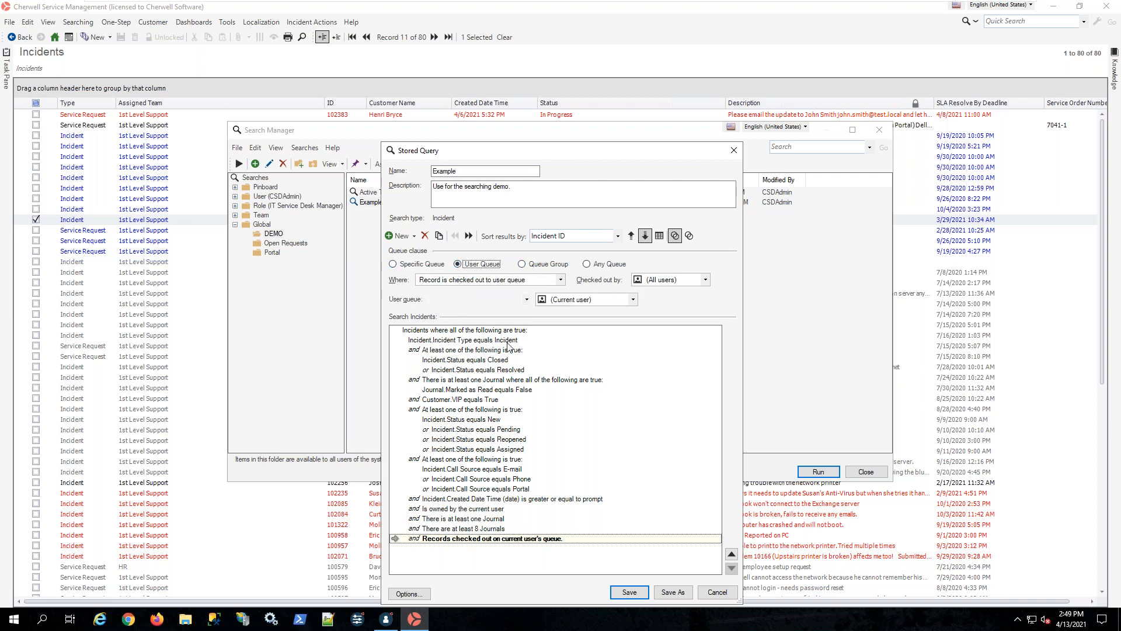
pyautogui.click(526, 299)
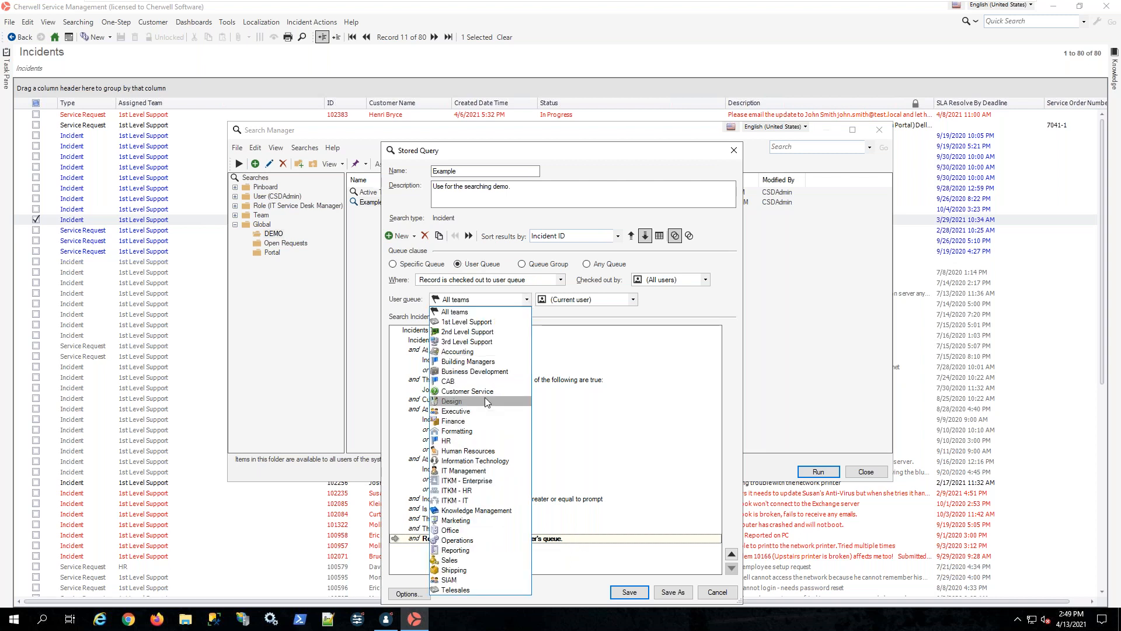
pyautogui.click(653, 300)
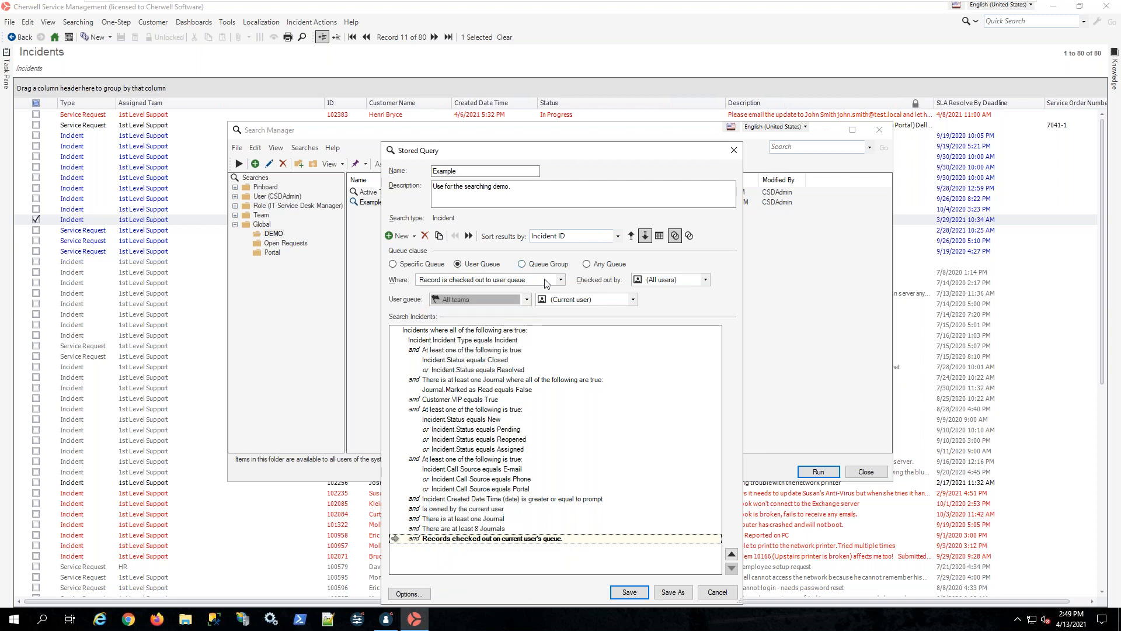
# - Set the queue clause to the Cherwell Default queue group, and cancel editing the stored Example search
pyautogui.click(531, 266)
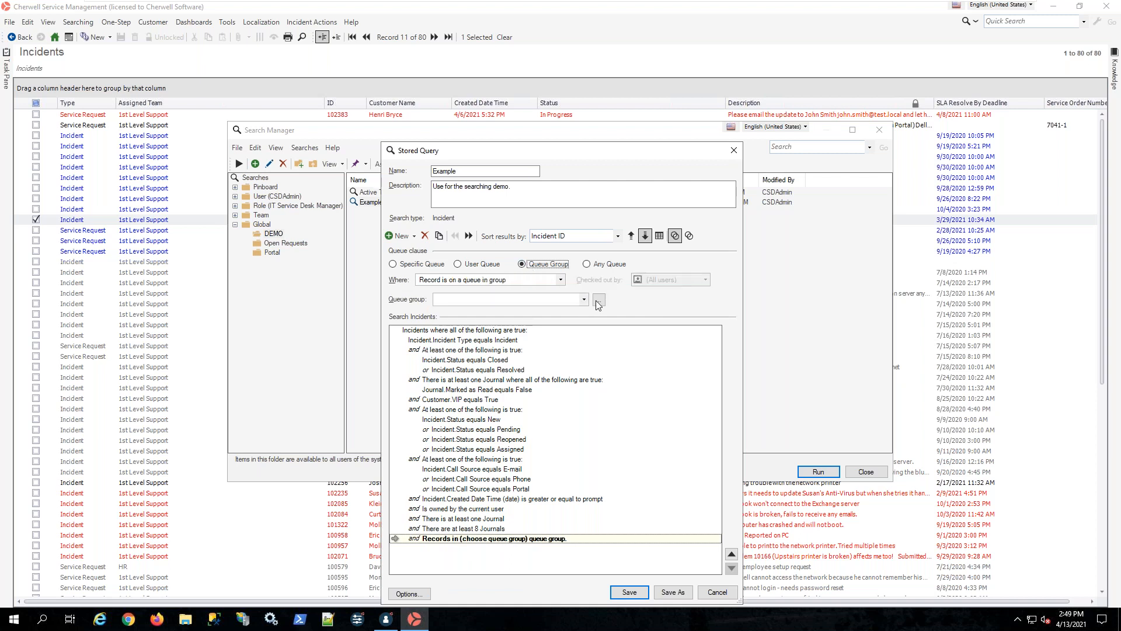
pyautogui.click(599, 299)
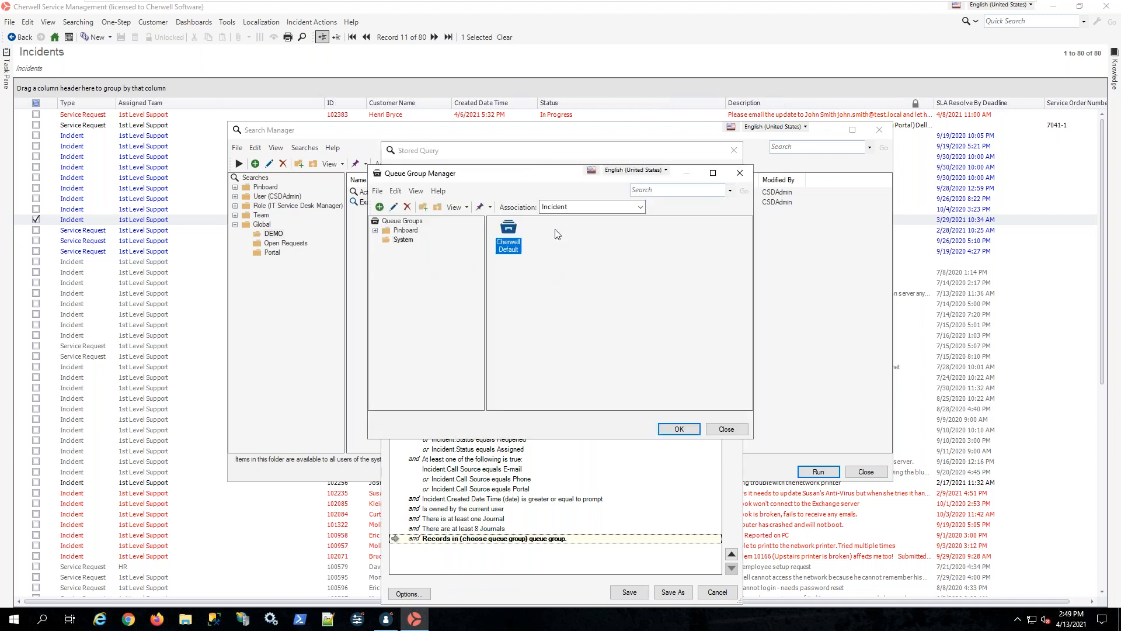
pyautogui.click(676, 430)
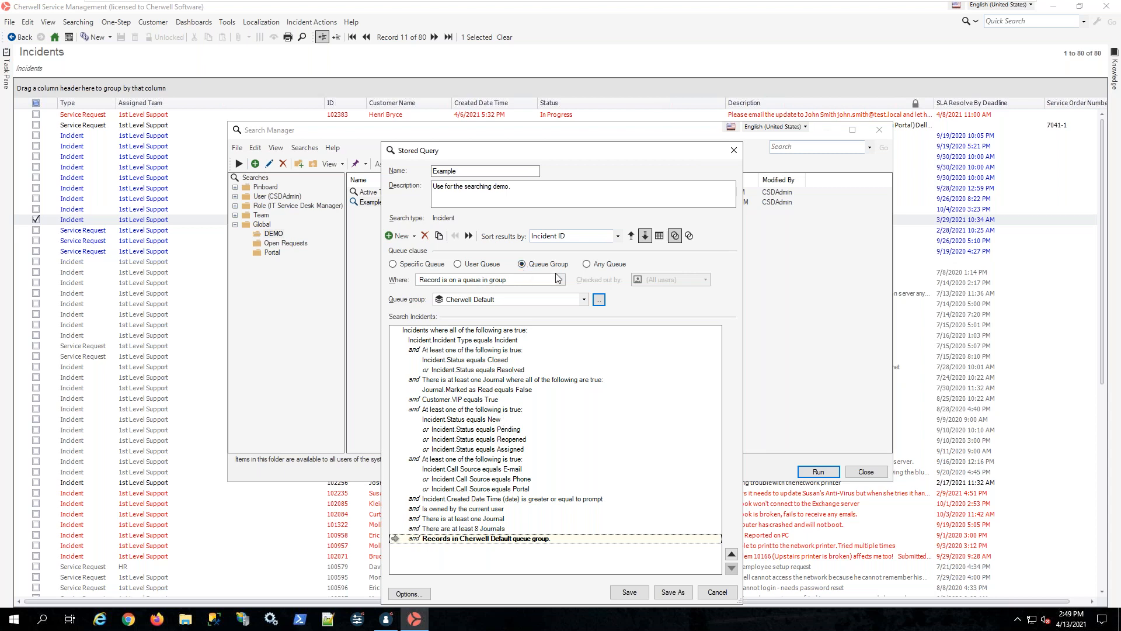
pyautogui.click(718, 592)
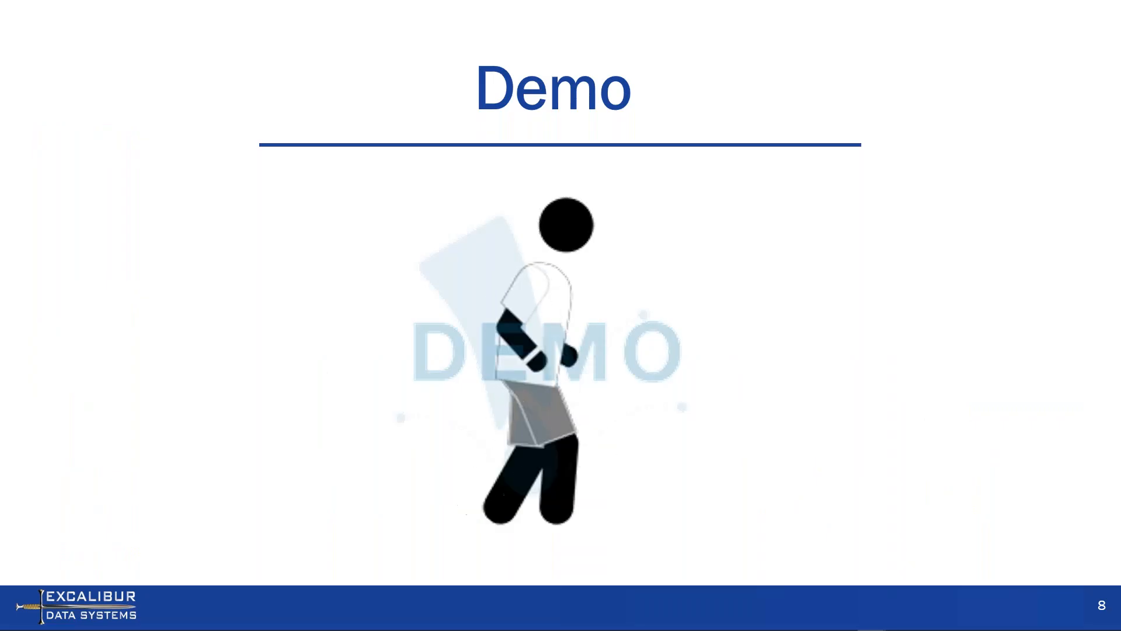
pyautogui.press('Right')
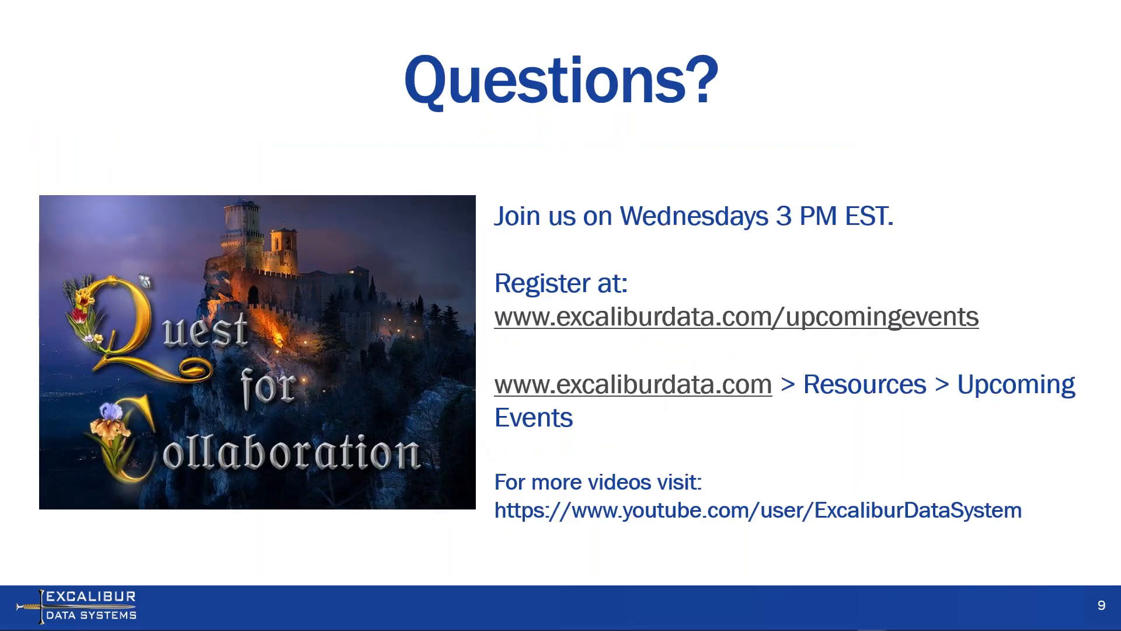
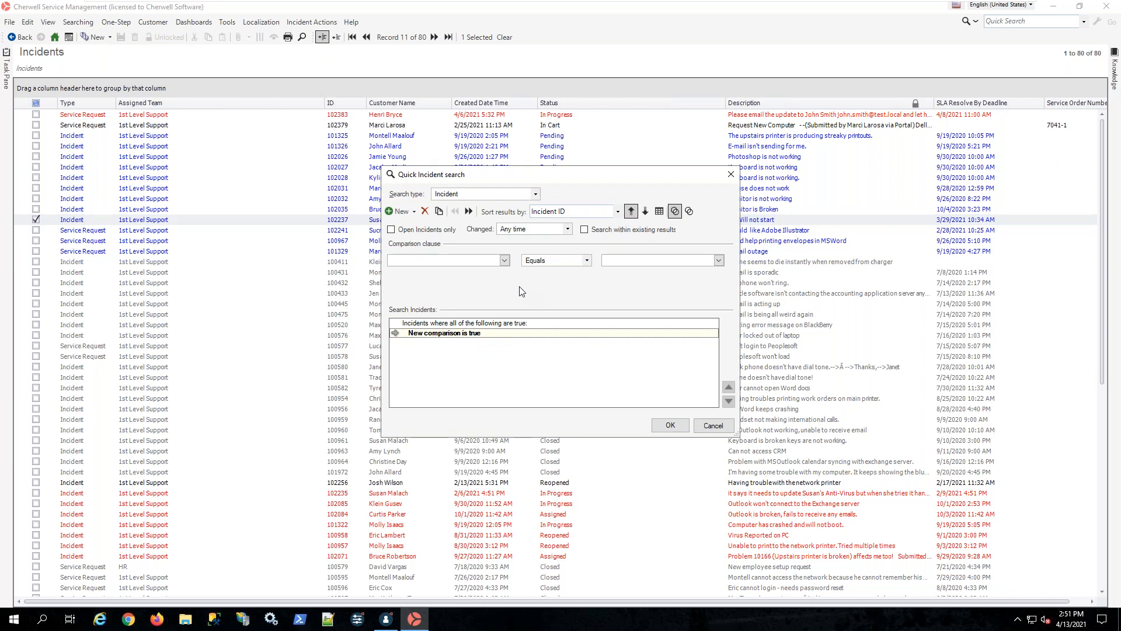
# - Choose Created Date Time for the quick incident search comparison, review its date values, and close the search
pyautogui.click(504, 259)
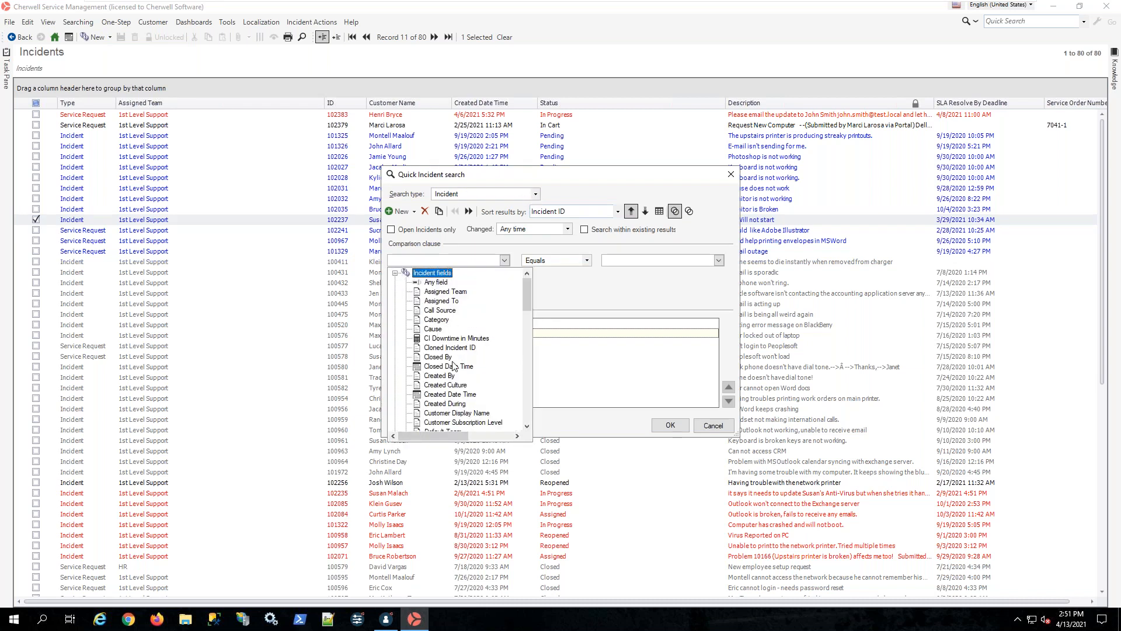
pyautogui.click(454, 397)
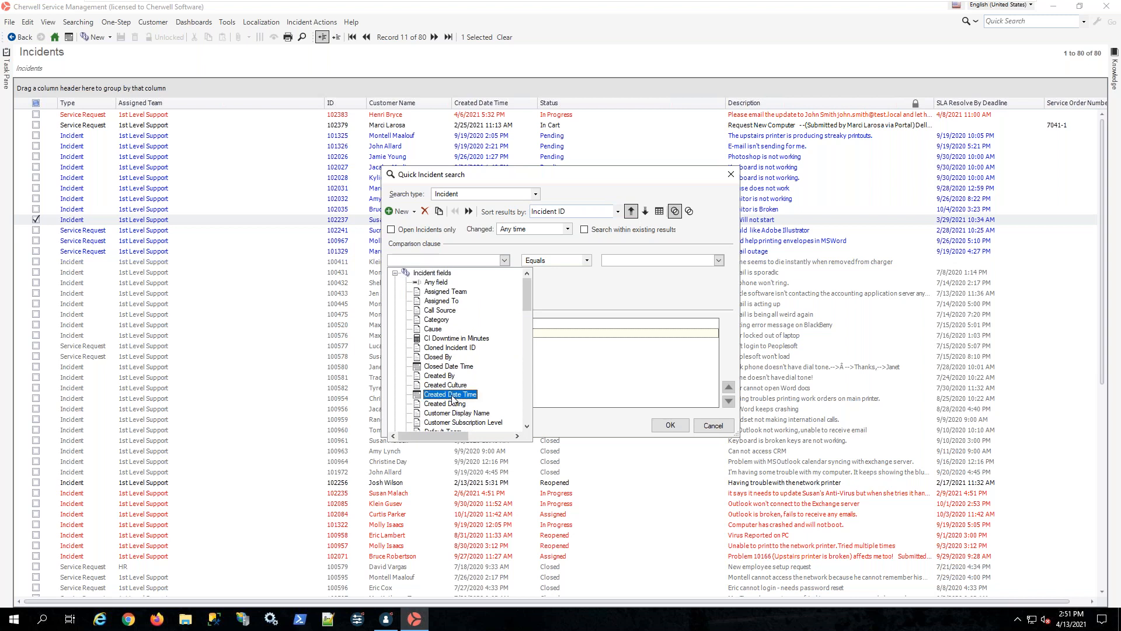
pyautogui.click(709, 260)
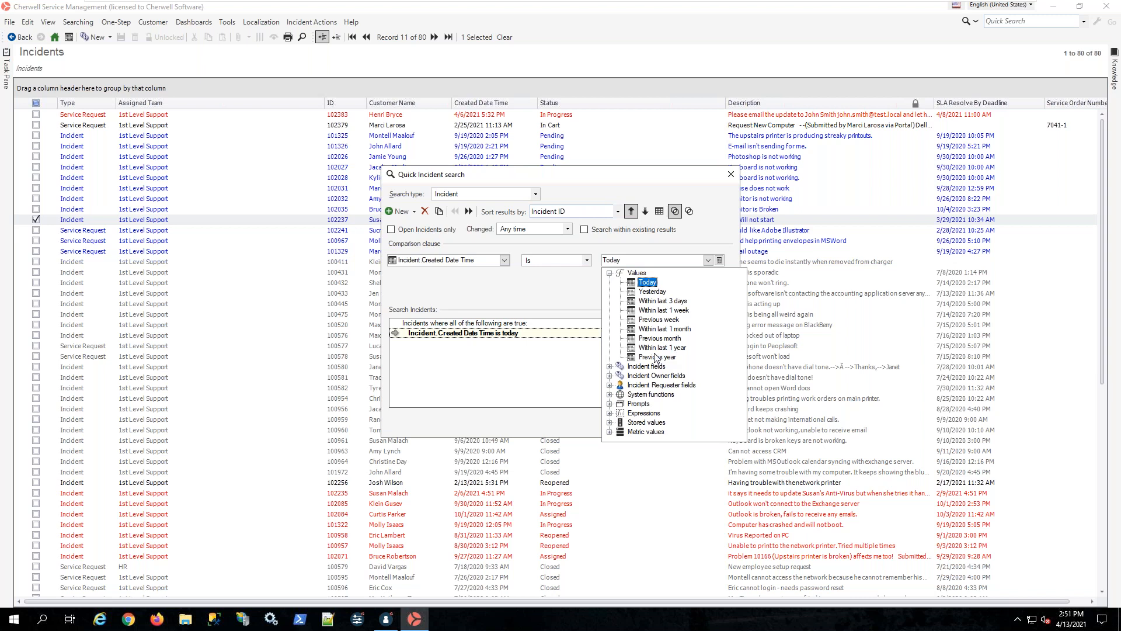
pyautogui.click(733, 173)
# - Switch to Cherwell Service Management Administrator and close the new Blueprint without saving changes
pyautogui.click(387, 619)
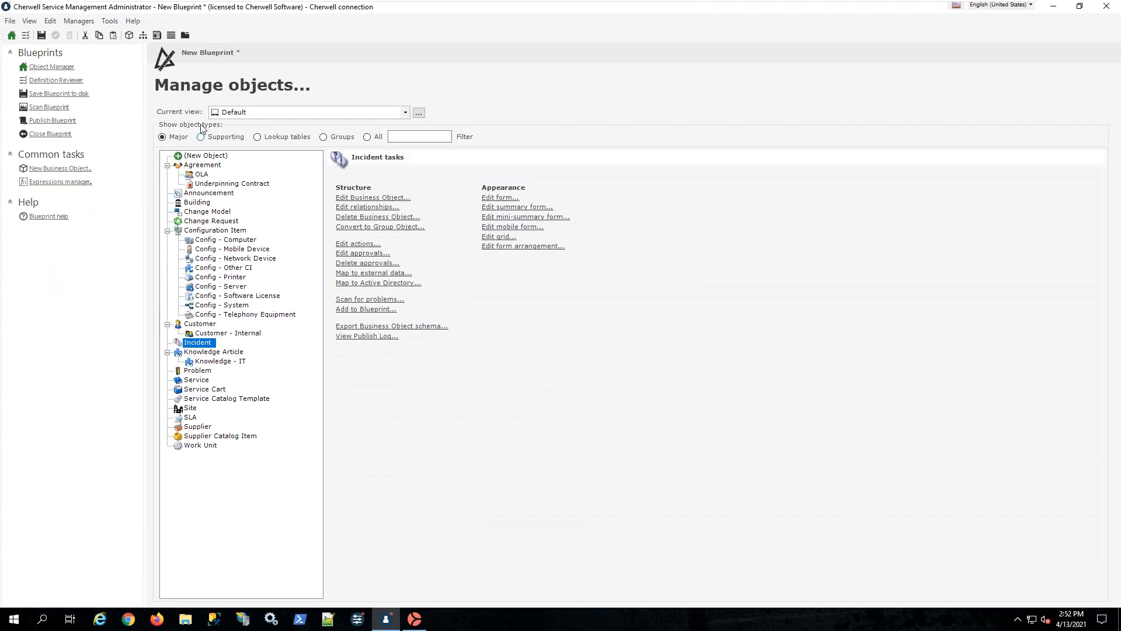
pyautogui.click(52, 134)
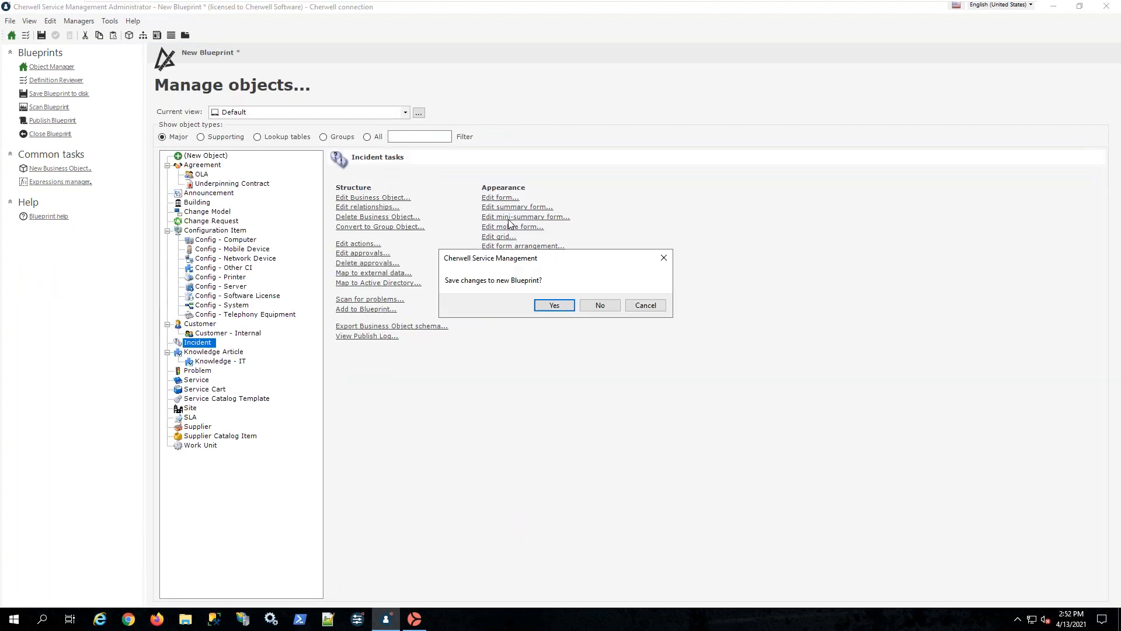
pyautogui.click(598, 304)
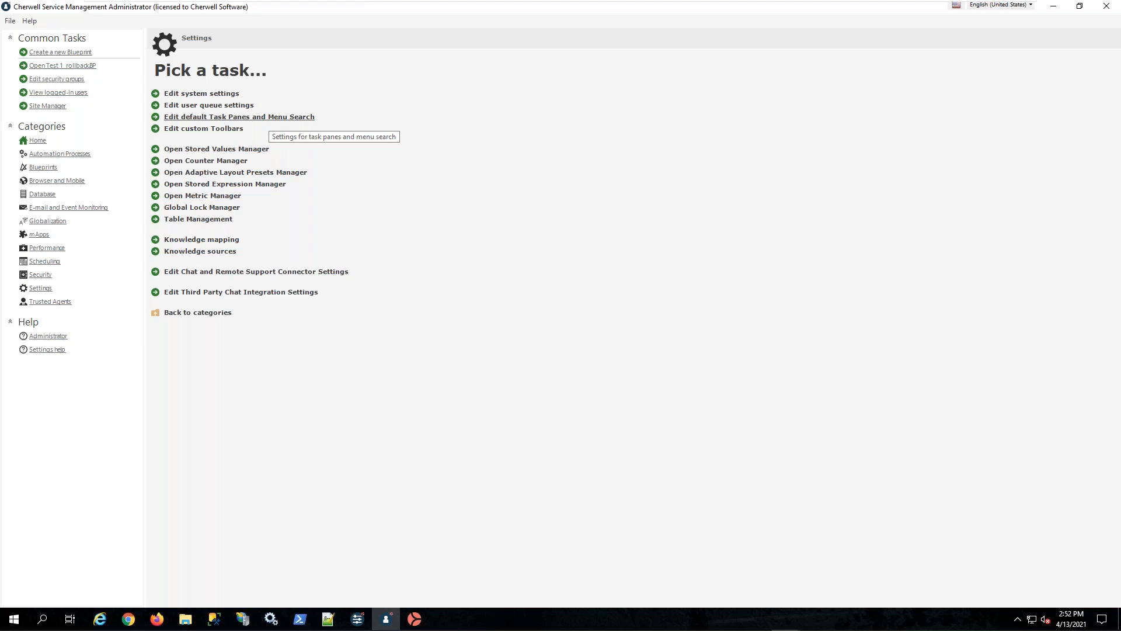
# - Open the global task pane and search settings and bring up the Common Tasks section for configuration
pyautogui.click(271, 117)
pyautogui.click(613, 257)
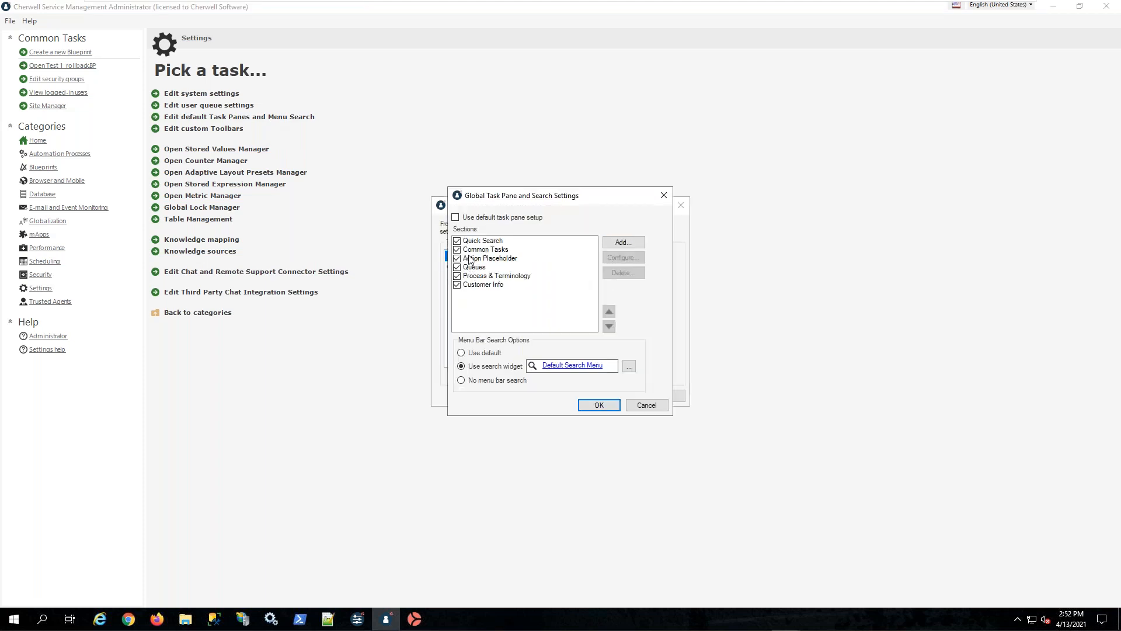
pyautogui.click(476, 250)
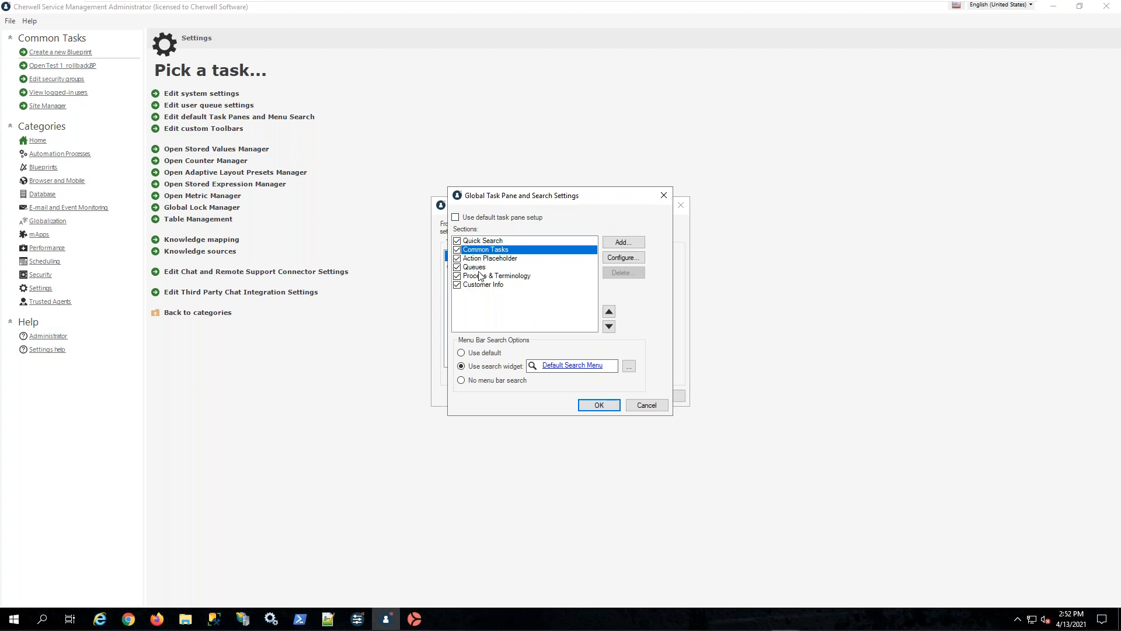
pyautogui.click(622, 258)
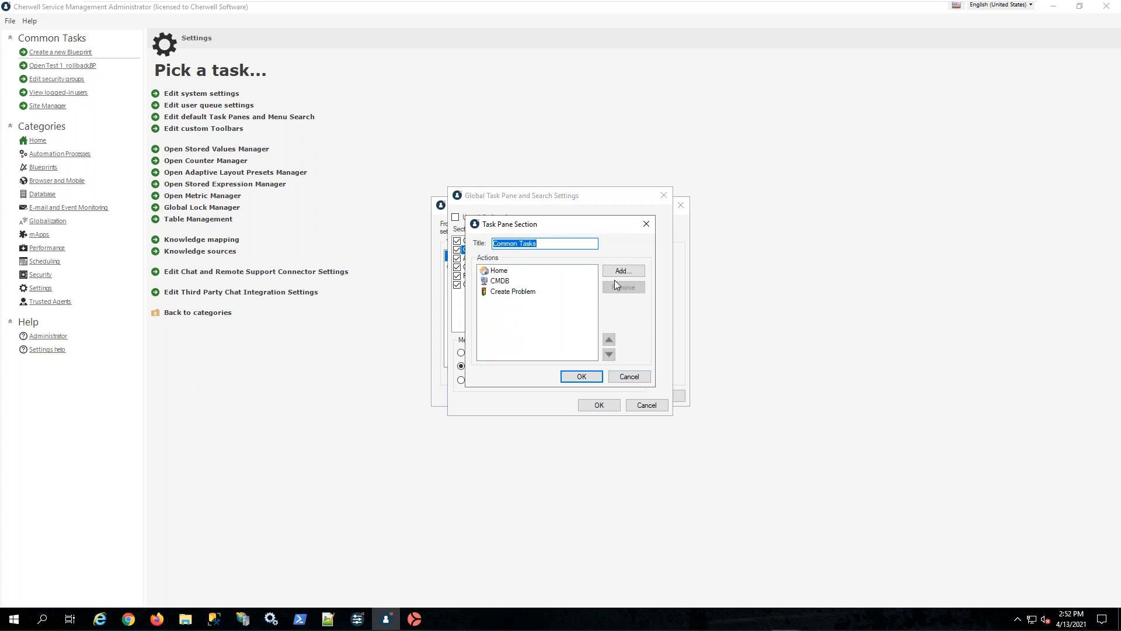
# - Start adding an action to the Common Tasks section and show the stored searches as action choices
pyautogui.click(622, 271)
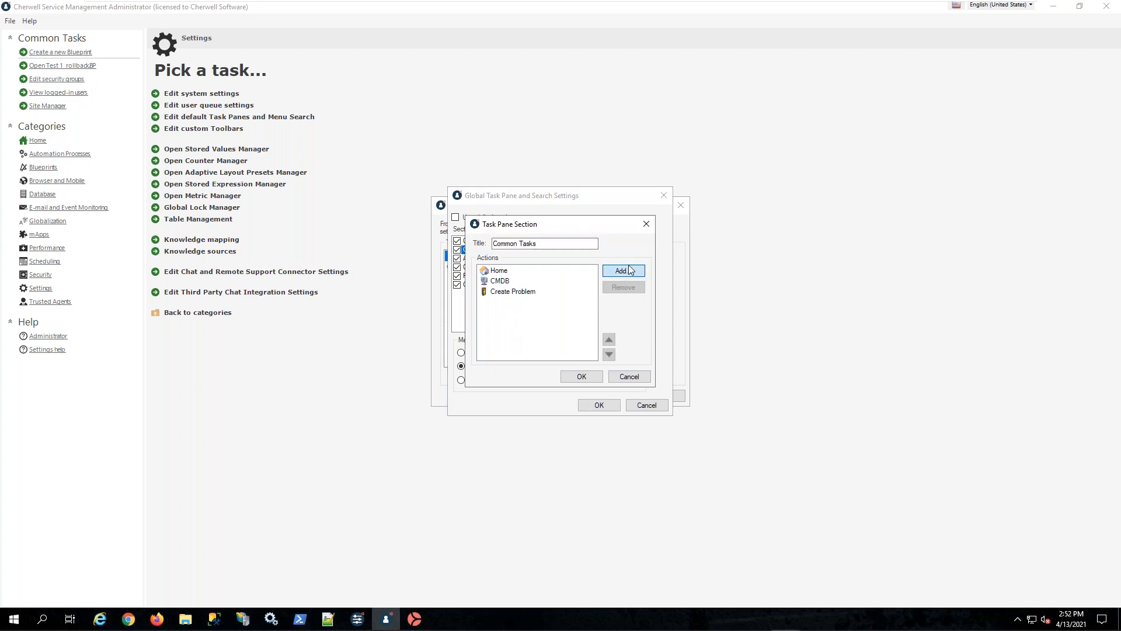
pyautogui.scroll(-3, 451, 287)
pyautogui.click(419, 333)
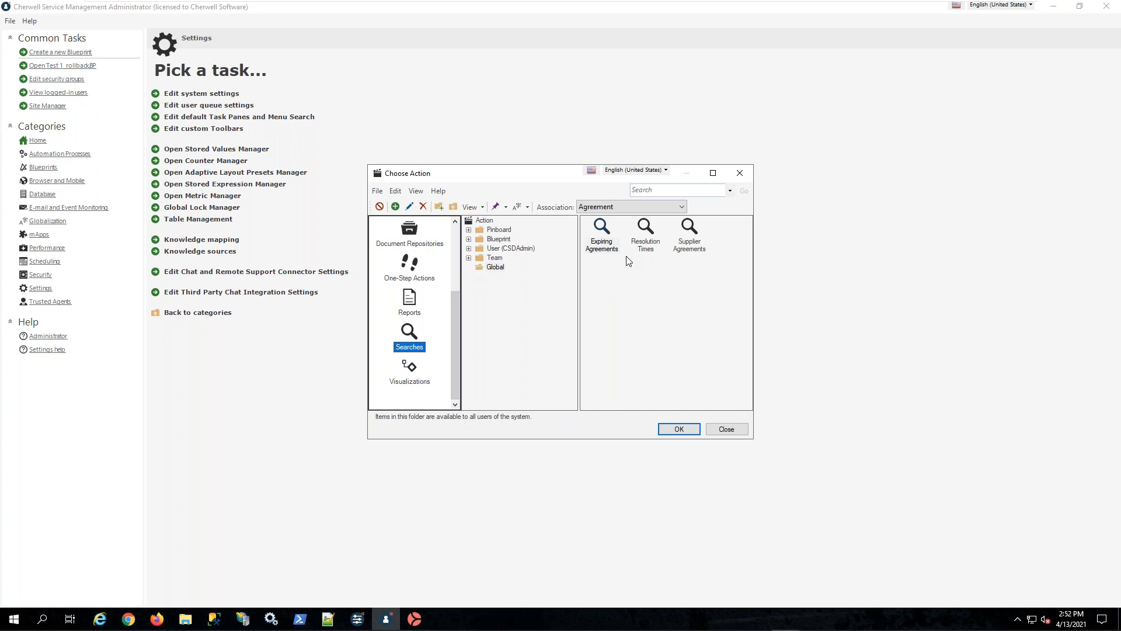
# - Switch to the Cherwell client to examine the Common Tasks in its task pane, and return to the Administrator
pyautogui.click(414, 619)
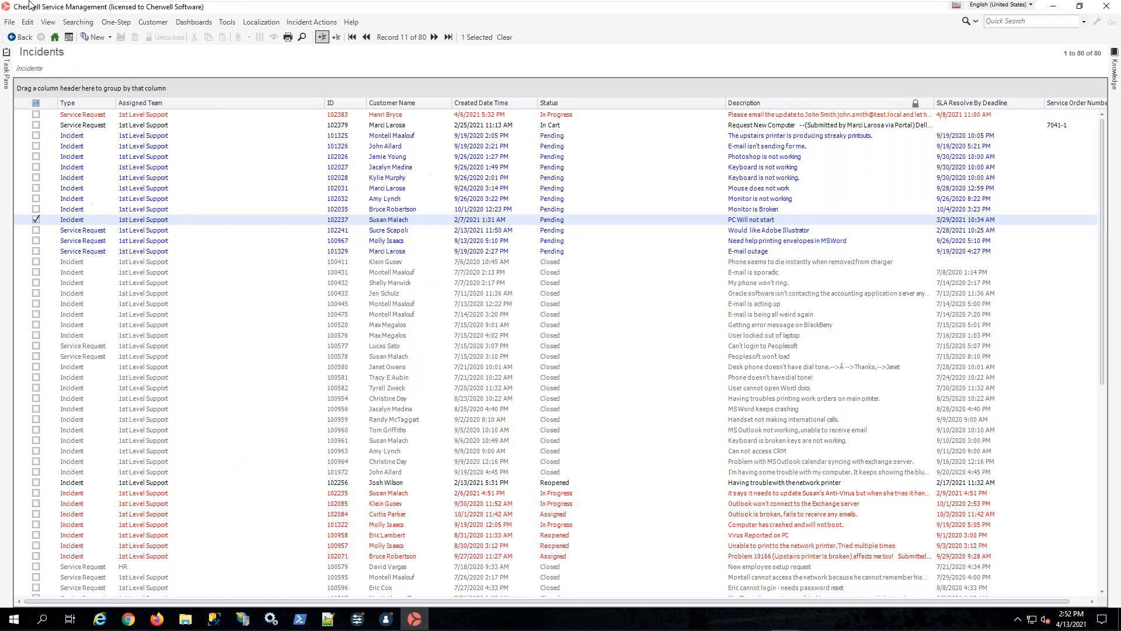
pyautogui.click(6, 53)
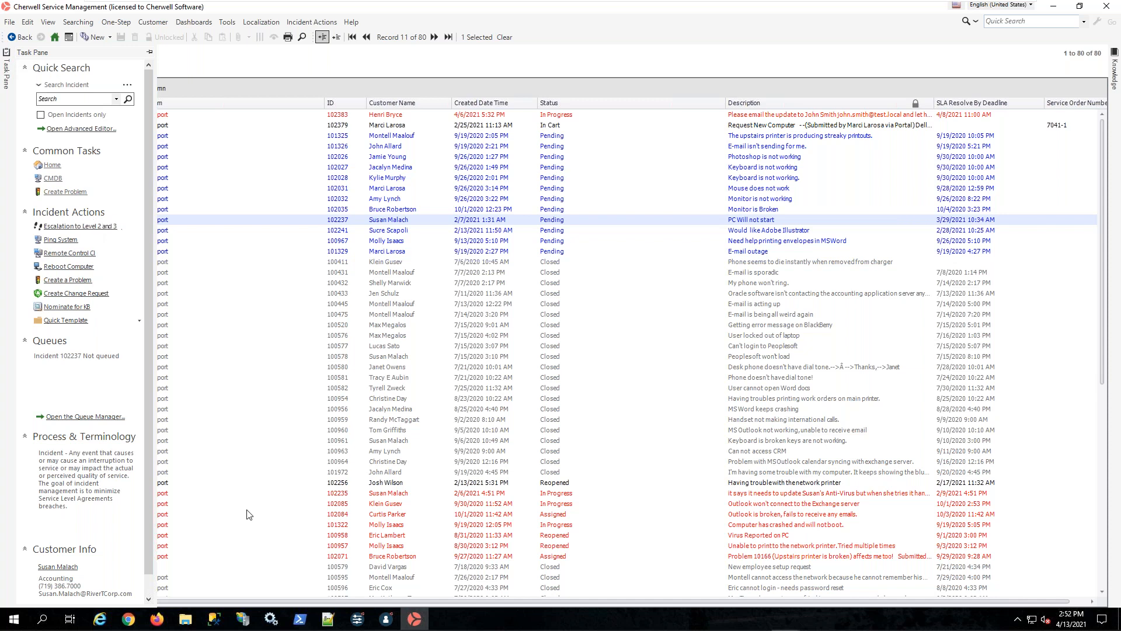
pyautogui.click(393, 623)
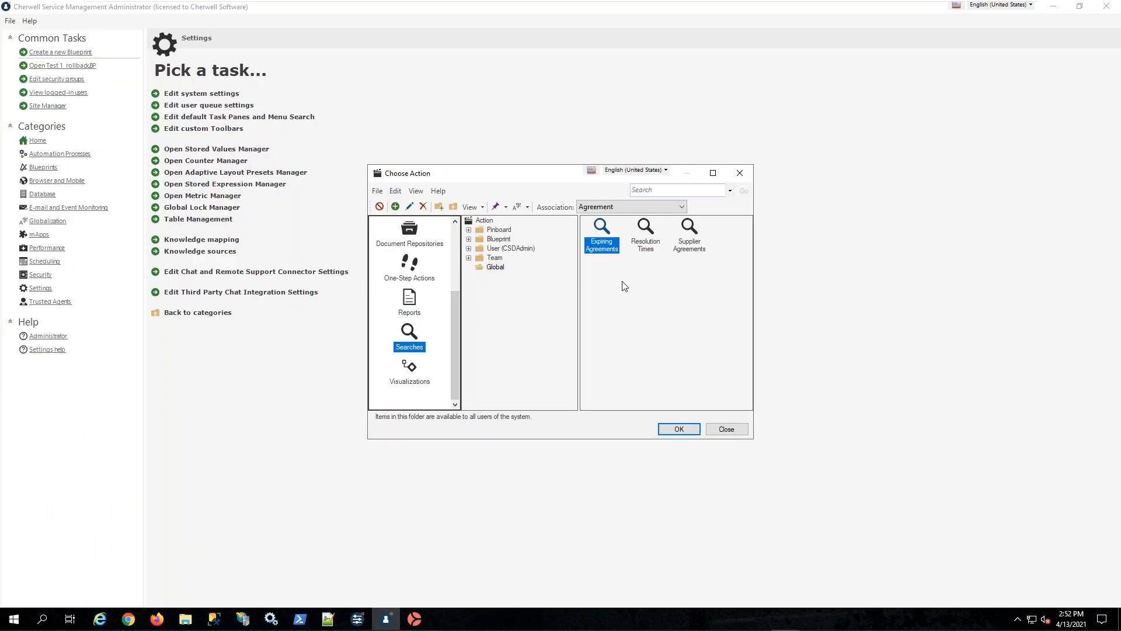
pyautogui.click(648, 236)
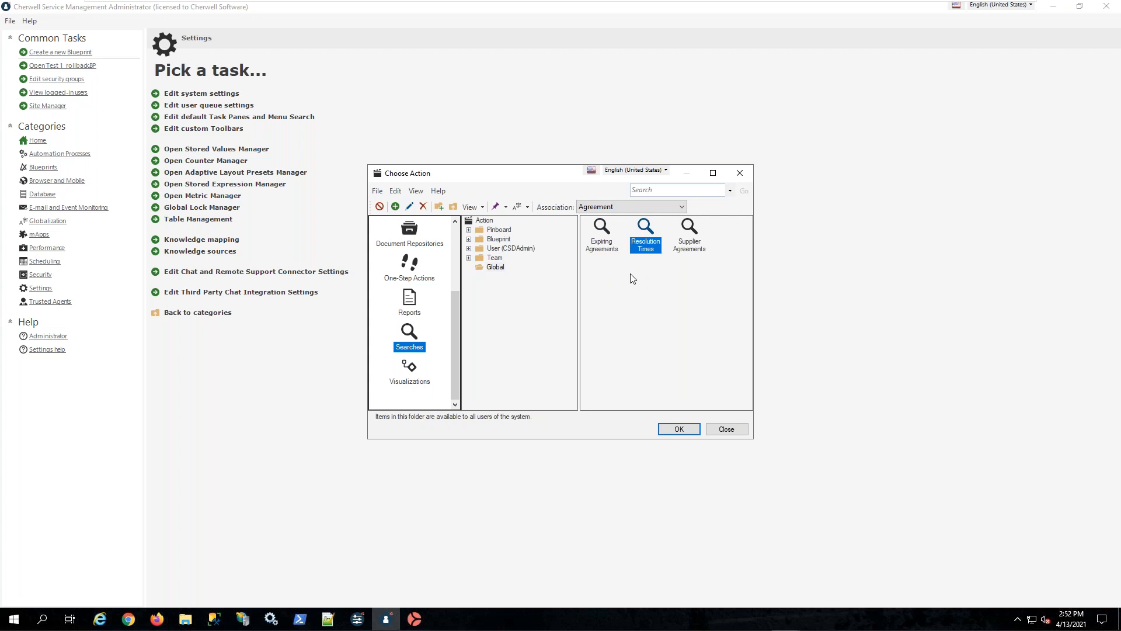
pyautogui.moveTo(631, 275); pyautogui.dragTo(703, 393)
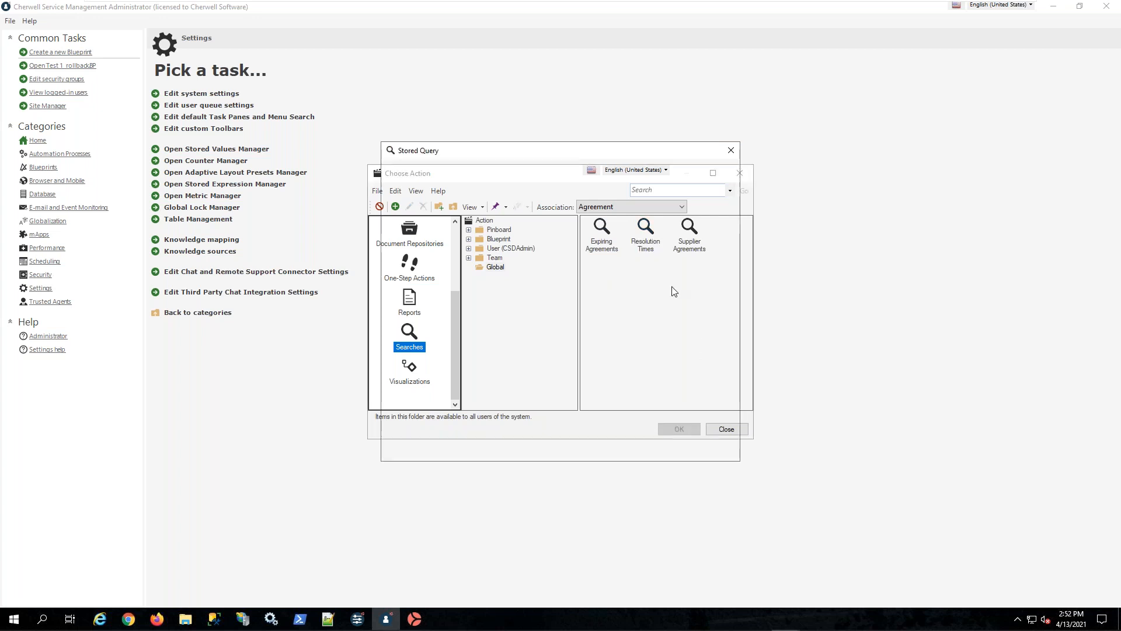
pyautogui.write('All ')
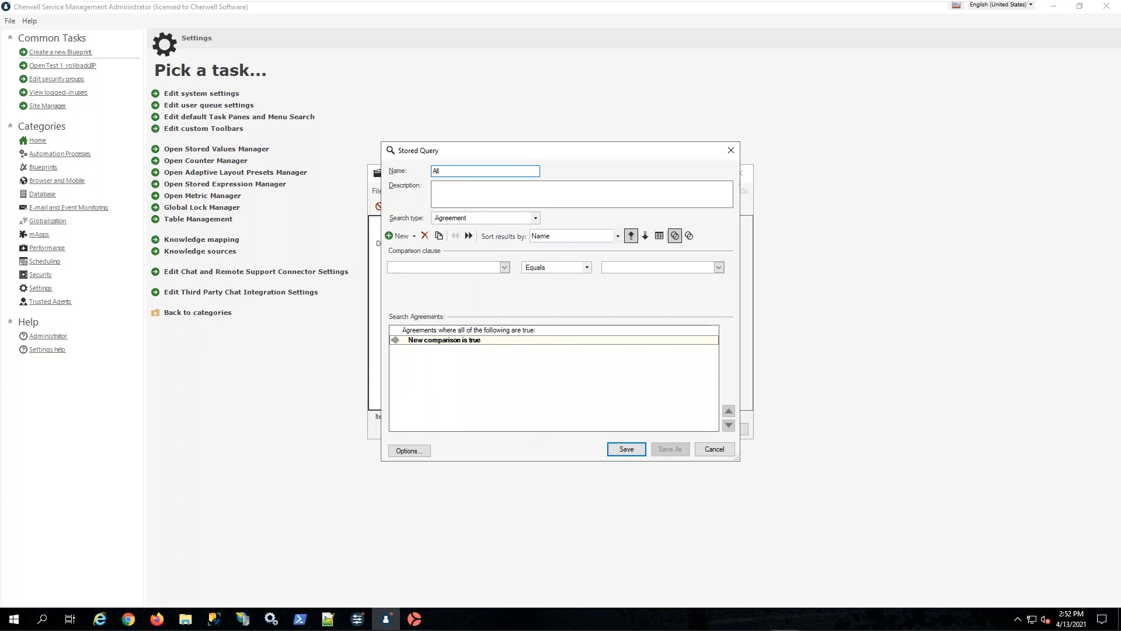
pyautogui.write('T')
pyautogui.press('BackSpace')
pyautogui.press('BackSpace')
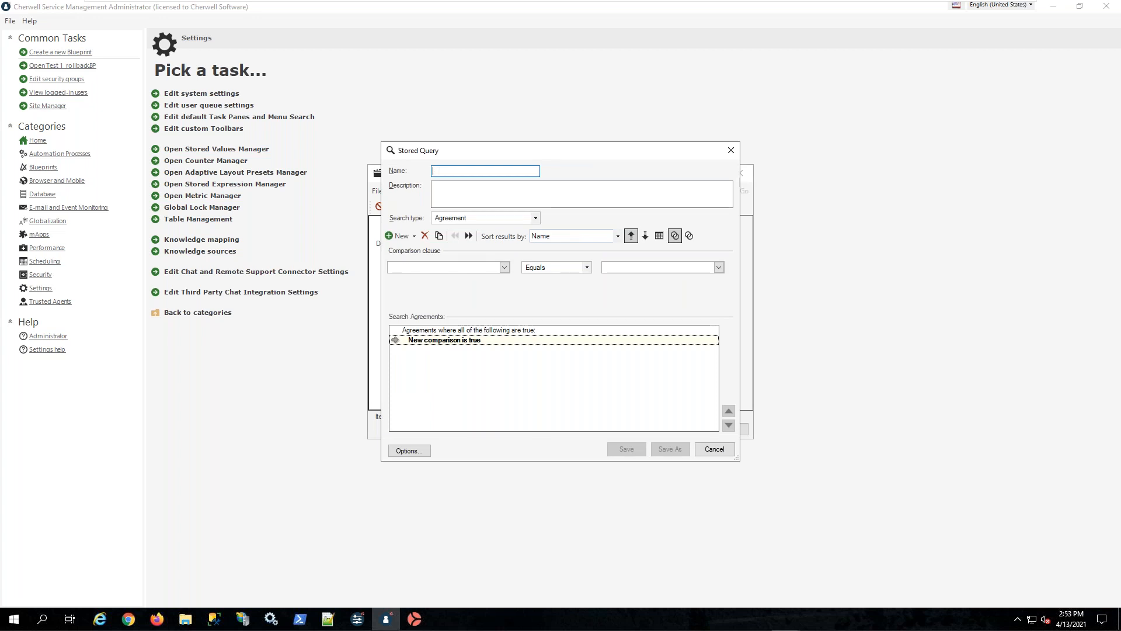
pyautogui.click(731, 150)
# - Set the action's association to Incident and create a new stored search named All Tickets For This Year
pyautogui.click(602, 208)
pyautogui.scroll(-3, 601, 292)
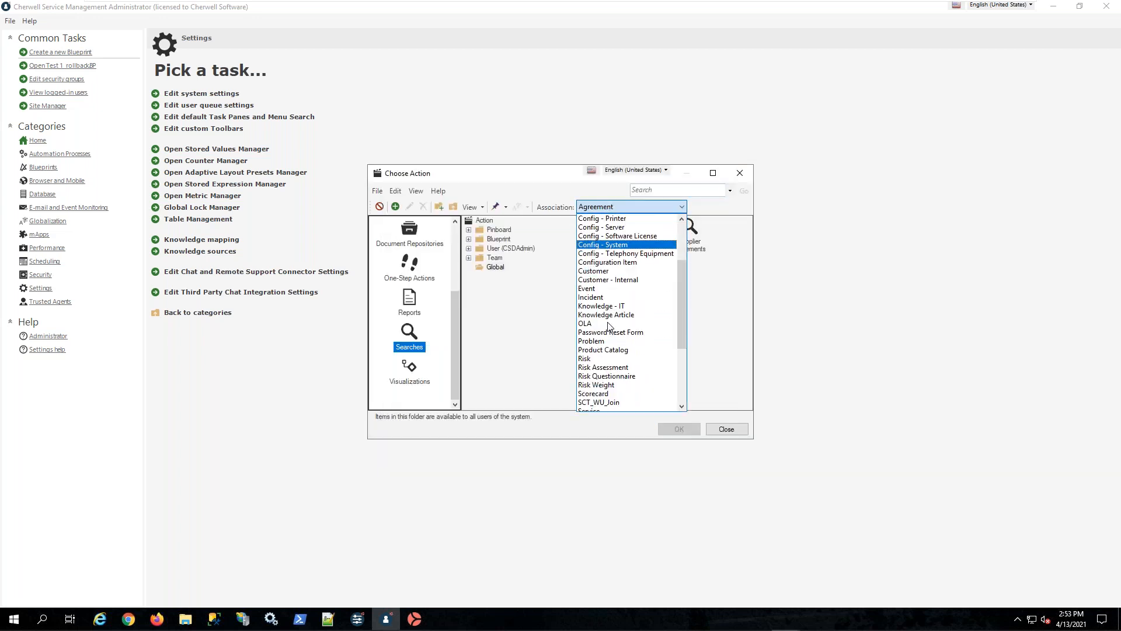
pyautogui.click(596, 297)
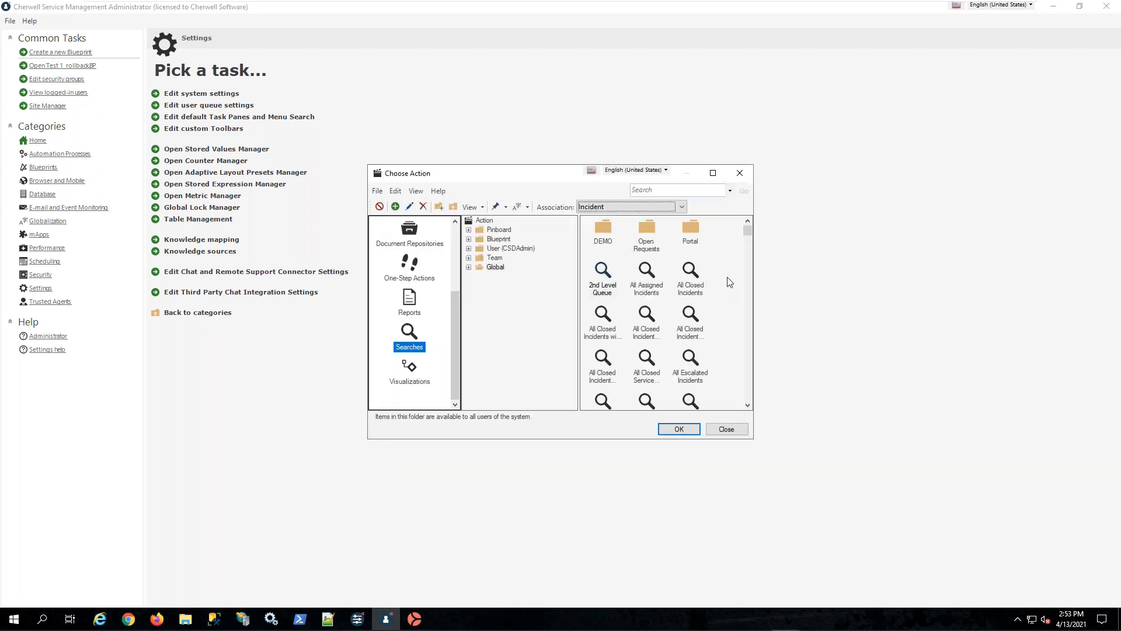
pyautogui.click(730, 282)
pyautogui.hotkey('ctrl', 'n')
pyautogui.write('All Tickets Fo')
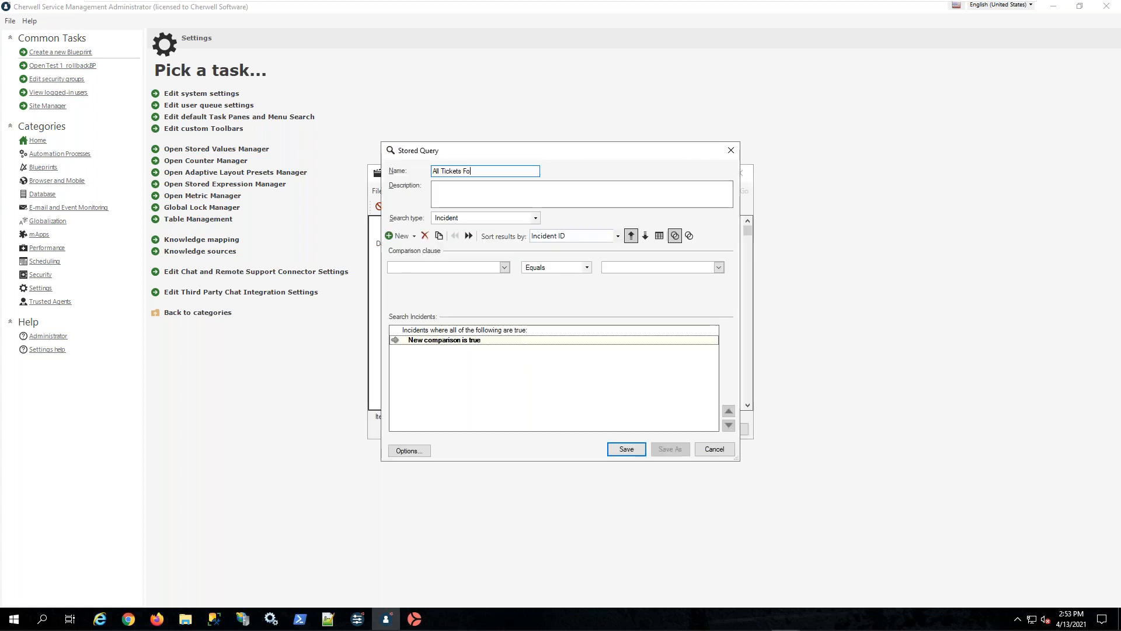
pyautogui.write('r This Year')
# - Set the stored query's comparison field to the incident's Created Date Time
pyautogui.click(505, 268)
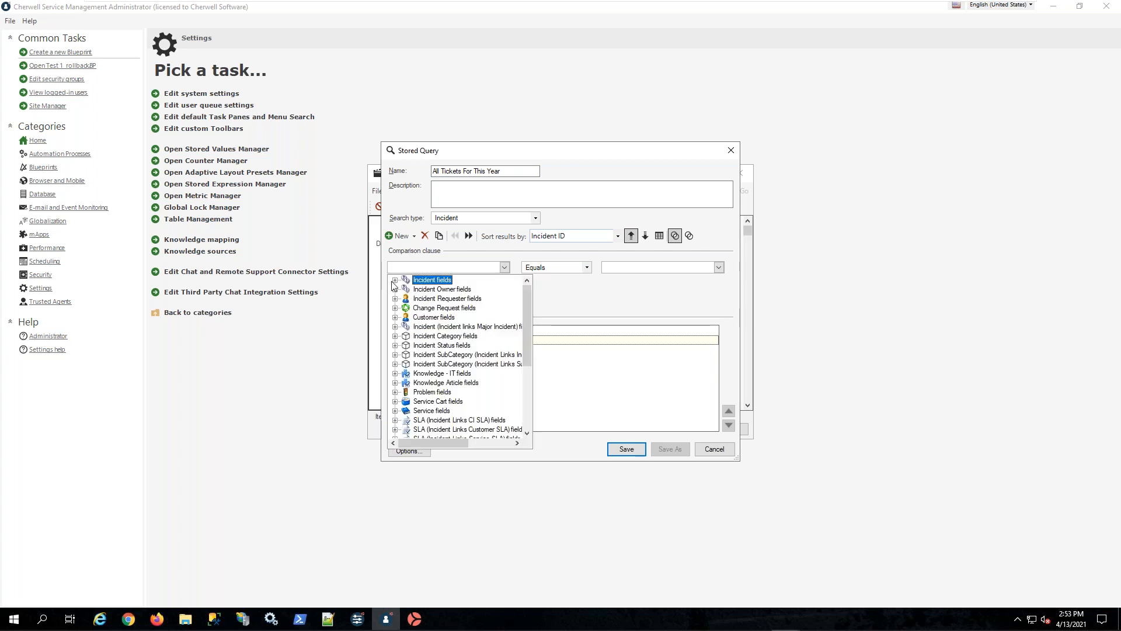
pyautogui.click(395, 280)
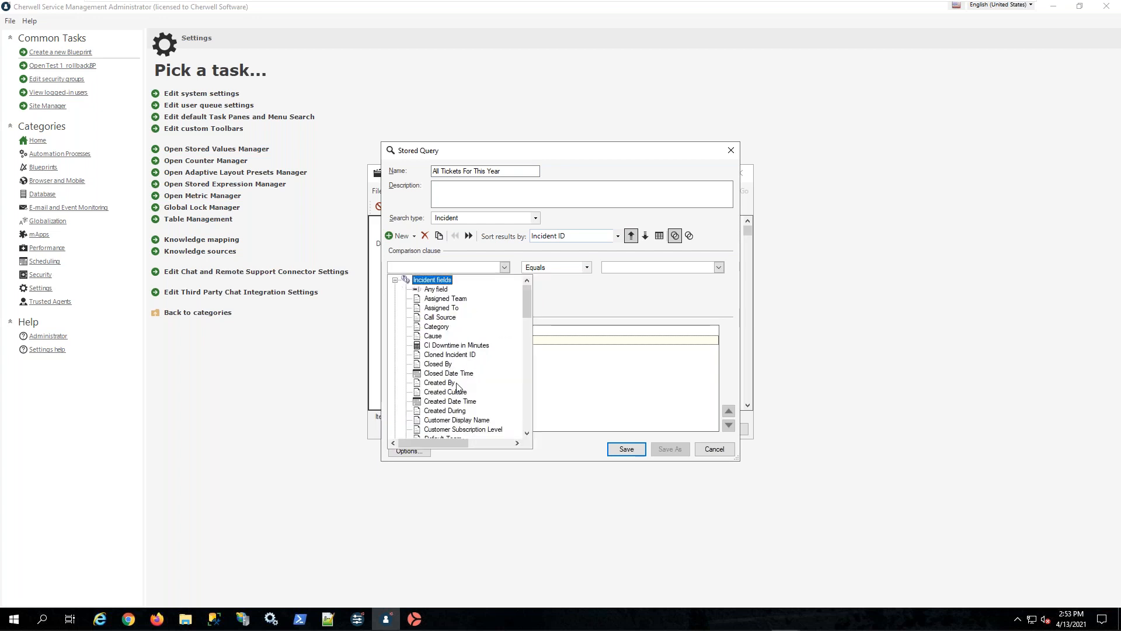
pyautogui.click(438, 401)
pyautogui.click(563, 310)
pyautogui.click(586, 267)
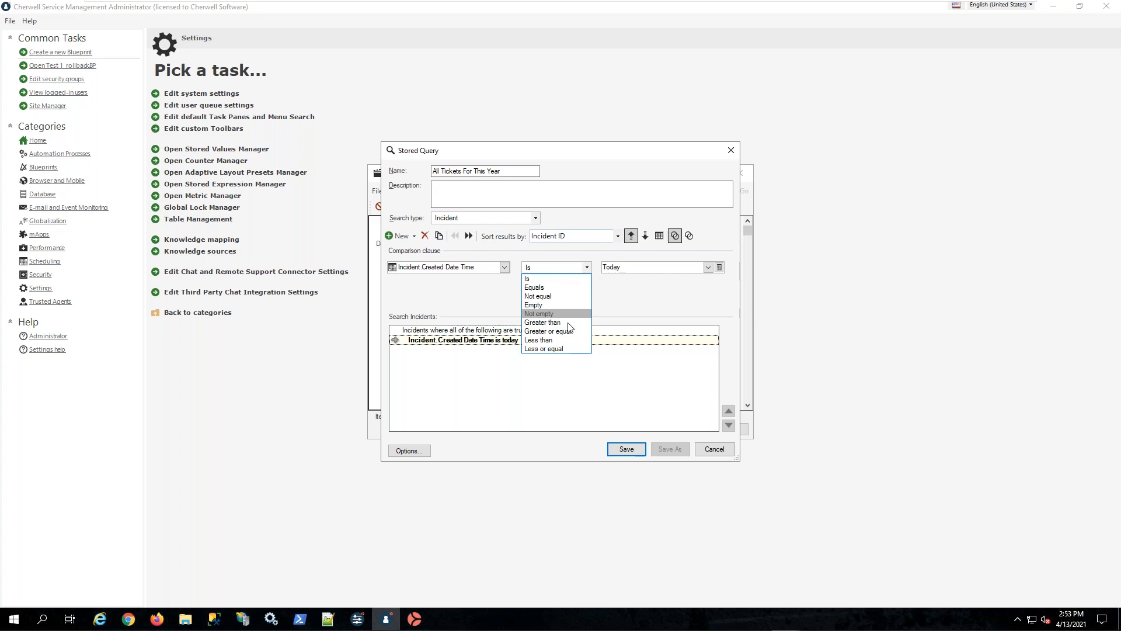
pyautogui.click(584, 331)
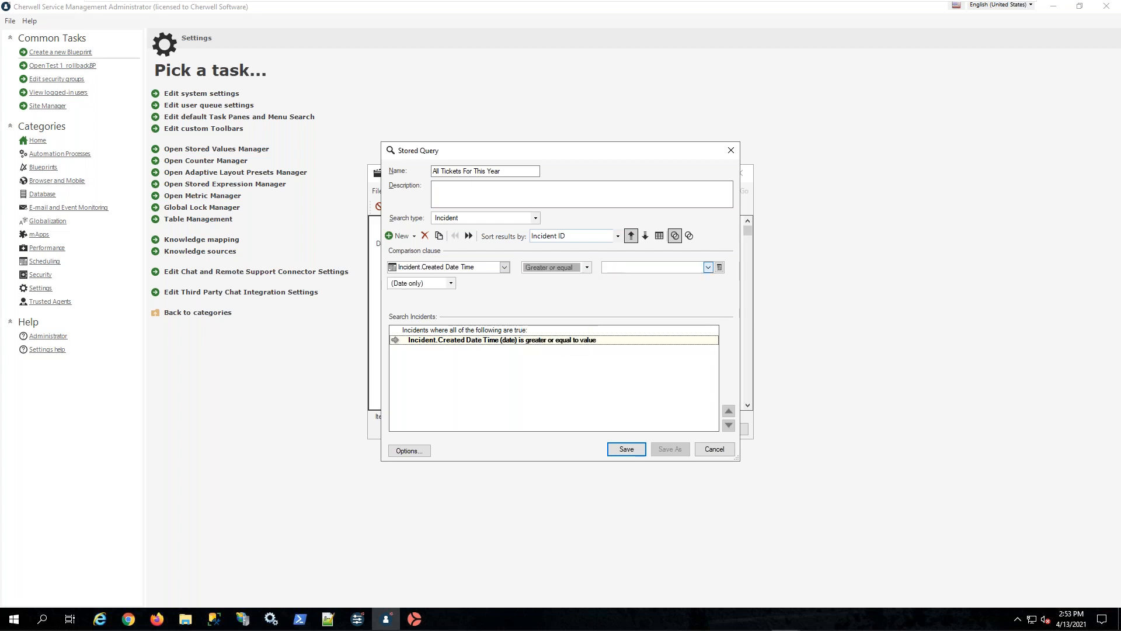
pyautogui.click(708, 267)
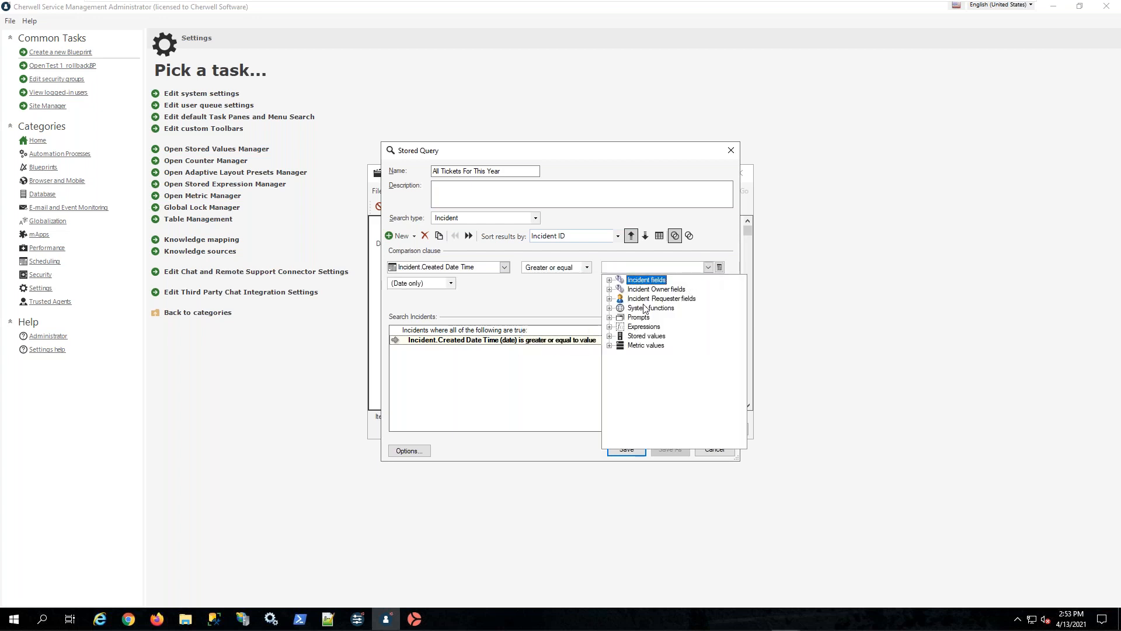
pyautogui.click(609, 327)
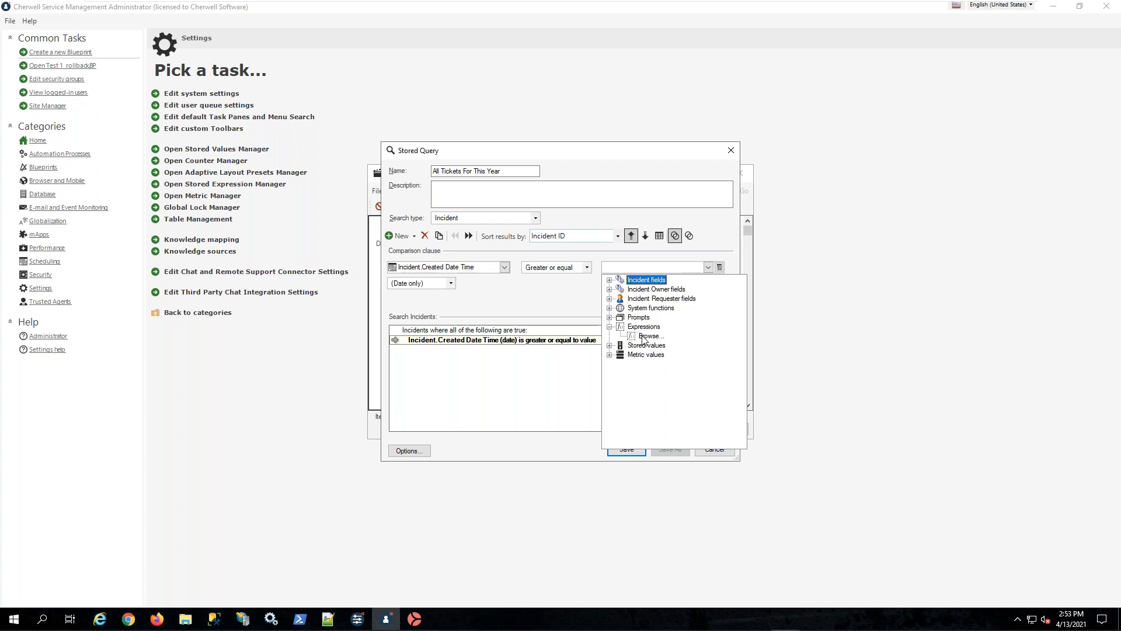
pyautogui.click(647, 337)
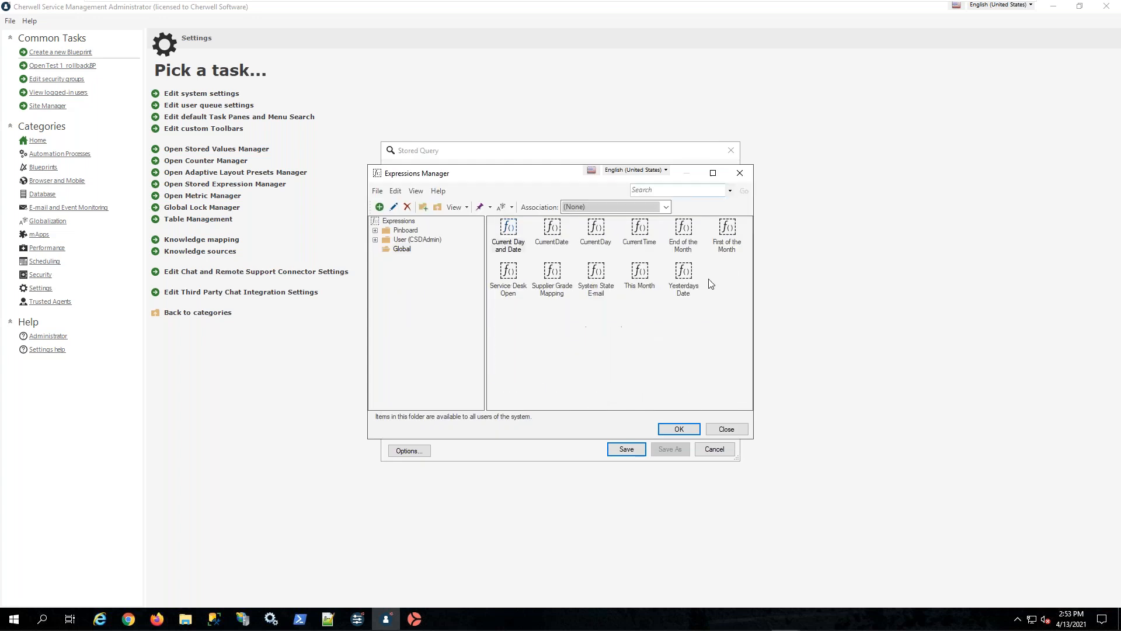
pyautogui.rightClick(725, 271)
pyautogui.click(741, 279)
pyautogui.write('This Year')
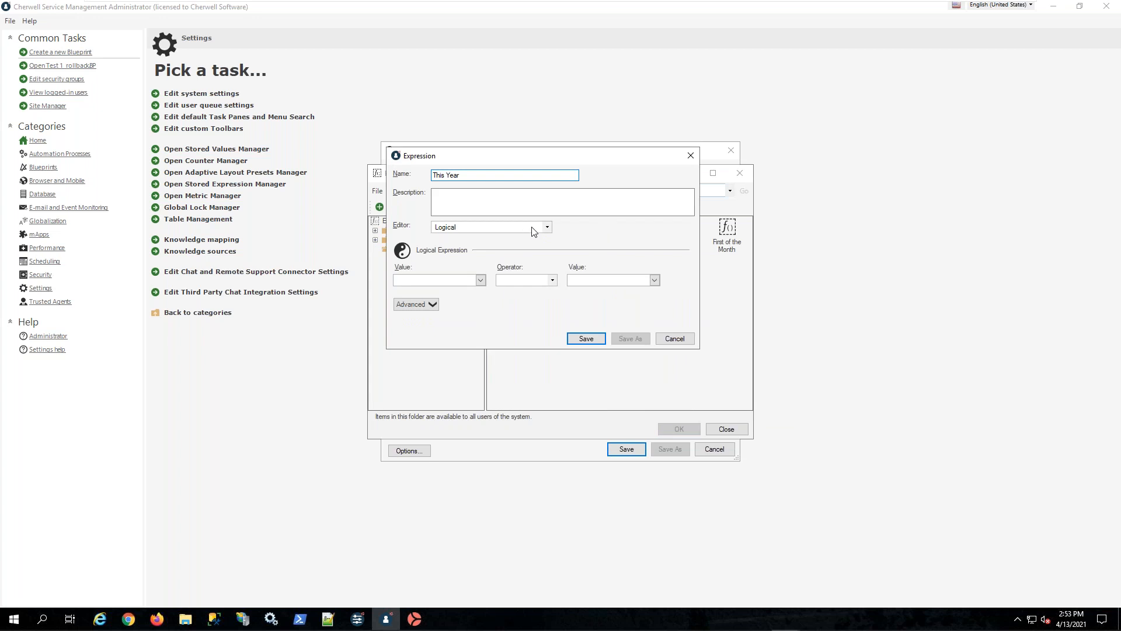
pyautogui.click(547, 227)
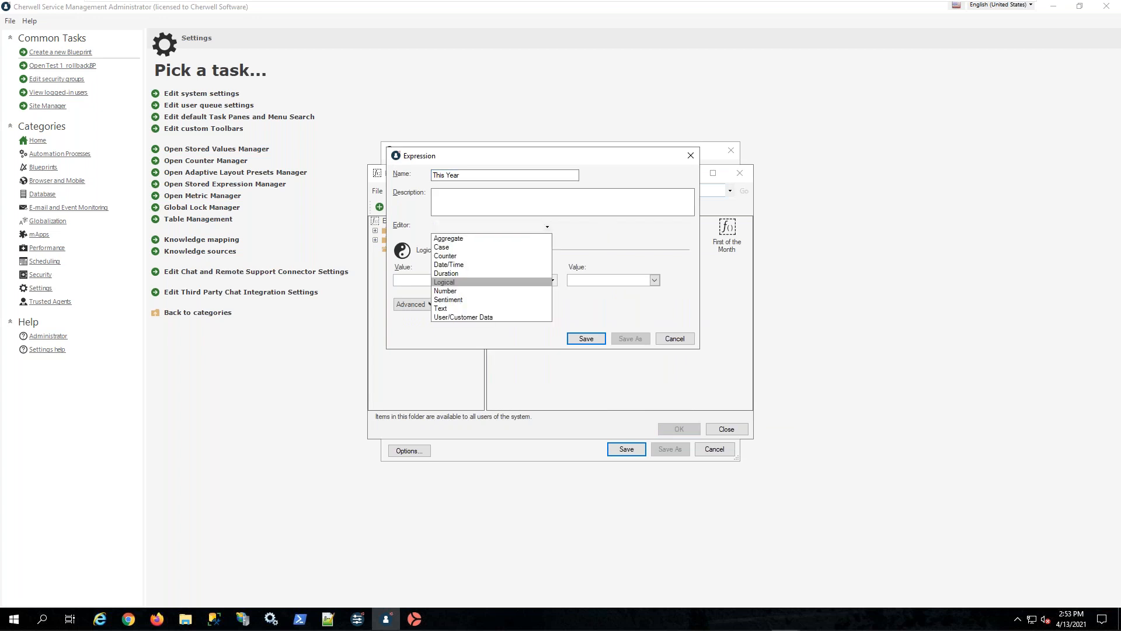
pyautogui.click(461, 266)
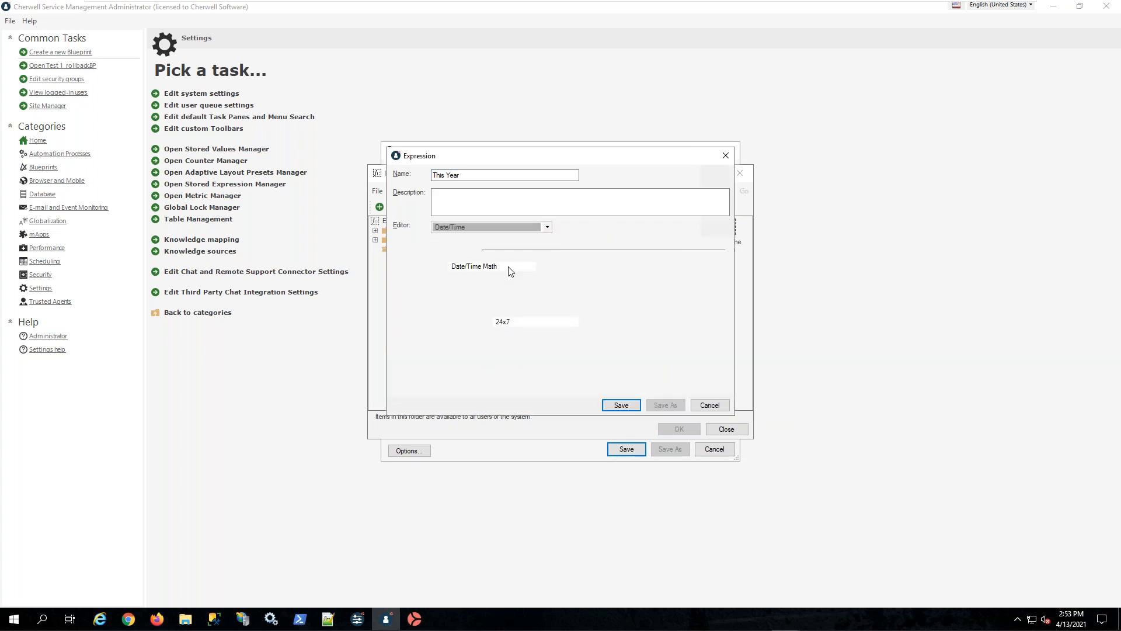
pyautogui.click(485, 295)
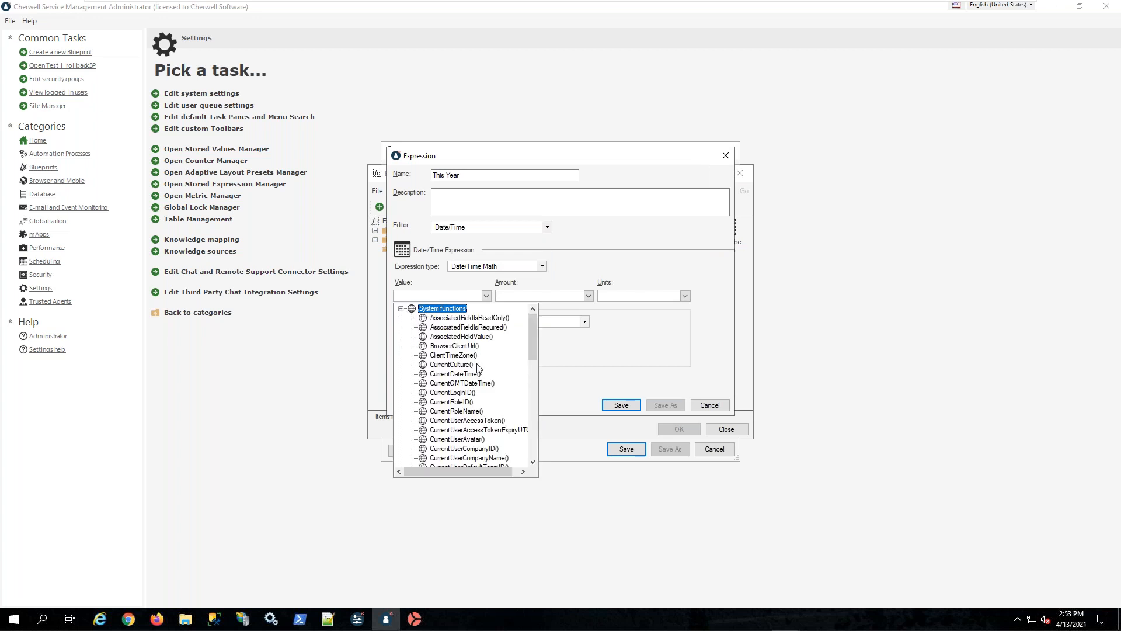
pyautogui.click(461, 374)
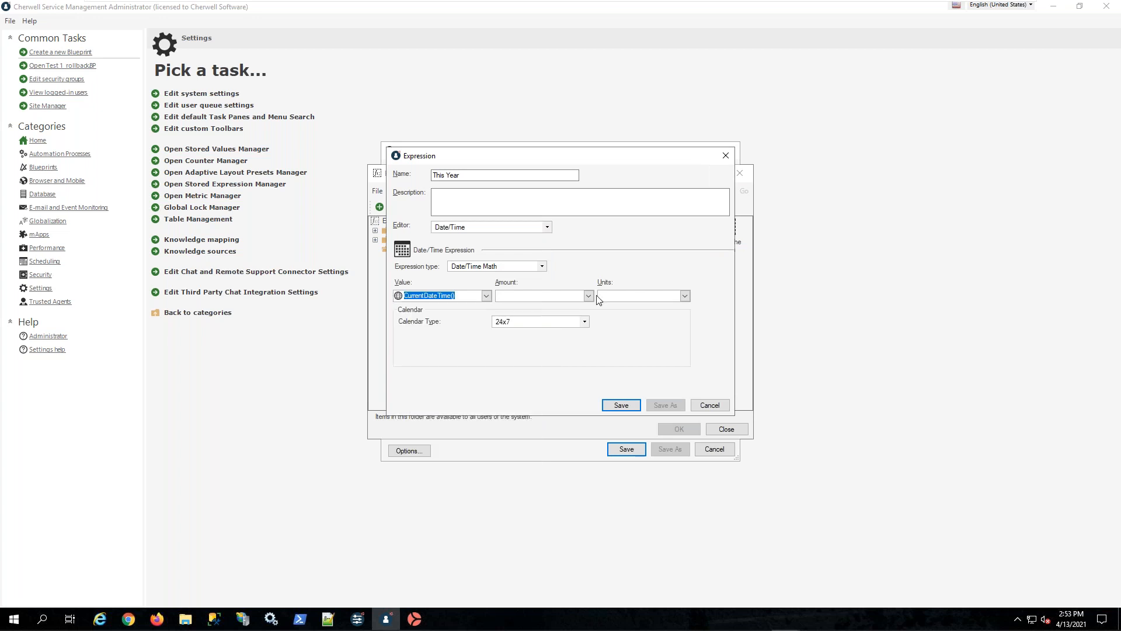
pyautogui.click(685, 296)
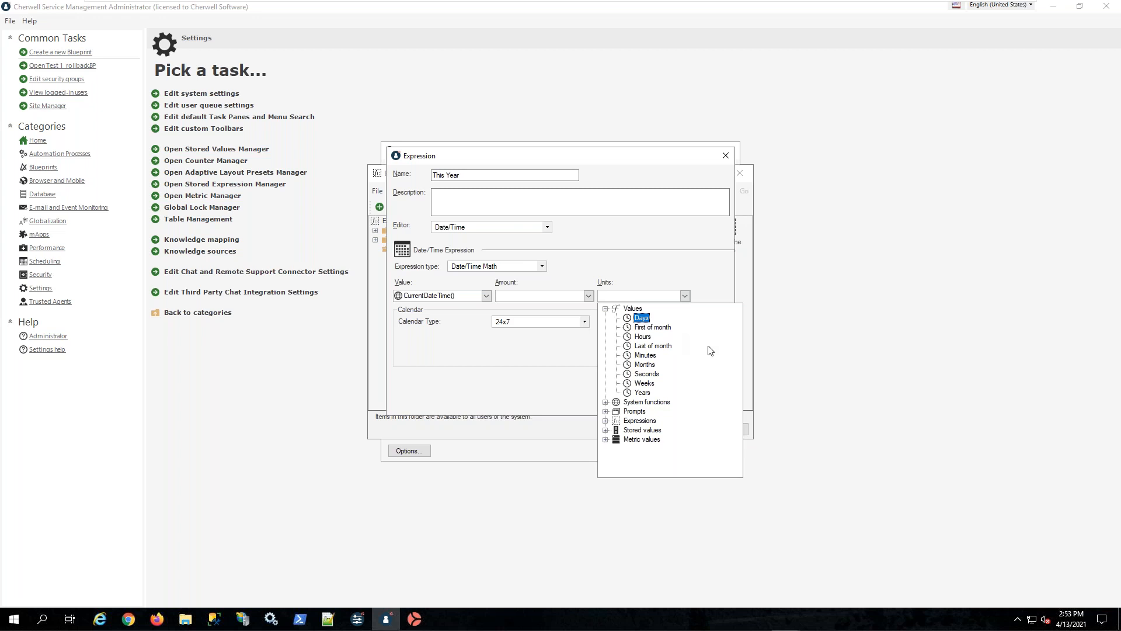
pyautogui.click(644, 393)
pyautogui.click(574, 294)
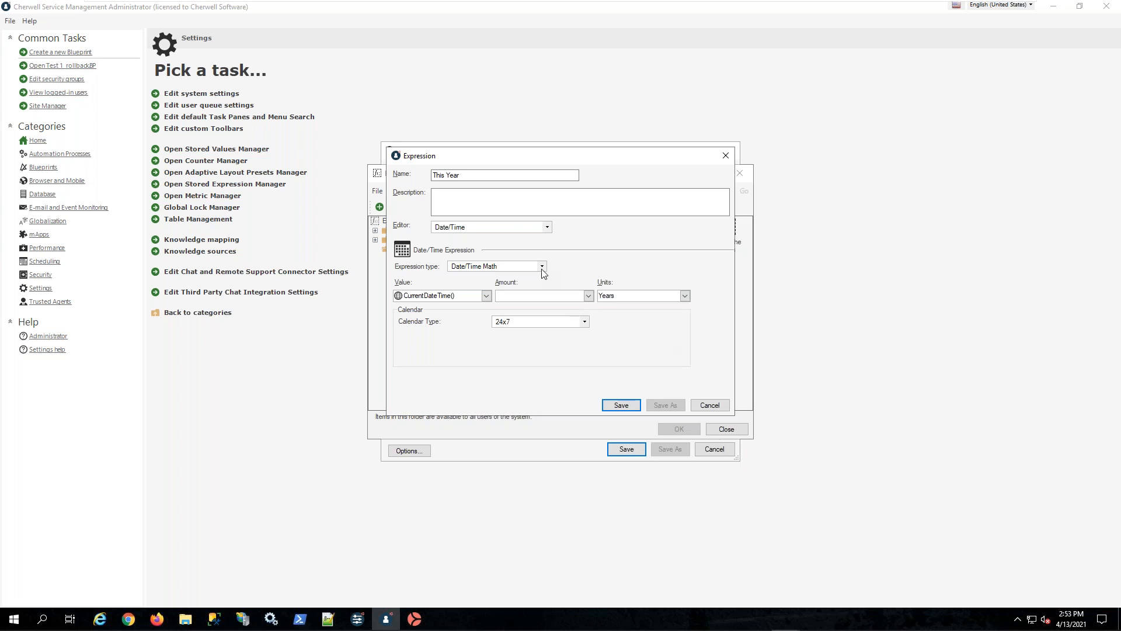
pyautogui.click(710, 405)
# - Set the Created Date Time comparison to Is Within last 1 year and save the stored query
pyautogui.click(587, 268)
pyautogui.click(581, 278)
pyautogui.click(707, 267)
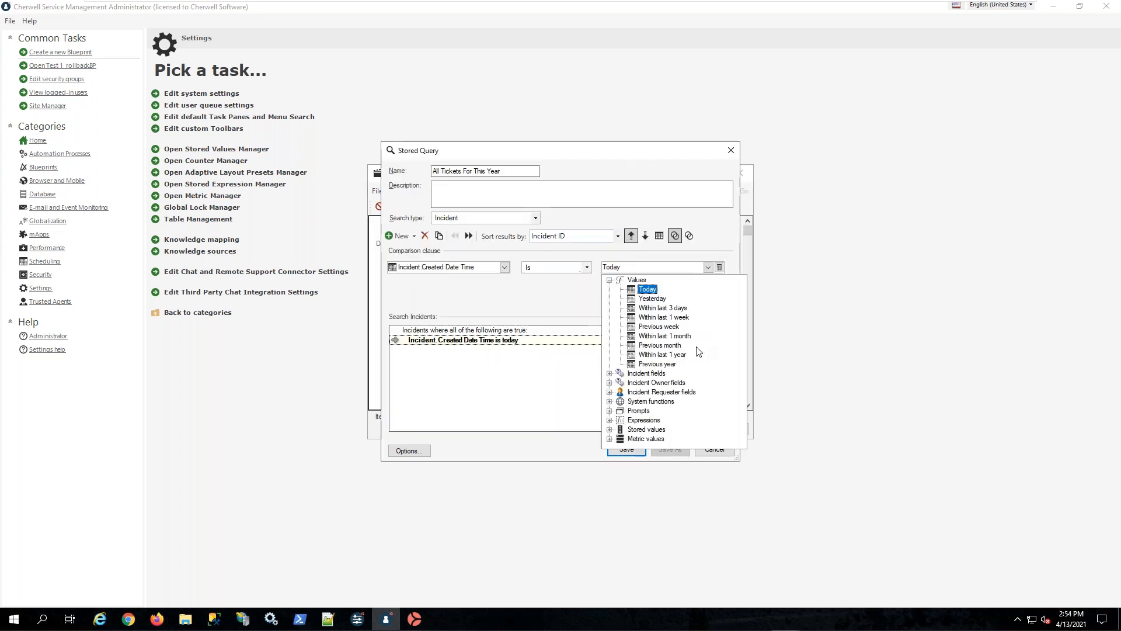
pyautogui.click(666, 355)
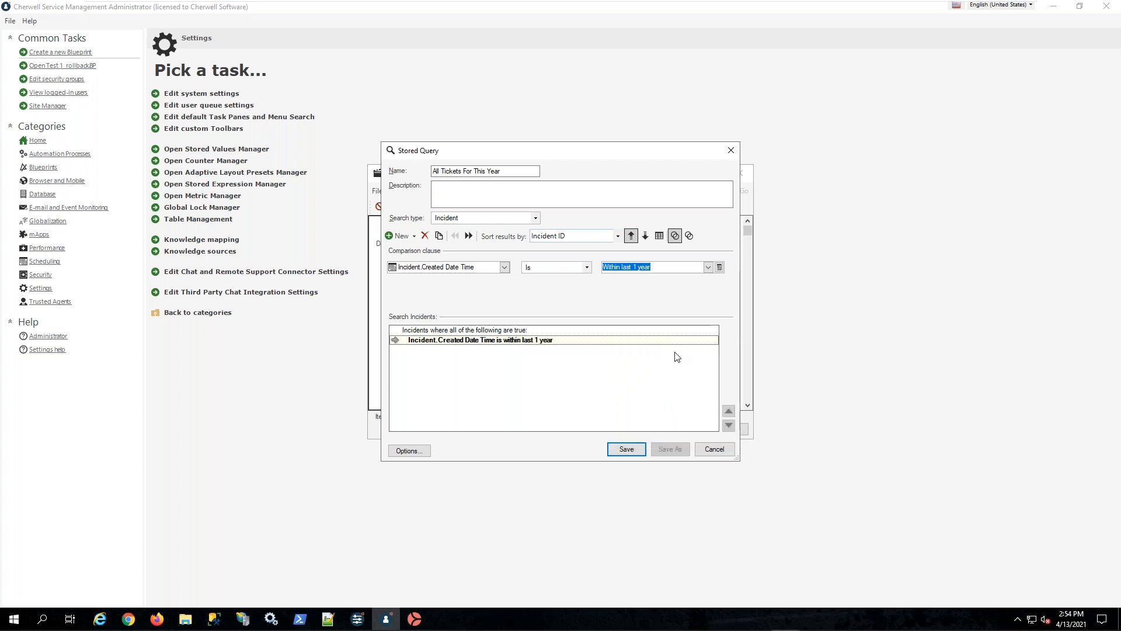
pyautogui.click(627, 451)
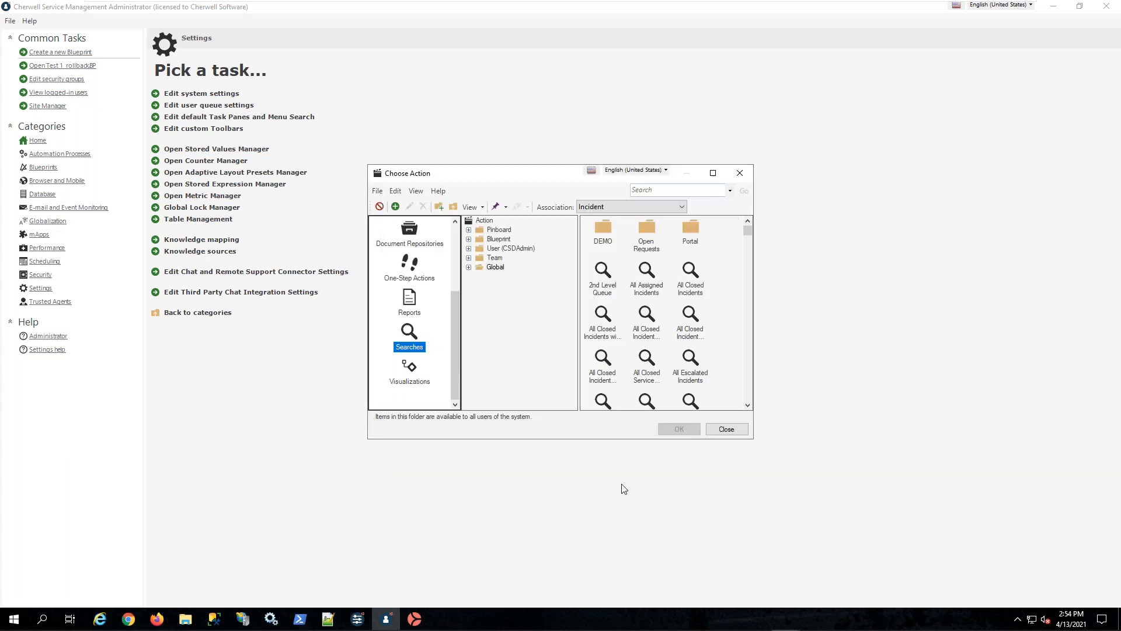
# - Add the All Tickets For This Year search to the Common Tasks section and accept the task pane configuration
pyautogui.scroll(-5, 751, 386)
pyautogui.scroll(-6, 752, 391)
pyautogui.scroll(-5, 744, 332)
pyautogui.click(691, 388)
pyautogui.click(680, 429)
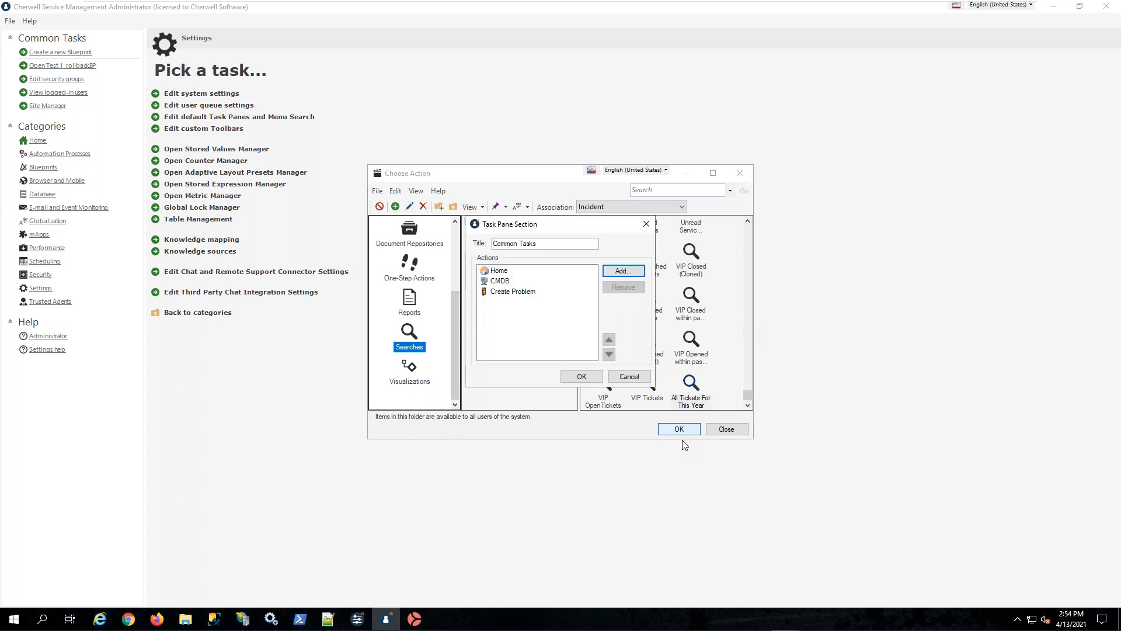
pyautogui.click(584, 376)
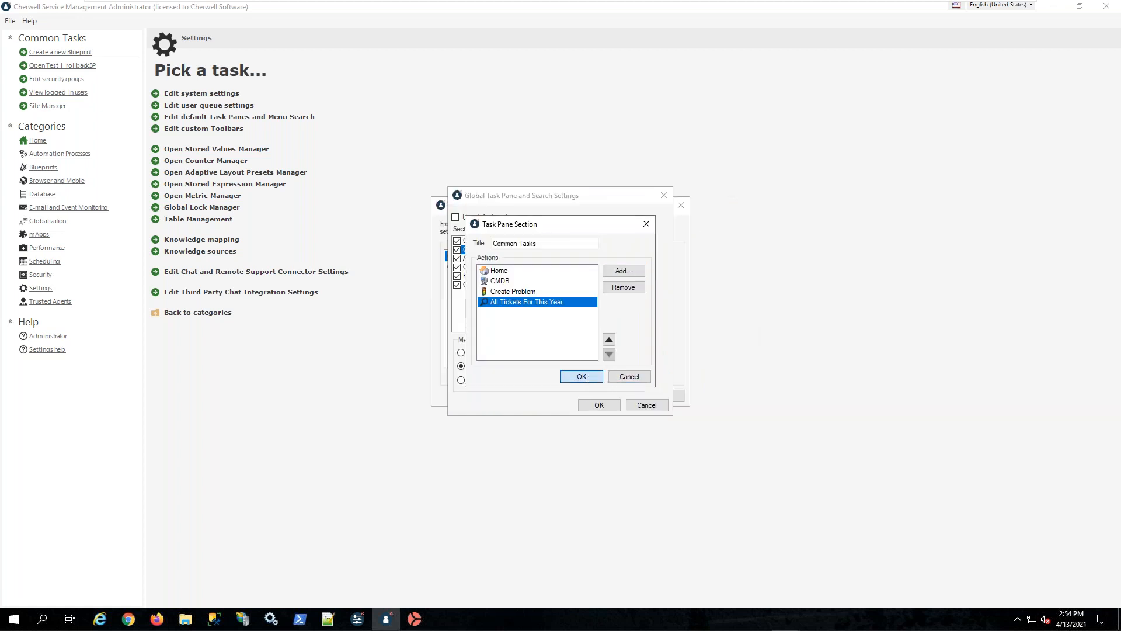
pyautogui.click(599, 404)
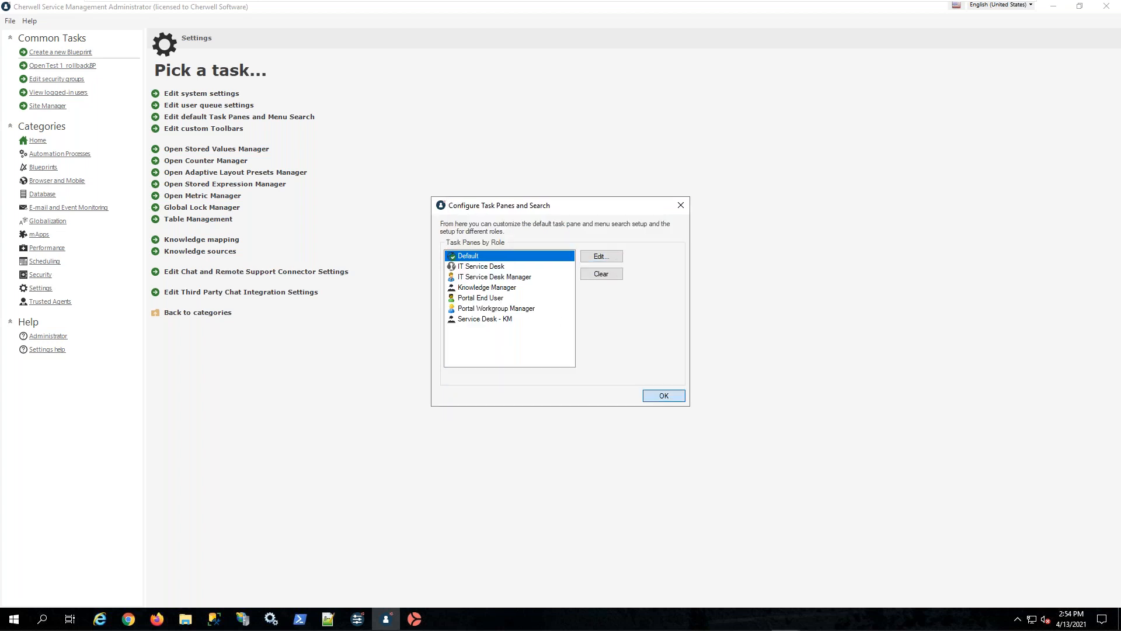
pyautogui.click(664, 396)
# - Create a new blueprint and open the Incident object's actions to view its context-menu actions
pyautogui.click(63, 52)
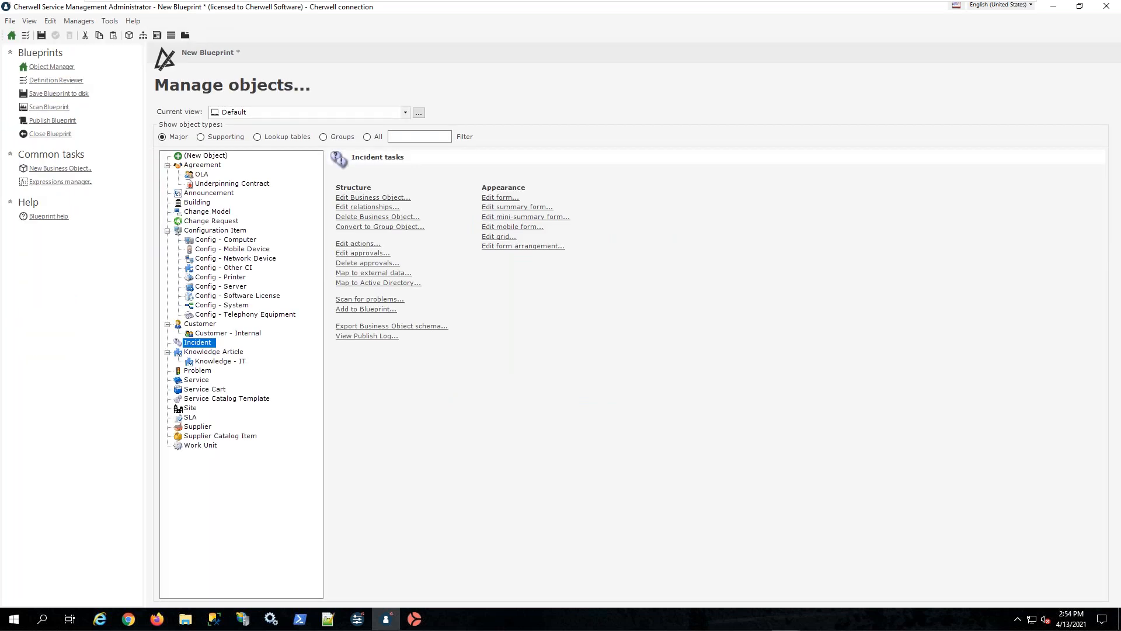
pyautogui.click(358, 243)
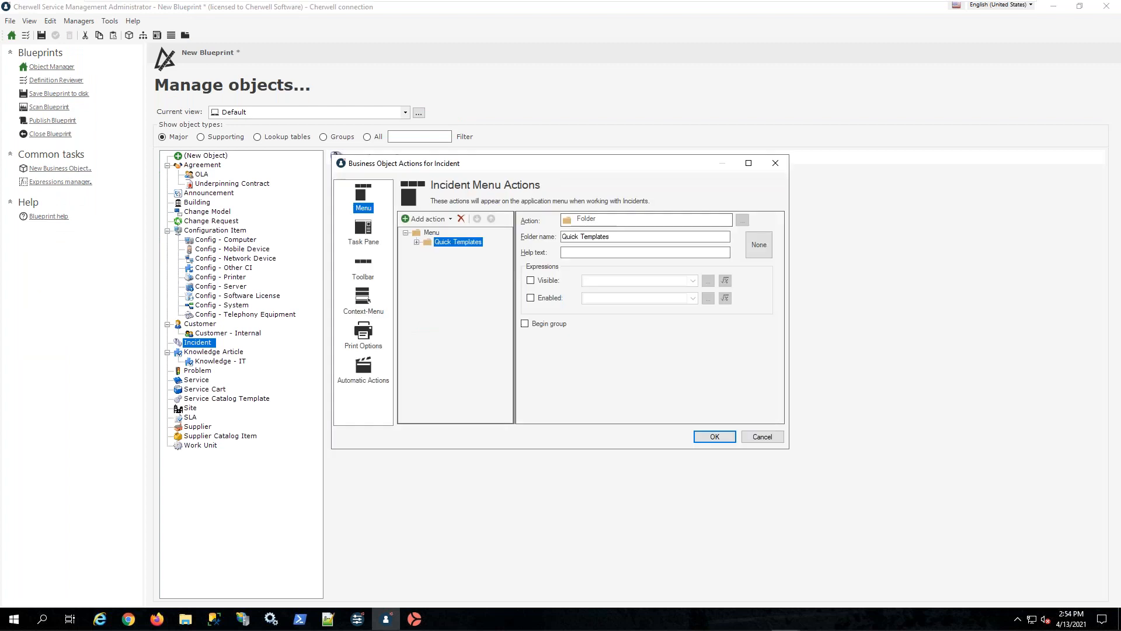
pyautogui.click(366, 299)
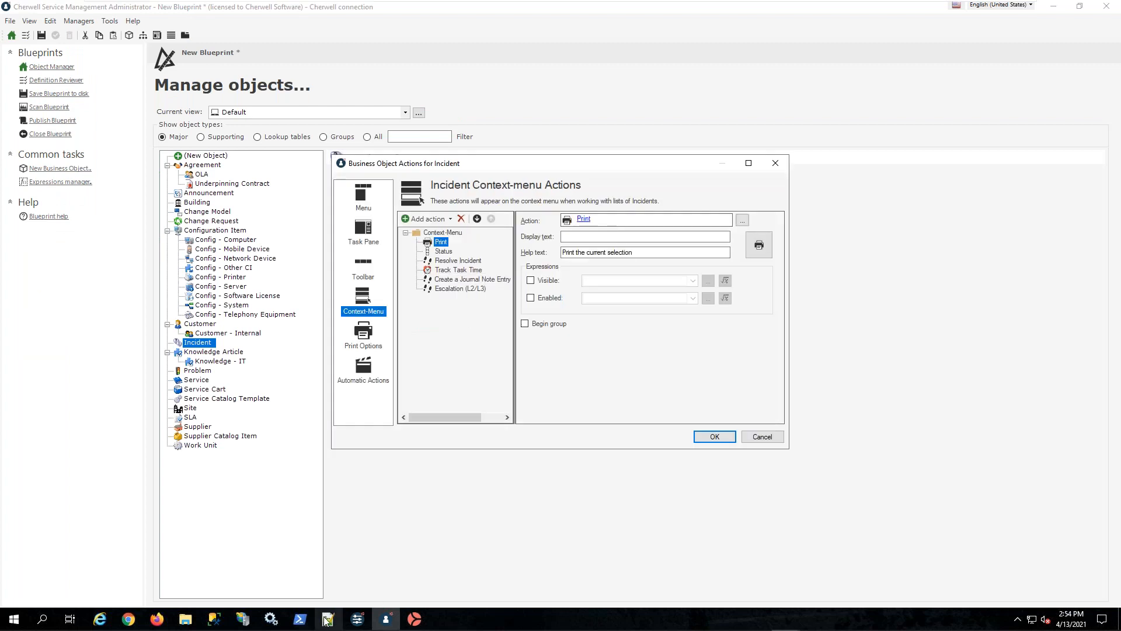
# - Switch to the Cherwell Service Management client and pin its task pane open beside the incident list
pyautogui.moveTo(408, 623)
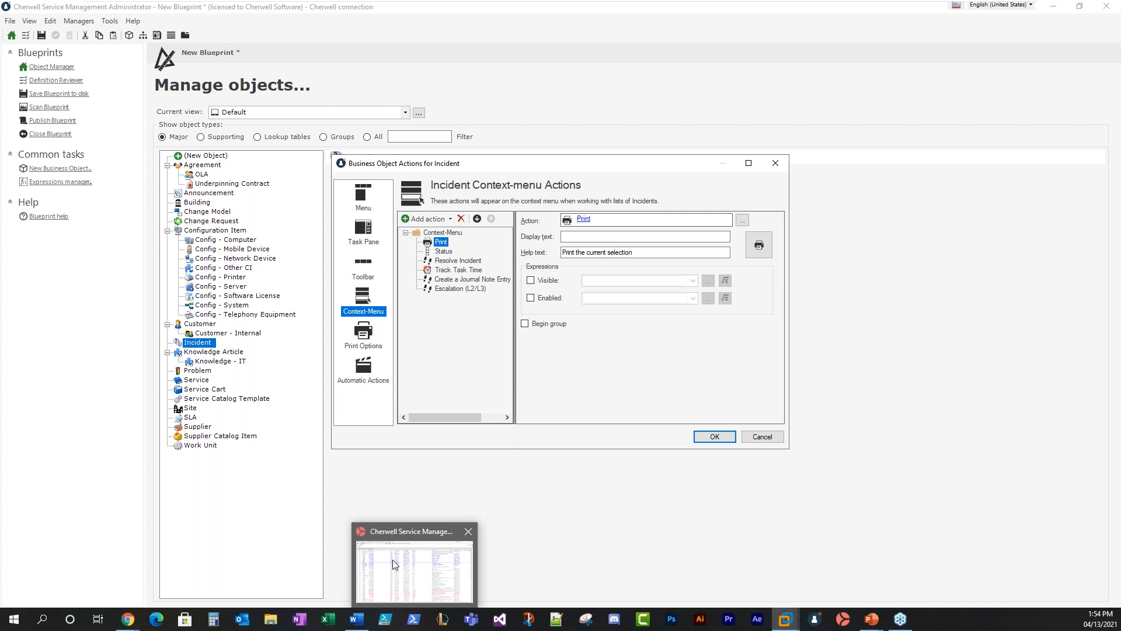
pyautogui.click(394, 564)
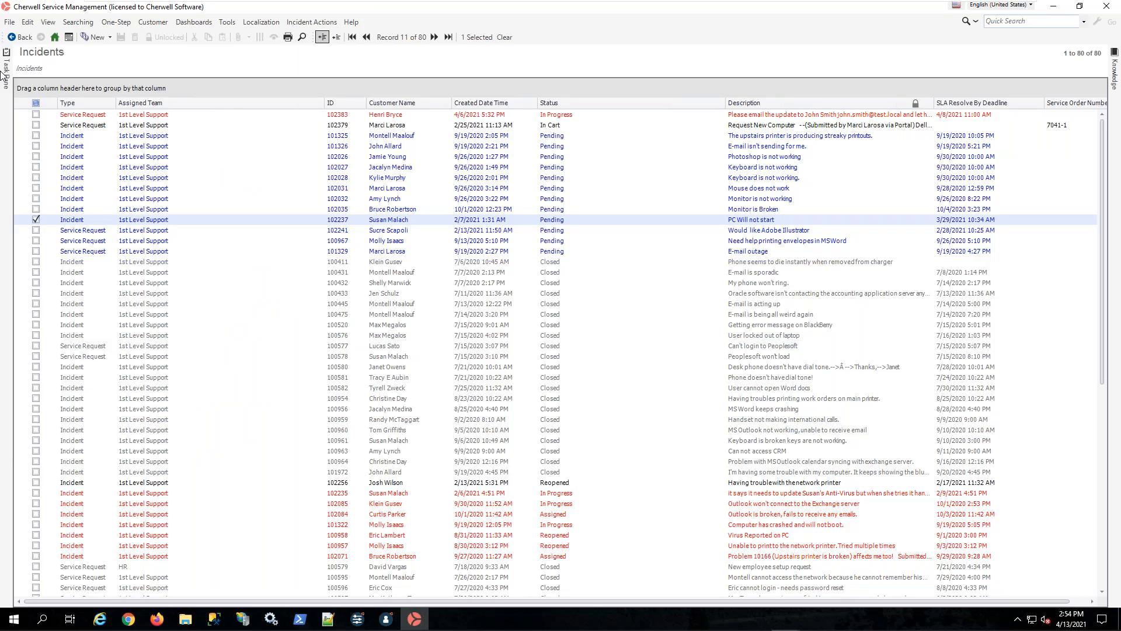
pyautogui.moveTo(5, 75)
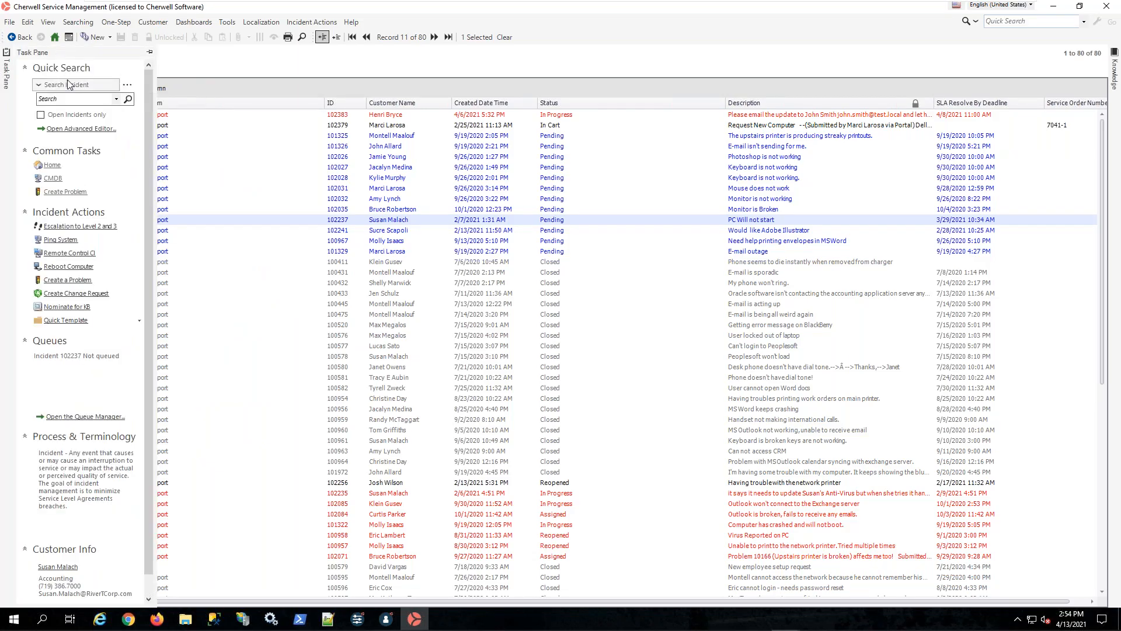
pyautogui.click(150, 54)
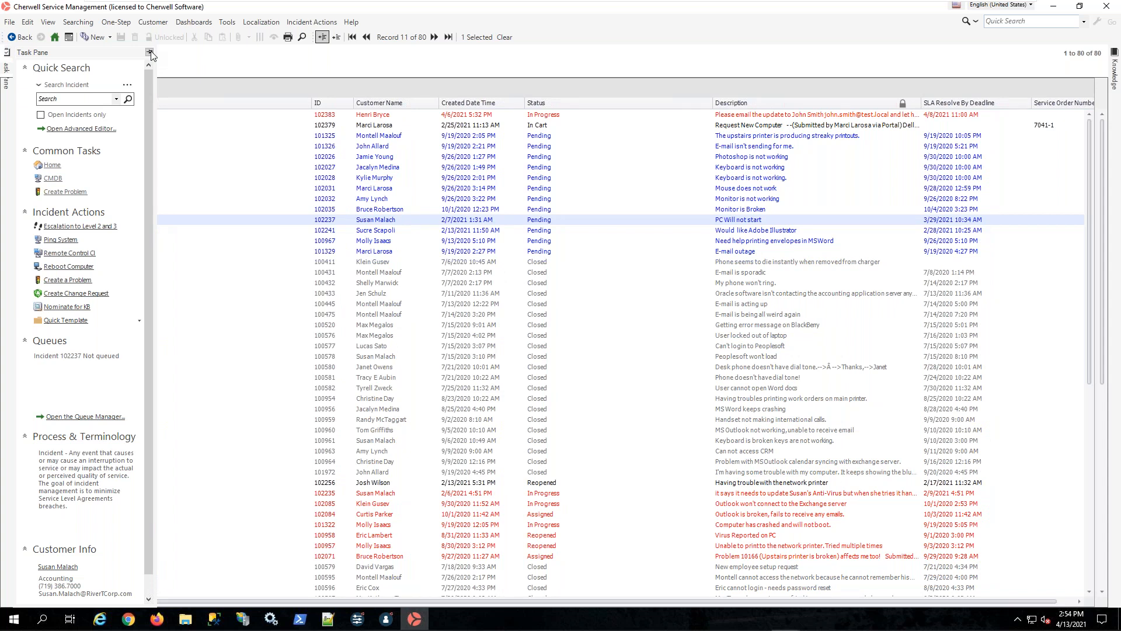
pyautogui.click(150, 54)
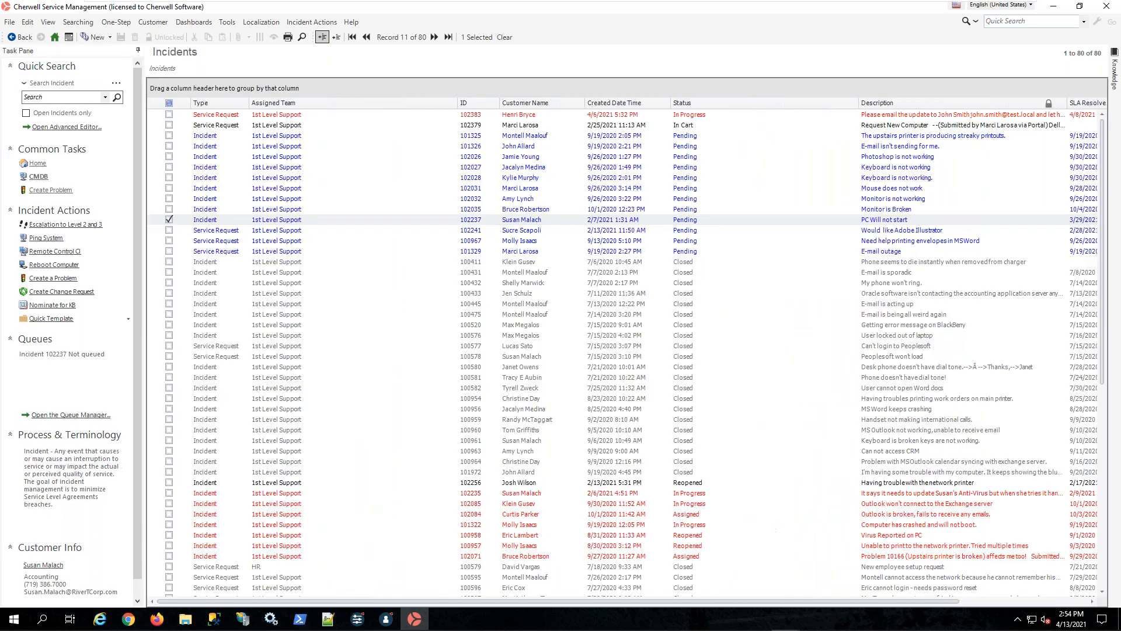
# - Examine the incident Quick Search options for sort order, changed date range and attachment searching
pyautogui.click(117, 83)
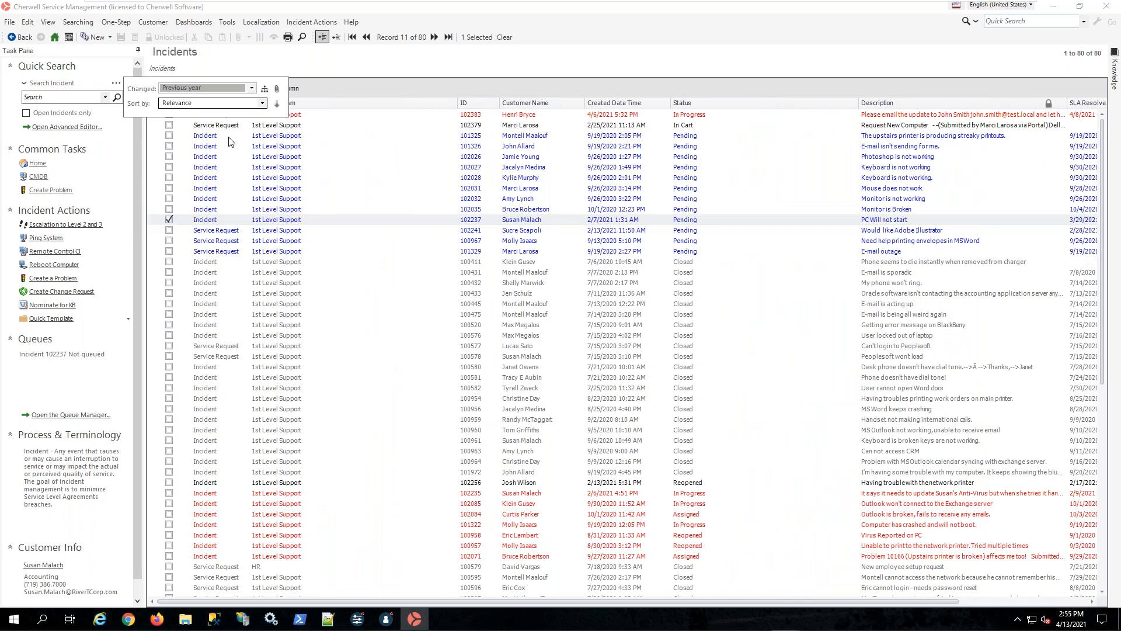
pyautogui.click(262, 103)
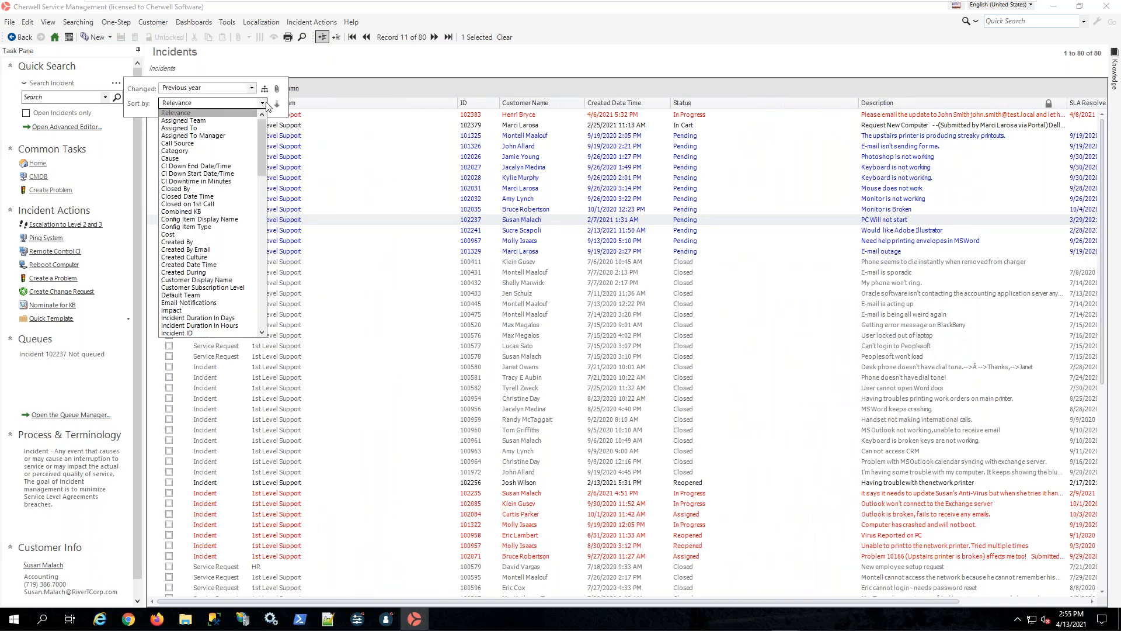
pyautogui.click(233, 114)
pyautogui.click(225, 88)
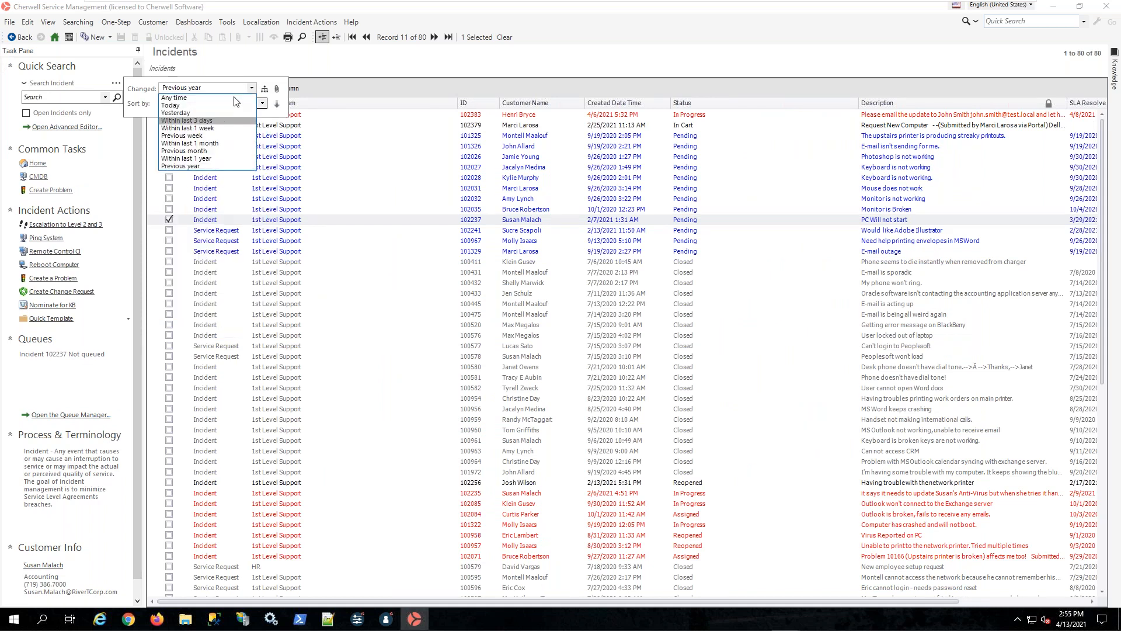
pyautogui.click(259, 95)
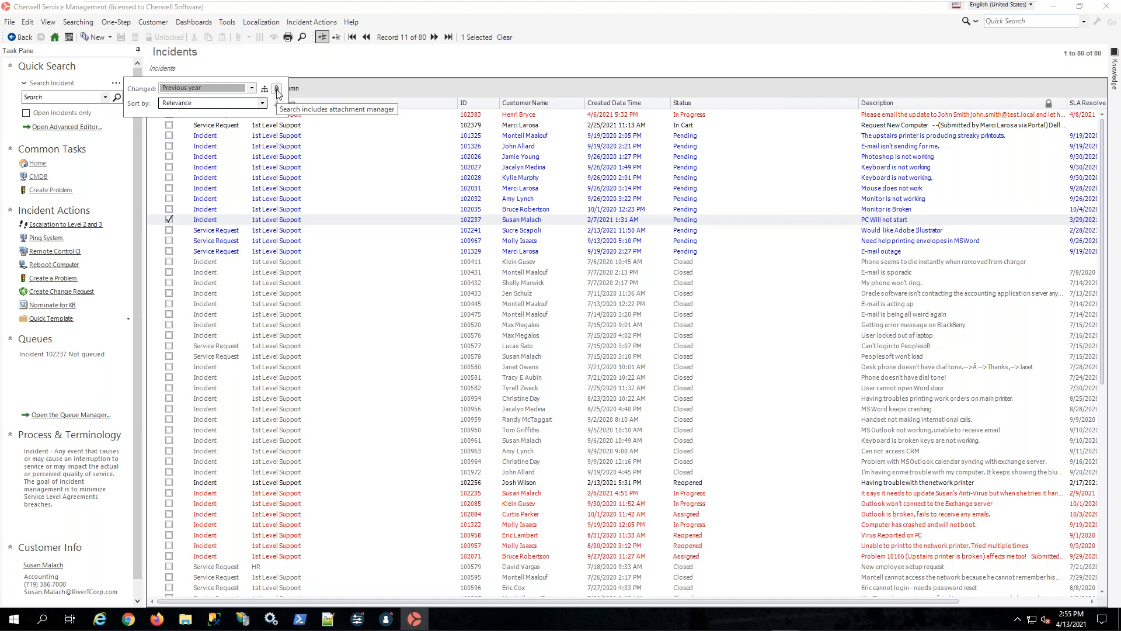
pyautogui.click(277, 89)
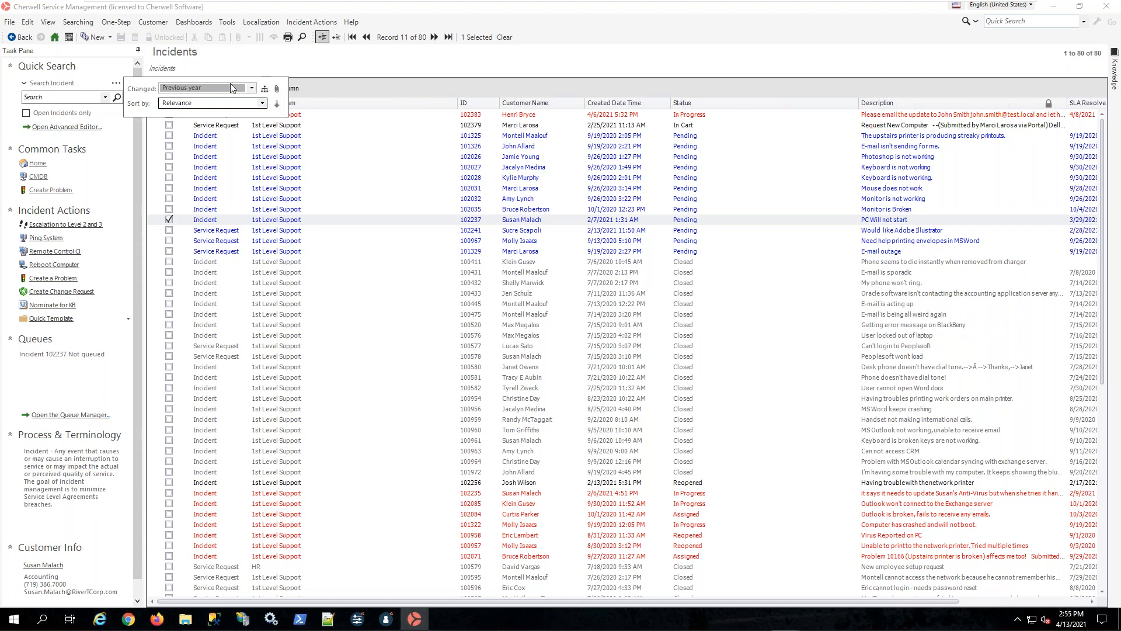
# - Set the Quick Search's changed date range to Any time and open the advanced editor for the incident search
pyautogui.click(252, 92)
pyautogui.click(252, 92)
pyautogui.click(251, 91)
pyautogui.click(210, 97)
pyautogui.click(116, 85)
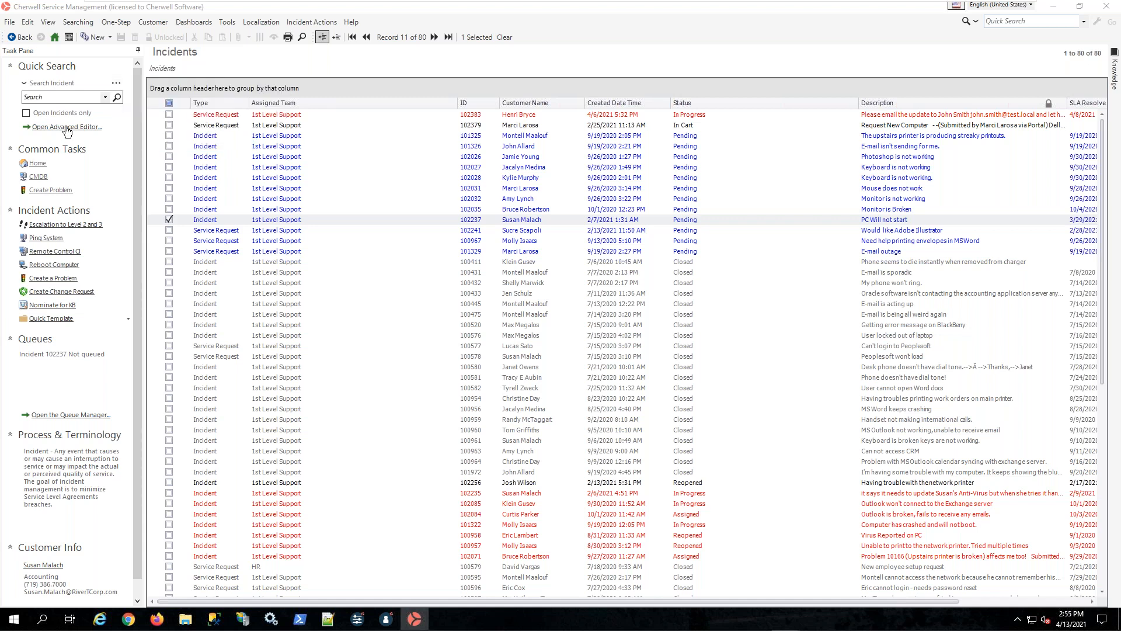
pyautogui.click(66, 128)
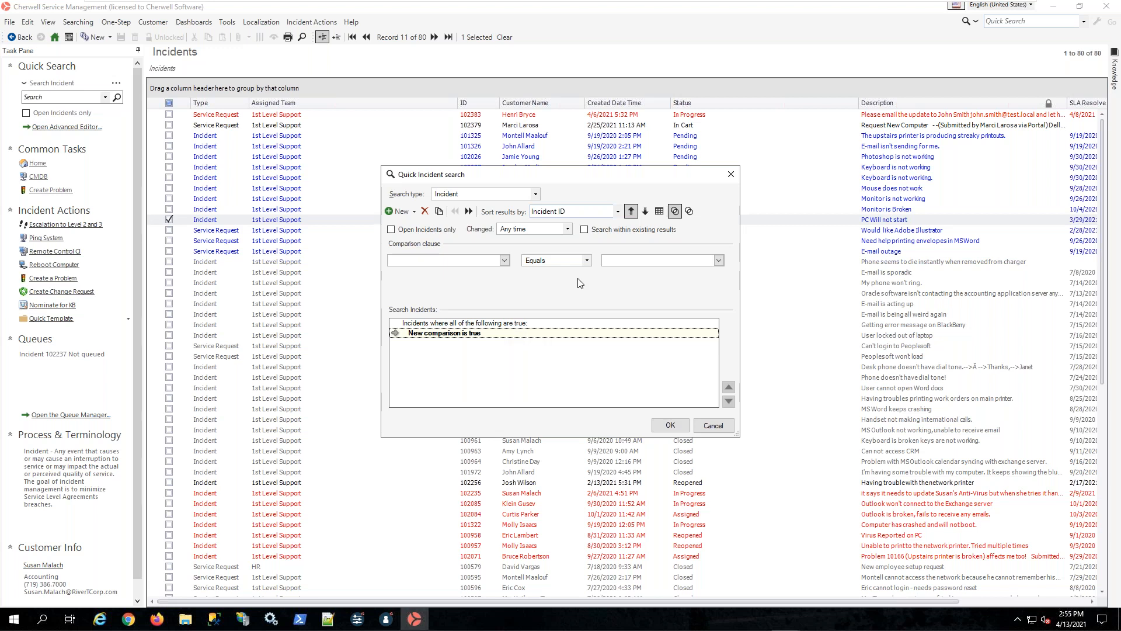
# - Close the advanced incident search editor and set the Quick Search's changed date range to Within last 1 year
pyautogui.click(730, 173)
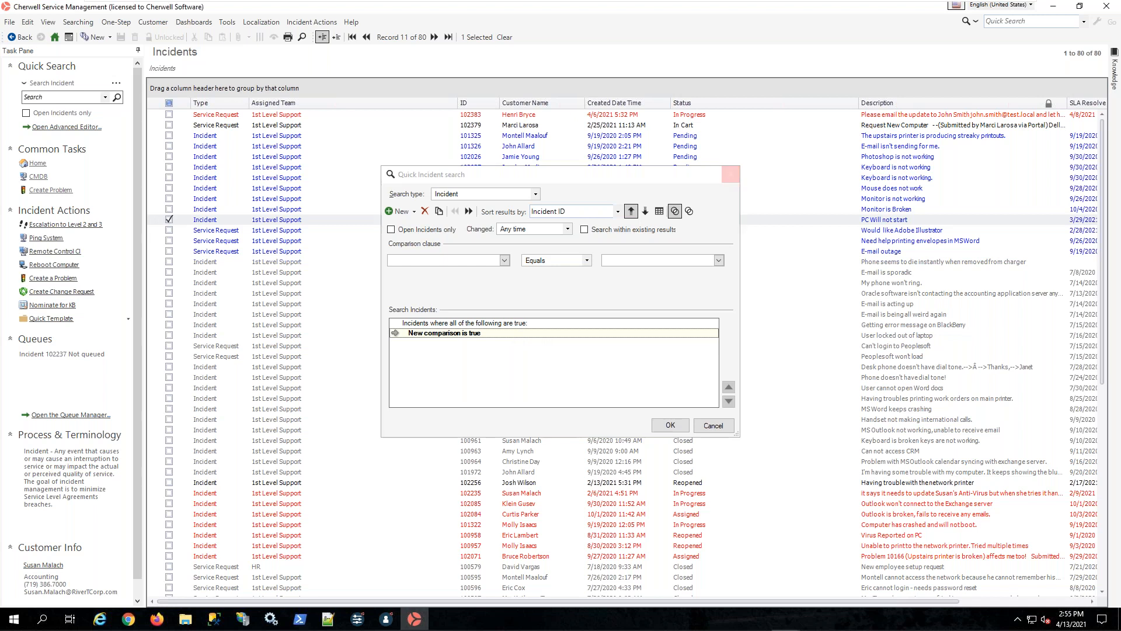
pyautogui.click(251, 88)
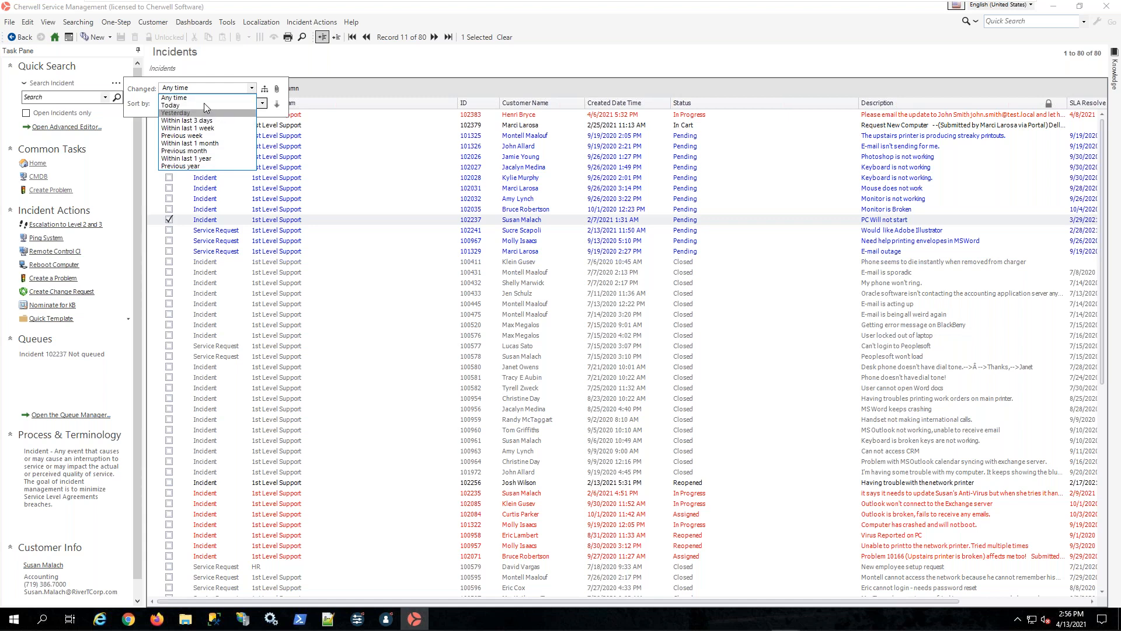
pyautogui.click(198, 162)
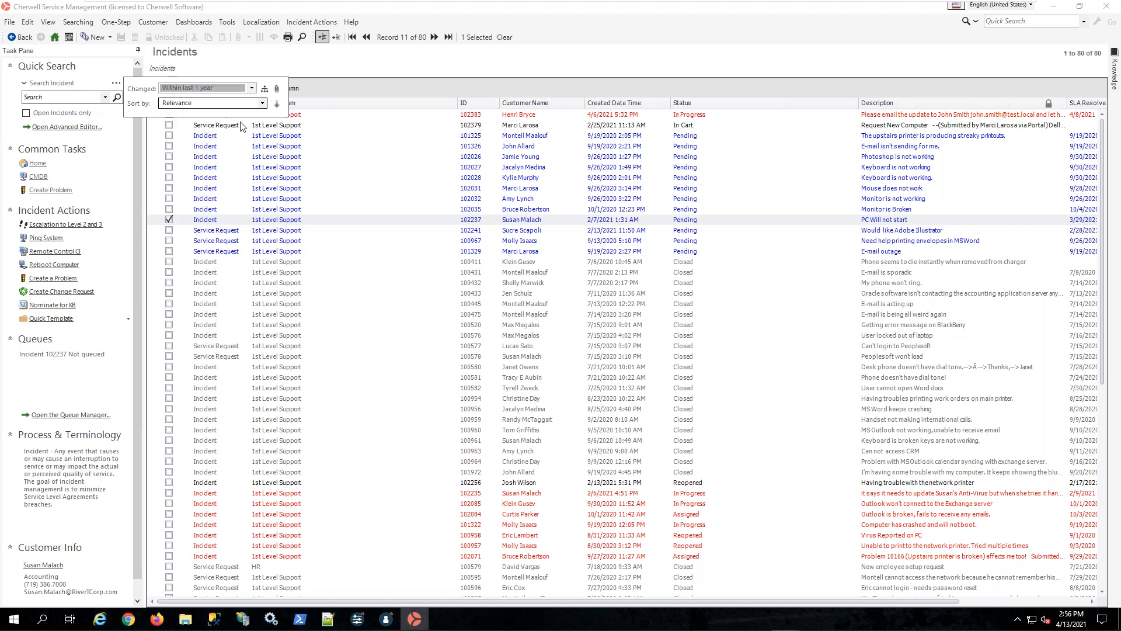
pyautogui.click(251, 88)
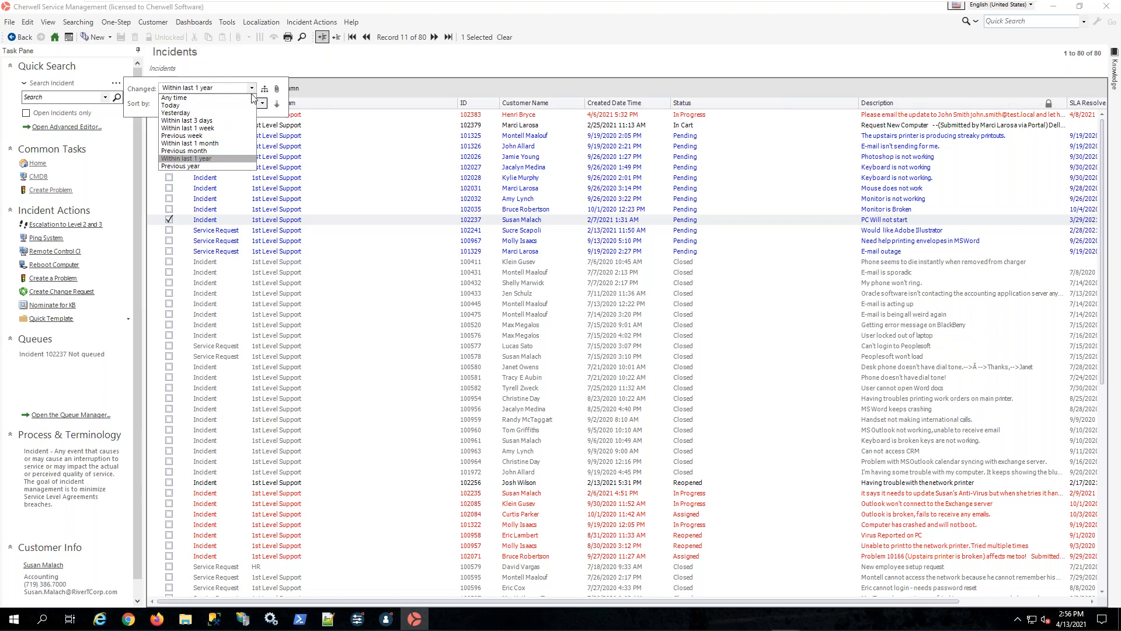
pyautogui.click(201, 159)
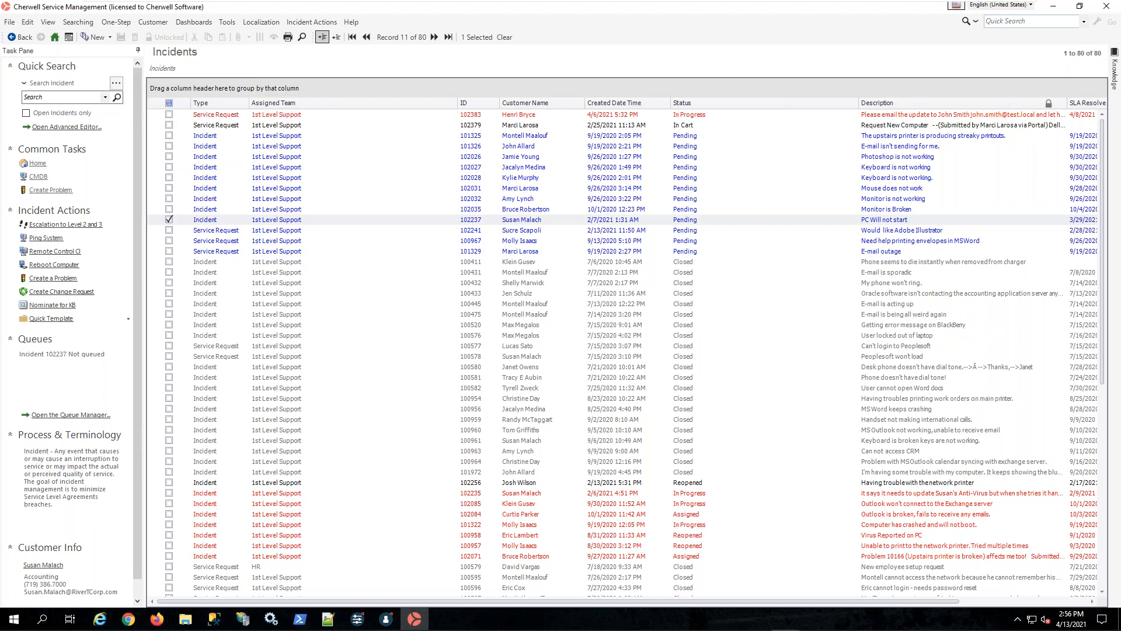
# - Review the Quick Search's changed date range choices and compare them with the options in the advanced incident search editor
pyautogui.click(252, 88)
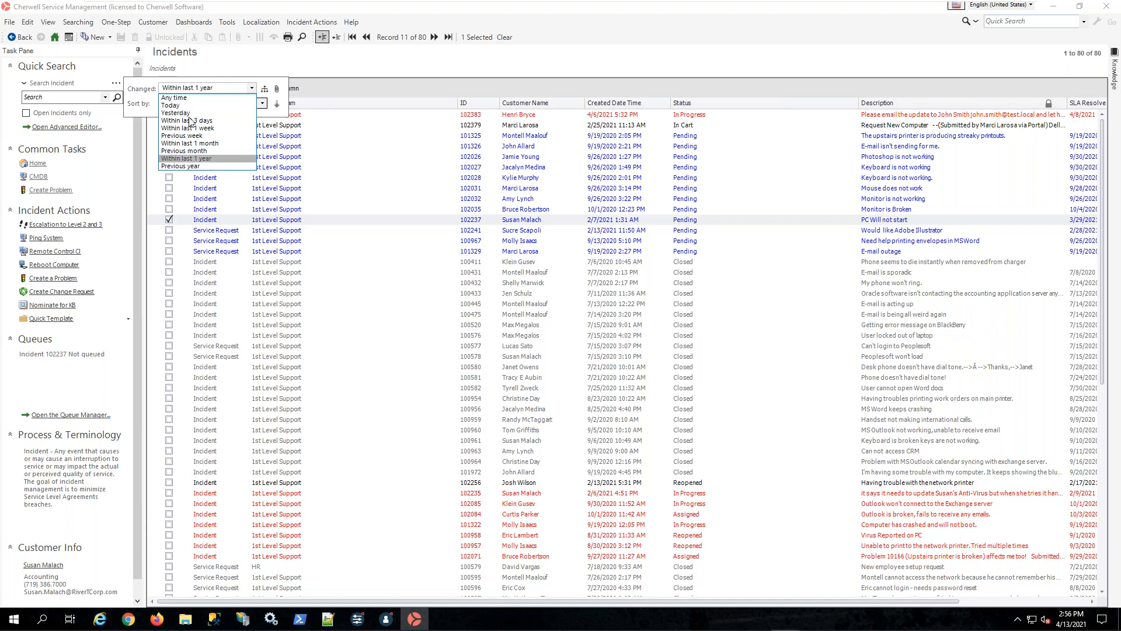
pyautogui.click(130, 90)
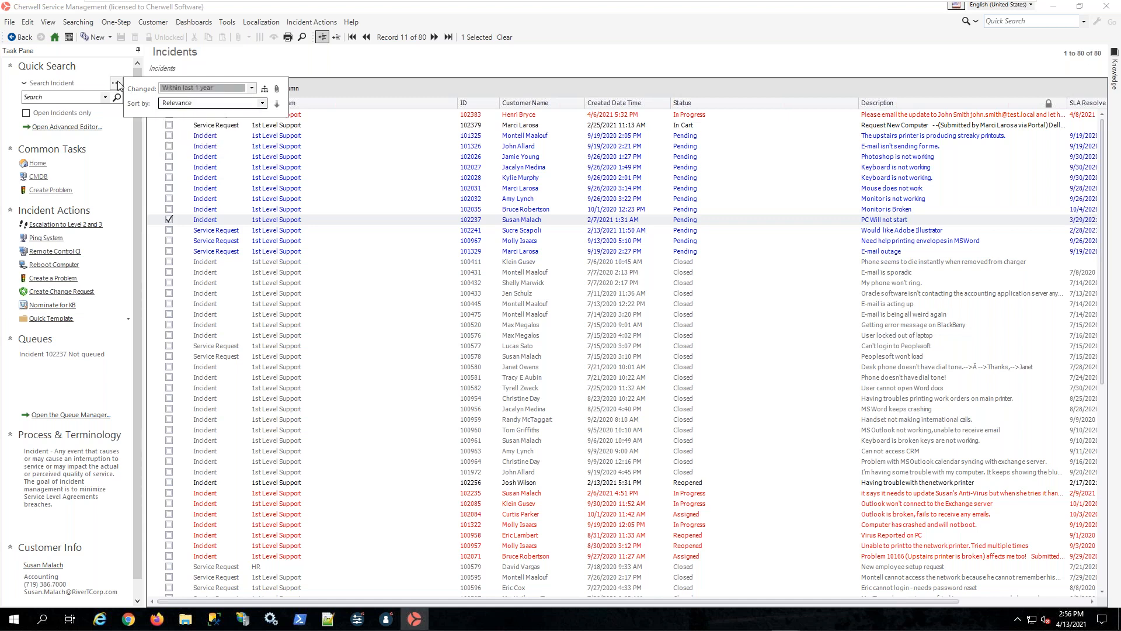
pyautogui.click(252, 88)
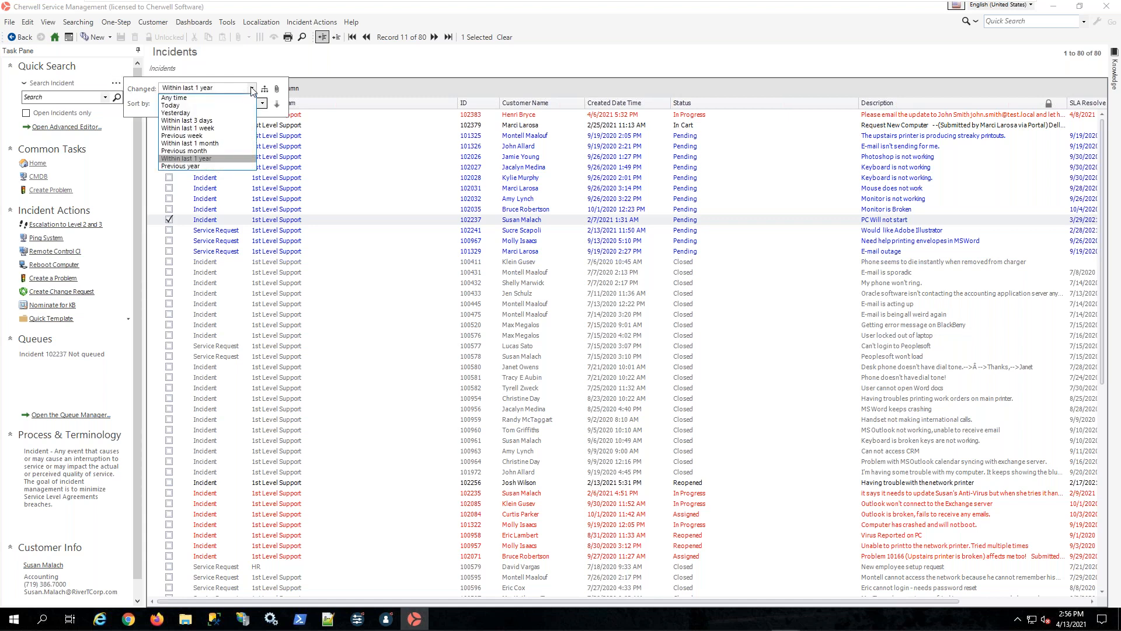
pyautogui.click(252, 87)
pyautogui.click(115, 81)
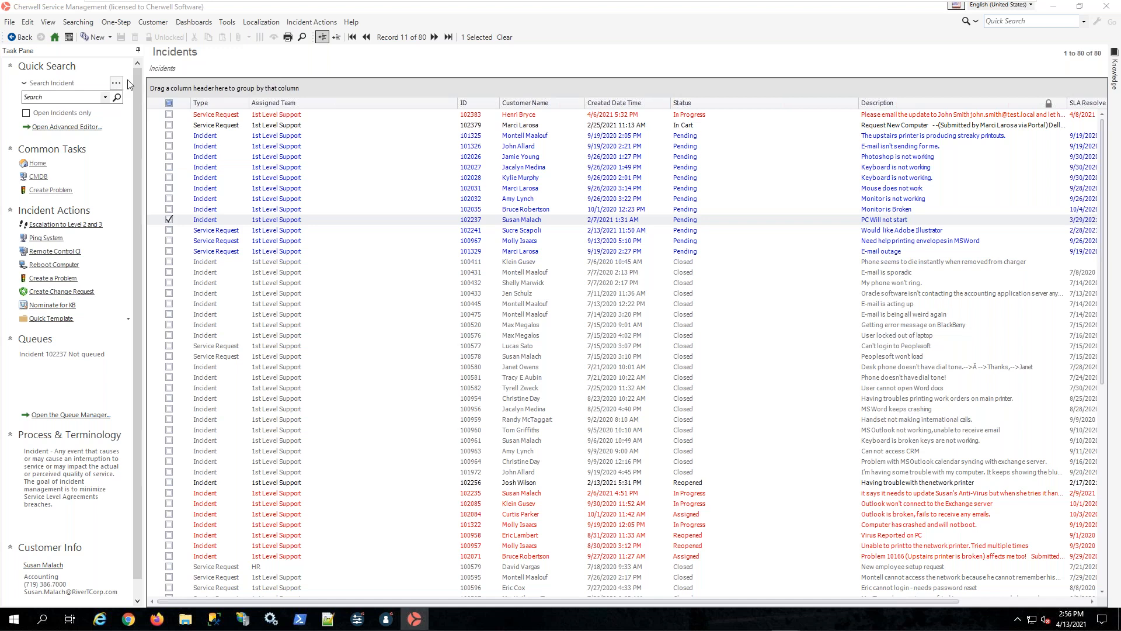
pyautogui.click(81, 128)
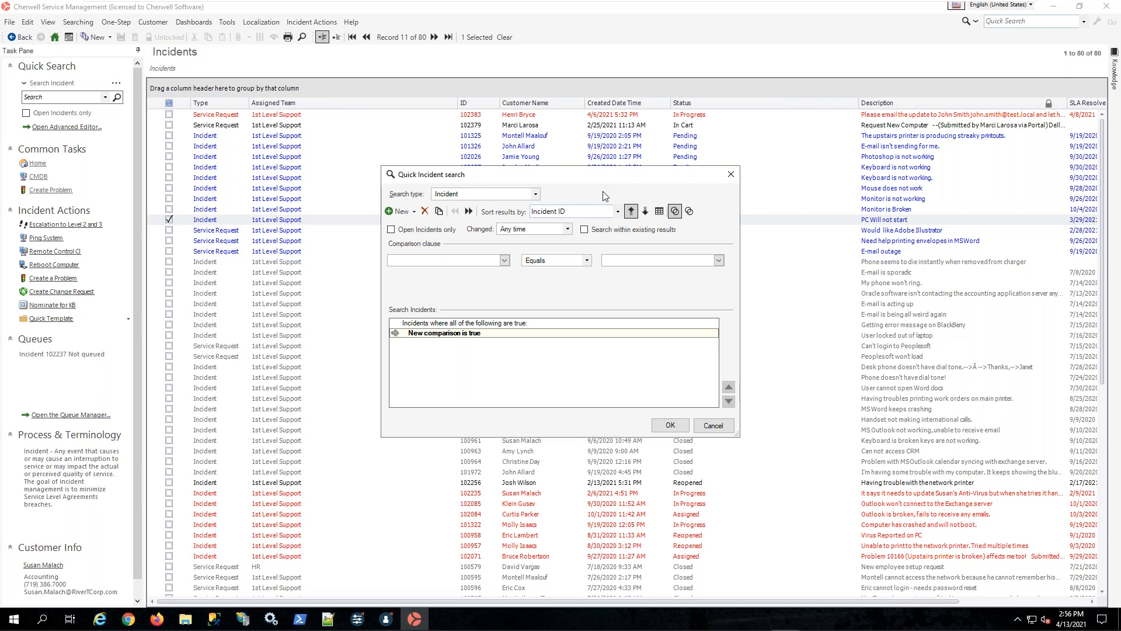
pyautogui.click(725, 176)
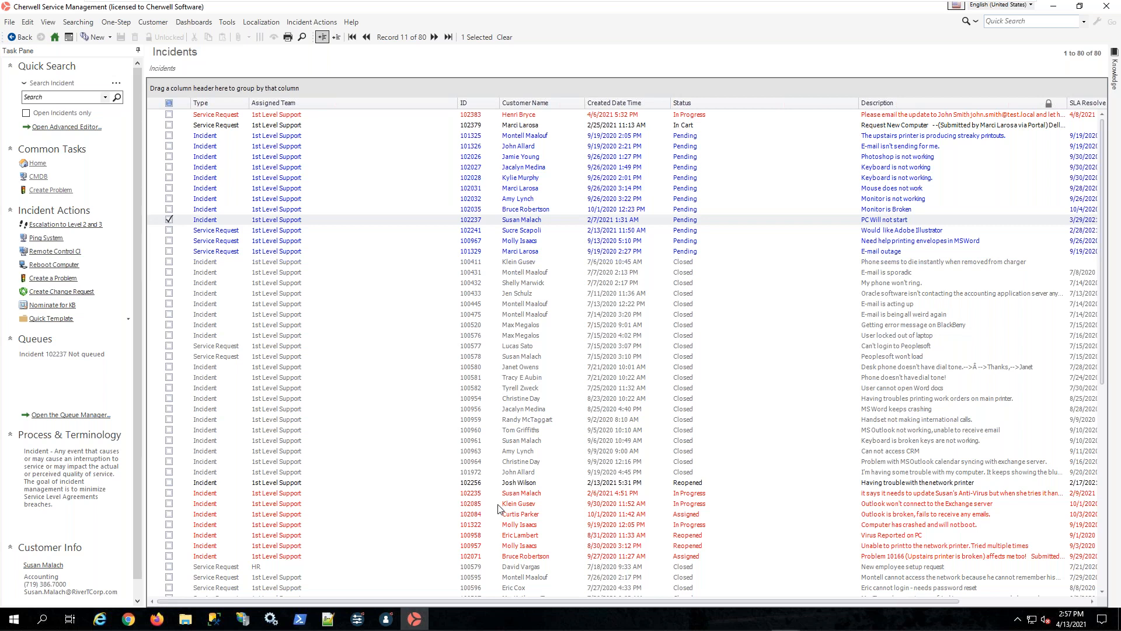
# - Switch to Cherwell Service Management Administrator, cancel out of the Incident actions and close the new blueprint
pyautogui.click(386, 618)
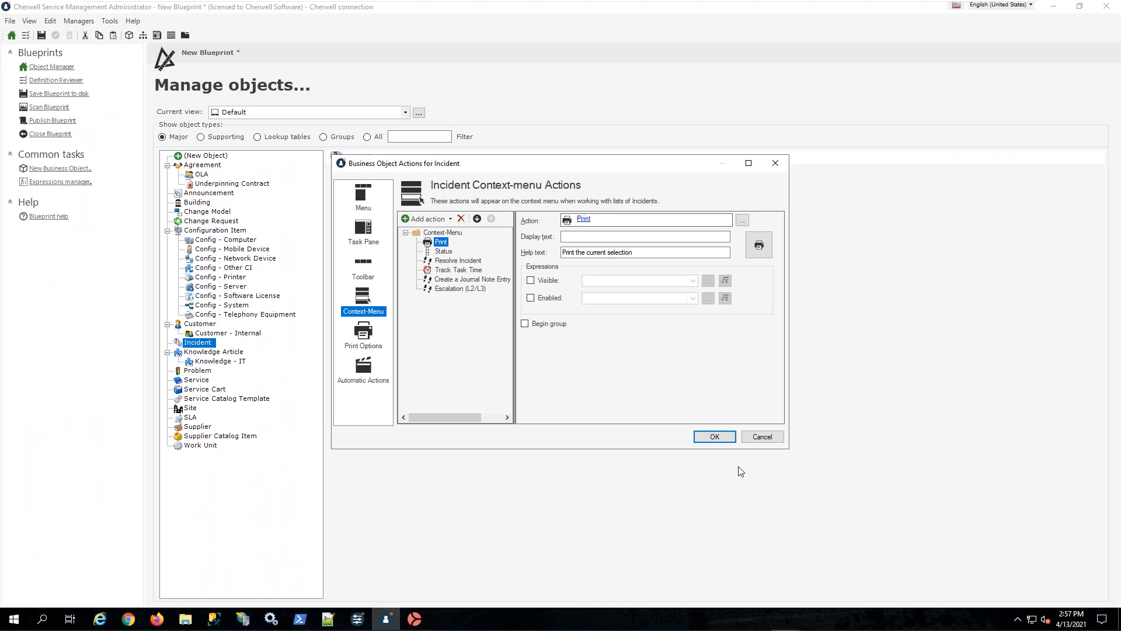
pyautogui.click(764, 438)
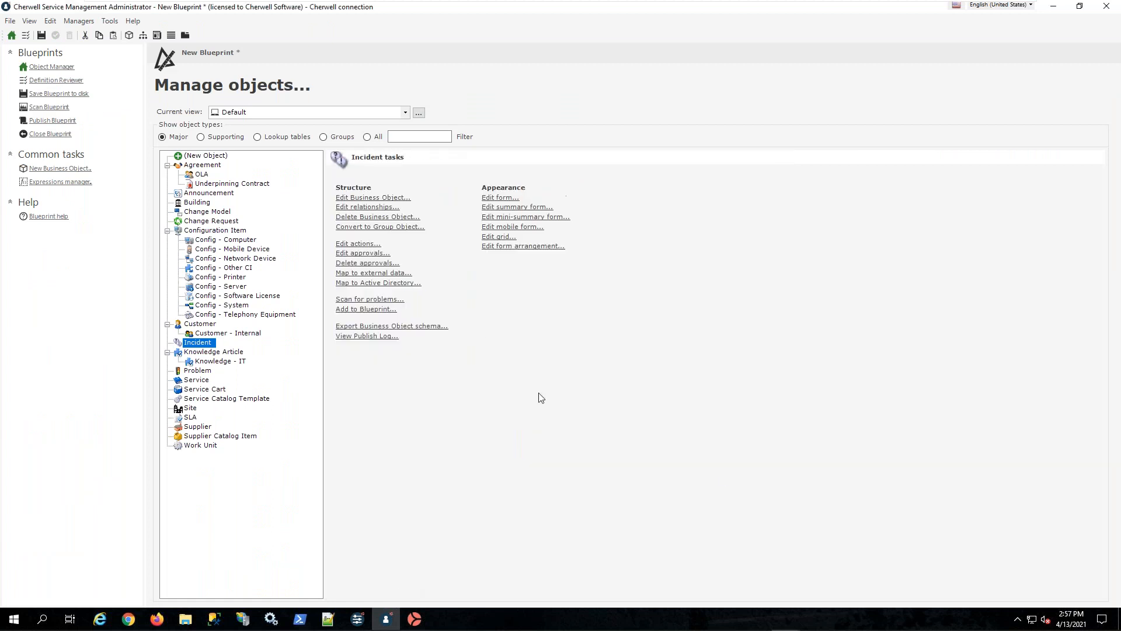
pyautogui.click(50, 134)
pyautogui.click(598, 307)
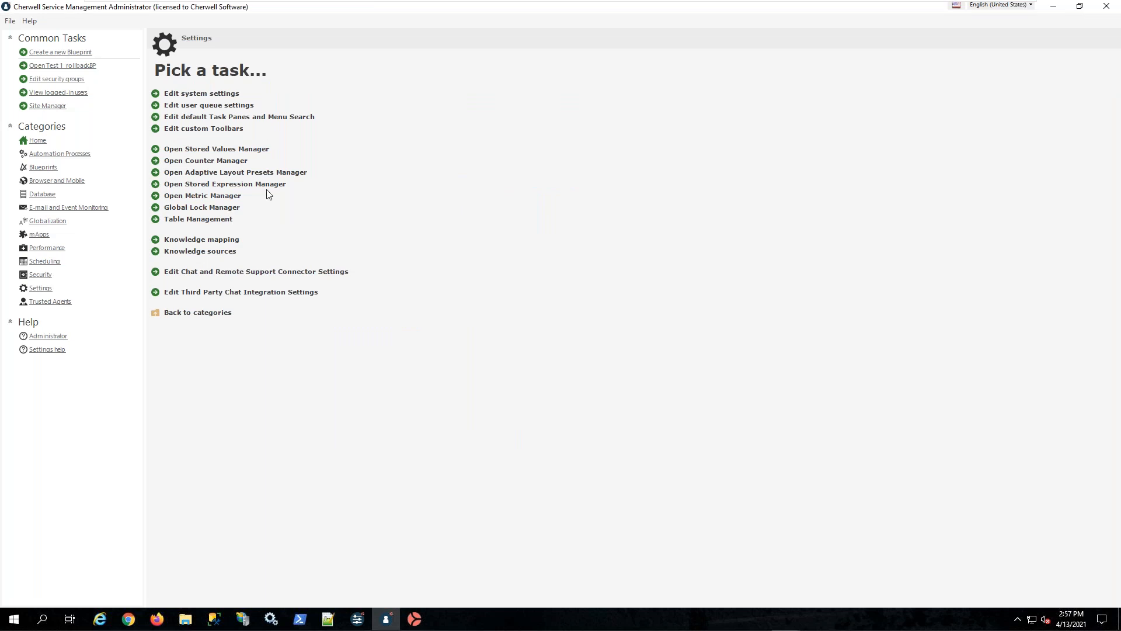
# - Examine the system settings for text search, Quick Search and Knowledge Search defaults, and leave without changes
pyautogui.click(204, 92)
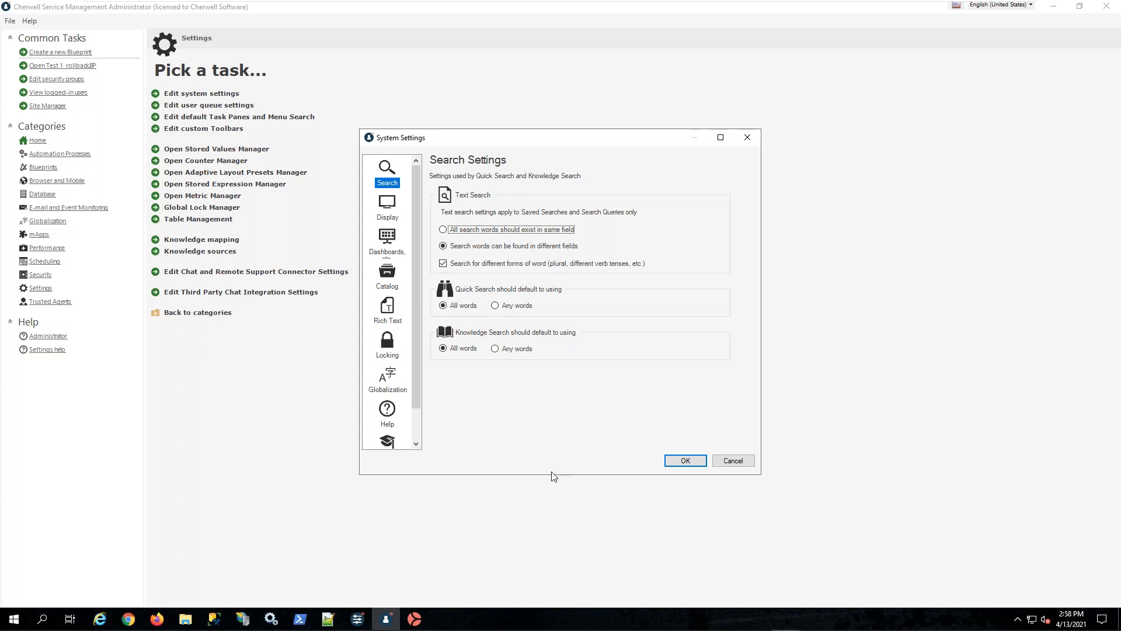
pyautogui.click(725, 464)
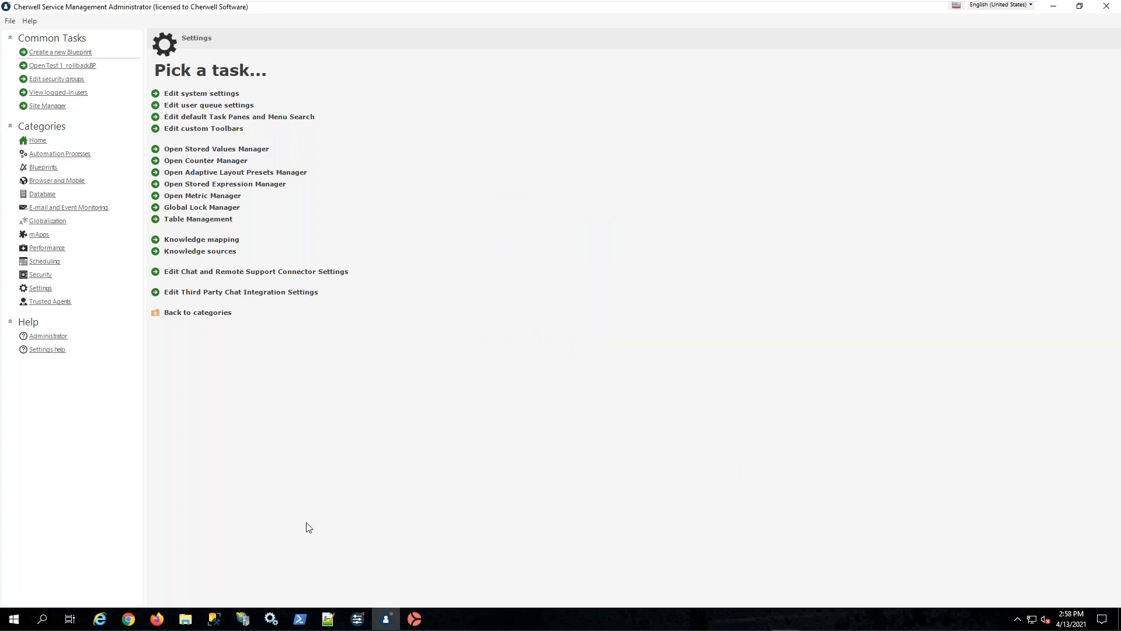
# - Switch to the Cherwell Service Management client and examine the clauses of the stored search Active Tickets I've Touched in the Search Manager
pyautogui.click(415, 619)
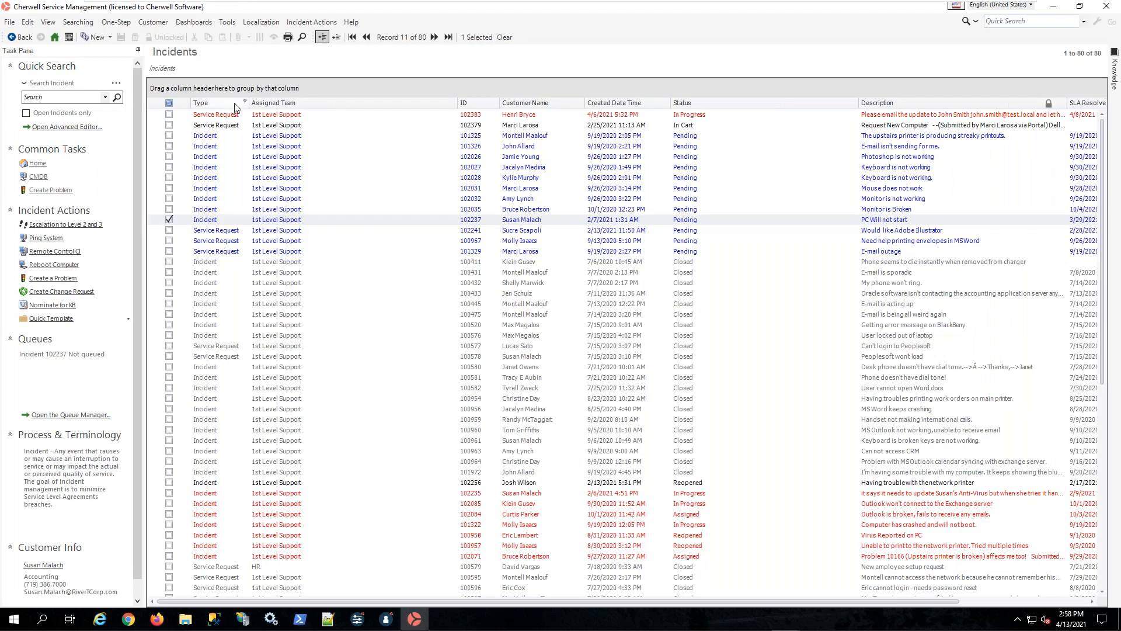
pyautogui.click(118, 27)
pyautogui.moveTo(83, 26)
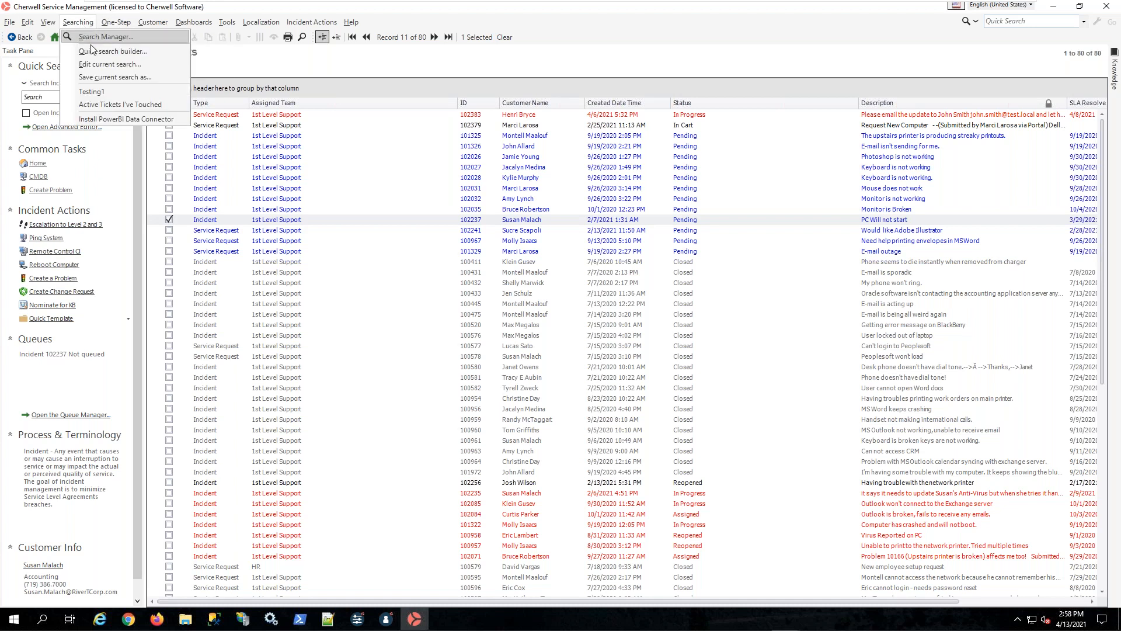
pyautogui.click(103, 38)
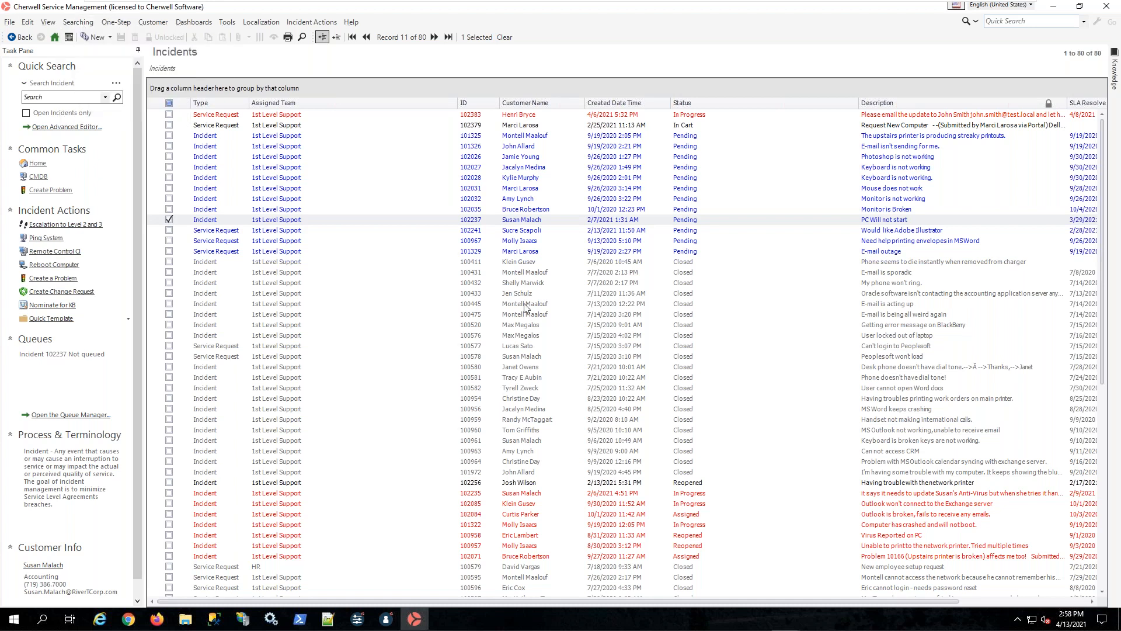
pyautogui.rightClick(402, 192)
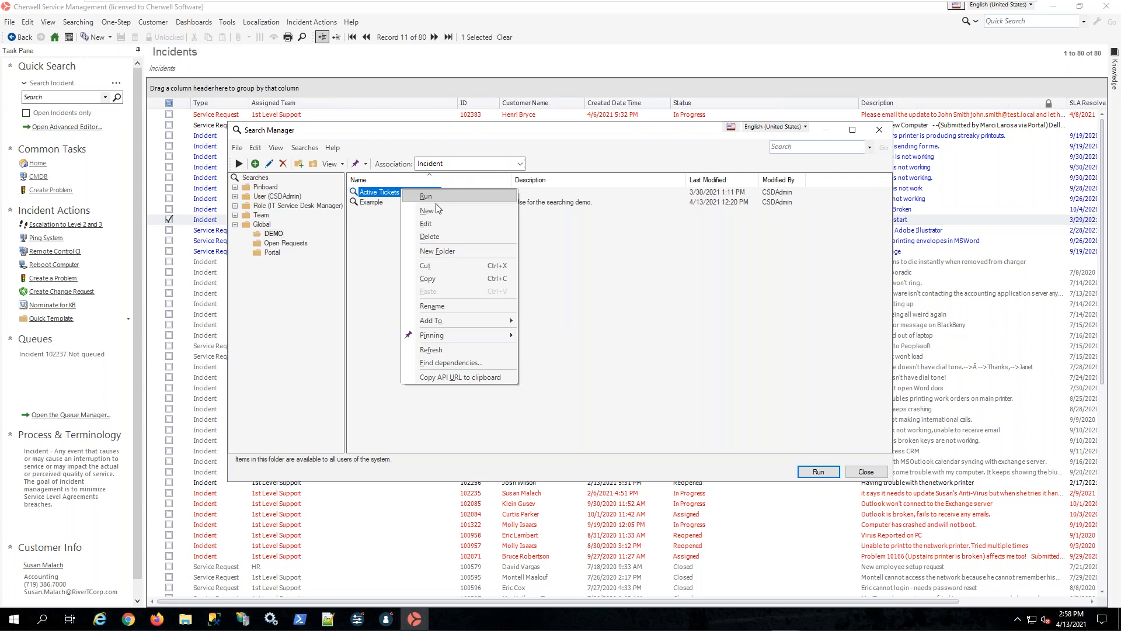
pyautogui.click(432, 225)
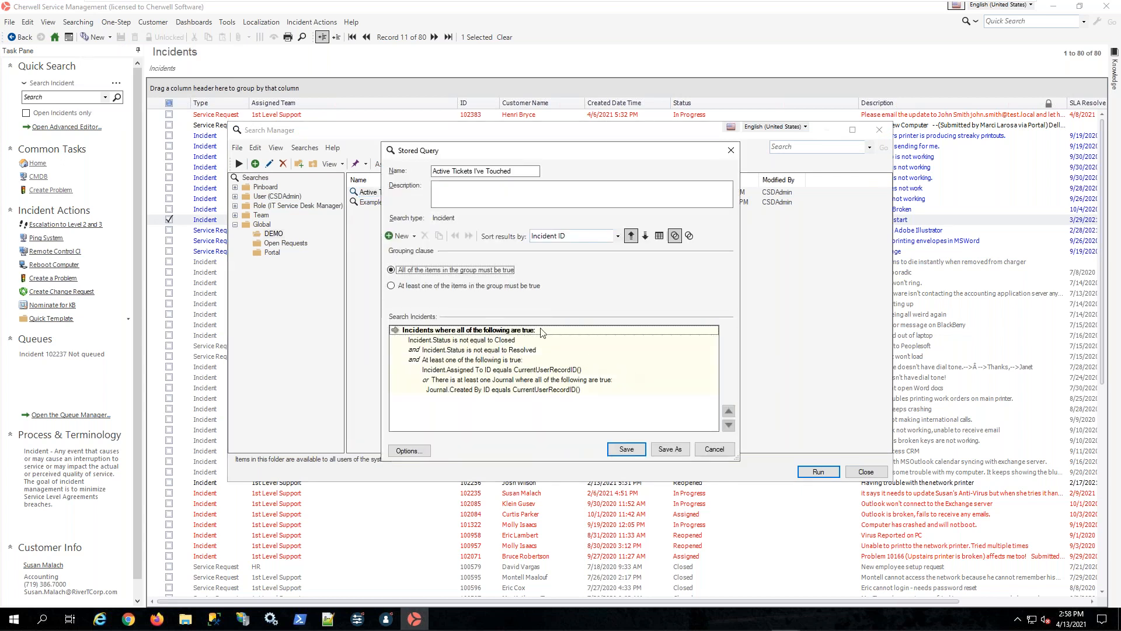
pyautogui.click(449, 343)
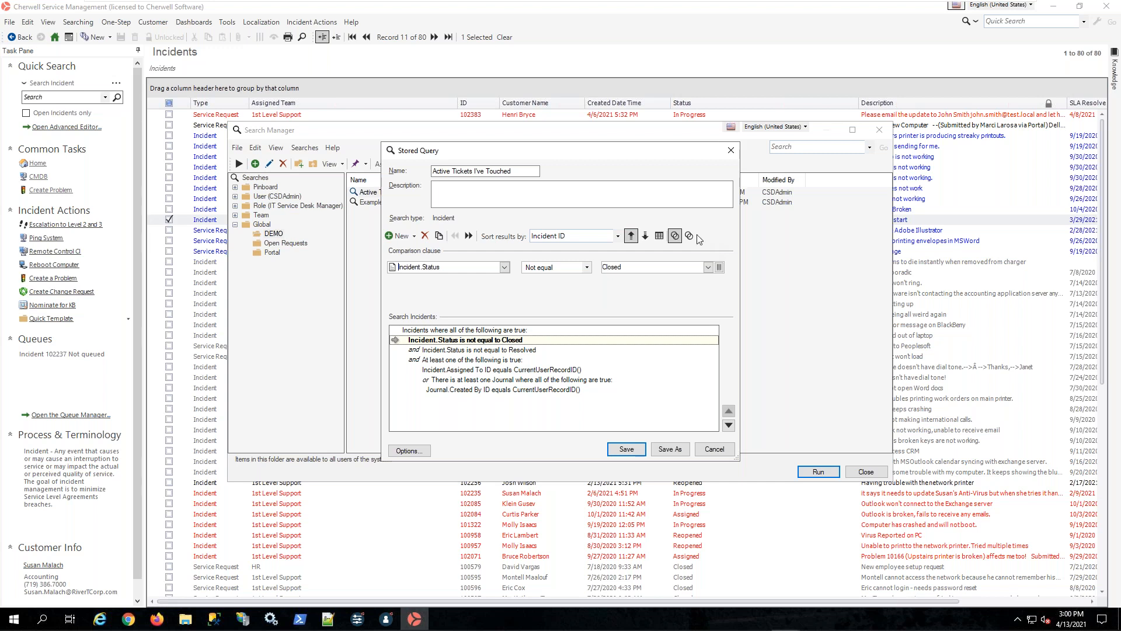
pyautogui.click(723, 454)
pyautogui.click(866, 471)
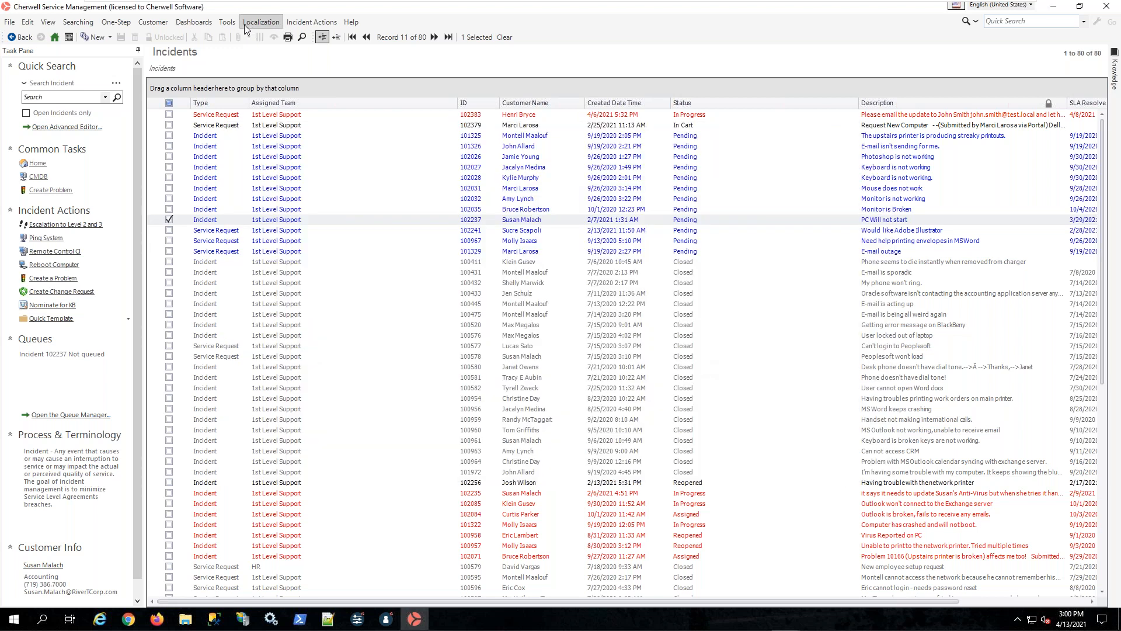
# - Show the Configuration Management Database and open its current search for editing
pyautogui.click(227, 21)
pyautogui.moveTo(251, 38)
pyautogui.click(409, 49)
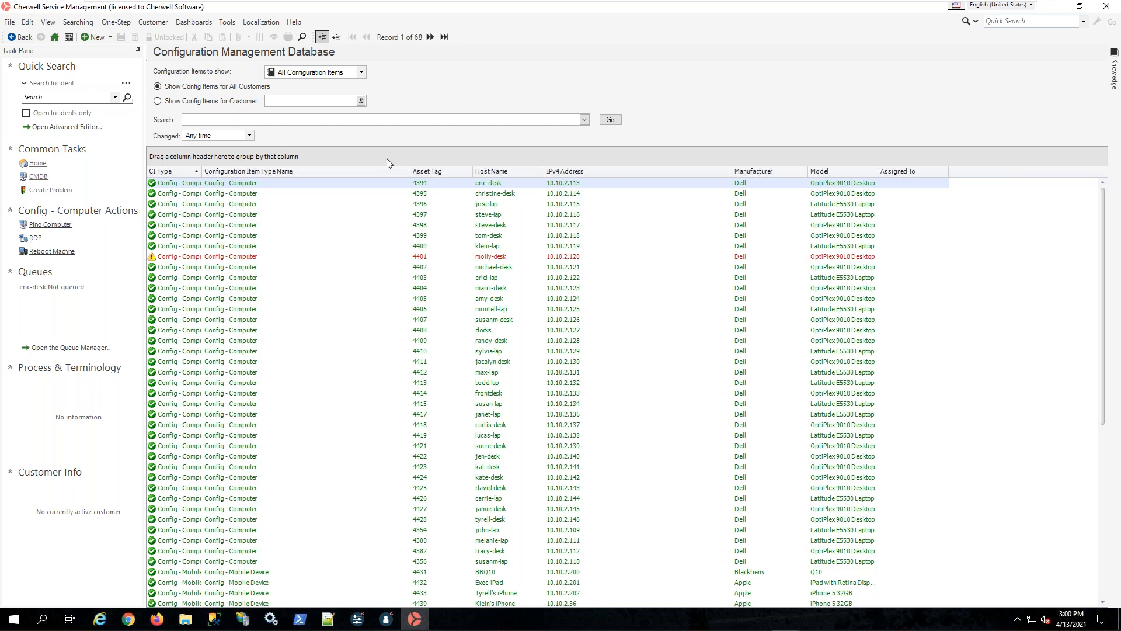
pyautogui.click(97, 16)
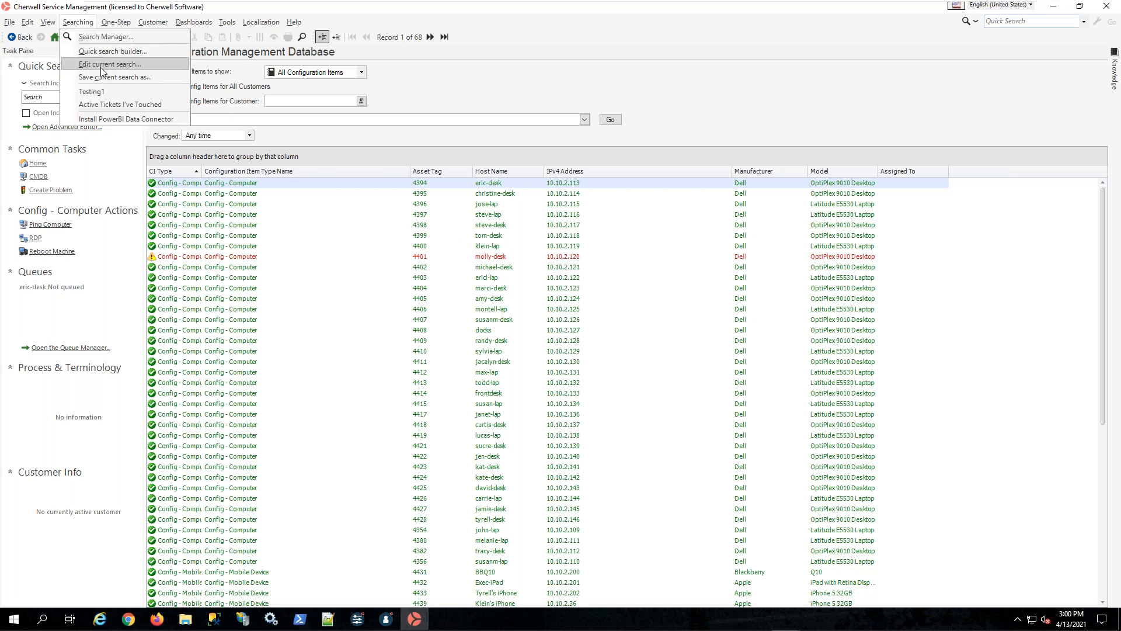
pyautogui.click(538, 92)
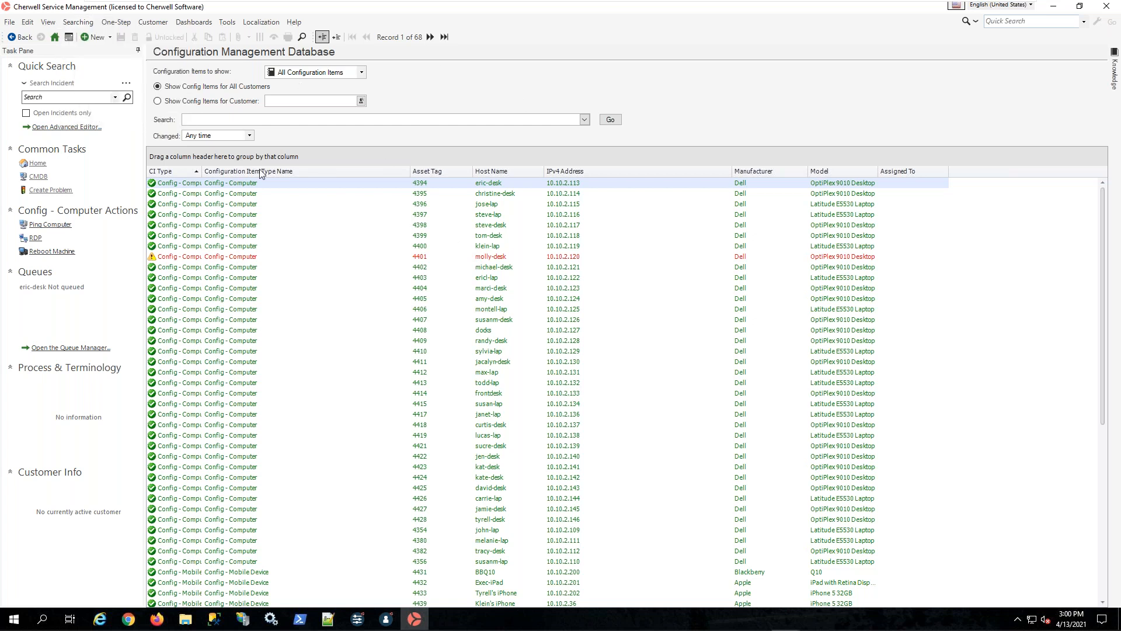
pyautogui.click(78, 22)
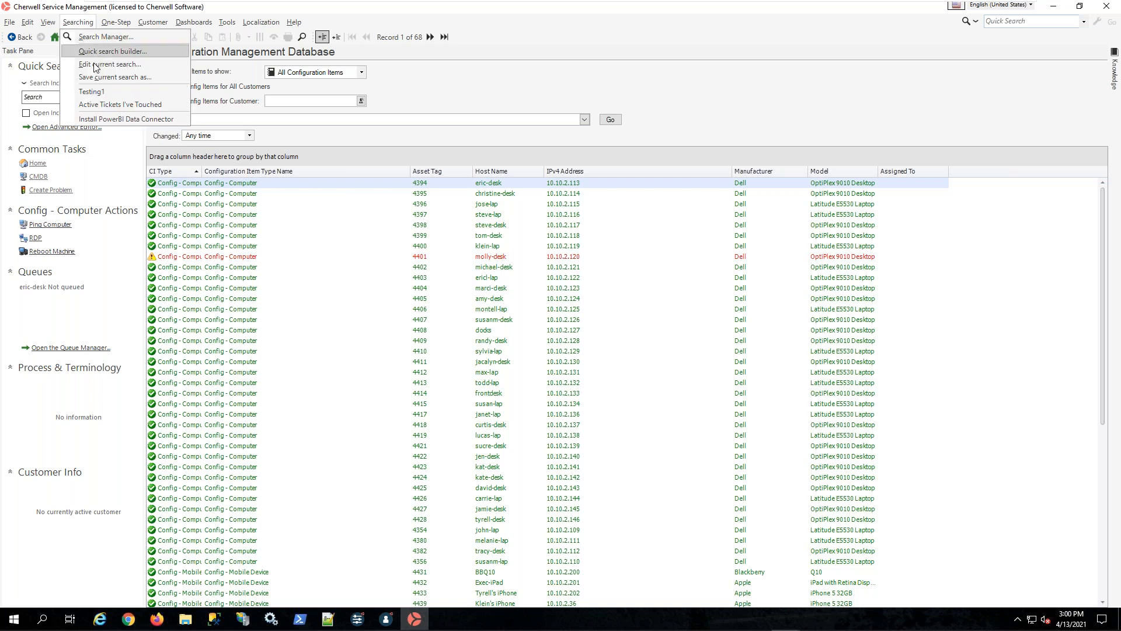
pyautogui.click(96, 65)
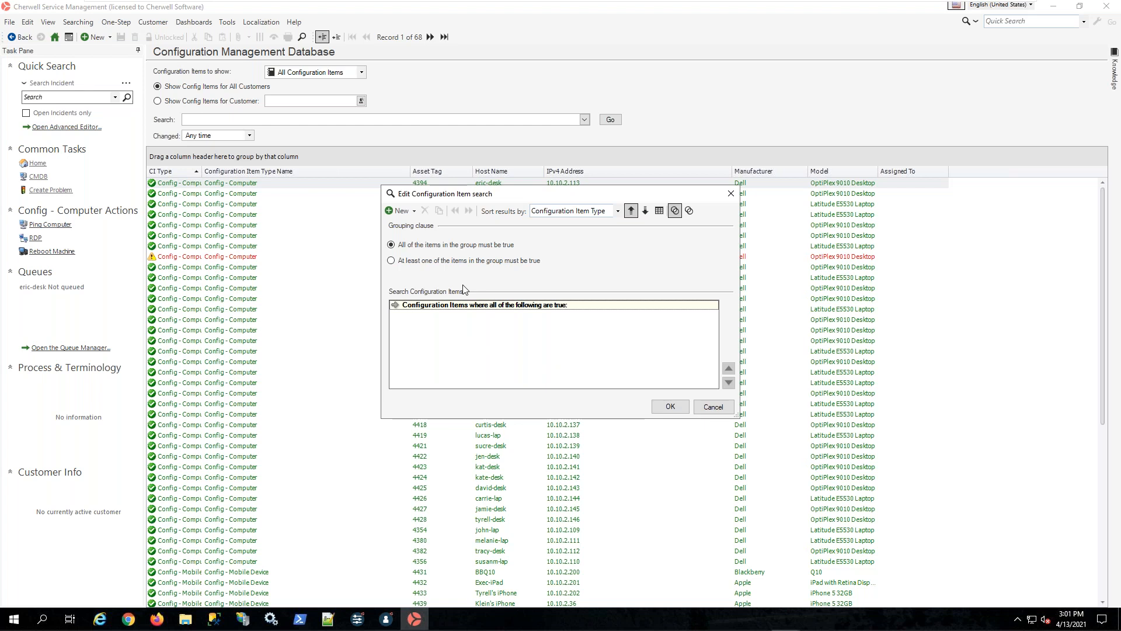
# - Add a related clause to the configuration item search, review its relationship and contains options, and discard the edit
pyautogui.click(414, 210)
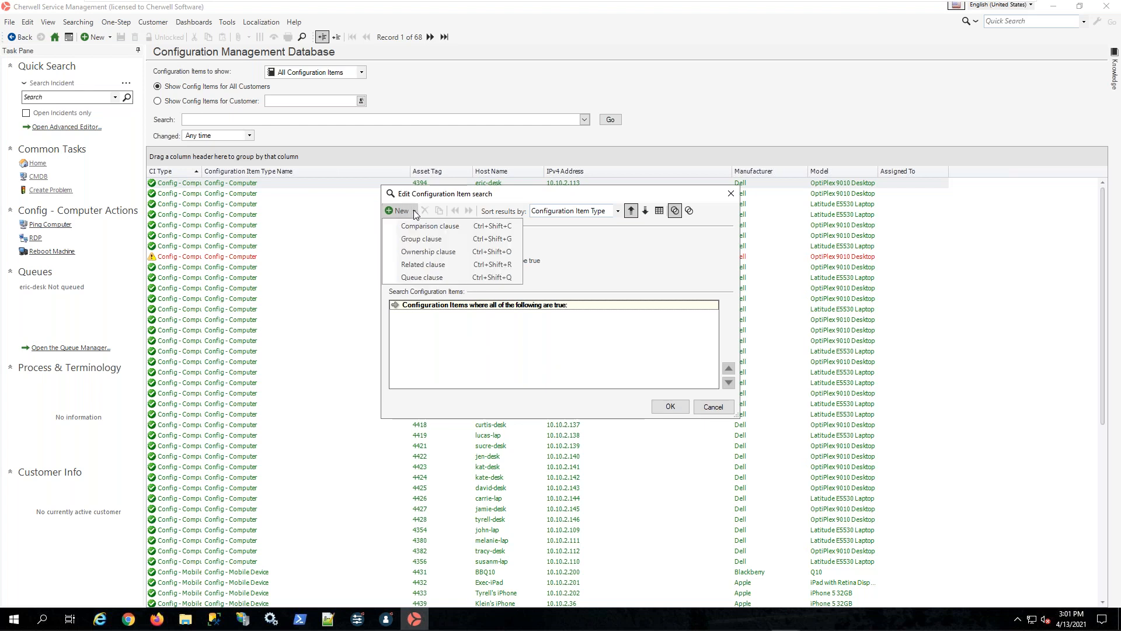
pyautogui.click(434, 267)
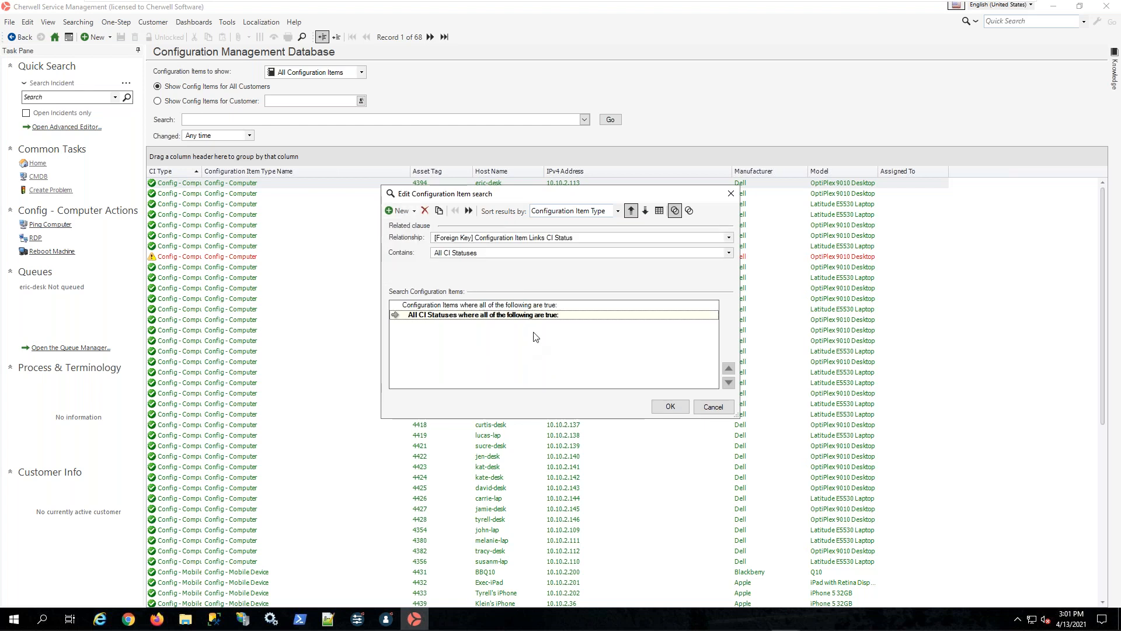
pyautogui.click(547, 254)
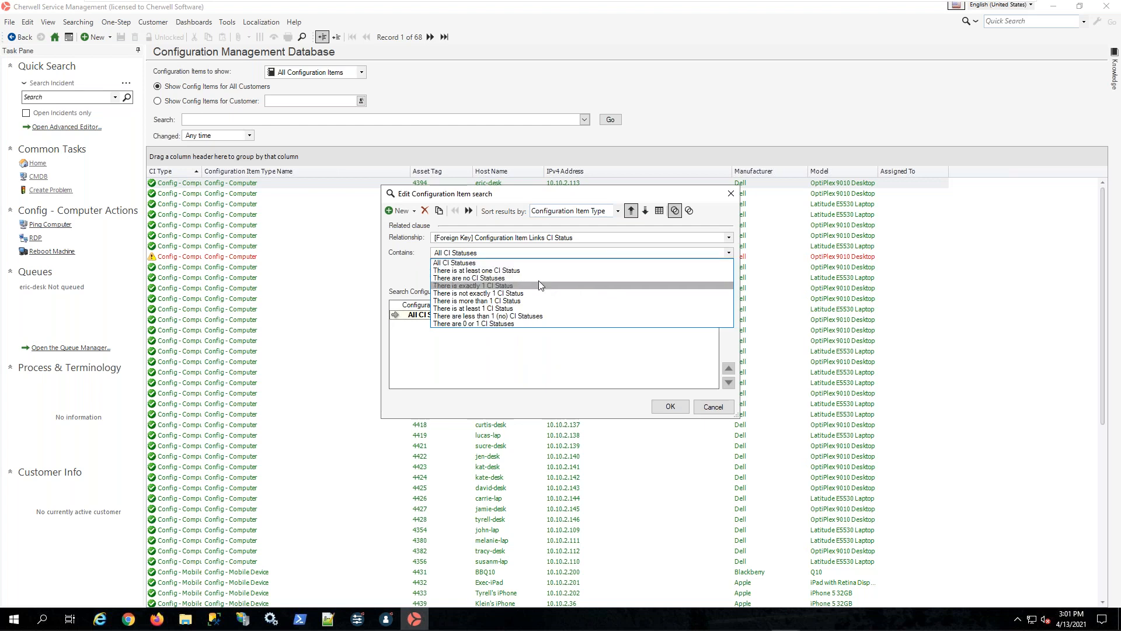
pyautogui.click(538, 262)
pyautogui.click(503, 237)
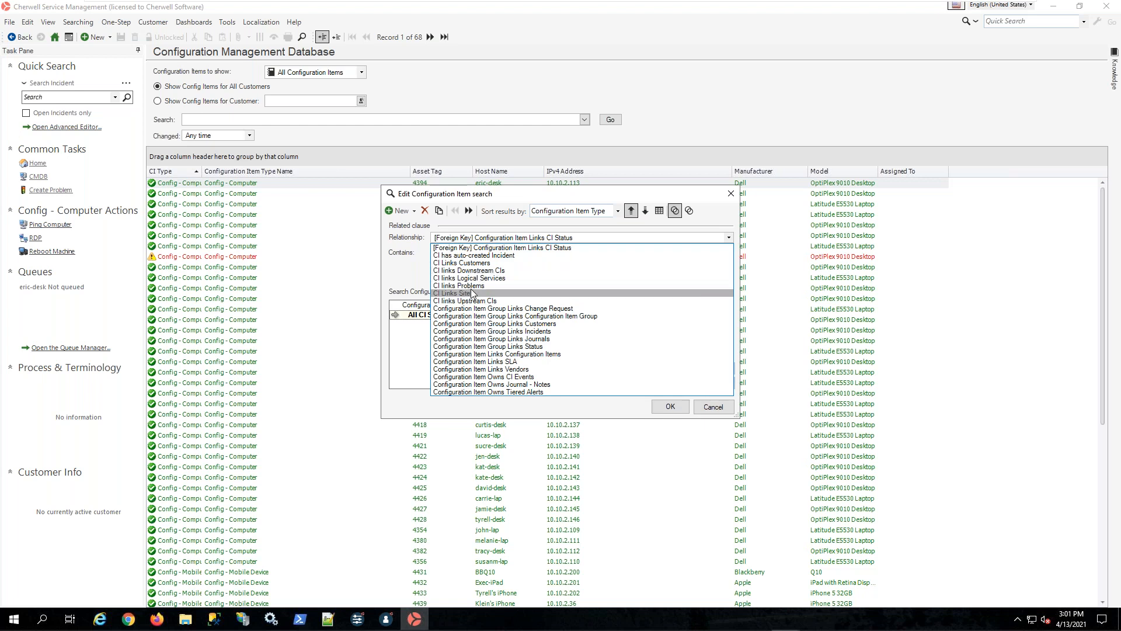
pyautogui.click(736, 194)
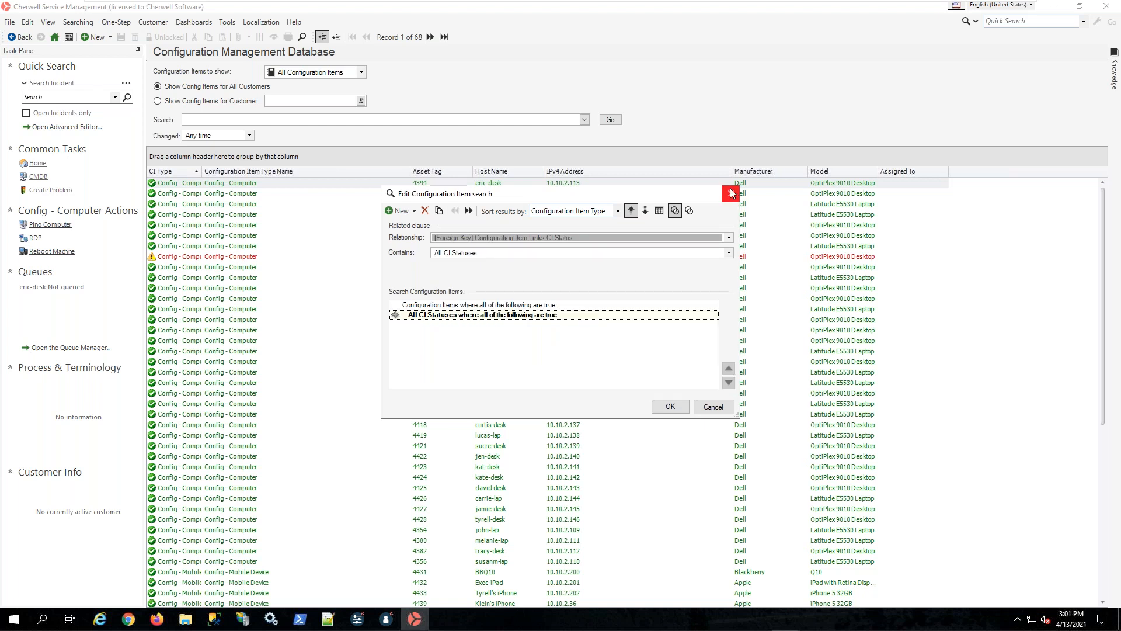
pyautogui.click(732, 194)
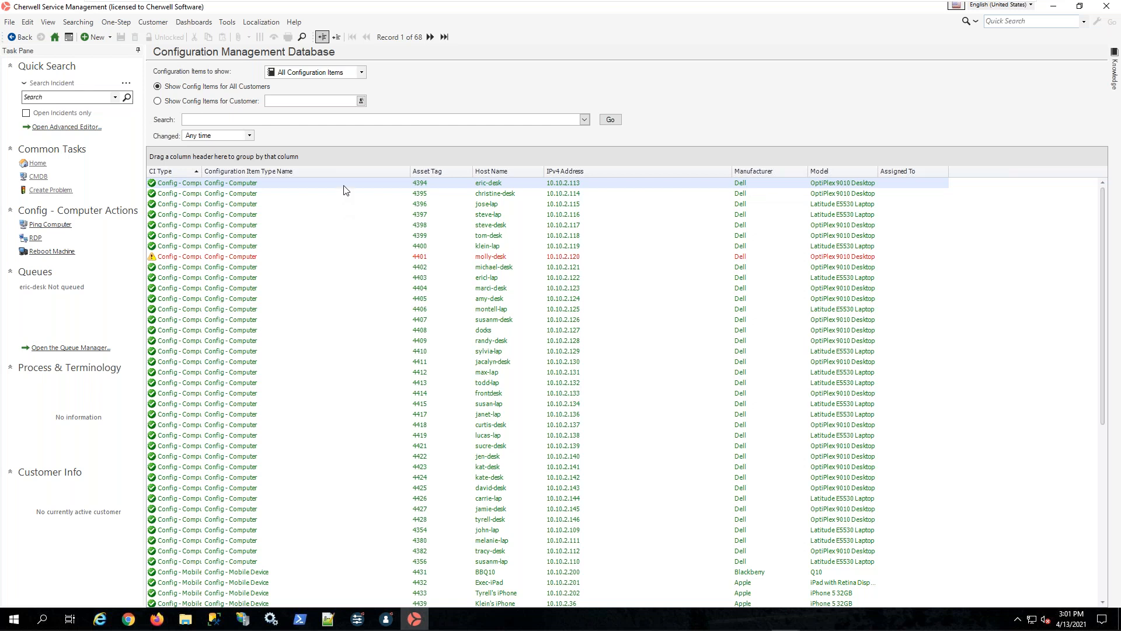
# - Review the grouped criteria of Active Tickets I've Touched from the Search Manager once more, and close the query and manager
pyautogui.click(94, 27)
pyautogui.click(103, 38)
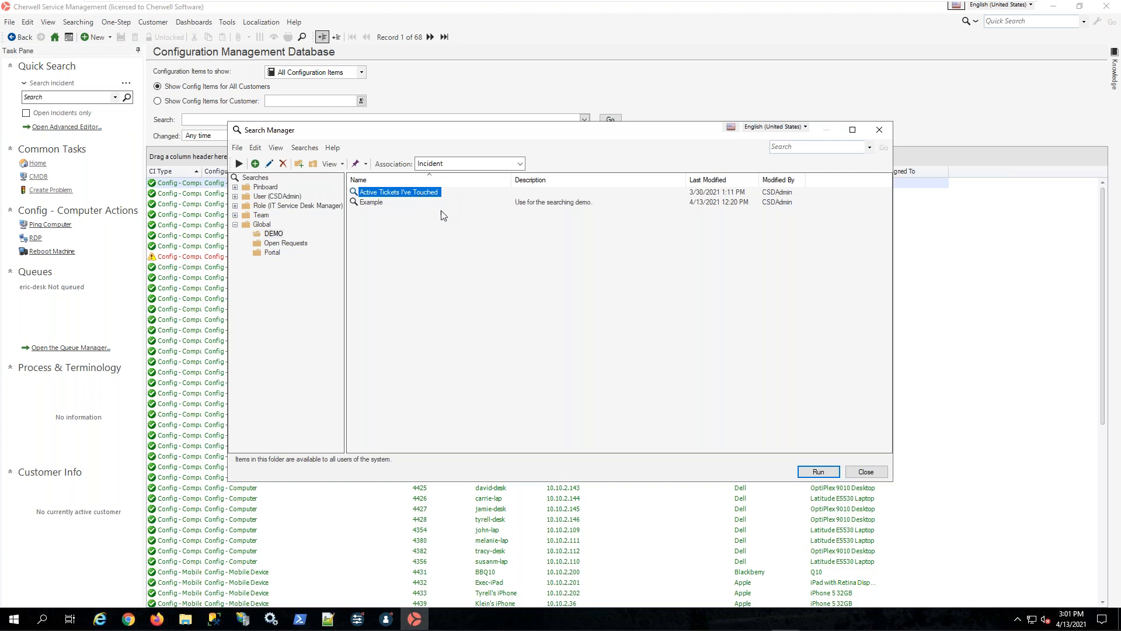
pyautogui.rightClick(430, 201)
pyautogui.click(536, 236)
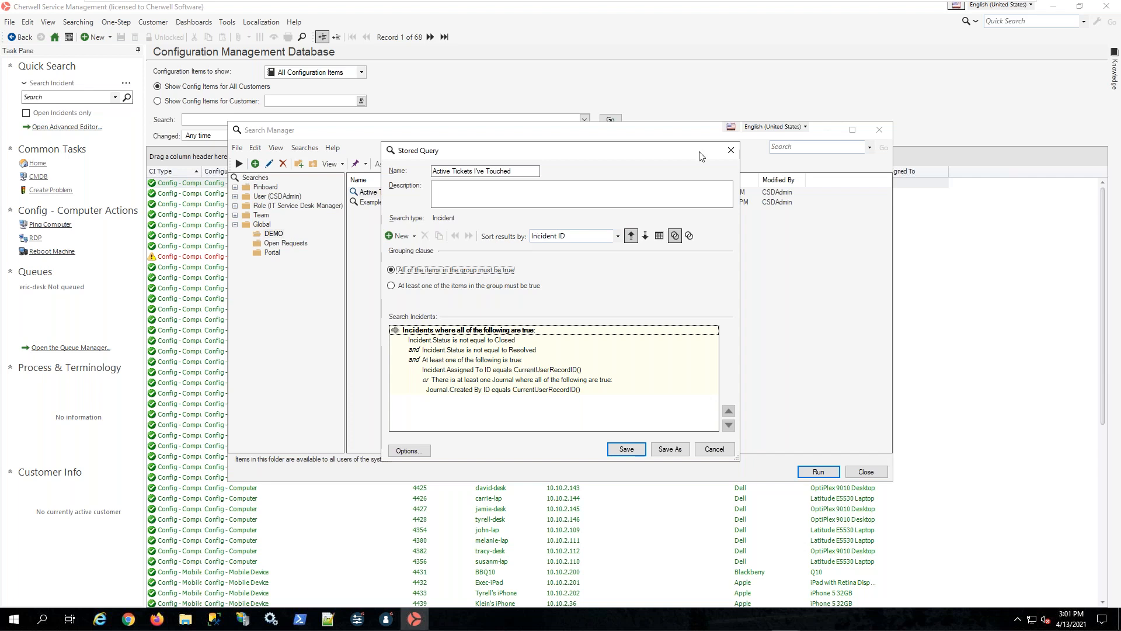
pyautogui.moveTo(701, 156); pyautogui.dragTo(703, 187)
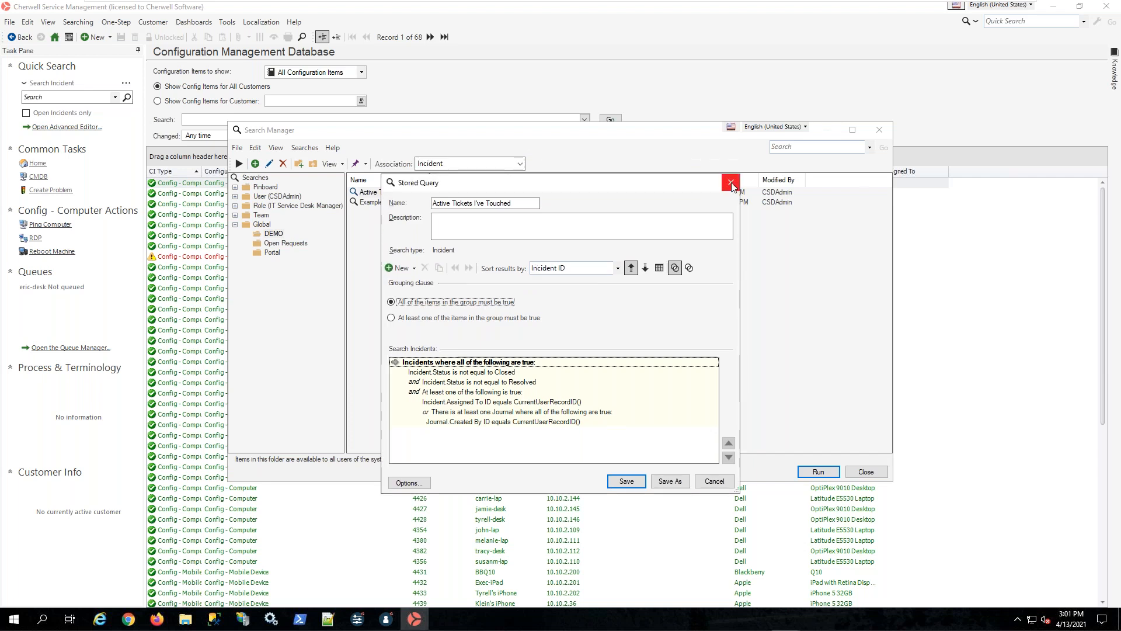
pyautogui.click(731, 181)
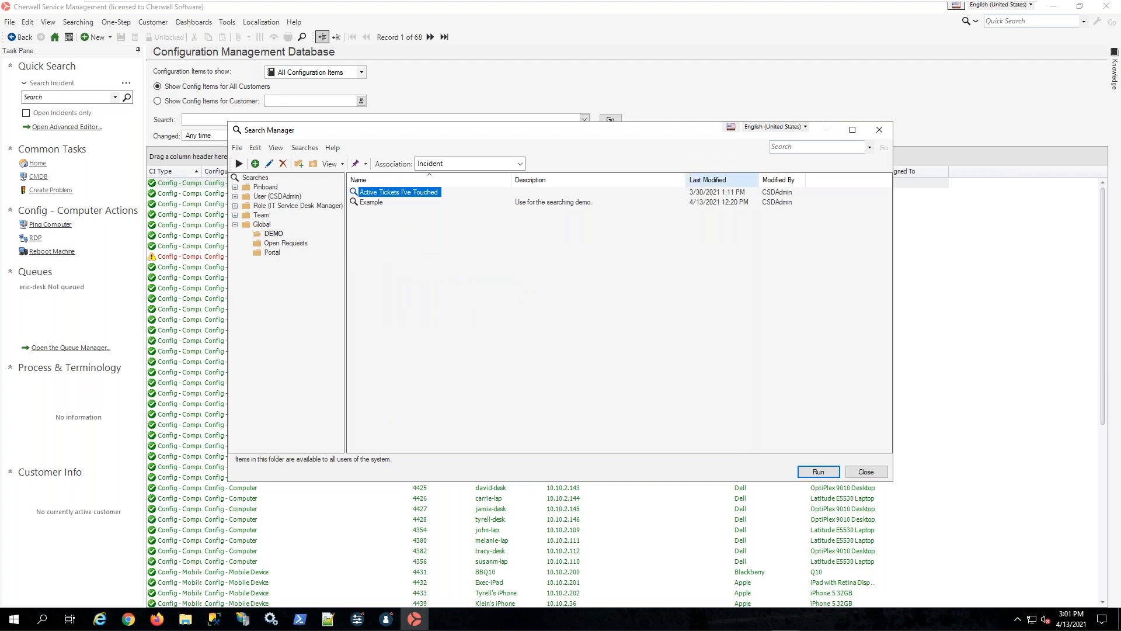
pyautogui.click(878, 133)
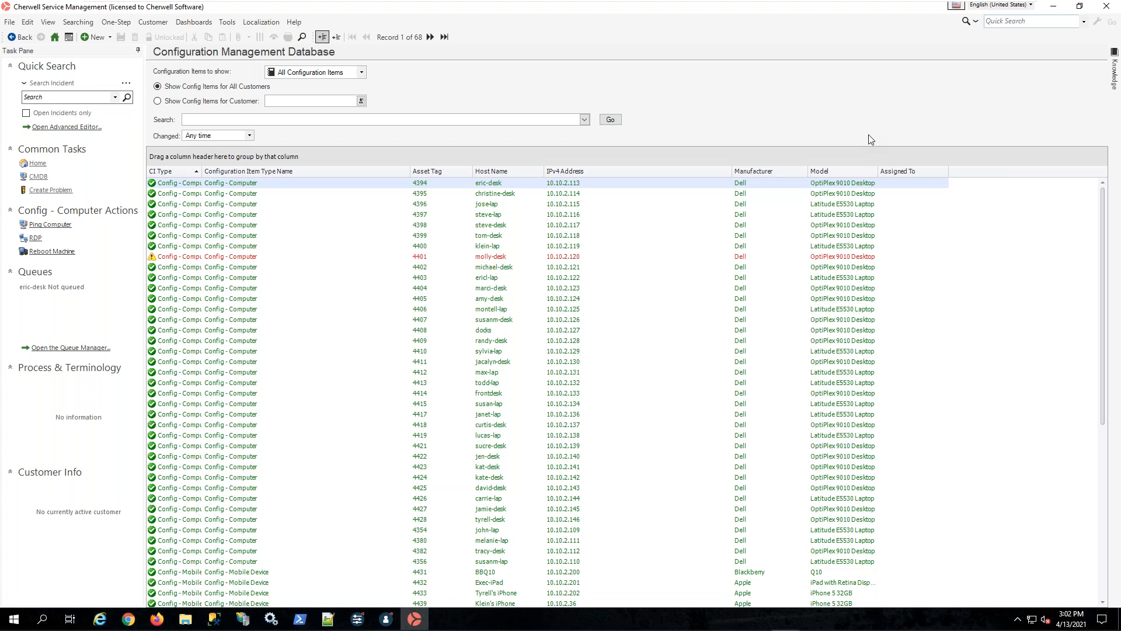